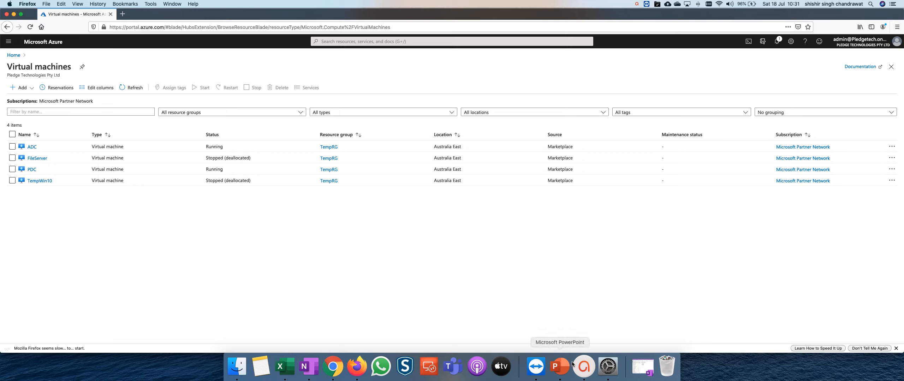
# Launch Microsoft Remote Desktop through a Spotlight search for remote.
pyautogui.click(871, 4)
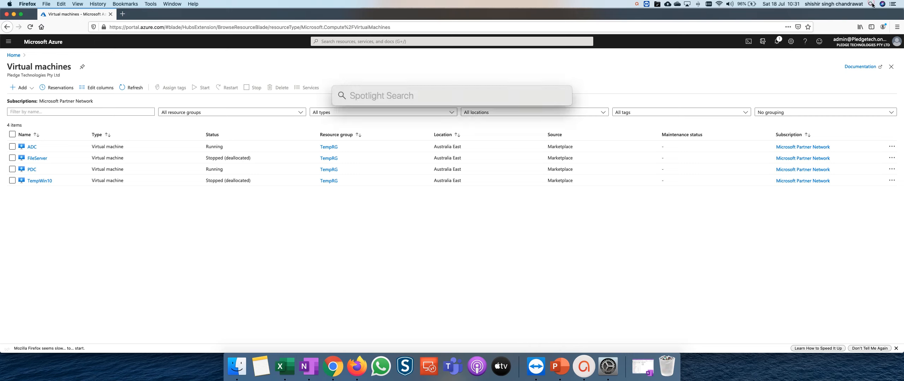
pyautogui.write('remote')
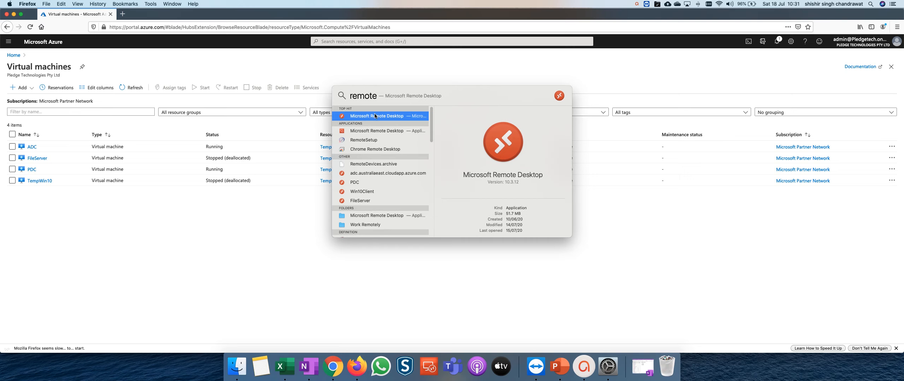
pyautogui.click(375, 113)
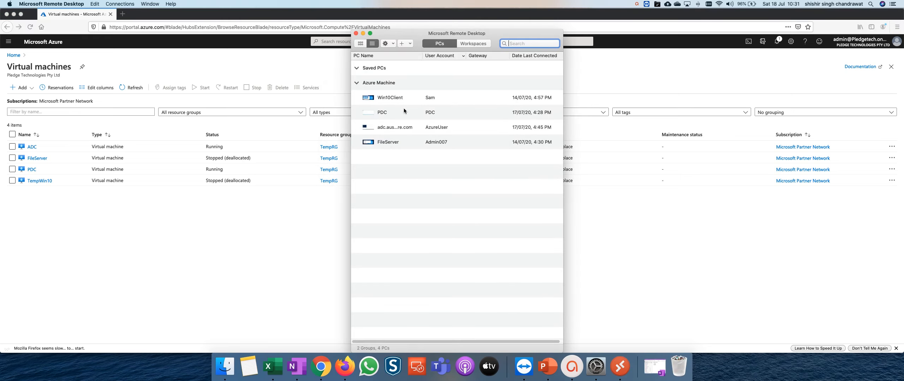
# Connect to the PDC machine, accepting its unverified certificate.
pyautogui.doubleClick(382, 111)
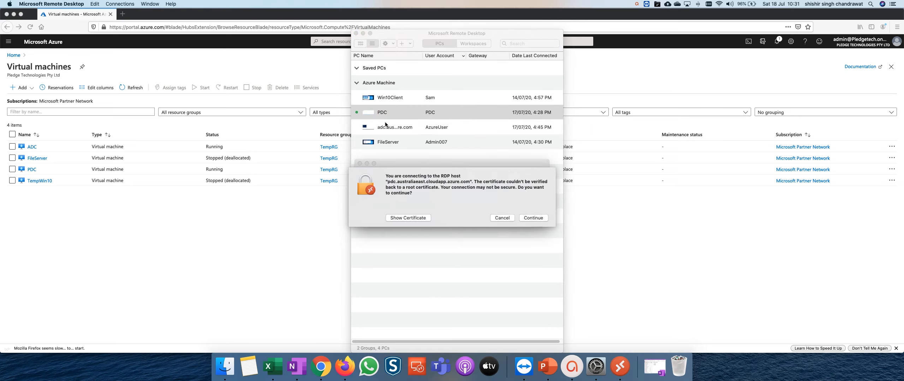
pyautogui.click(524, 218)
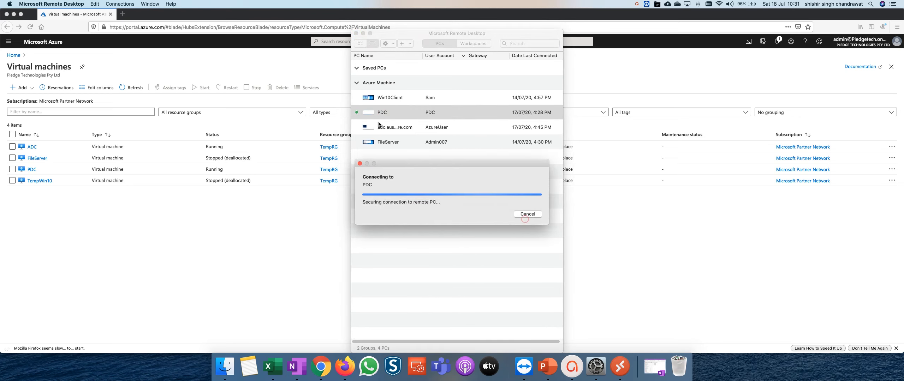
# Close the PDC session and connect to the adc machine, accepting its unverified certificate.
pyautogui.doubleClick(383, 127)
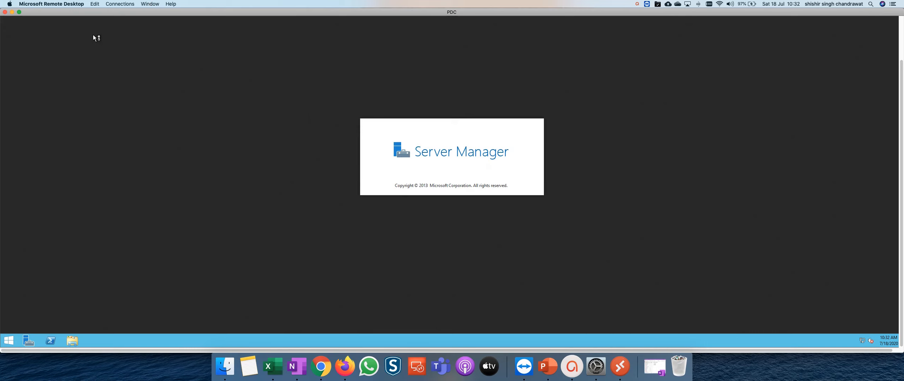
pyautogui.click(12, 12)
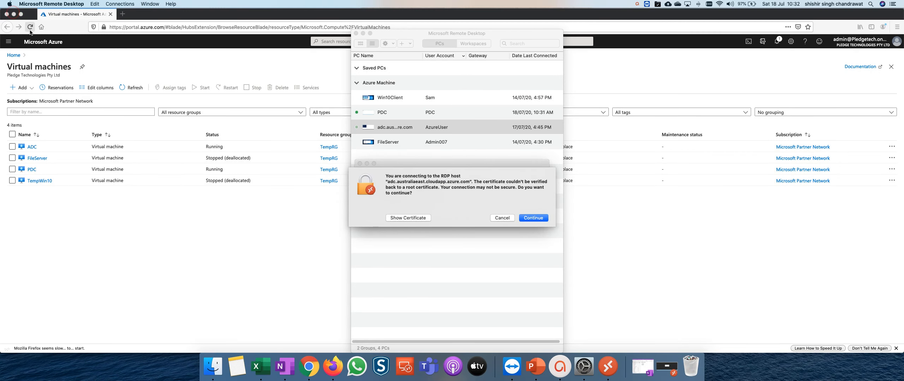
pyautogui.click(538, 219)
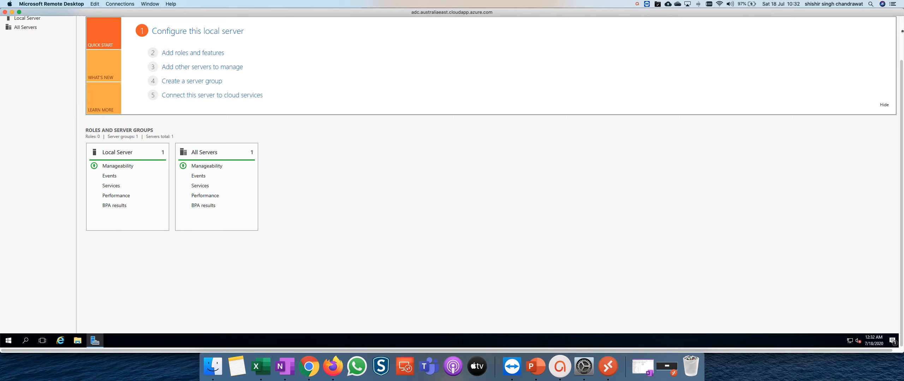
# Close Server Manager on the remote machine and switch the remote session to full screen.
pyautogui.moveTo(901, 67); pyautogui.dragTo(902, 23)
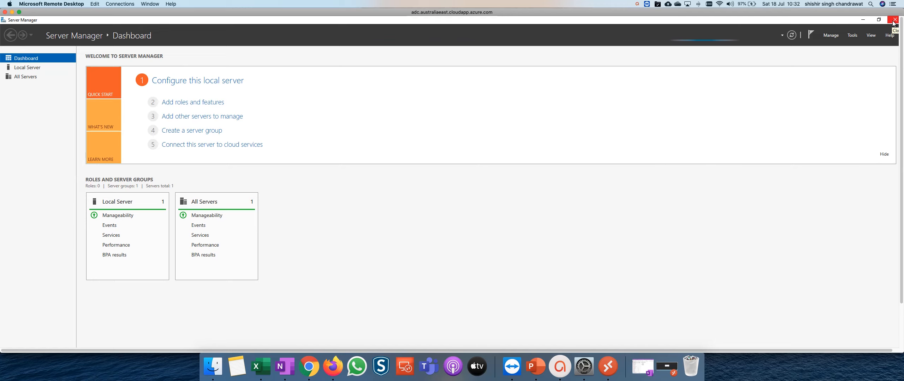
pyautogui.click(894, 24)
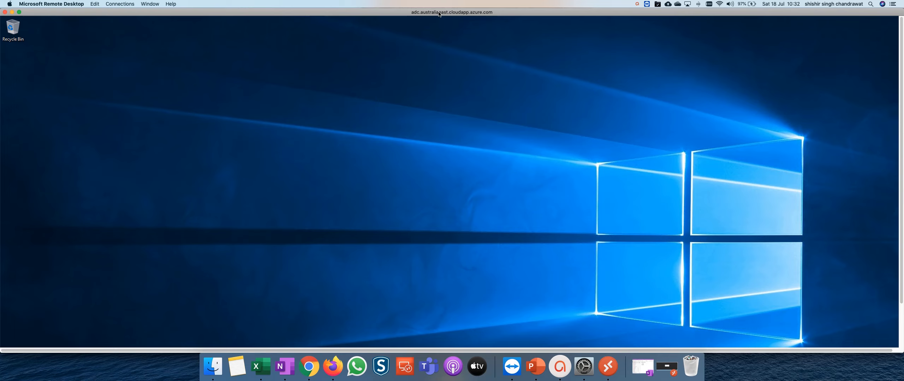
pyautogui.click(19, 12)
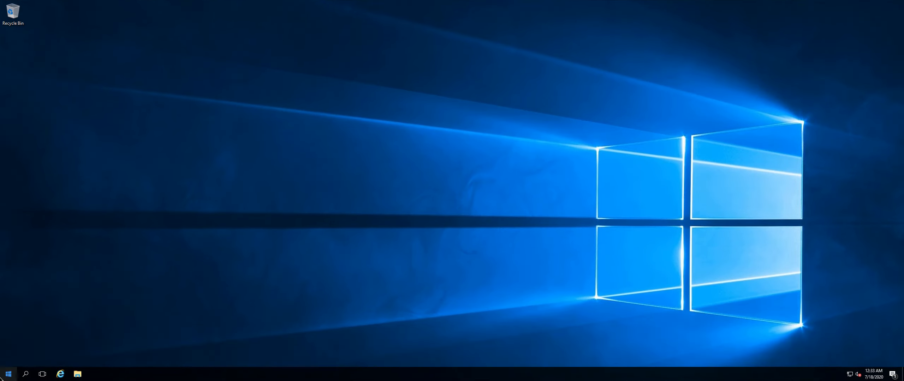
# Open Group Policy Management by running gpmc.msc.
pyautogui.rightClick(7, 376)
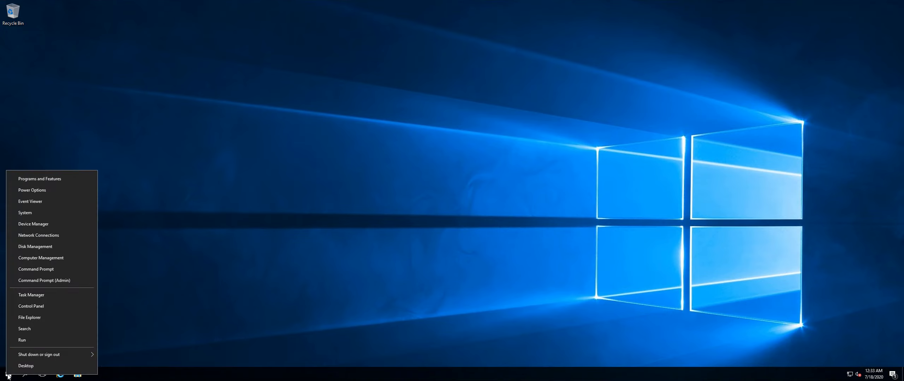
pyautogui.click(33, 338)
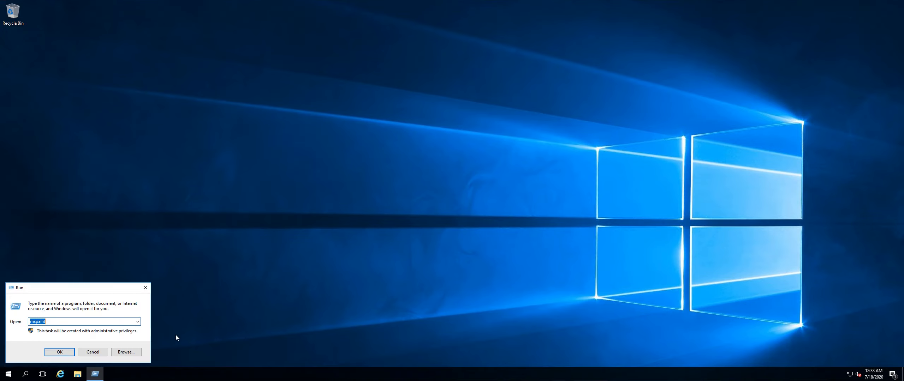
pyautogui.write('gpmc.msc')
pyautogui.press('Return')
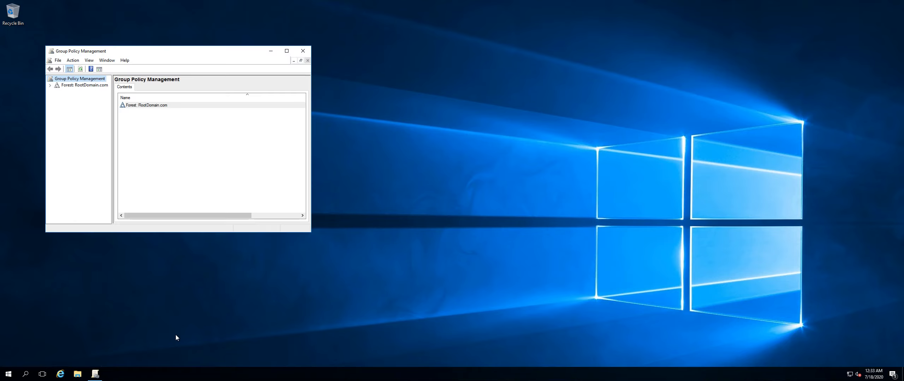
# Expand the RootDomain.com forest and maximize the Group Policy Management window.
pyautogui.doubleClick(80, 86)
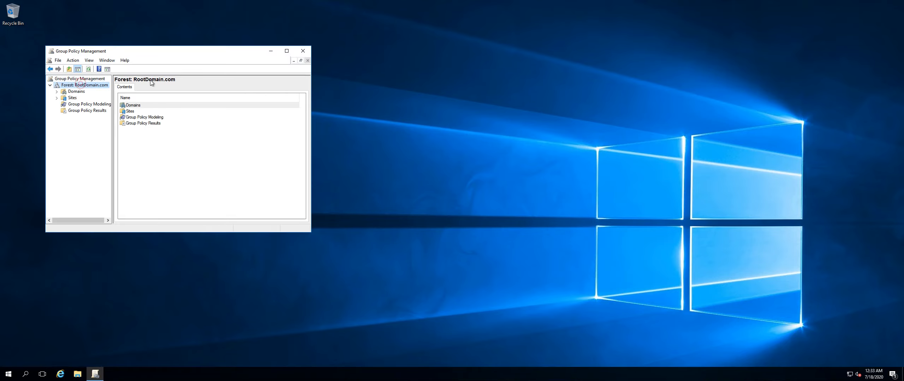
pyautogui.click(286, 52)
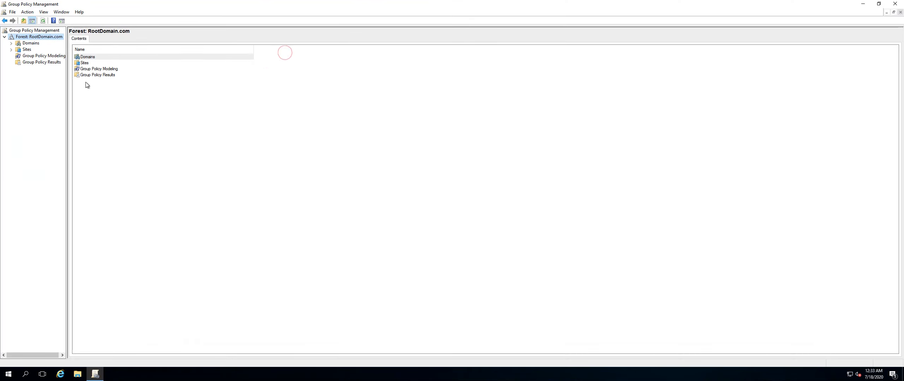
# Expand Domains and the RootDomain.com domain, and widen the navigation pane.
pyautogui.click(11, 43)
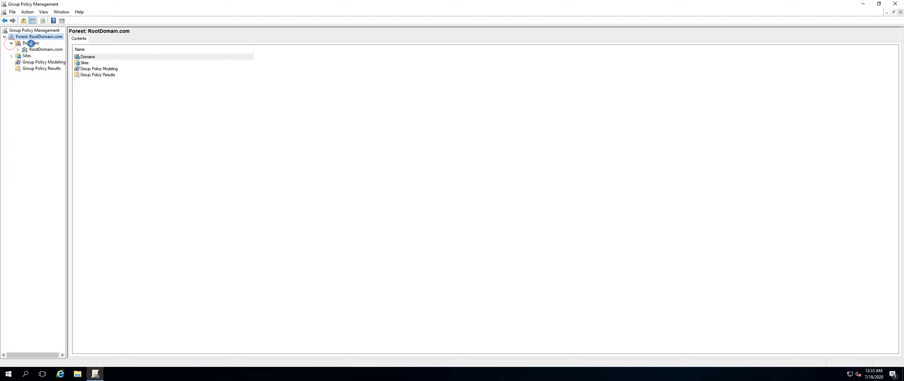
pyautogui.click(30, 44)
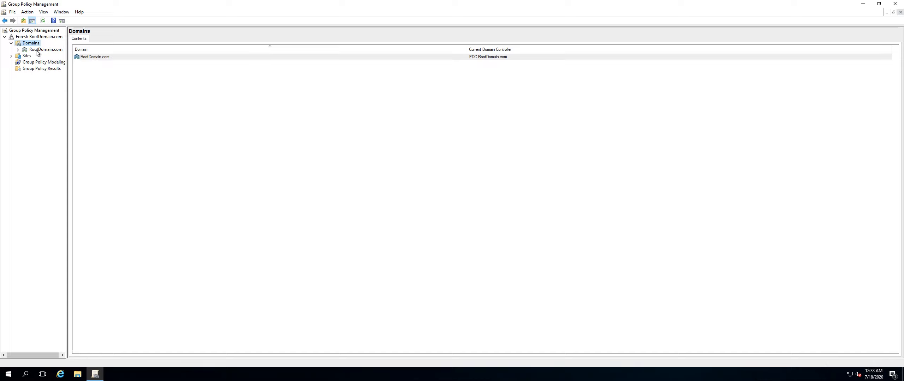
pyautogui.doubleClick(37, 50)
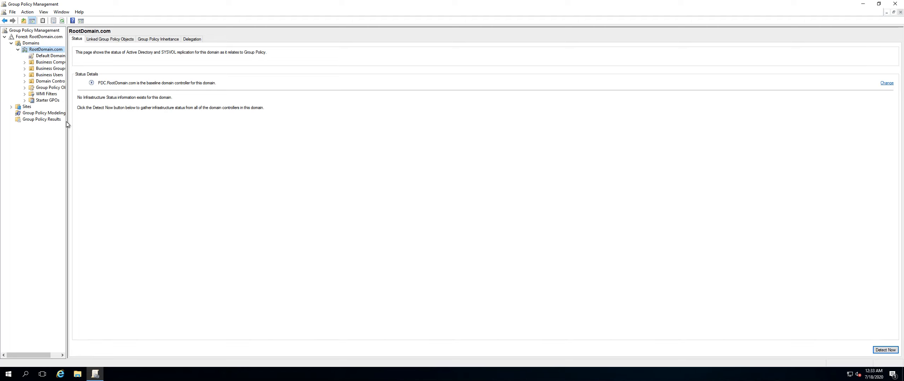
pyautogui.moveTo(67, 122); pyautogui.dragTo(253, 122)
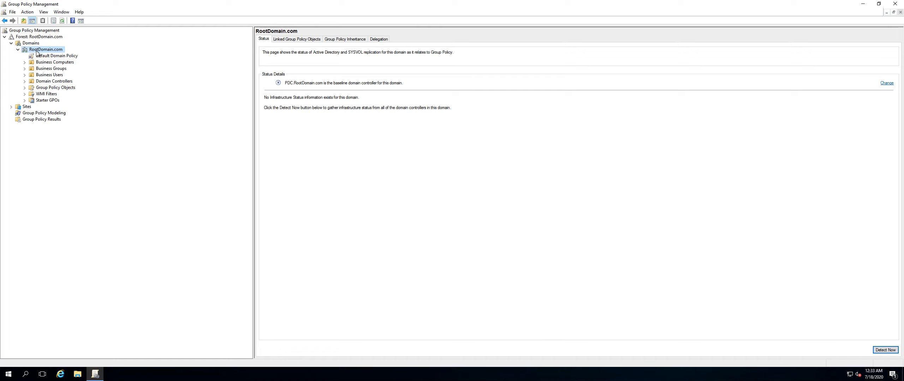
# Browse the Business Computers, Business Groups and Business Users organizational units in the domain.
pyautogui.click(18, 49)
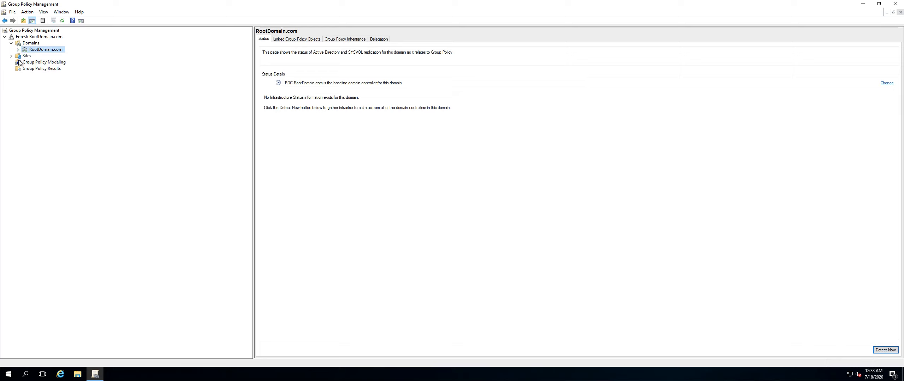
pyautogui.doubleClick(24, 51)
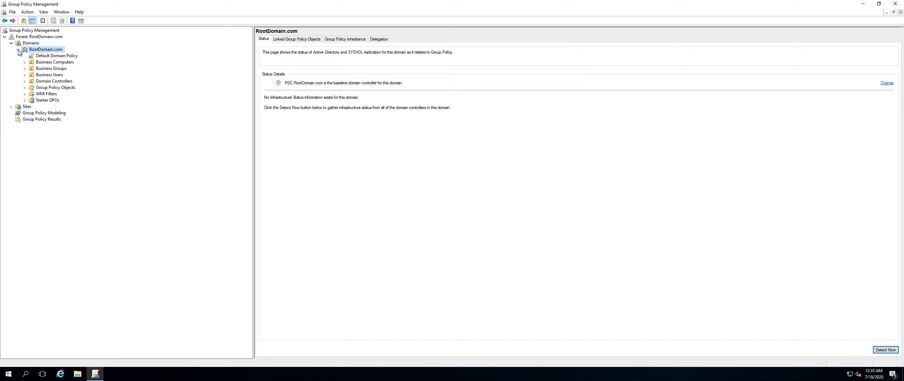
pyautogui.click(45, 63)
pyautogui.click(44, 69)
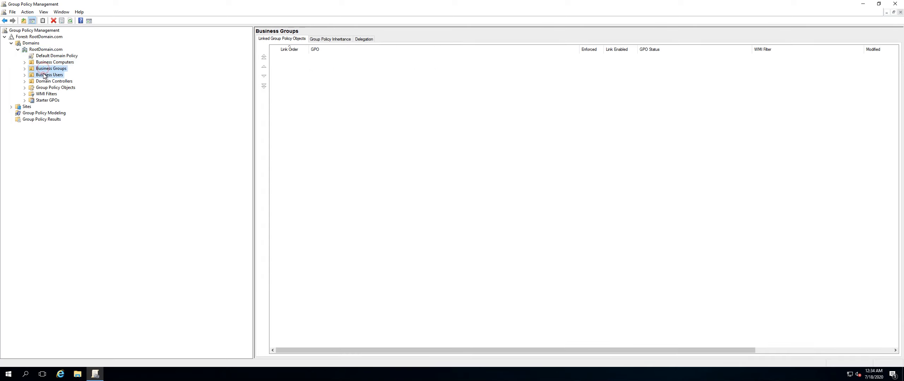
pyautogui.click(44, 75)
# Open Active Directory Users and Computers by running dsa.msc.
pyautogui.rightClick(8, 375)
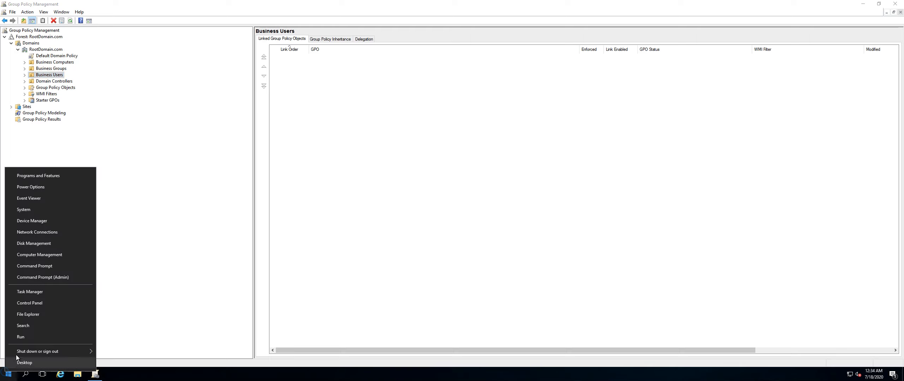
pyautogui.click(25, 339)
pyautogui.write('Ds')
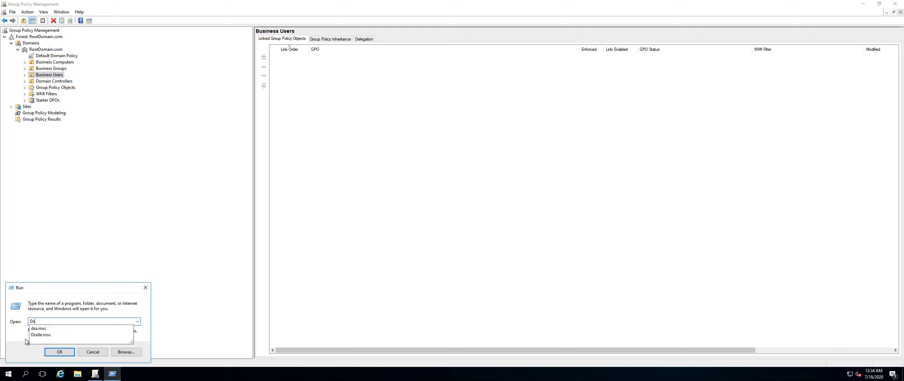
pyautogui.write('a.msc')
pyautogui.press('Return')
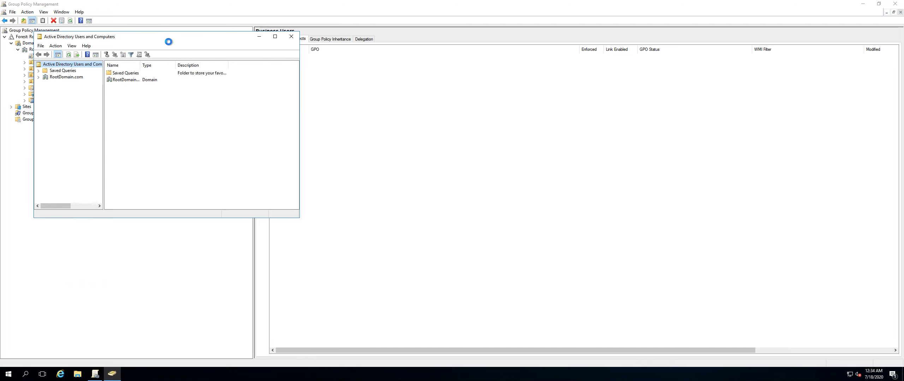
# Reposition the Active Directory Users and Computers window and expand the RootDomain.com domain.
pyautogui.moveTo(167, 41); pyautogui.dragTo(481, 36)
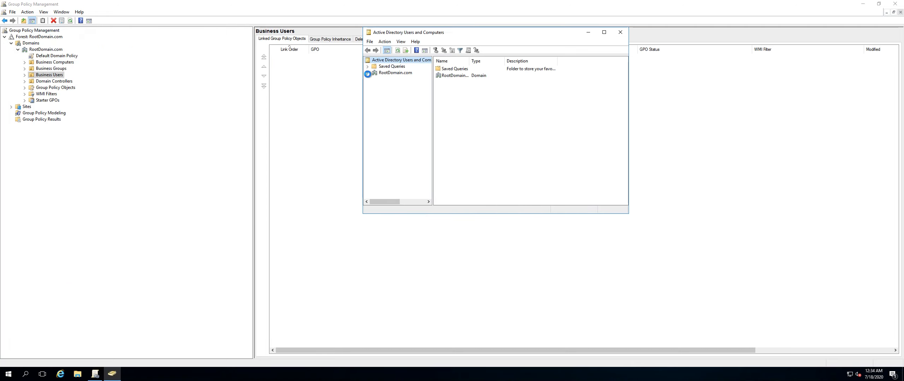
pyautogui.click(368, 73)
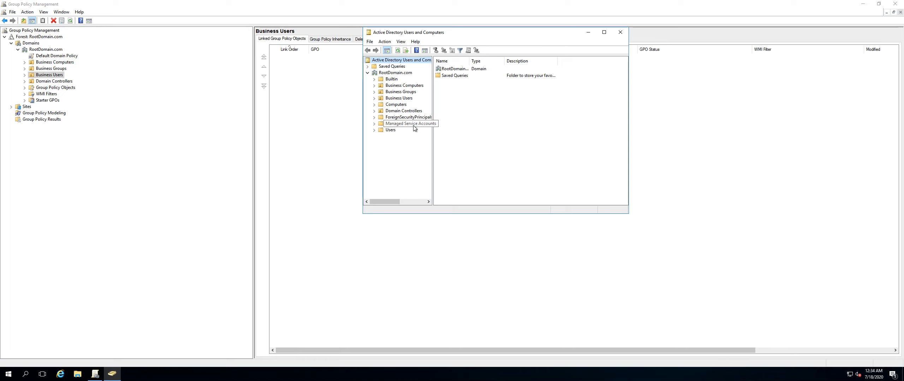
pyautogui.click(53, 82)
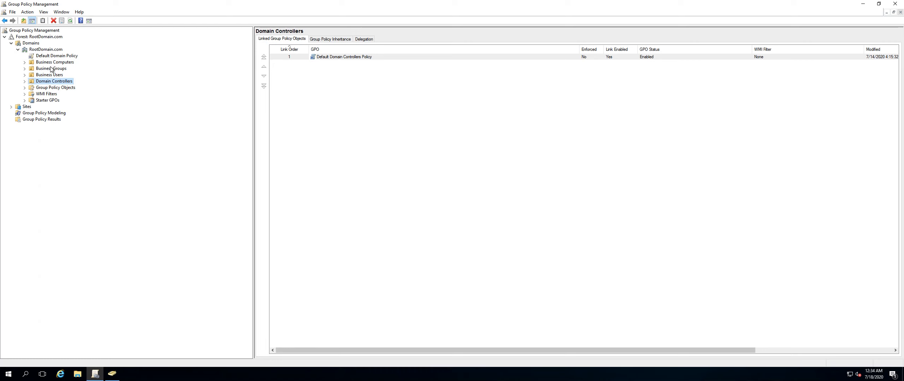
pyautogui.click(112, 374)
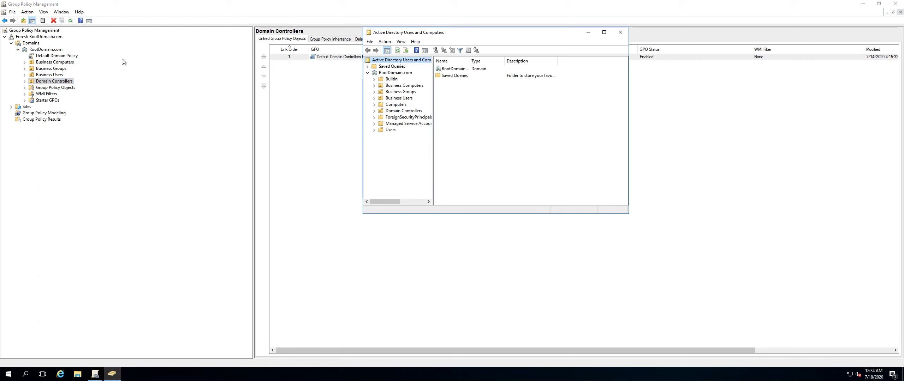
# Examine the RootDomain.com containers and organizational units in Active Directory Users and Computers.
pyautogui.click(392, 117)
pyautogui.click(393, 123)
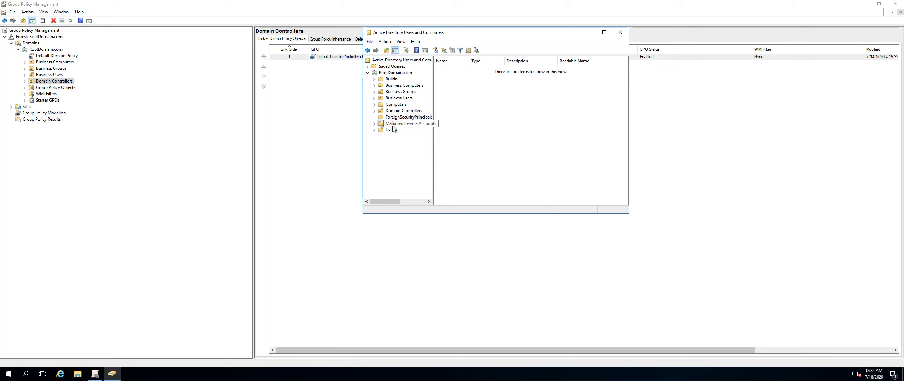
pyautogui.click(391, 130)
pyautogui.click(399, 111)
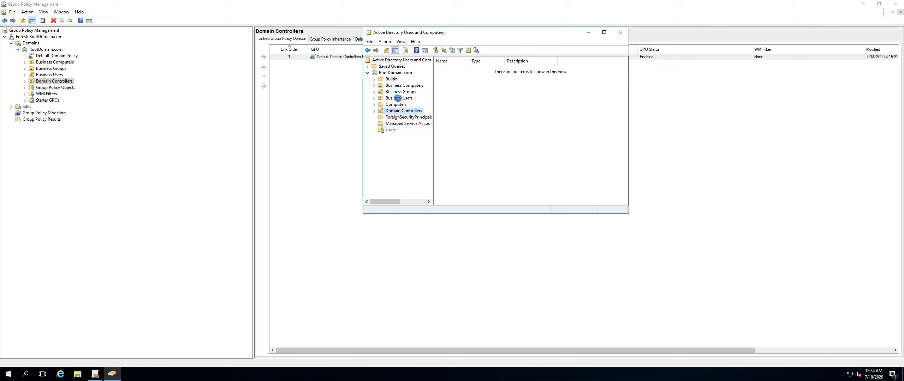
pyautogui.click(398, 98)
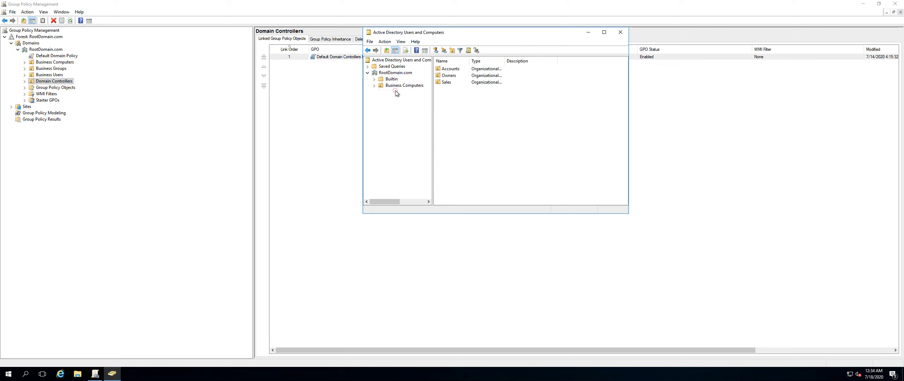
pyautogui.click(397, 91)
pyautogui.click(397, 87)
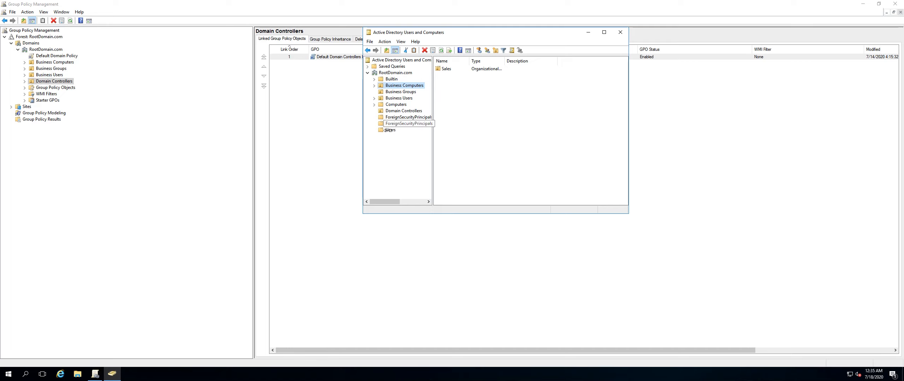
pyautogui.click(43, 50)
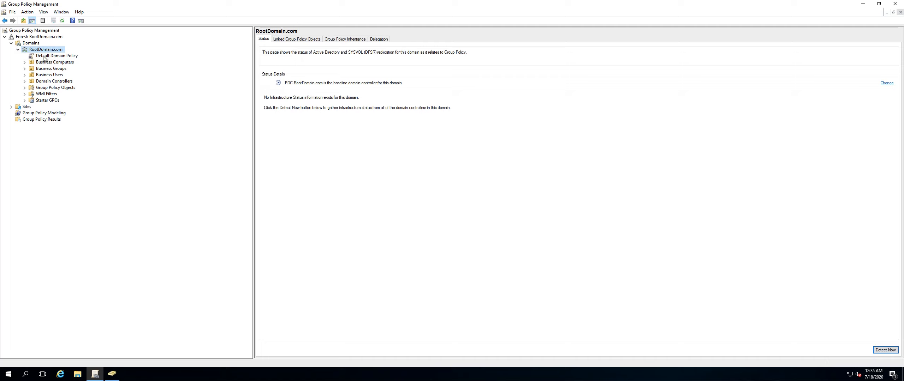
# Inspect the links and security filtering of the Default Domain Policy and the Default Domain Controllers Policy.
pyautogui.click(49, 57)
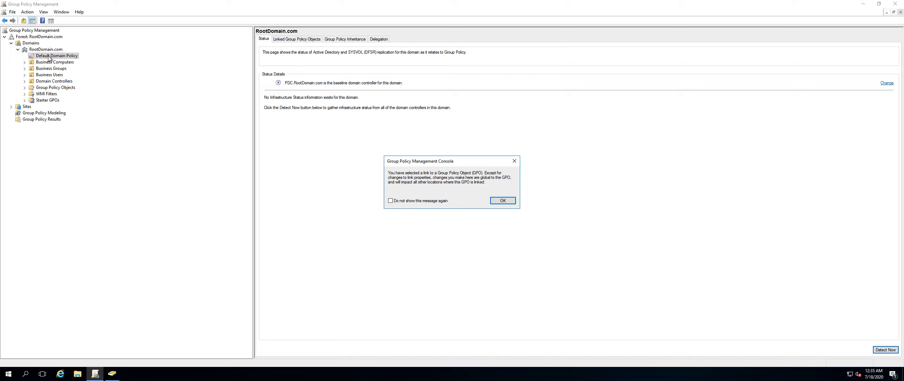
pyautogui.click(502, 201)
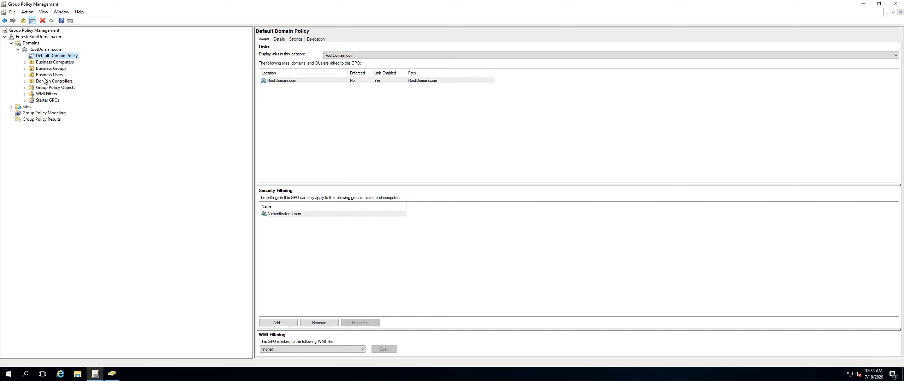
pyautogui.click(24, 82)
pyautogui.click(60, 87)
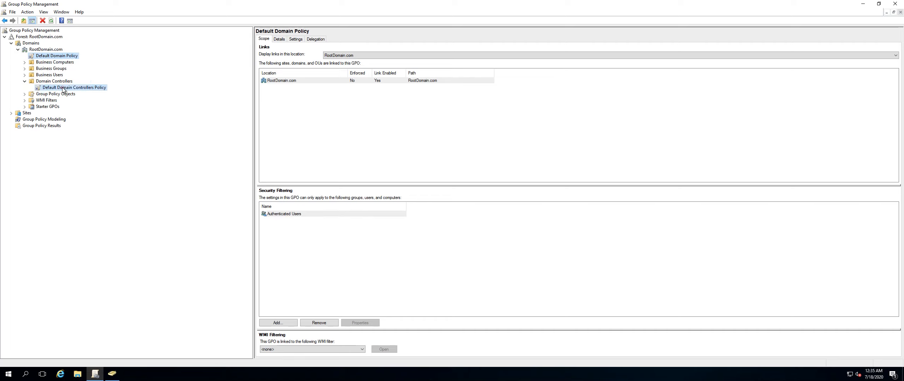
pyautogui.click(515, 200)
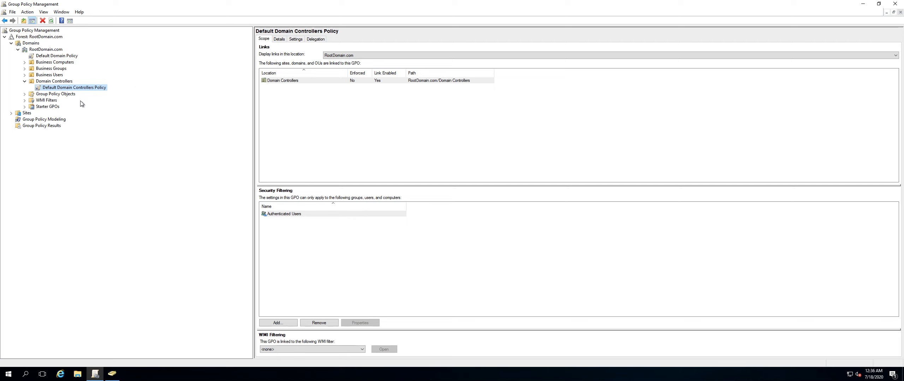
# Compare the Details pages of both default policies, selecting their unique IDs.
pyautogui.click(279, 39)
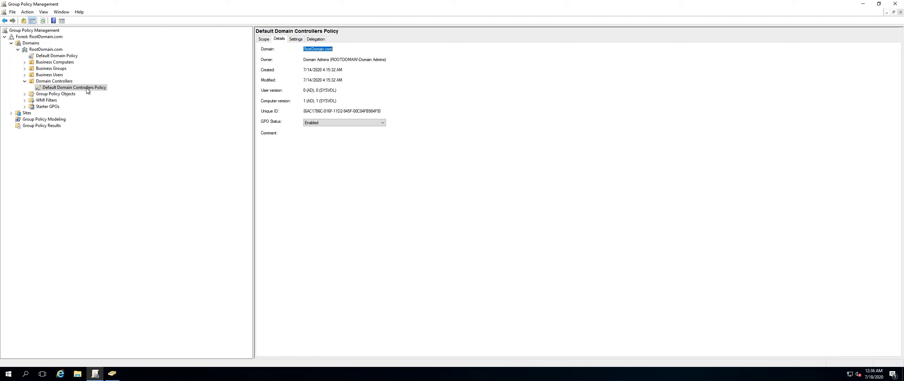
pyautogui.click(56, 57)
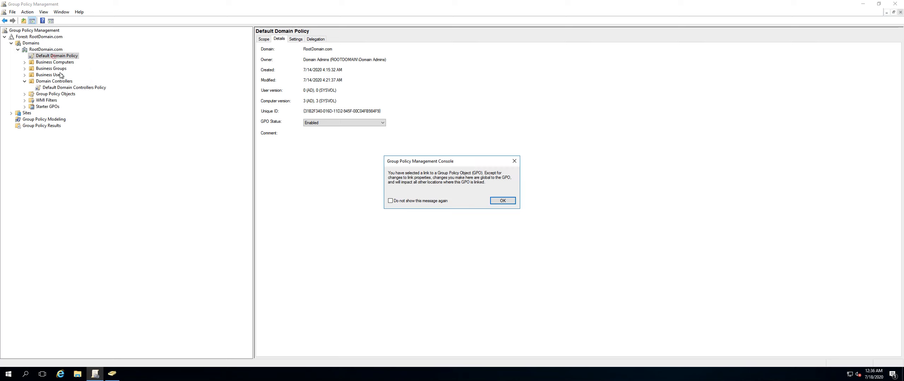
pyautogui.click(495, 204)
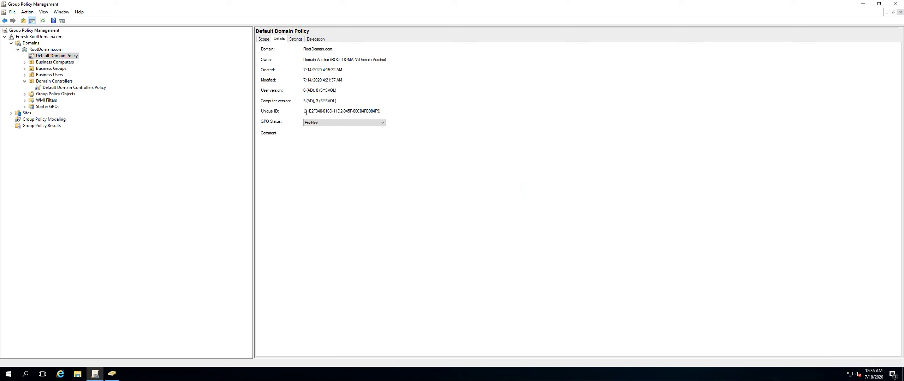
pyautogui.moveTo(305, 112); pyautogui.dragTo(384, 110)
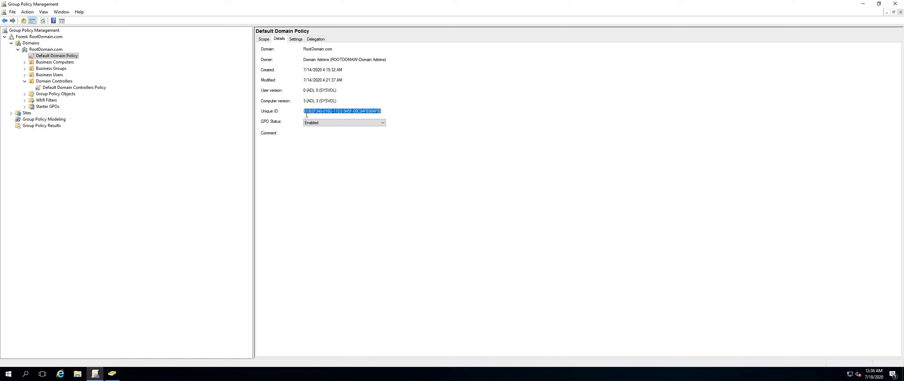
pyautogui.click(72, 88)
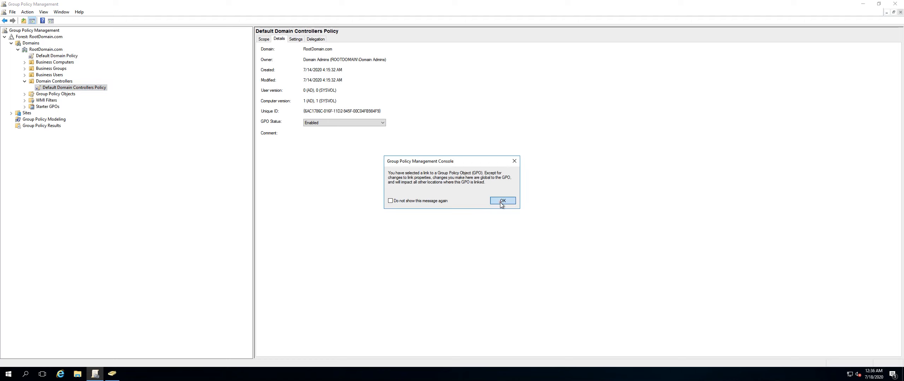
pyautogui.click(503, 201)
pyautogui.moveTo(304, 111); pyautogui.dragTo(312, 113)
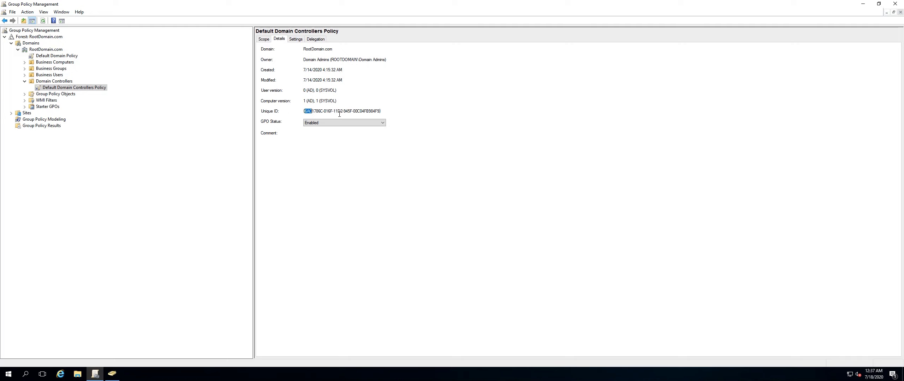
pyautogui.rightClick(83, 89)
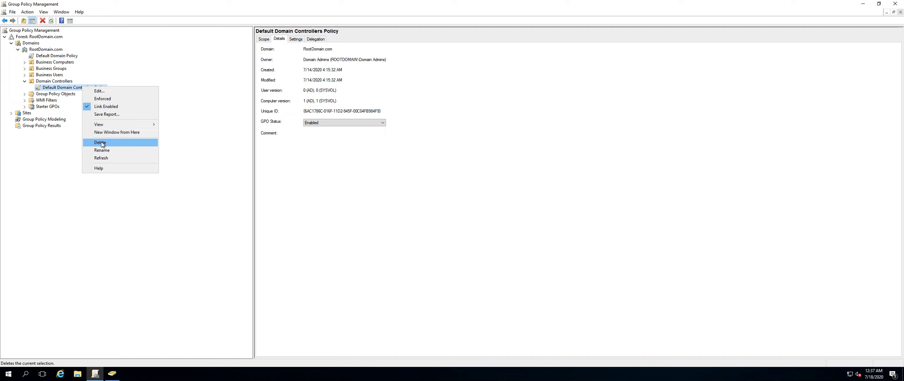
pyautogui.click(65, 166)
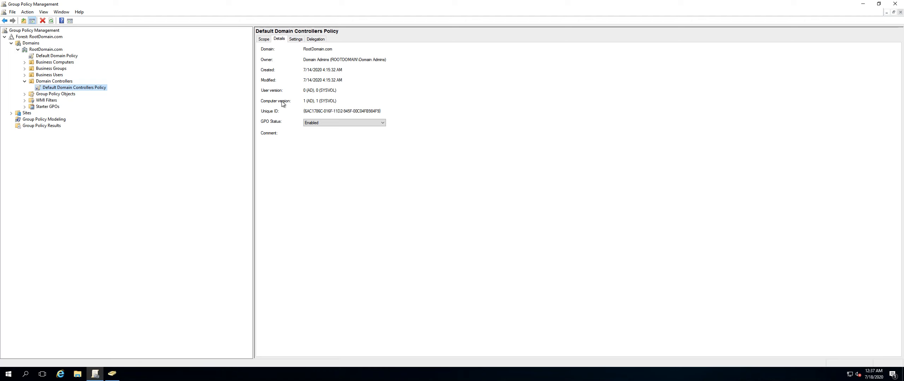
# Open ADSI Edit by running adsiedit.msc.
pyautogui.rightClick(7, 374)
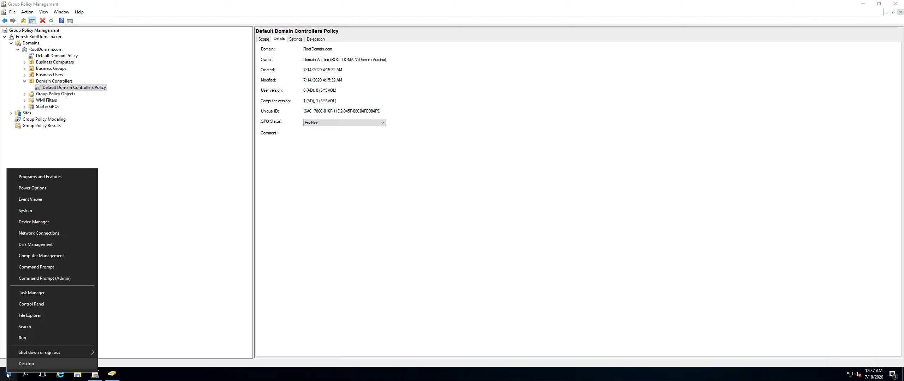
pyautogui.click(26, 341)
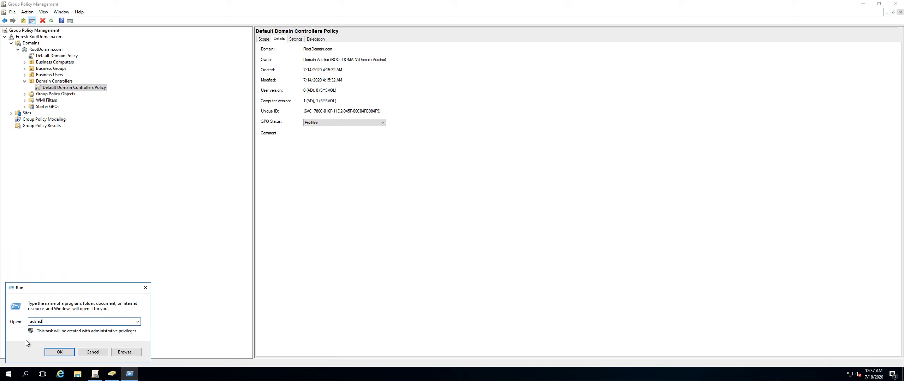
pyautogui.write('adsiedit.msc')
pyautogui.press('Return')
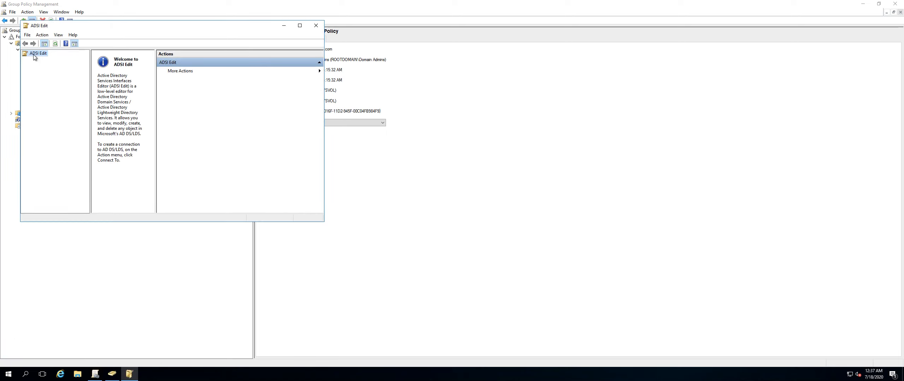
# Connect ADSI Edit to the Configuration naming context and expand CN=Configuration,DC=RootDomain,DC=com.
pyautogui.rightClick(33, 53)
pyautogui.click(46, 58)
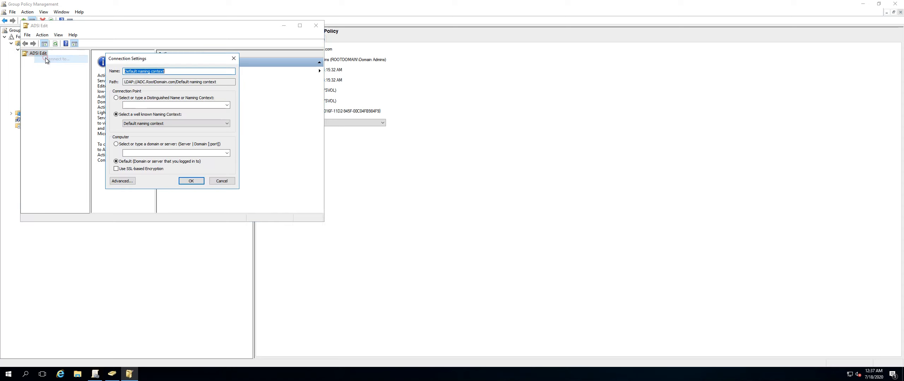
pyautogui.click(152, 123)
pyautogui.click(148, 133)
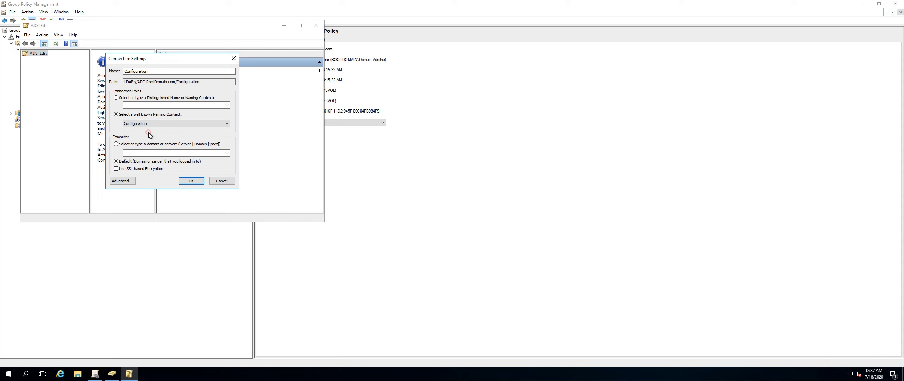
pyautogui.click(191, 181)
pyautogui.click(61, 59)
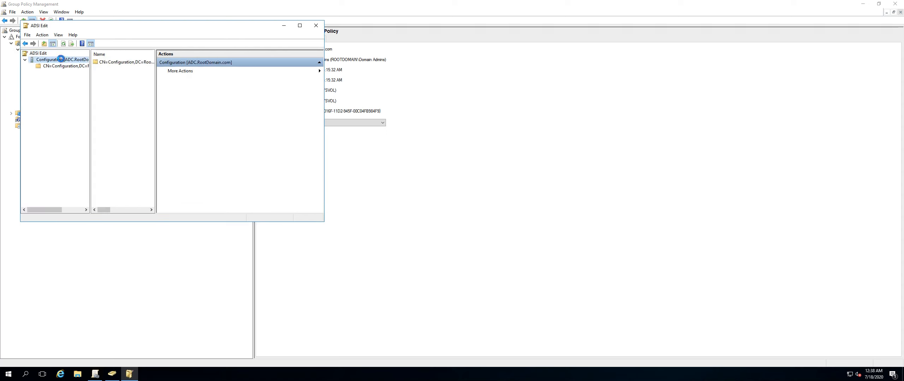
pyautogui.click(64, 66)
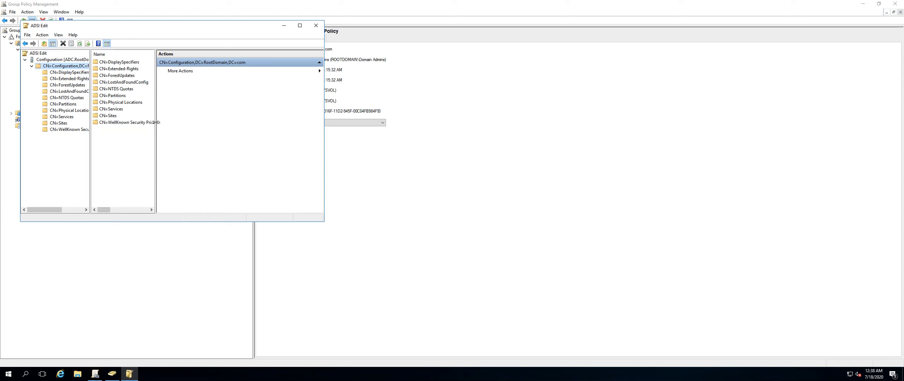
# Browse the Partitions, Services and Sites containers of the Configuration partition.
pyautogui.moveTo(155, 122); pyautogui.dragTo(289, 122)
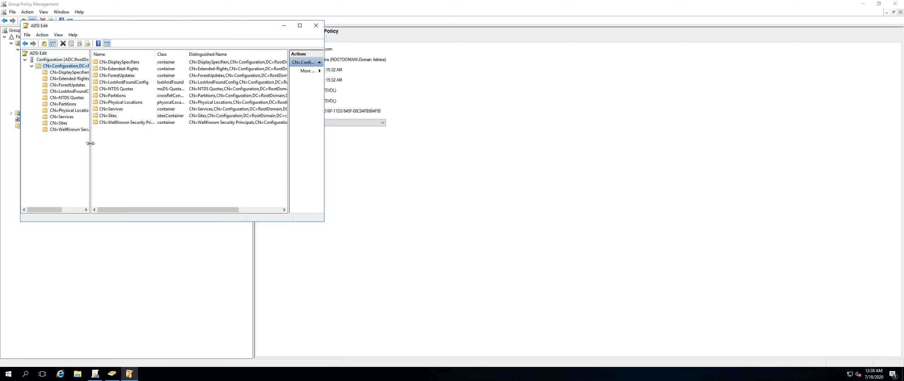
pyautogui.moveTo(90, 143); pyautogui.dragTo(176, 143)
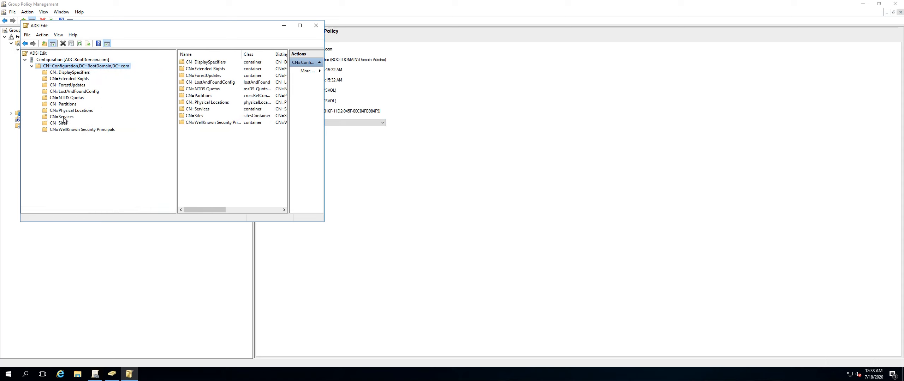
pyautogui.click(69, 105)
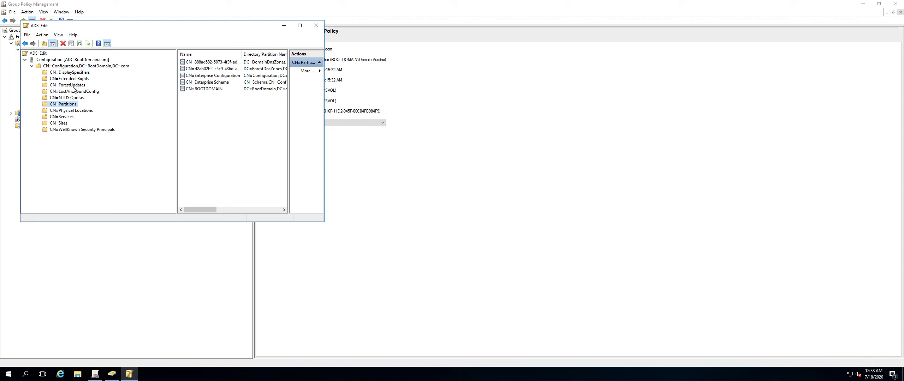
pyautogui.doubleClick(68, 117)
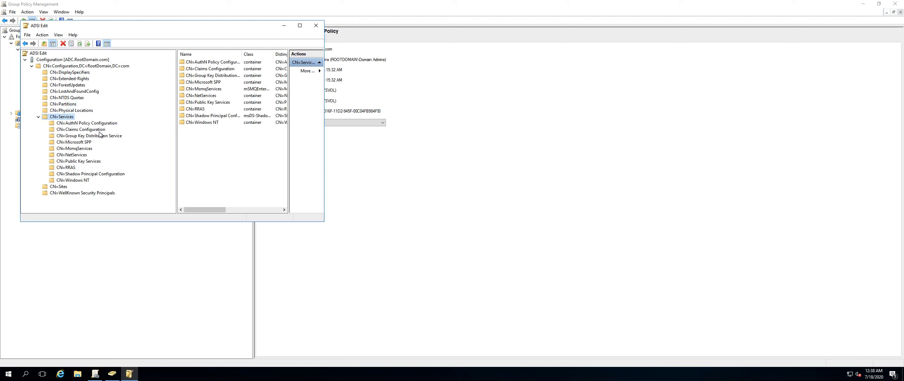
pyautogui.click(95, 137)
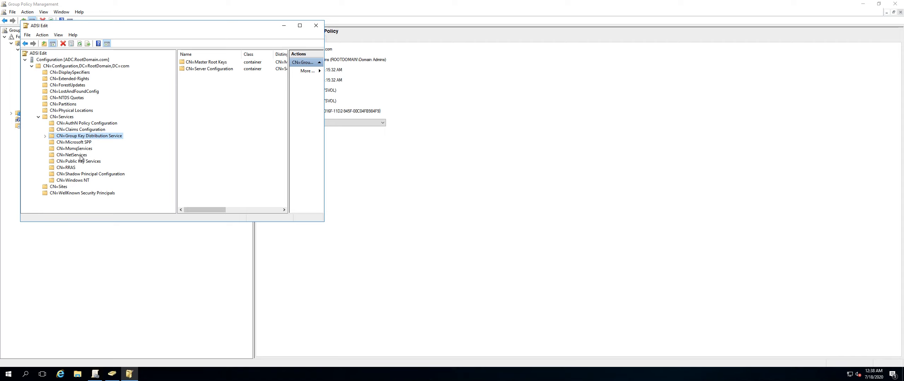
pyautogui.doubleClick(63, 187)
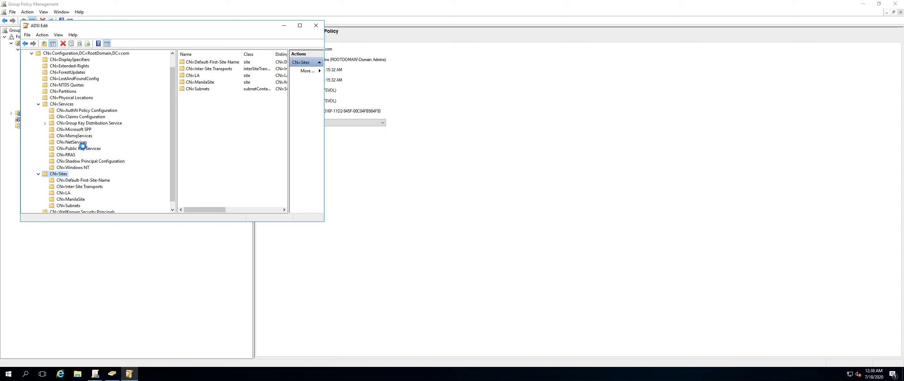
pyautogui.click(91, 124)
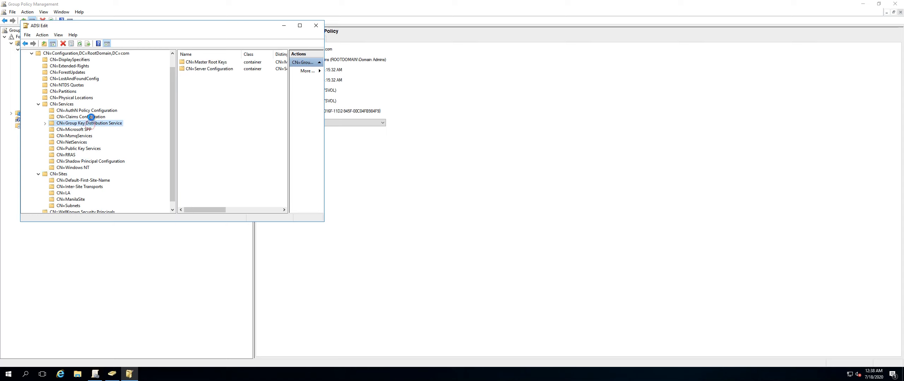
pyautogui.click(170, 59)
pyautogui.click(31, 66)
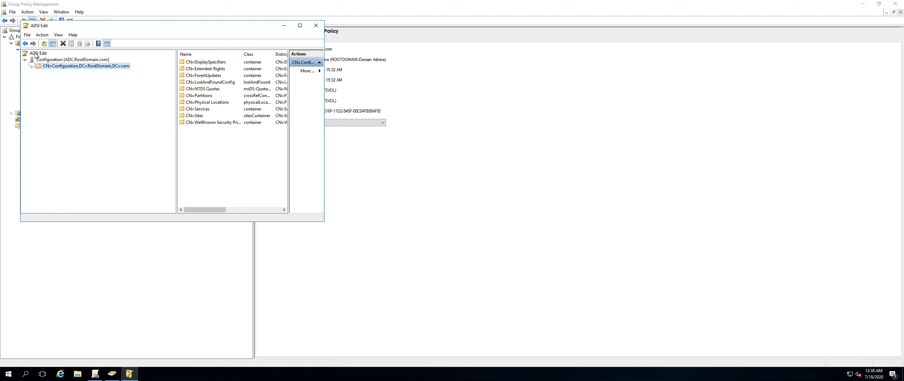
# Connect to the Default naming context and expand DC=RootDomain,DC=com.
pyautogui.rightClick(37, 55)
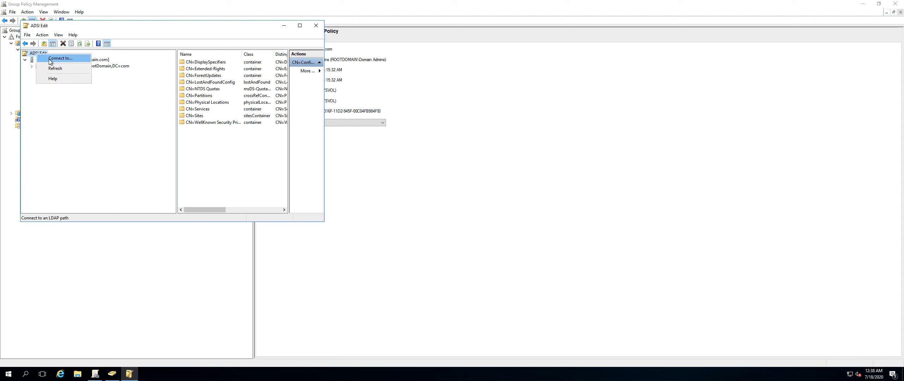
pyautogui.click(49, 59)
pyautogui.click(158, 123)
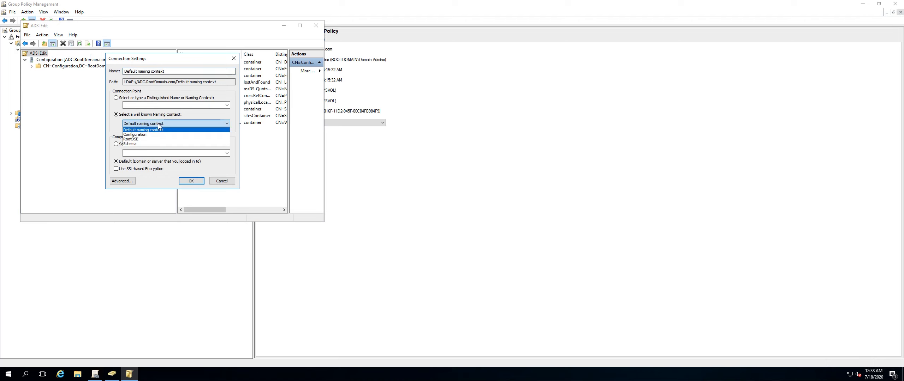
pyautogui.click(157, 124)
pyautogui.click(190, 183)
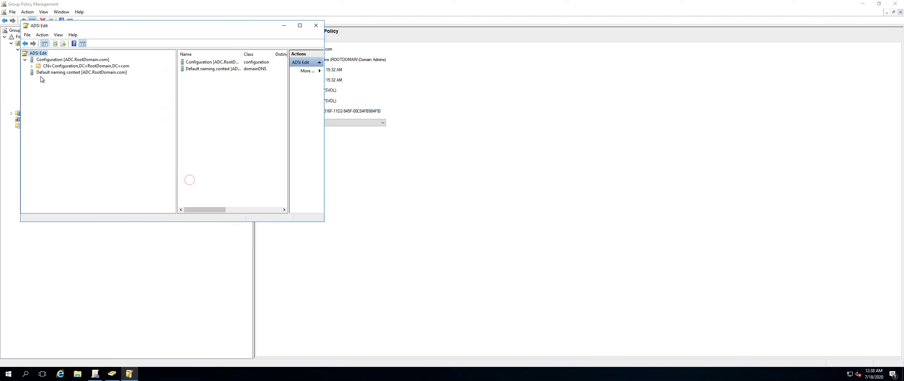
pyautogui.click(53, 72)
pyautogui.doubleClick(55, 78)
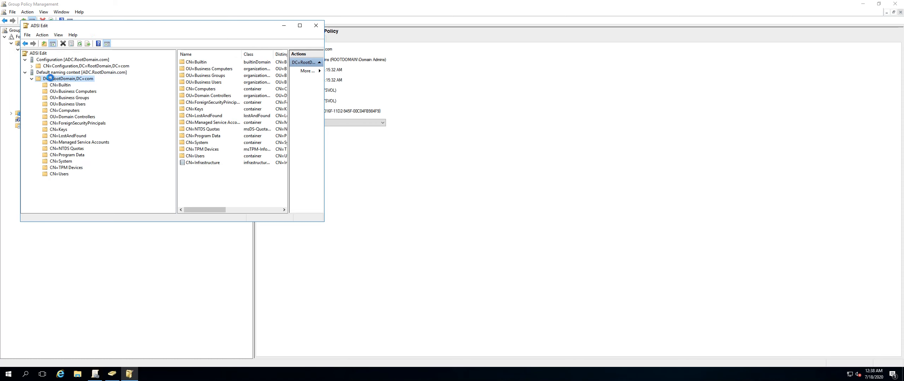
# Open the CN=Policies container under CN=System and reposition the ADSI Edit window.
pyautogui.doubleClick(68, 162)
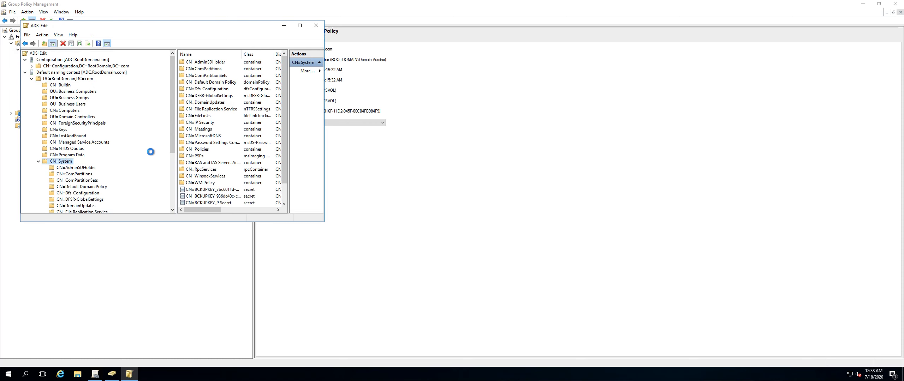
pyautogui.moveTo(172, 142); pyautogui.dragTo(172, 190)
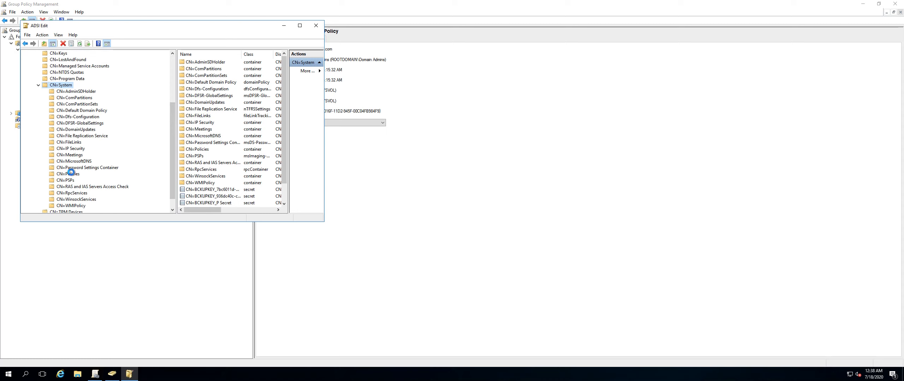
pyautogui.click(69, 173)
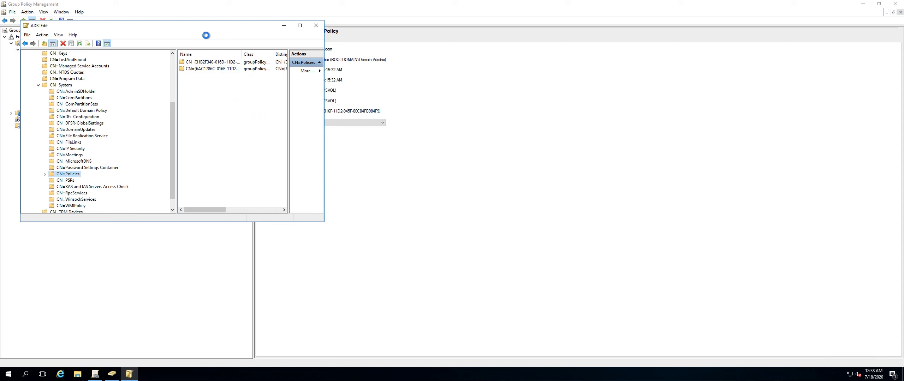
pyautogui.moveTo(202, 31); pyautogui.dragTo(446, 78)
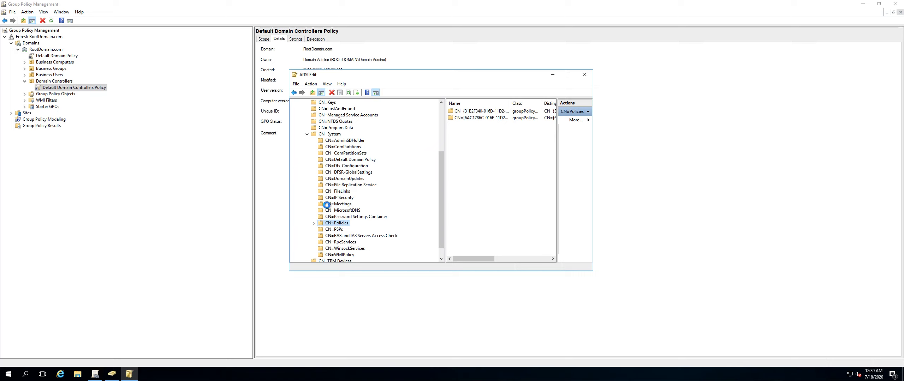
# Open the properties of the CN={6AC1786C-016F-11D2-945F-00C04FB984F9} policy object and examine its displayName attribute.
pyautogui.click(440, 117)
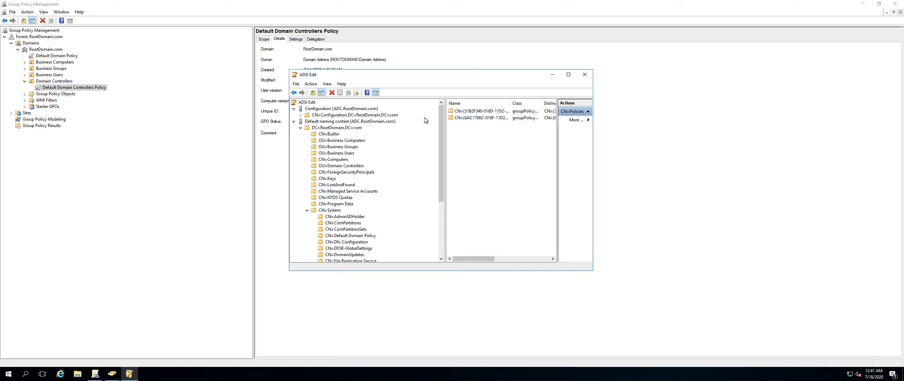
pyautogui.rightClick(466, 119)
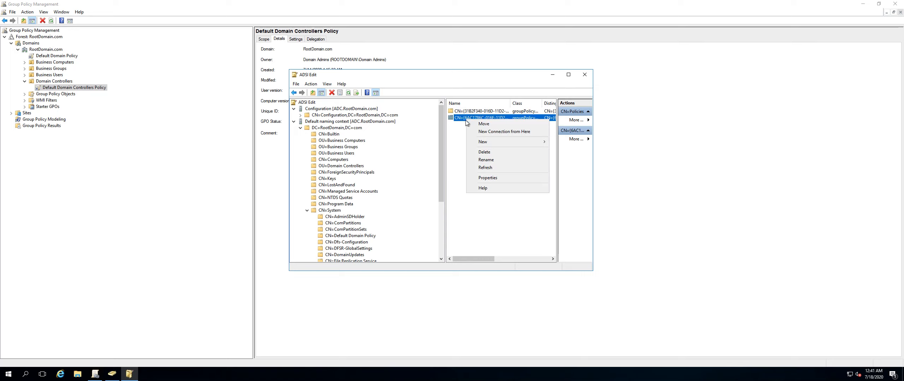
pyautogui.click(487, 178)
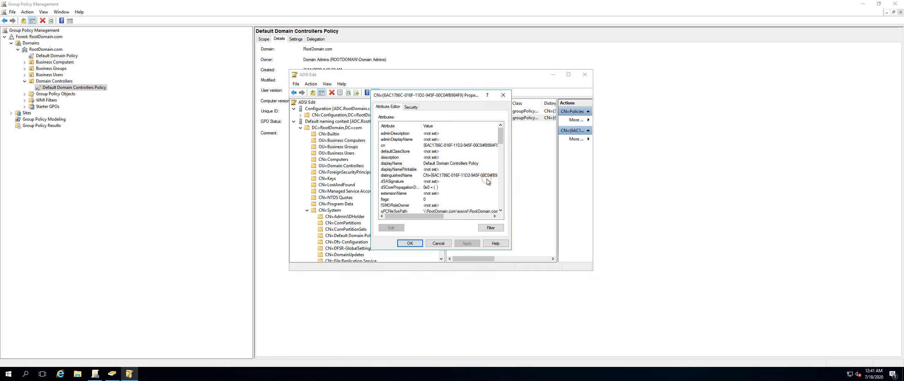
pyautogui.click(400, 164)
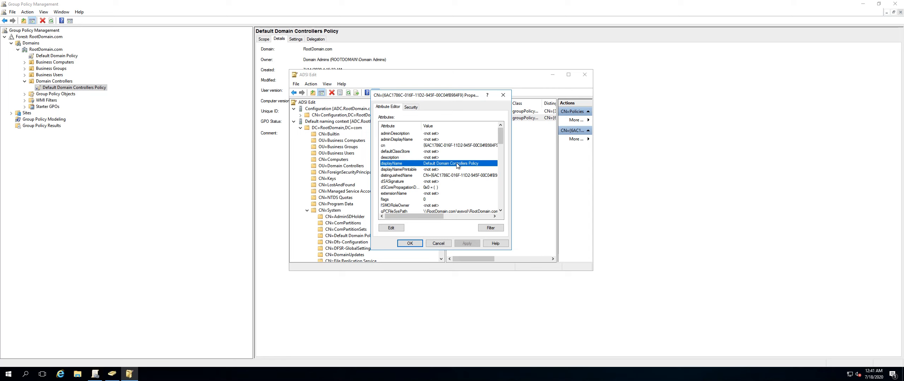
pyautogui.click(440, 243)
# Examine the cn and displayName attributes of the CN={31B2F340-016D-11D2-945F-00C04FB984F9} policy object and close ADSI Edit.
pyautogui.rightClick(475, 111)
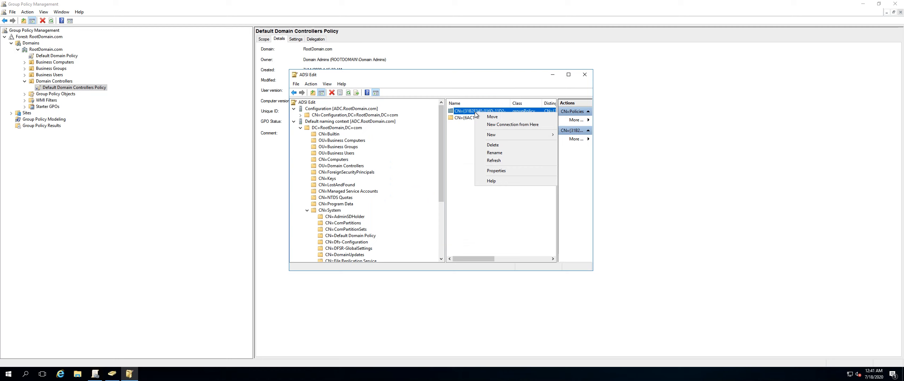
pyautogui.click(499, 171)
pyautogui.click(438, 146)
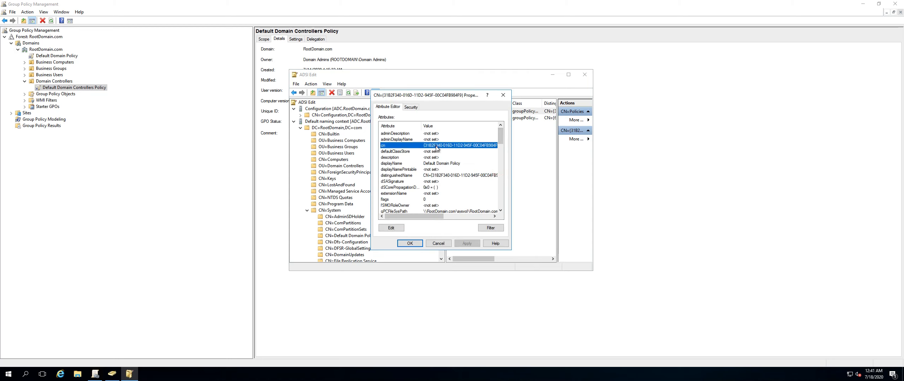
pyautogui.click(437, 163)
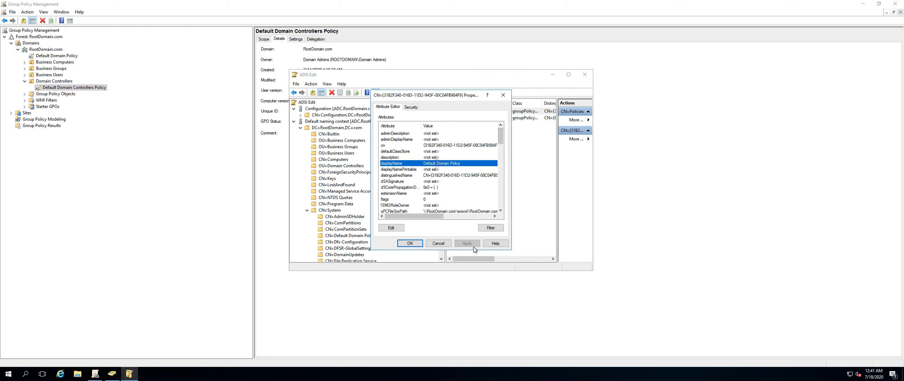
pyautogui.click(439, 243)
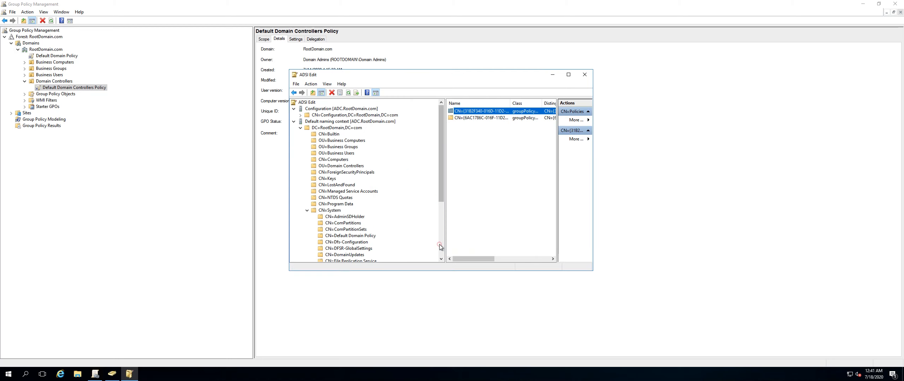
pyautogui.click(585, 74)
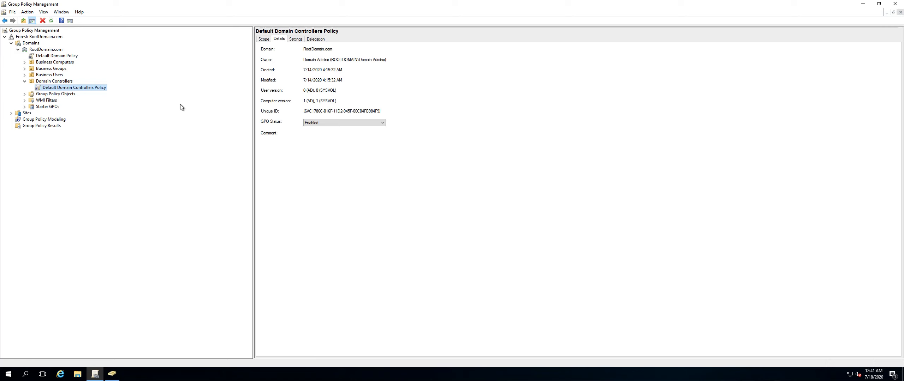
# Create a new unlinked GPO named Hide Run in the Group Policy Objects container and select it.
pyautogui.doubleClick(63, 95)
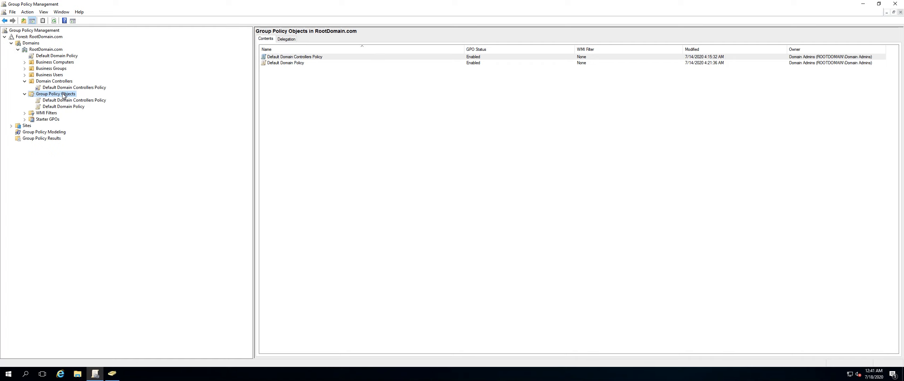
pyautogui.rightClick(63, 96)
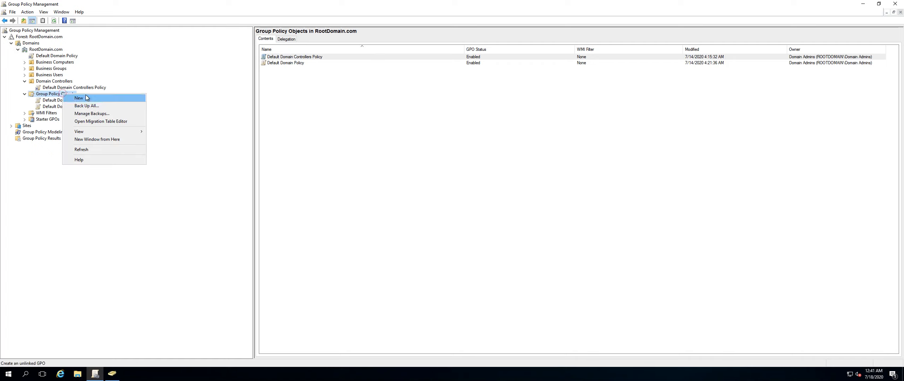
pyautogui.click(80, 98)
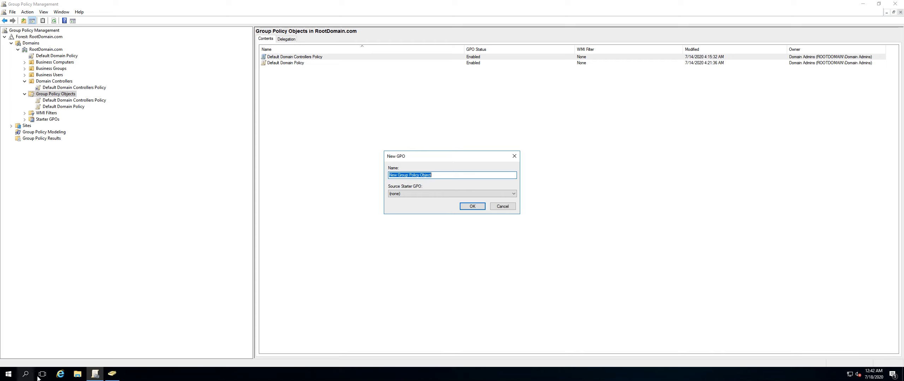
pyautogui.rightClick(8, 374)
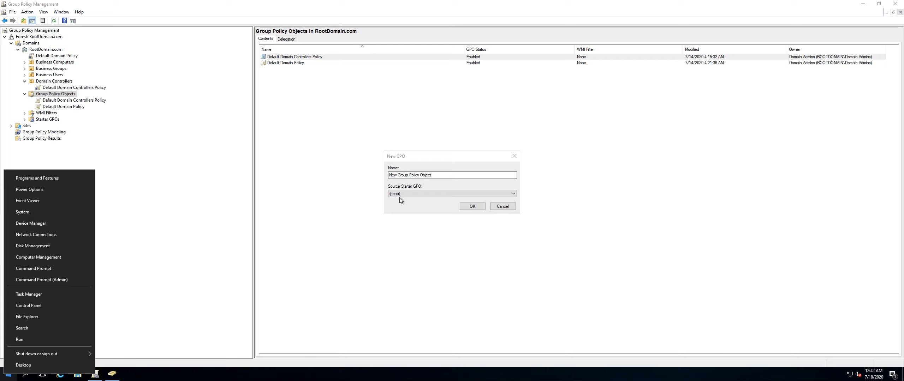
pyautogui.doubleClick(406, 175)
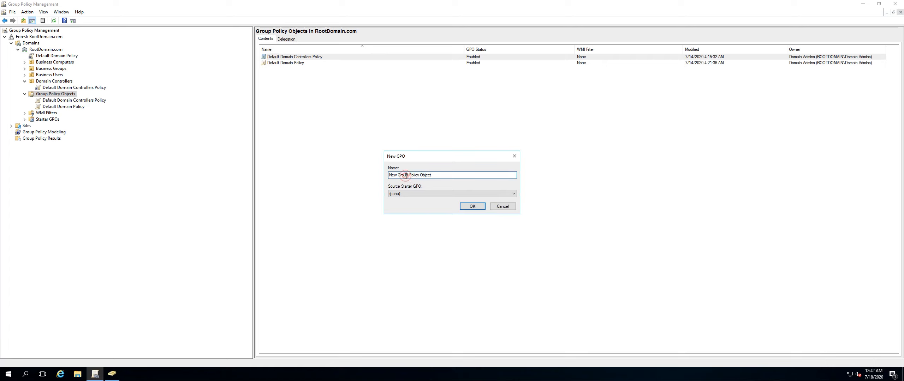
pyautogui.moveTo(438, 175); pyautogui.dragTo(370, 173)
pyautogui.write('Hide Run')
pyautogui.click(471, 208)
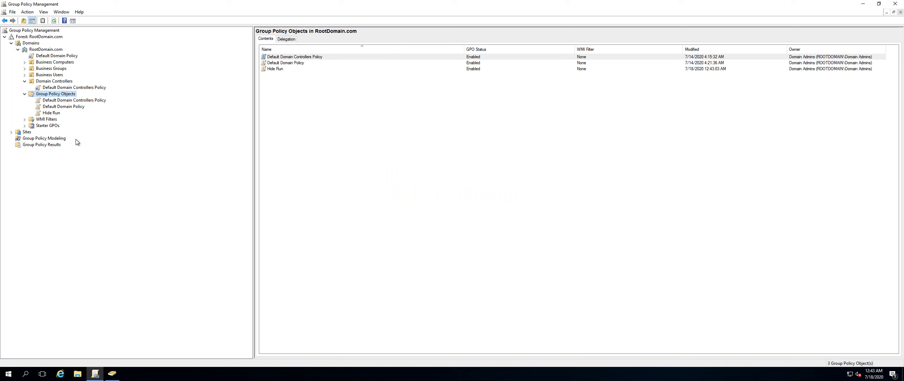
pyautogui.click(51, 113)
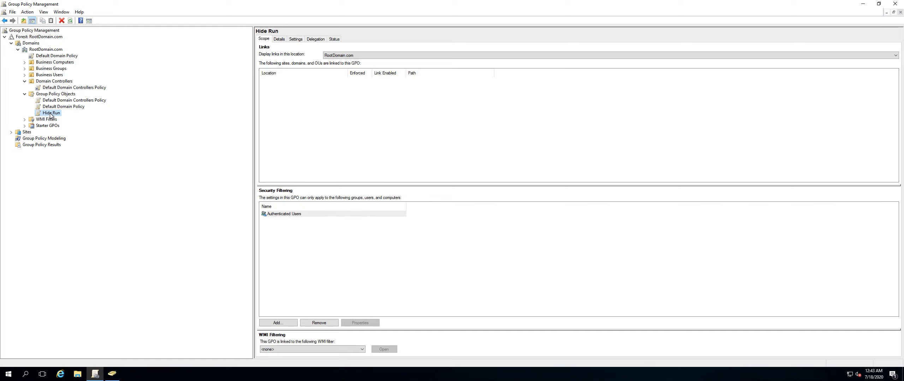
# Create a GPO named Test GPO linked to the Sales OU under Business Computers.
pyautogui.click(25, 62)
pyautogui.click(48, 69)
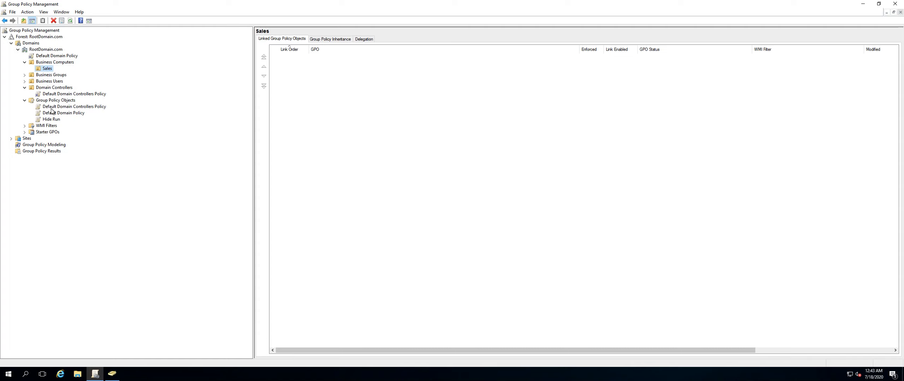
pyautogui.rightClick(48, 70)
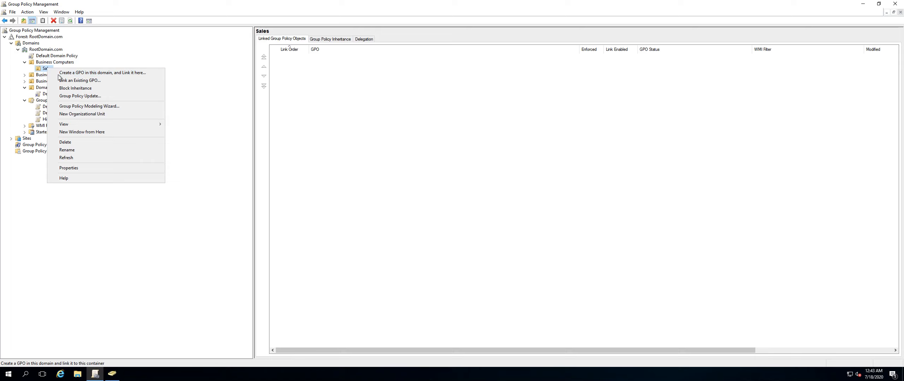
pyautogui.click(39, 68)
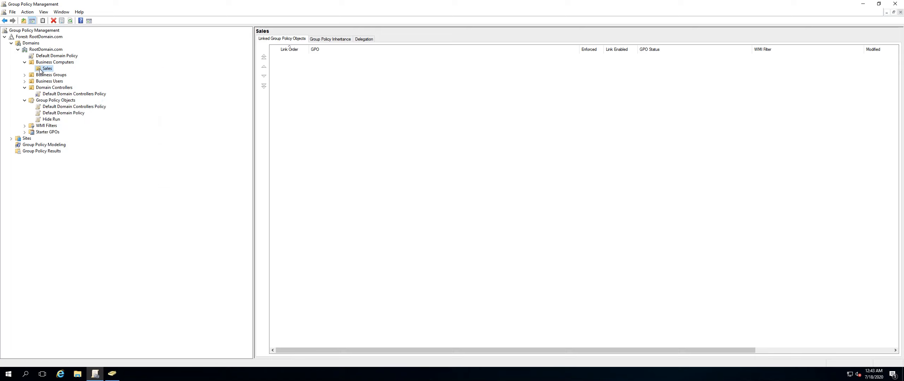
pyautogui.rightClick(39, 68)
pyautogui.click(65, 73)
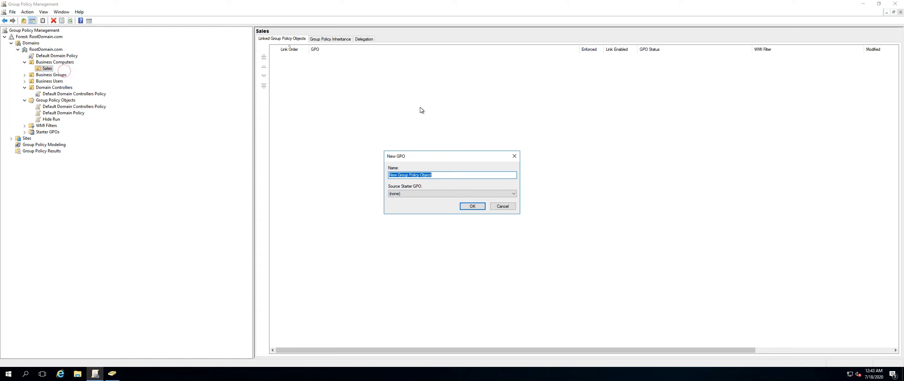
pyautogui.write('Test GPO')
pyautogui.click(476, 206)
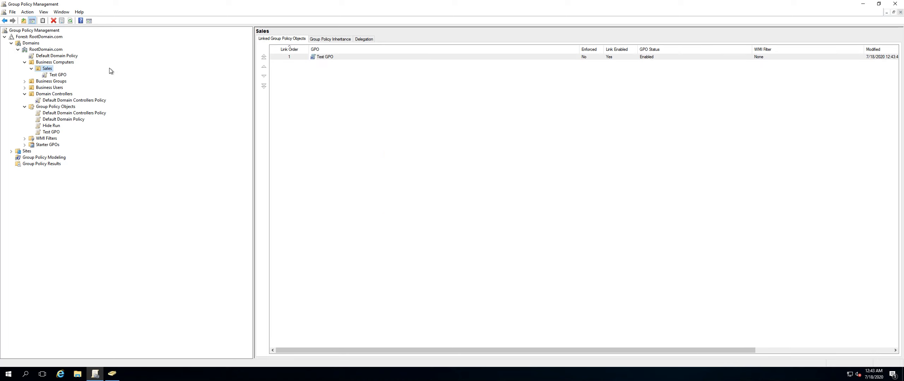
# Delete the Test GPO along with its links.
pyautogui.click(60, 75)
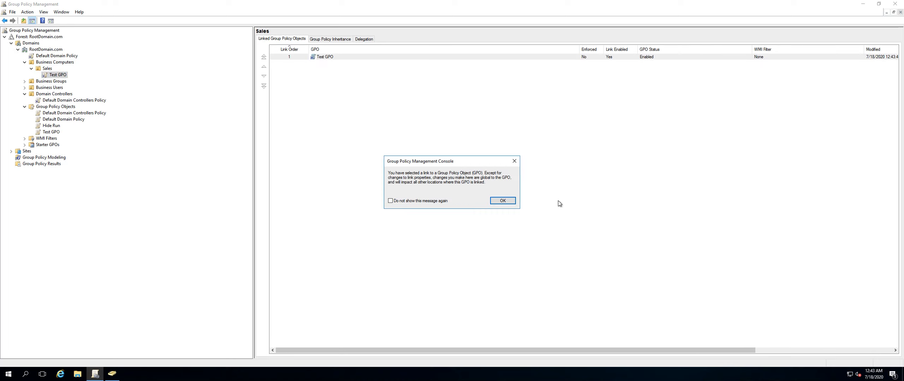
pyautogui.click(503, 200)
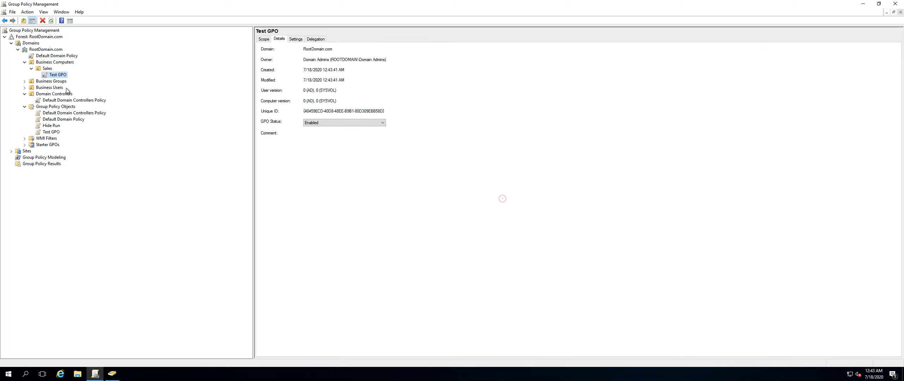
pyautogui.click(53, 133)
pyautogui.rightClick(53, 133)
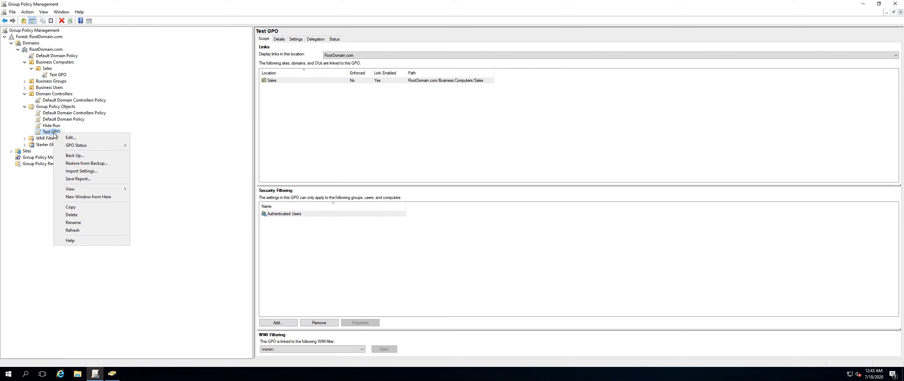
pyautogui.click(77, 214)
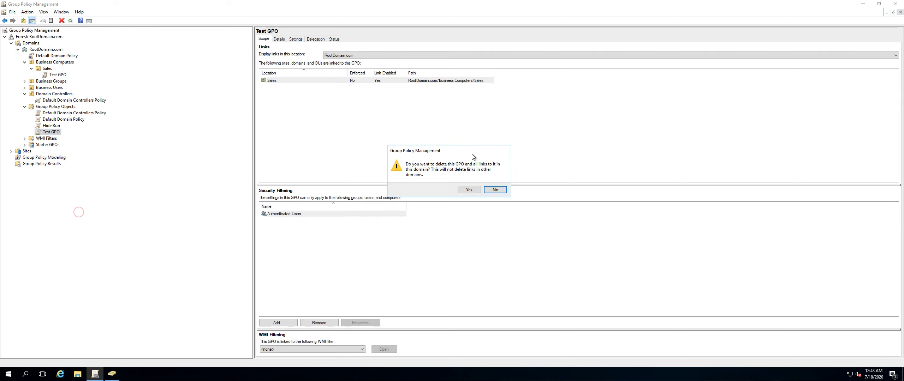
pyautogui.click(468, 190)
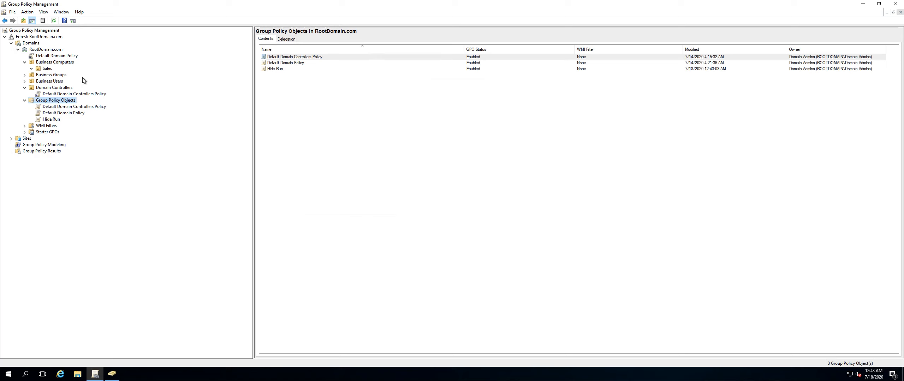
# Link the existing Hide Run GPO to the Sales OU and open the link.
pyautogui.click(47, 70)
pyautogui.rightClick(47, 70)
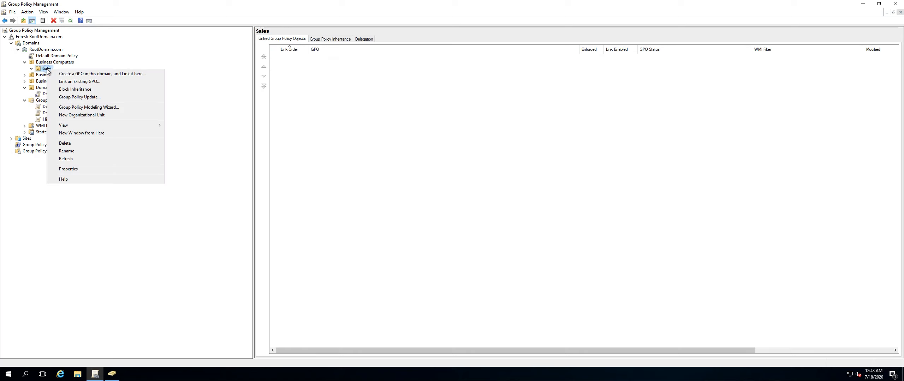
pyautogui.click(46, 119)
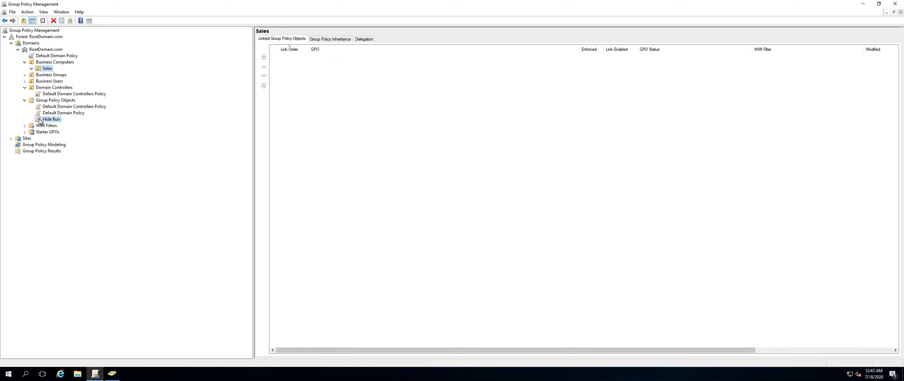
pyautogui.rightClick(51, 70)
pyautogui.click(79, 79)
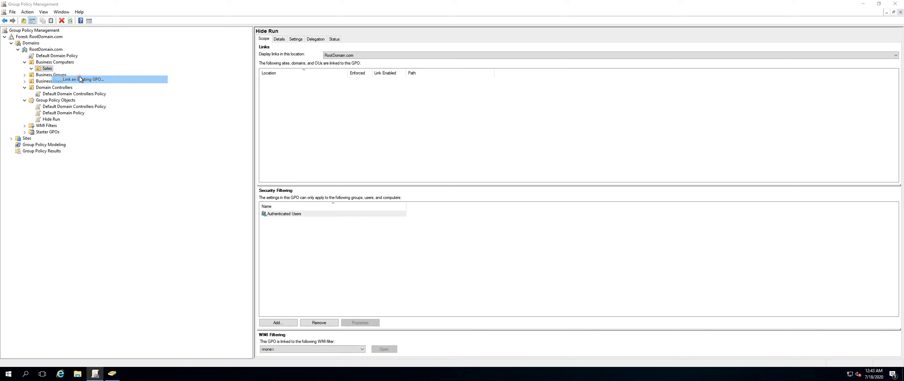
pyautogui.click(397, 178)
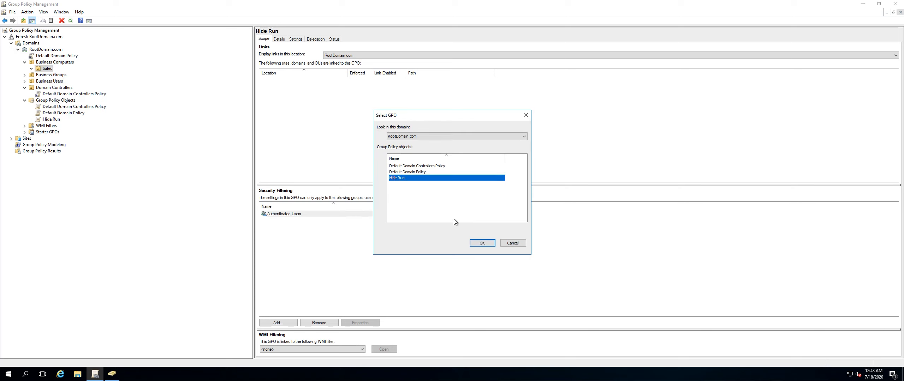
pyautogui.click(482, 243)
pyautogui.click(57, 75)
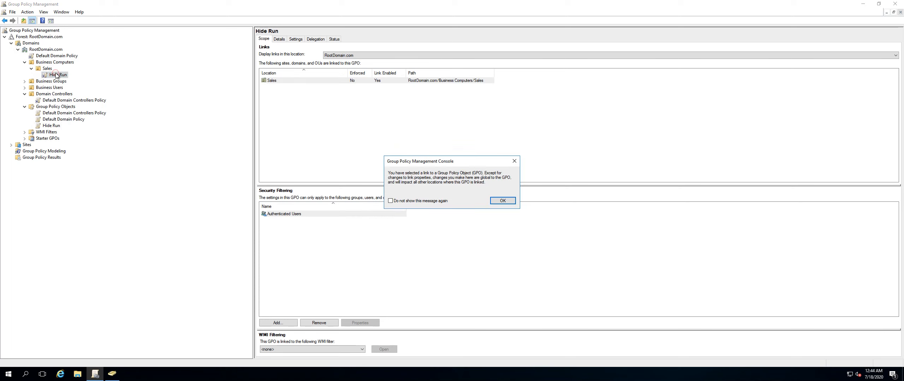
pyautogui.click(503, 200)
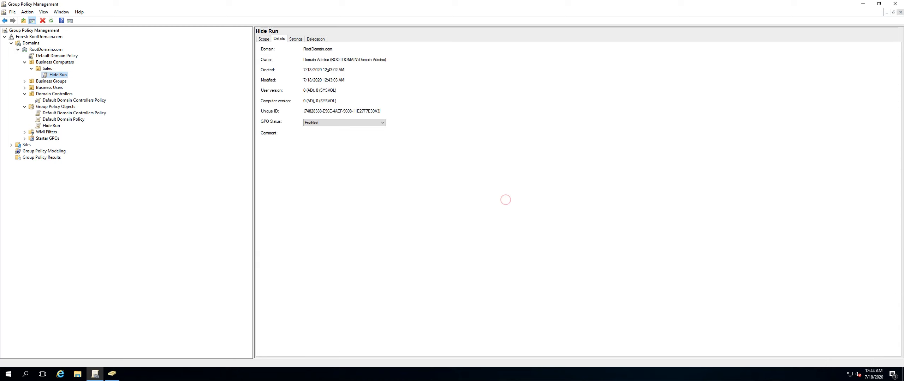
# View the Hide Run GPO's settings report, adding about:security_mmc.exe to the trusted sites zone.
pyautogui.click(299, 39)
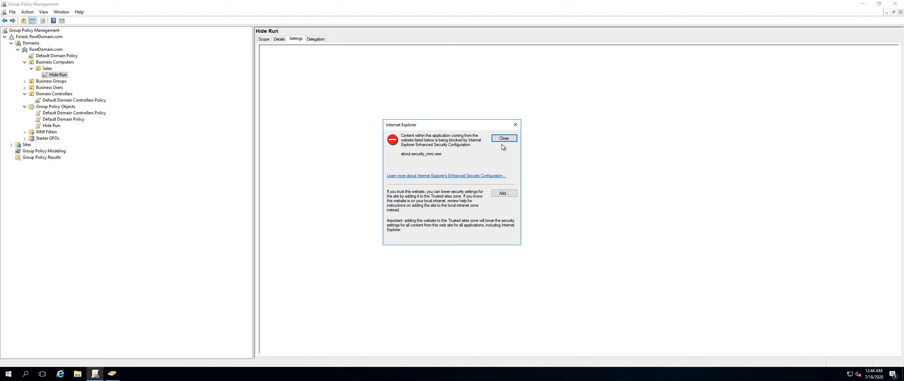
pyautogui.click(508, 193)
pyautogui.click(500, 171)
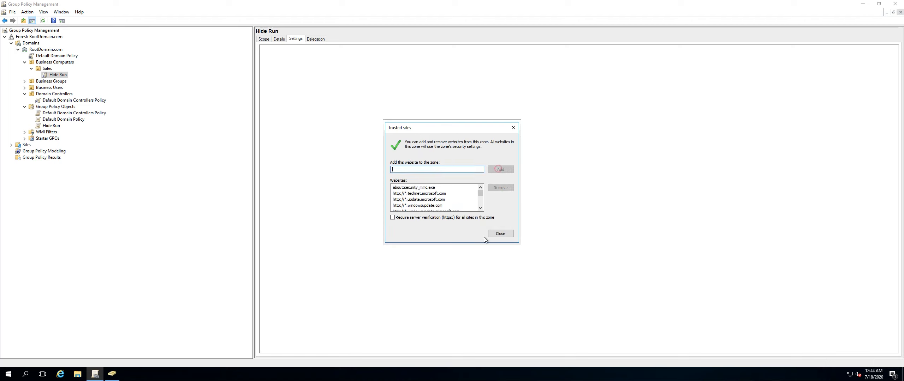
pyautogui.click(501, 233)
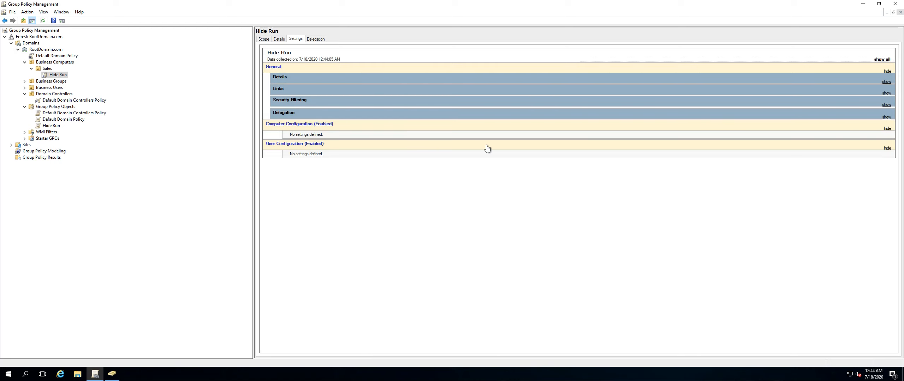
# Expand and review the Details, Links, Security Filtering and Delegation sections of the Hide Run settings report.
pyautogui.moveTo(308, 135); pyautogui.dragTo(284, 155)
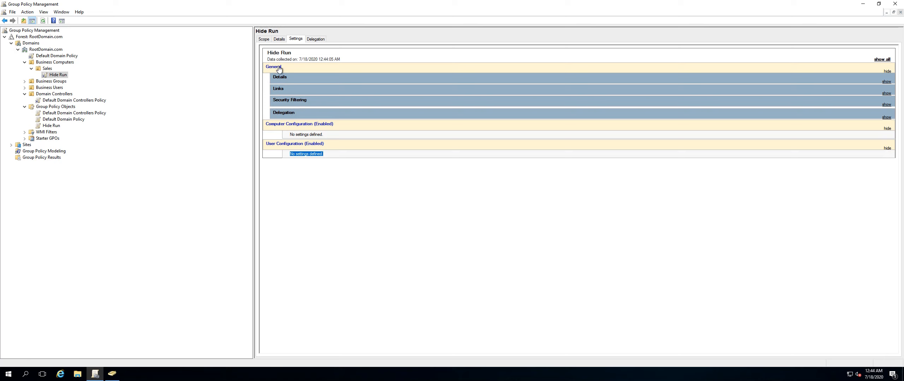
pyautogui.click(295, 77)
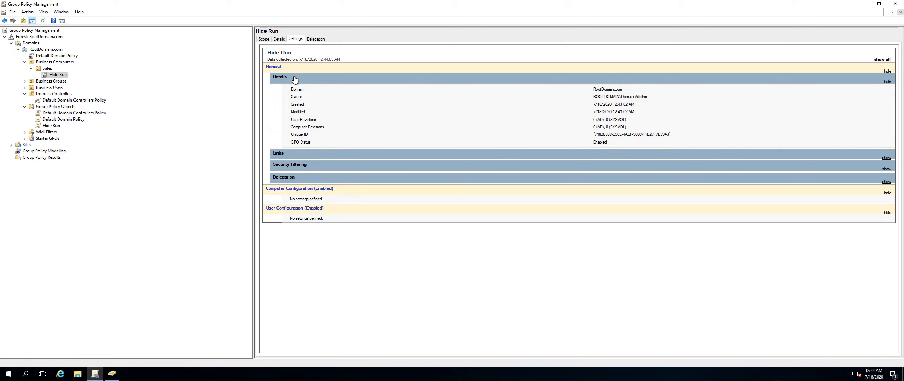
pyautogui.moveTo(593, 135); pyautogui.dragTo(667, 135)
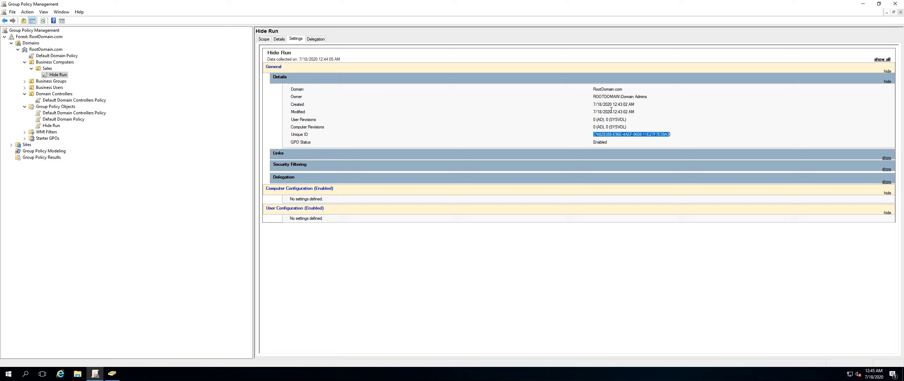
pyautogui.click(378, 154)
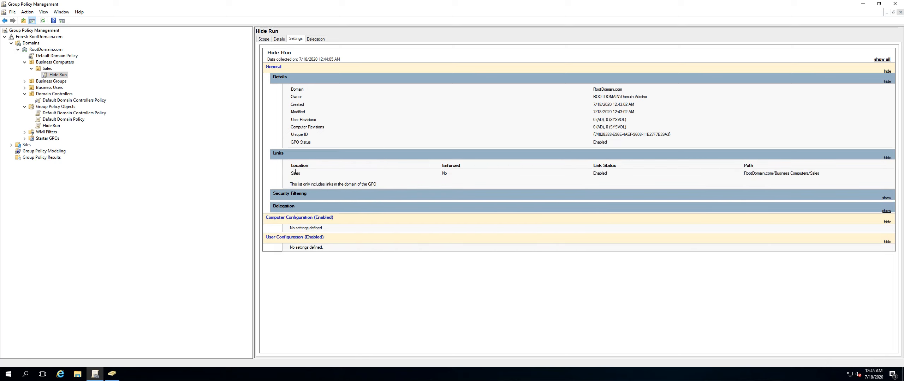
pyautogui.click(312, 196)
pyautogui.click(328, 236)
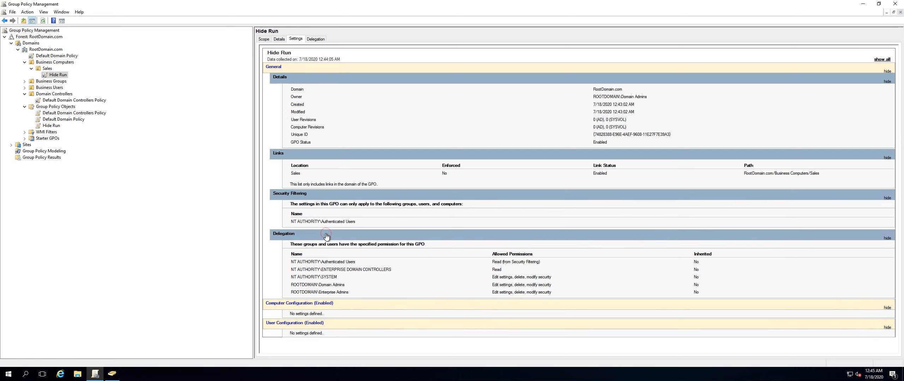
pyautogui.click(375, 236)
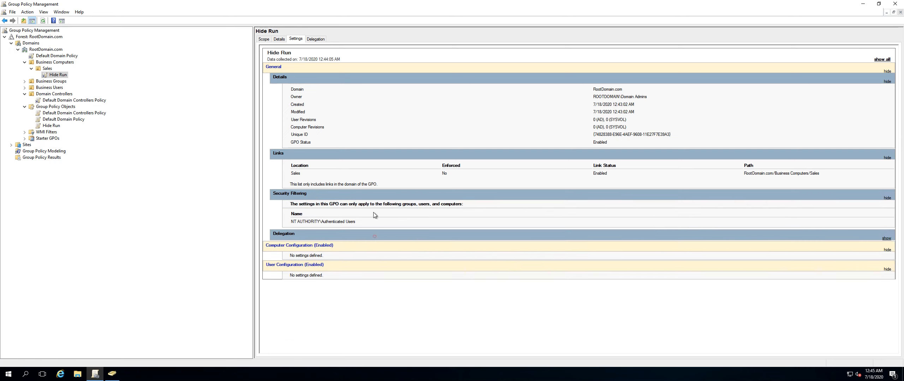
pyautogui.click(371, 235)
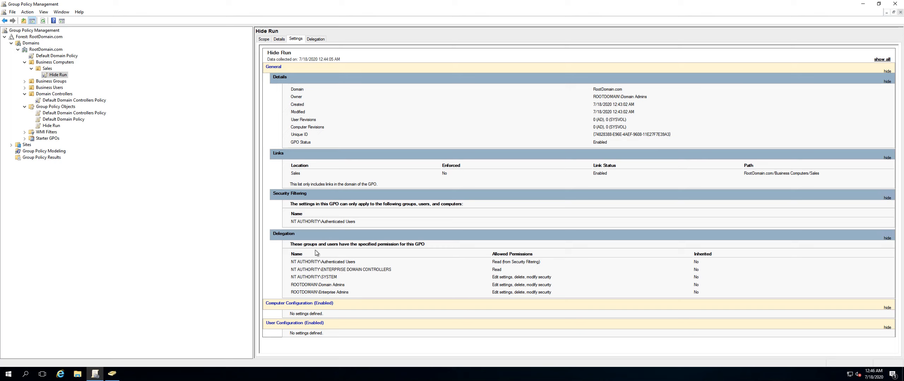
pyautogui.click(888, 198)
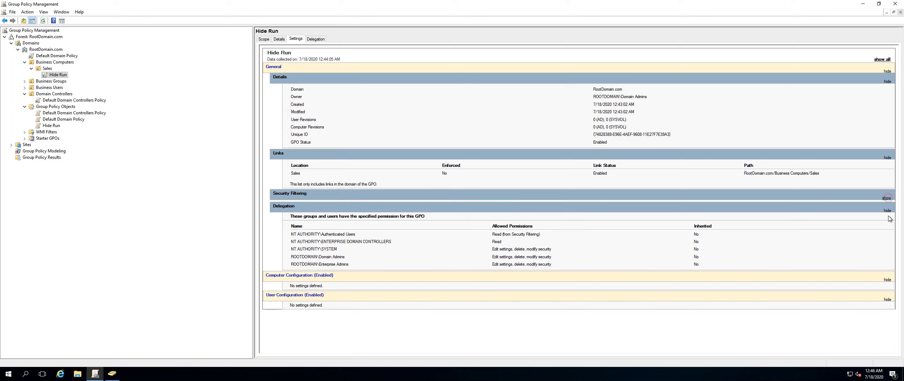
pyautogui.click(888, 159)
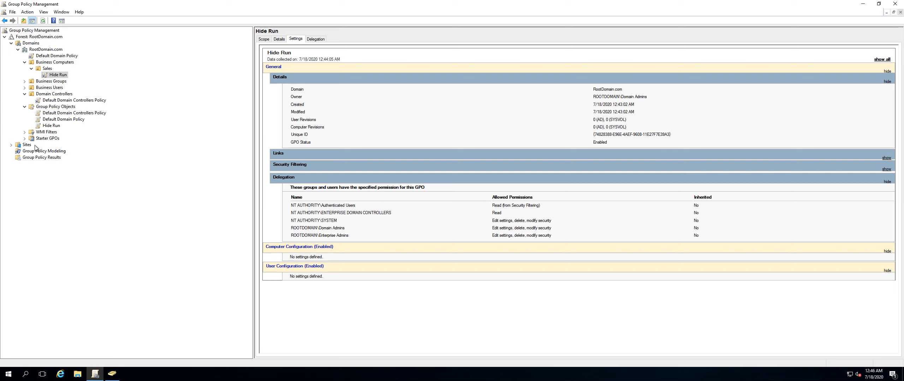
# Select the Default Domain Controllers Policy and cancel the SYSVOL permissions consistency prompt.
pyautogui.click(63, 113)
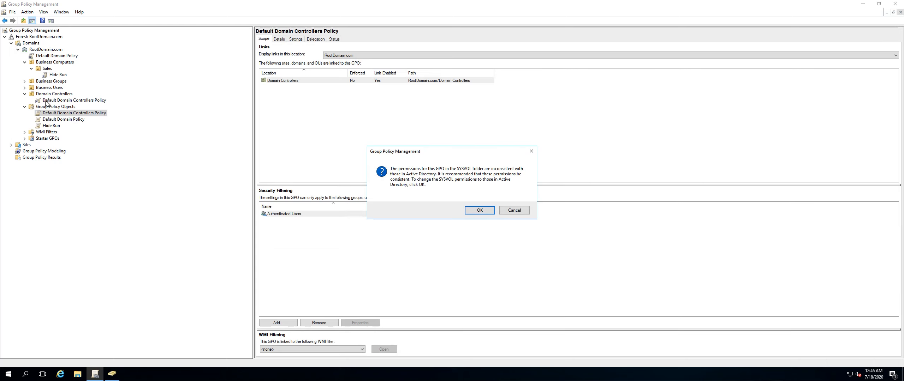
pyautogui.click(514, 211)
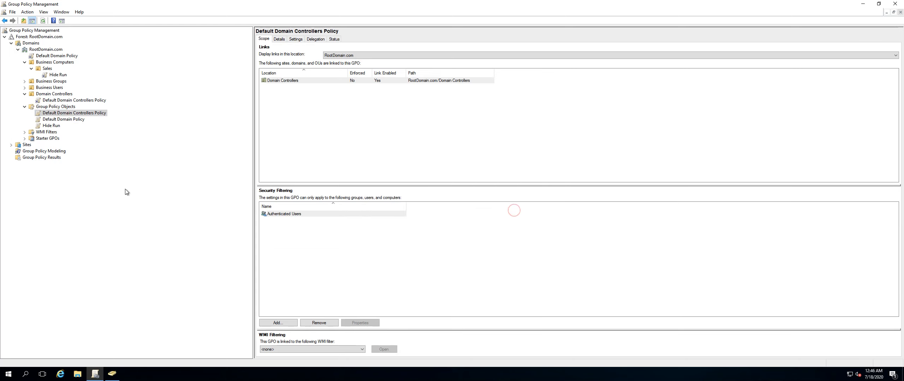
# Browse the Group Policy Modeling and Group Policy Results nodes and examine the Modeling node's context options.
pyautogui.click(44, 151)
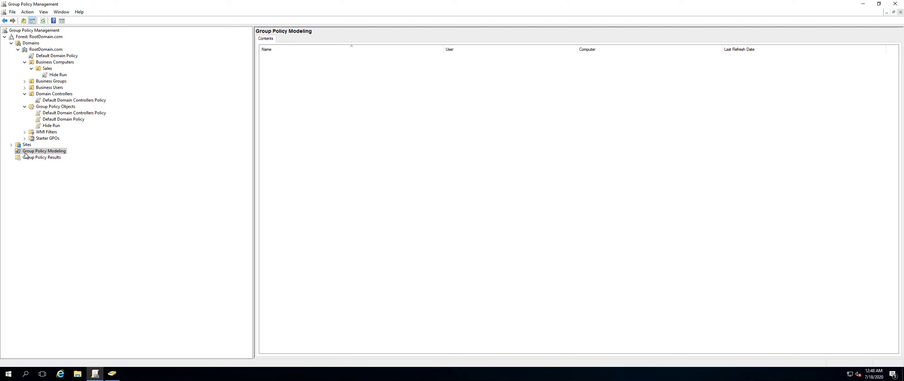
pyautogui.click(41, 158)
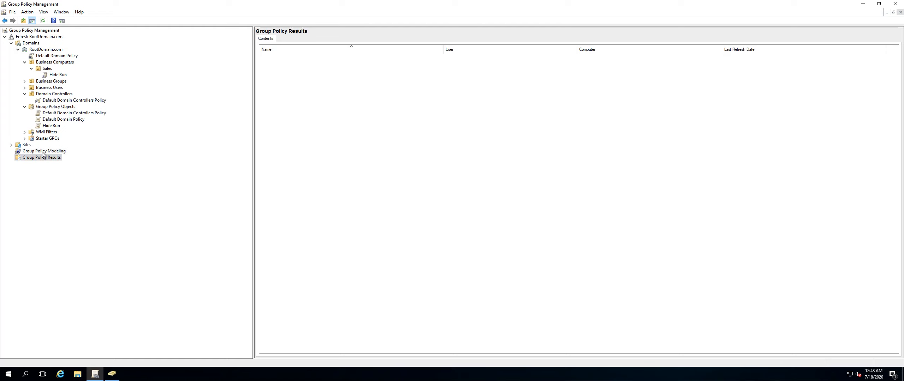
pyautogui.click(43, 152)
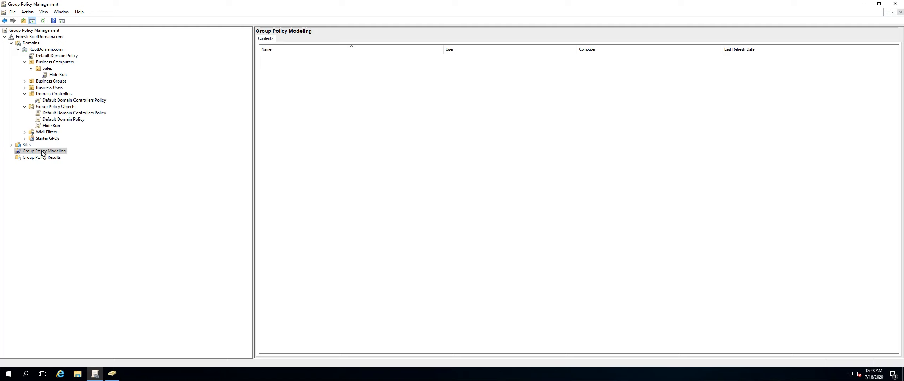
pyautogui.click(41, 158)
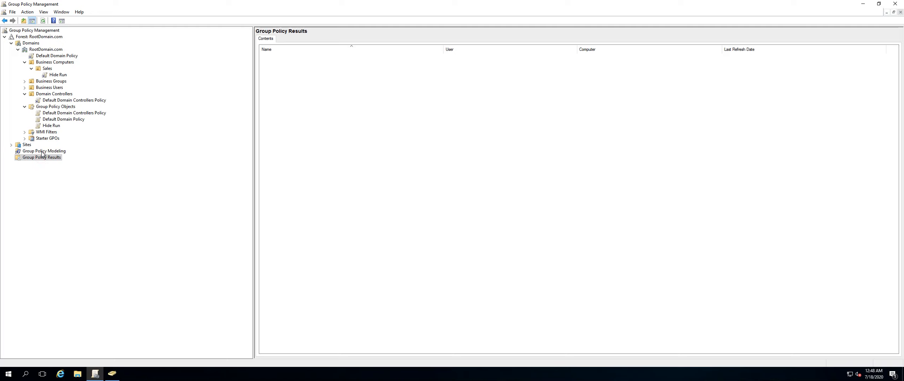
pyautogui.click(40, 152)
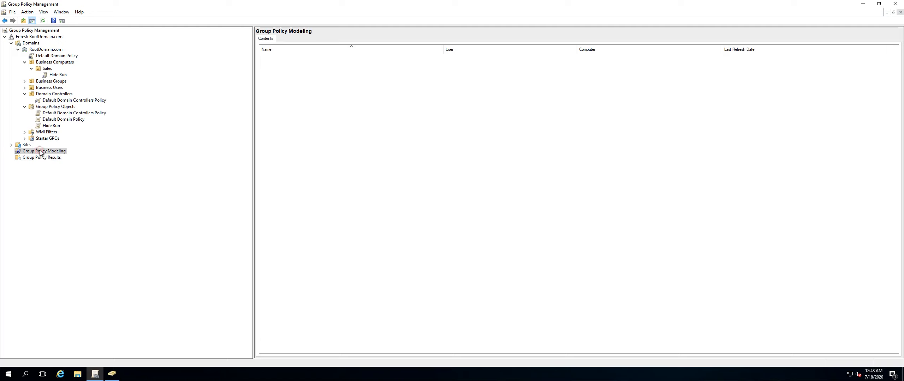
pyautogui.click(47, 158)
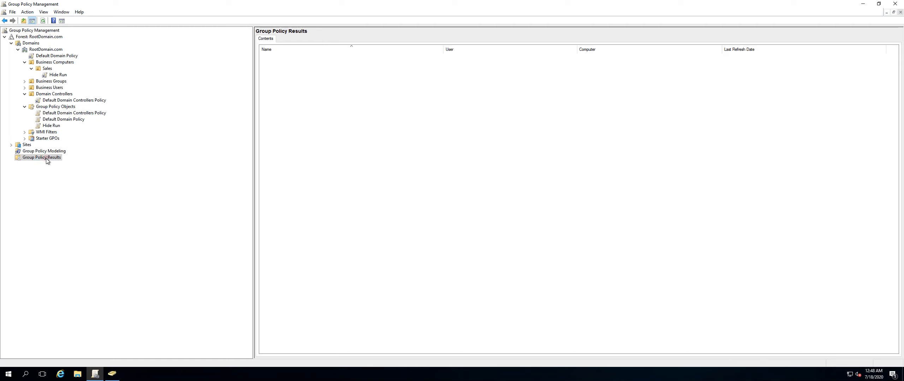
pyautogui.click(46, 152)
pyautogui.rightClick(45, 152)
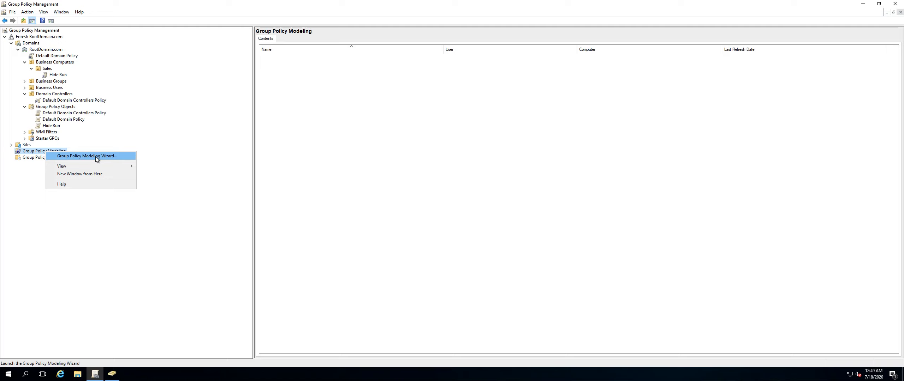
pyautogui.click(18, 182)
pyautogui.click(38, 158)
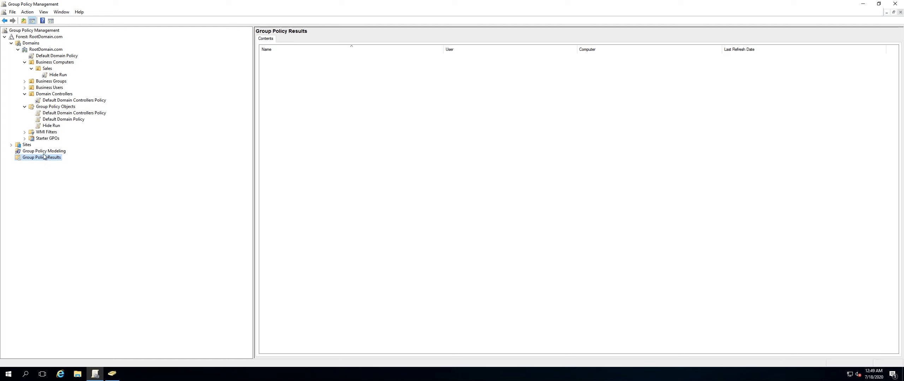
pyautogui.click(45, 152)
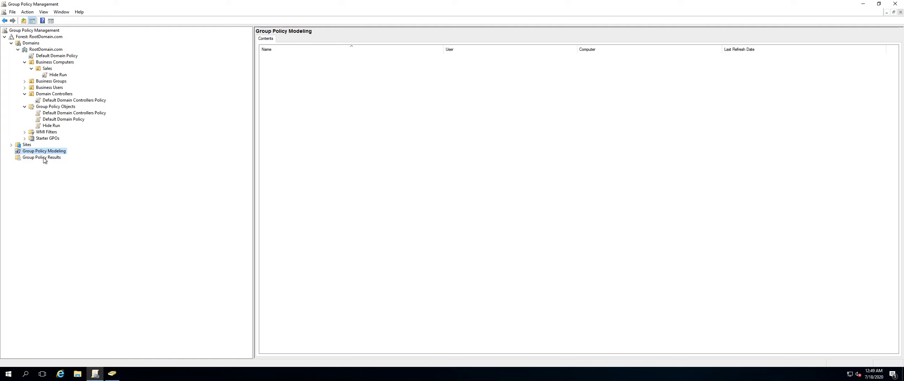
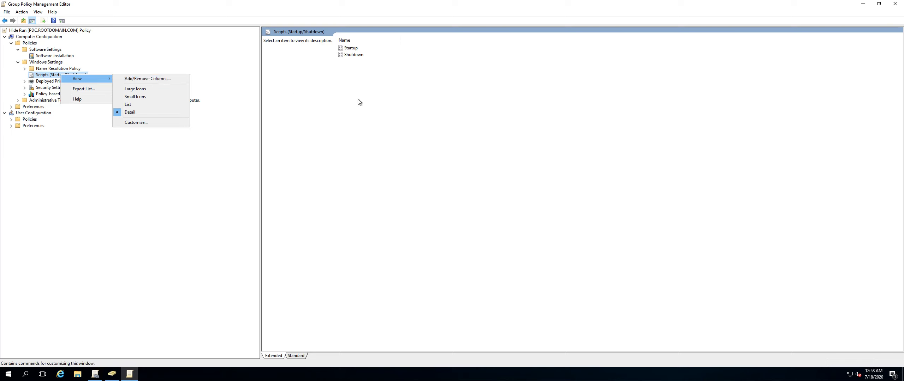
# Open the Startup script properties and its Add a Script dialog, then cancel both without adding a script.
pyautogui.click(357, 99)
pyautogui.doubleClick(349, 49)
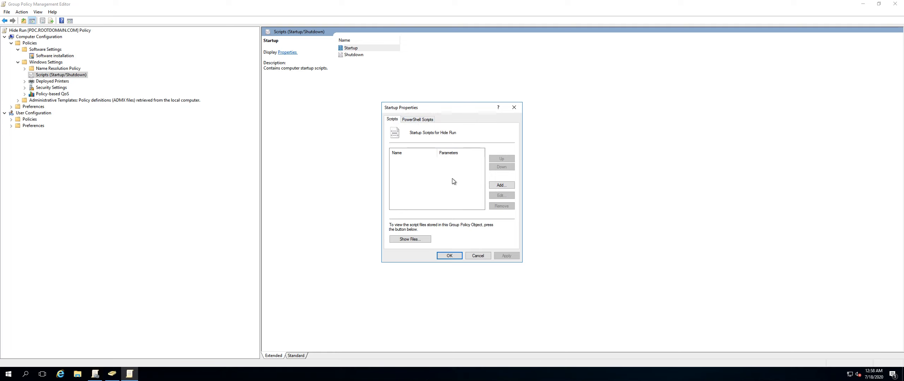
pyautogui.click(502, 185)
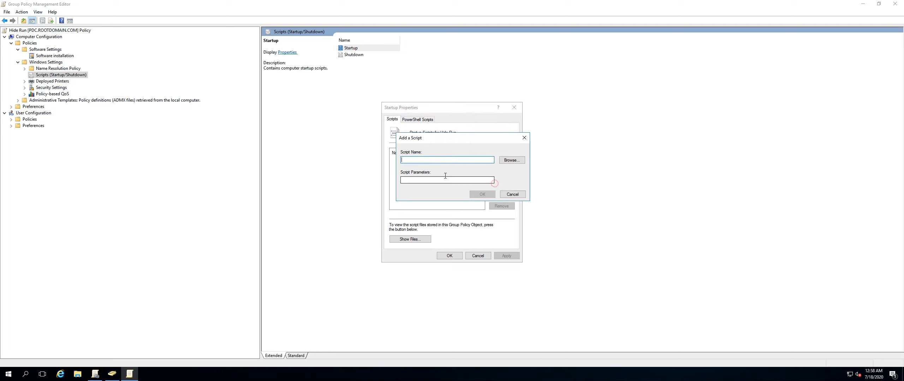
pyautogui.click(509, 196)
pyautogui.click(478, 256)
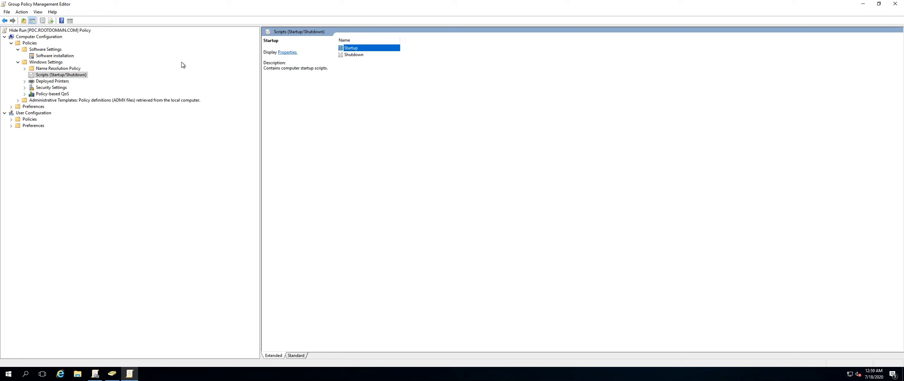
# Browse the Shutdown script, Deployed Printers and Security Settings nodes down to Local Policies' User Rights Assignment.
pyautogui.click(353, 55)
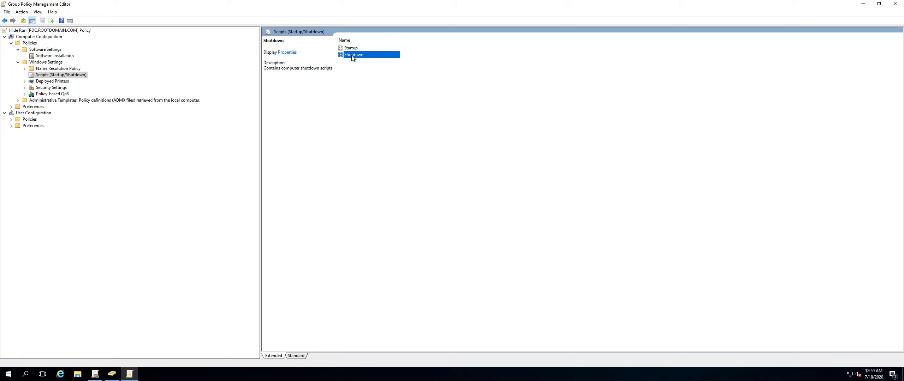
pyautogui.click(53, 81)
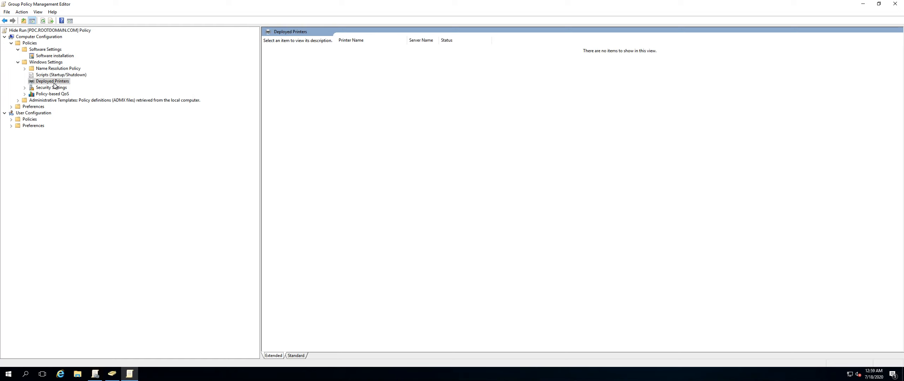
pyautogui.doubleClick(52, 88)
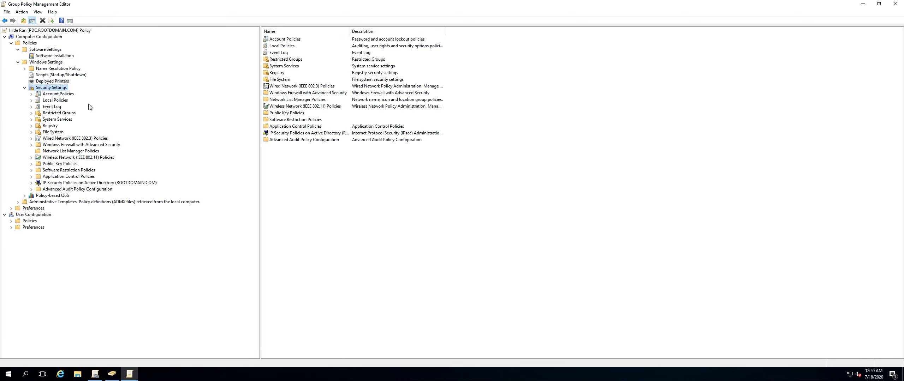
pyautogui.click(48, 95)
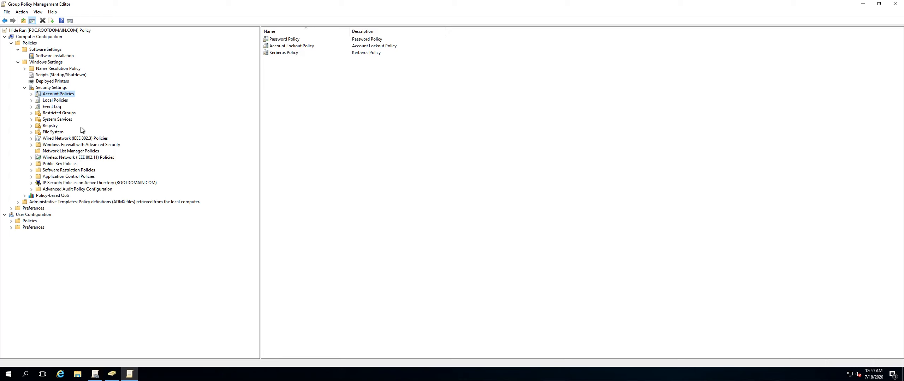
pyautogui.doubleClick(61, 101)
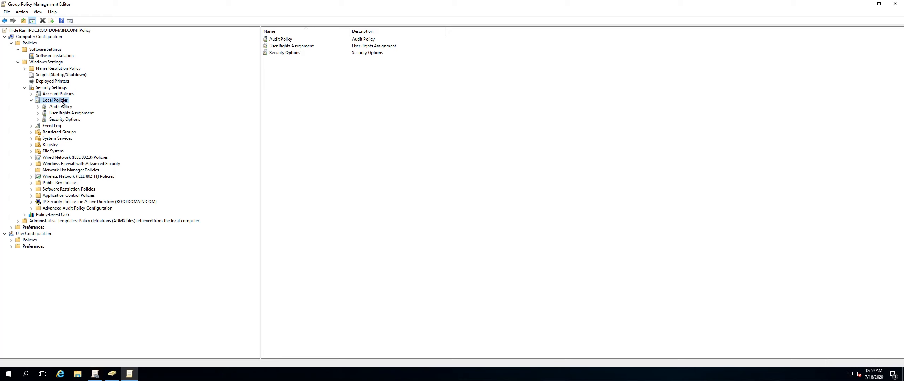
pyautogui.click(74, 113)
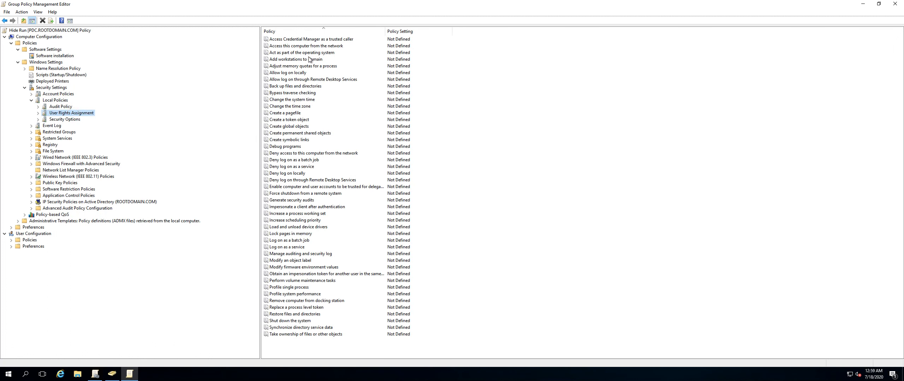
# Open the Allow log on through Remote Desktop Services policy, tick Define these policy settings, open Add User or Group, and cancel.
pyautogui.doubleClick(300, 80)
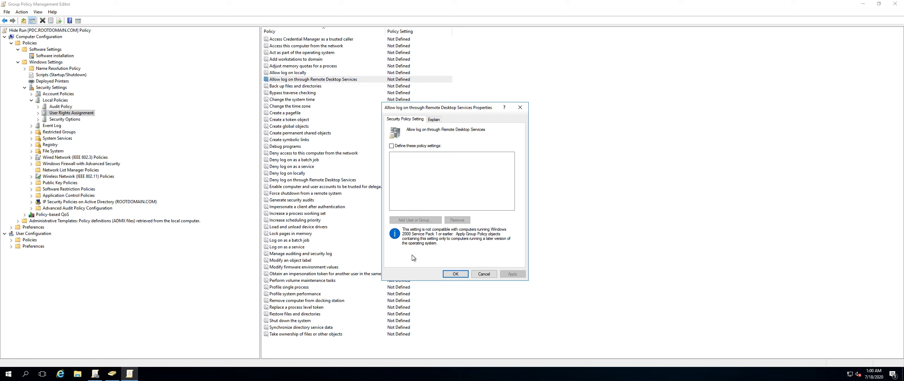
pyautogui.click(391, 146)
pyautogui.click(413, 221)
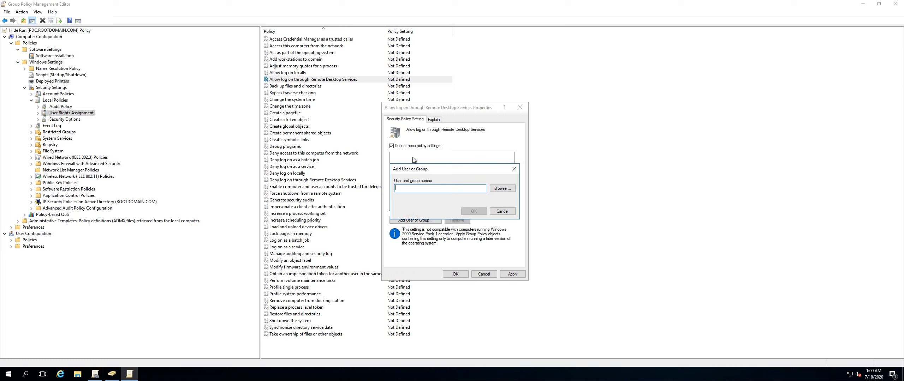
pyautogui.click(496, 212)
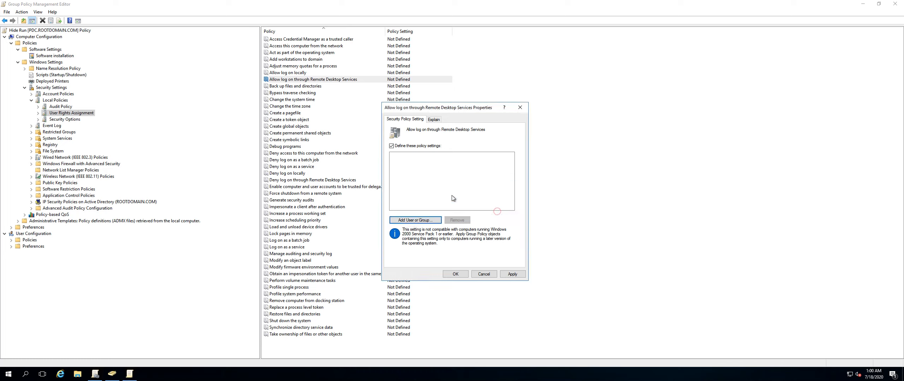
pyautogui.click(455, 275)
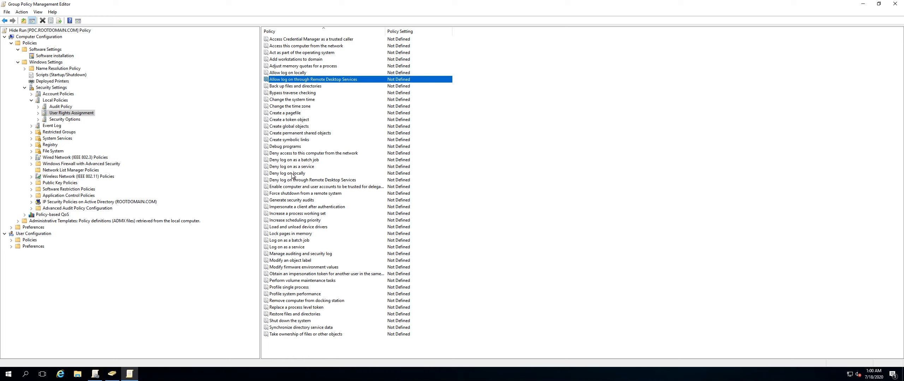
# Browse the User Rights Assignment policies and read the Explain text of Access Credential Manager as a trusted caller.
pyautogui.click(288, 103)
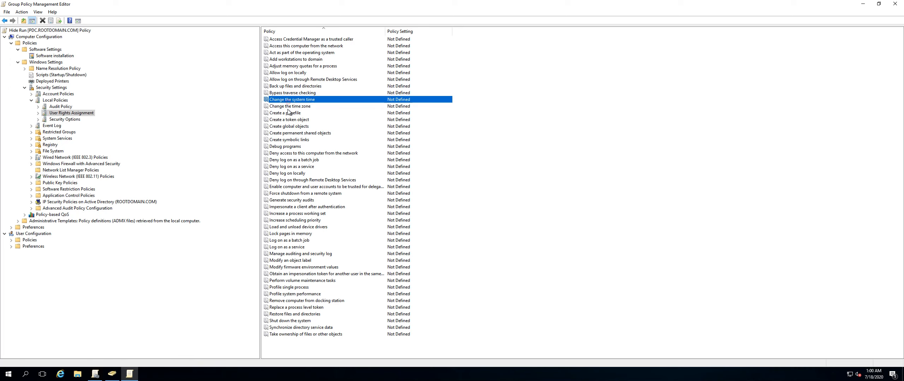
pyautogui.click(289, 132)
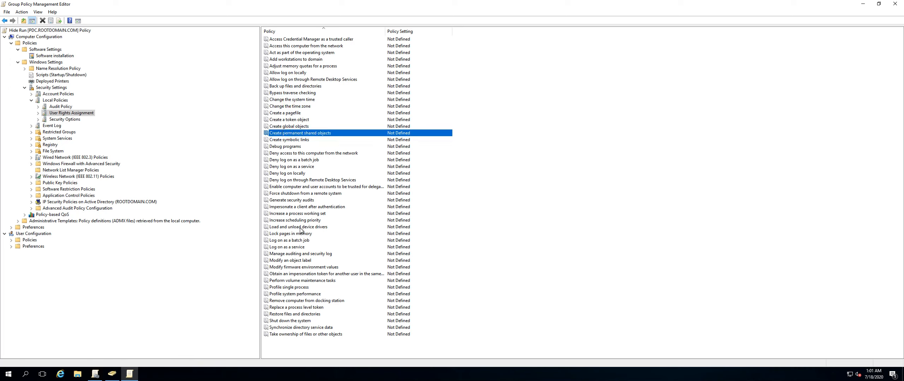
pyautogui.click(289, 200)
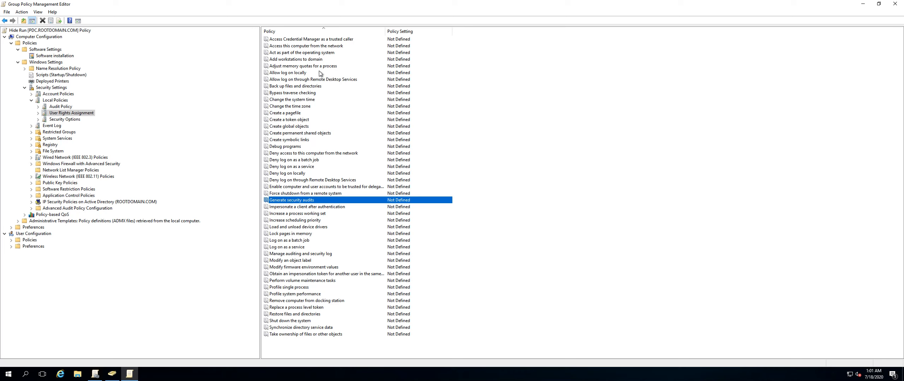
pyautogui.doubleClick(314, 39)
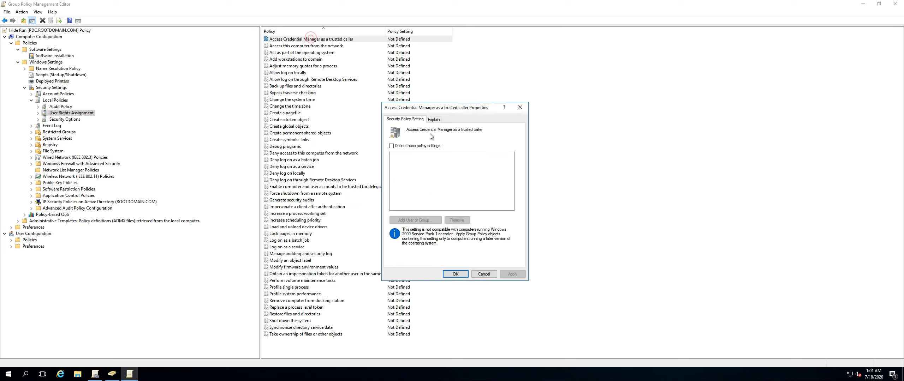
pyautogui.click(435, 120)
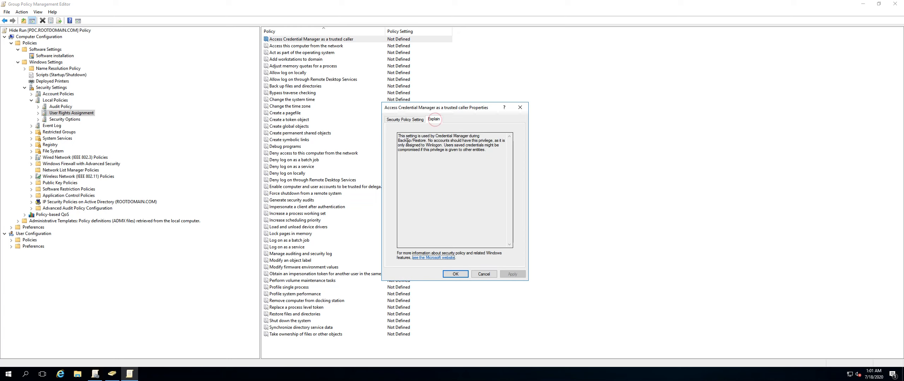
pyautogui.moveTo(417, 138); pyautogui.dragTo(469, 156)
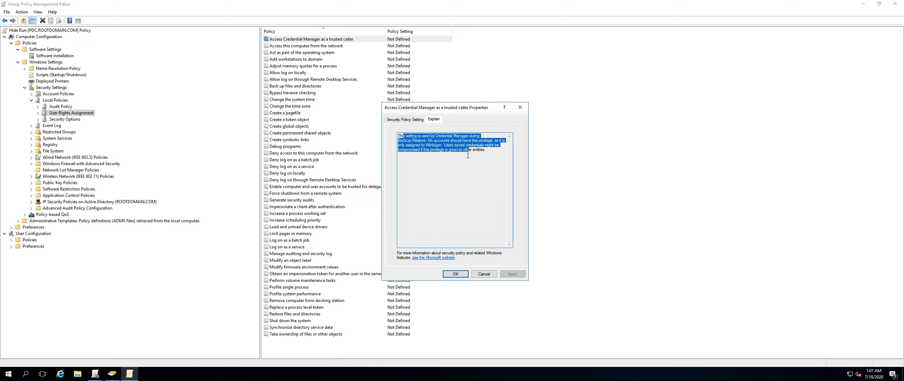
pyautogui.click(479, 276)
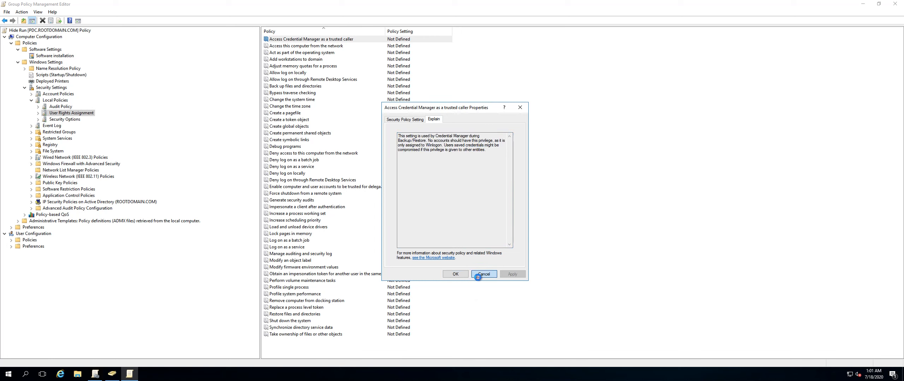
# Open Security Options and read the Explain tab of Audit: Audit the use of Backup and Restore privilege.
pyautogui.click(59, 120)
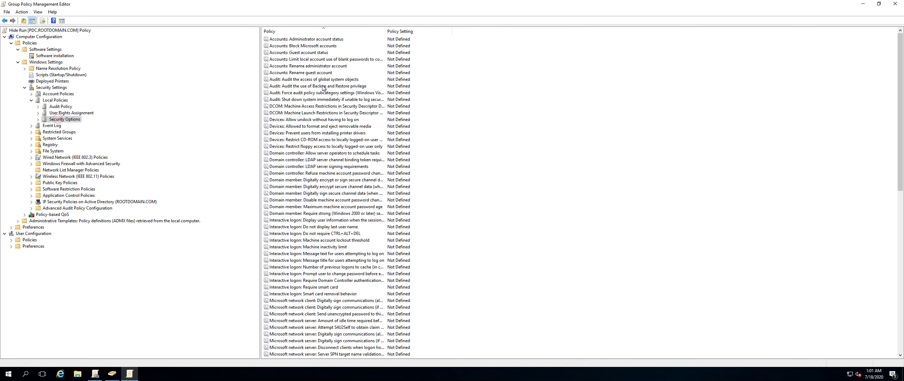
pyautogui.doubleClick(297, 87)
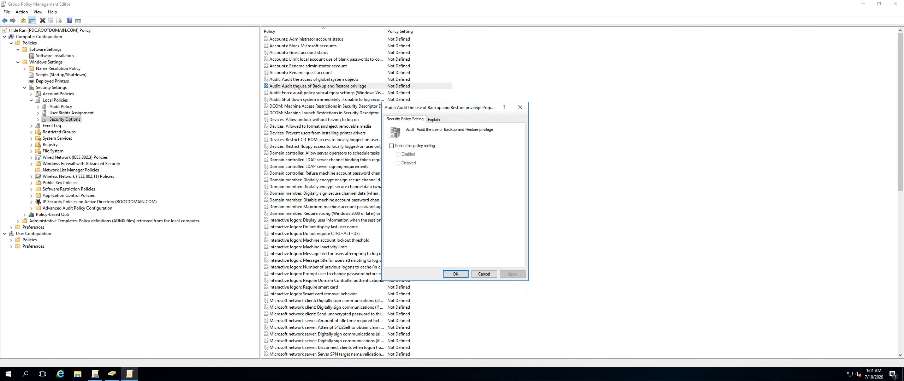
pyautogui.click(434, 120)
pyautogui.click(480, 274)
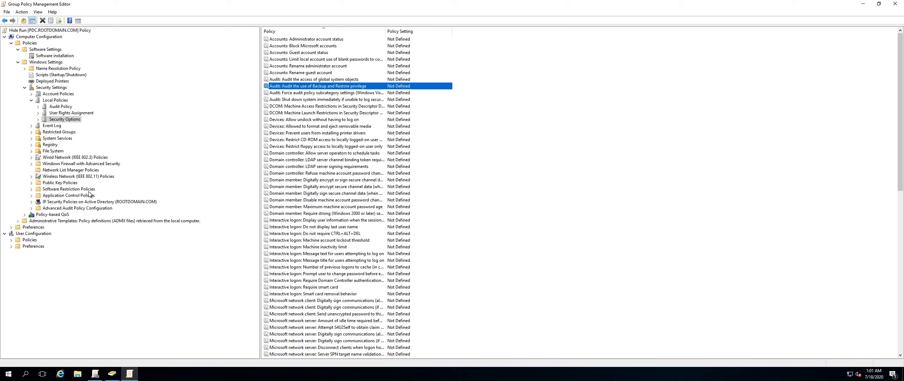
# Browse Software Restriction Policies, Application Control Policies, Scripts (Startup/Shutdown) and Deployed Printers under Windows Settings.
pyautogui.click(73, 190)
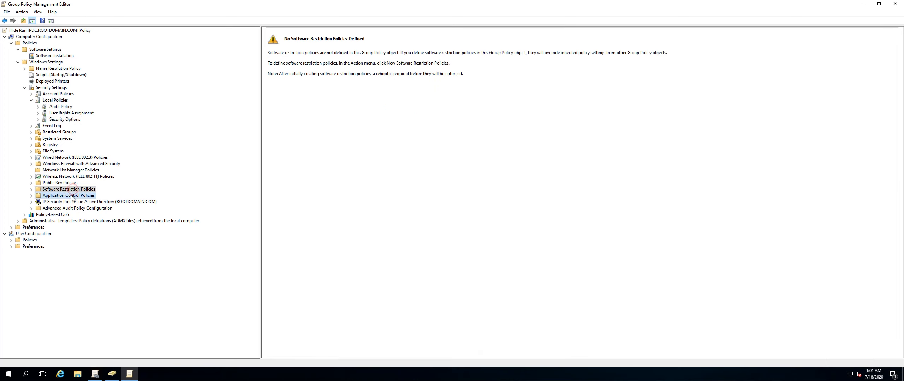
pyautogui.click(72, 196)
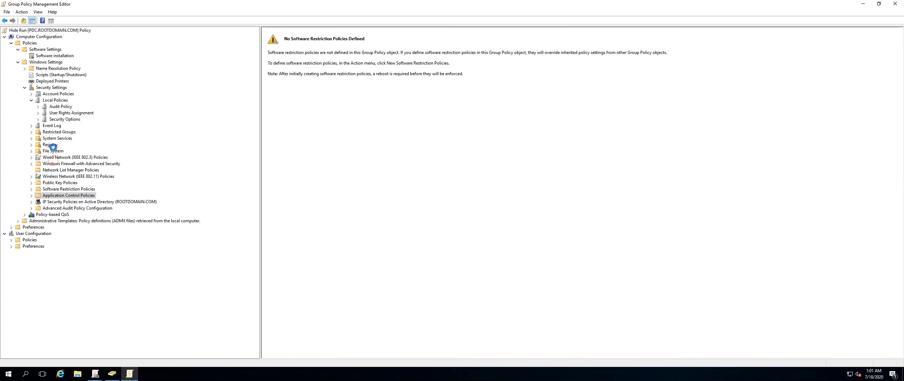
pyautogui.click(24, 88)
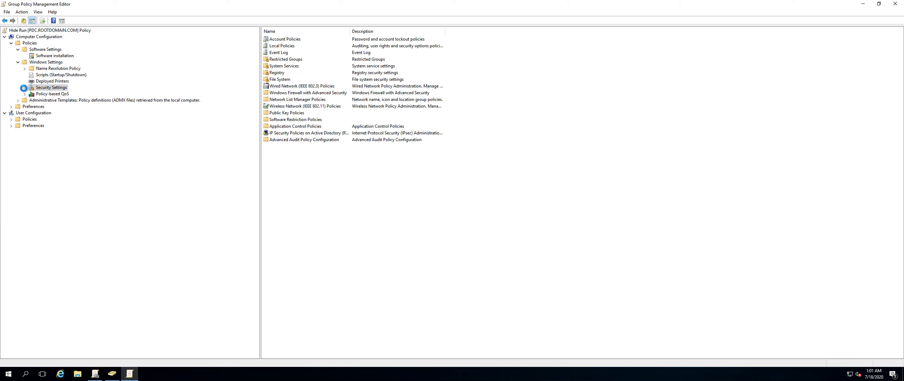
pyautogui.click(17, 62)
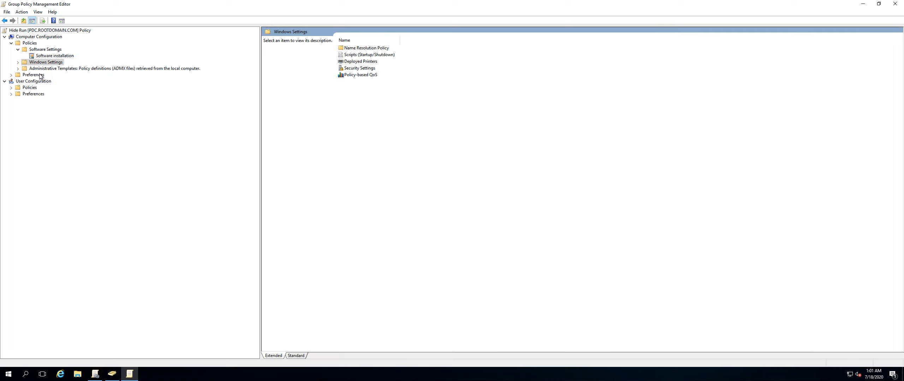
pyautogui.click(17, 63)
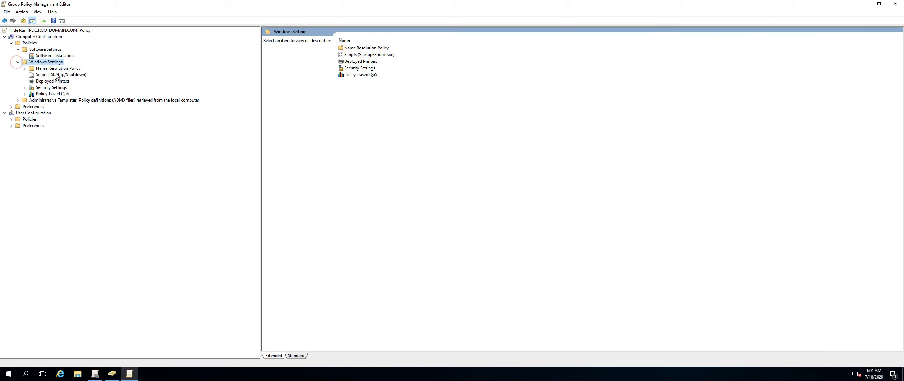
pyautogui.click(51, 76)
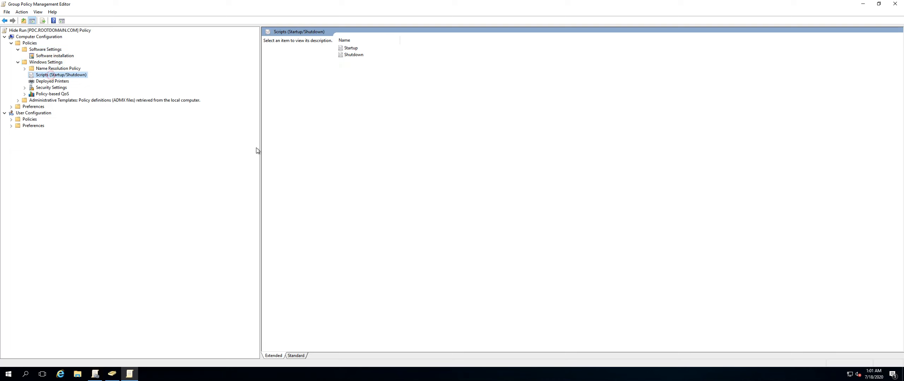
pyautogui.click(49, 81)
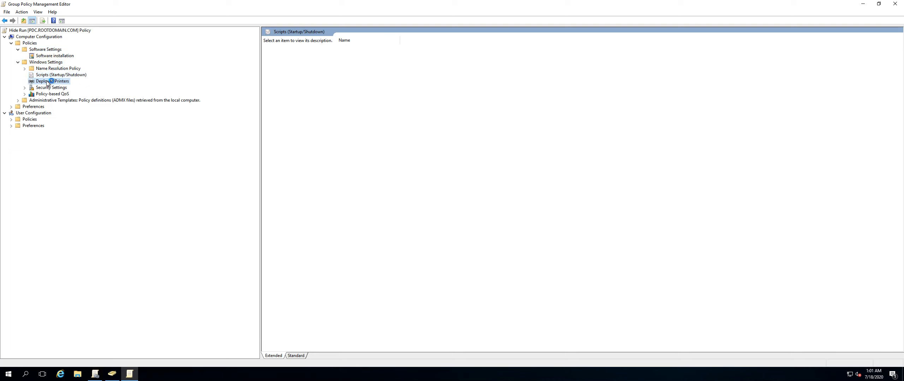
# Revisit User Rights Assignment under Local Policies, select Change the system time, and collapse the Security Settings branches.
pyautogui.click(25, 88)
pyautogui.click(50, 101)
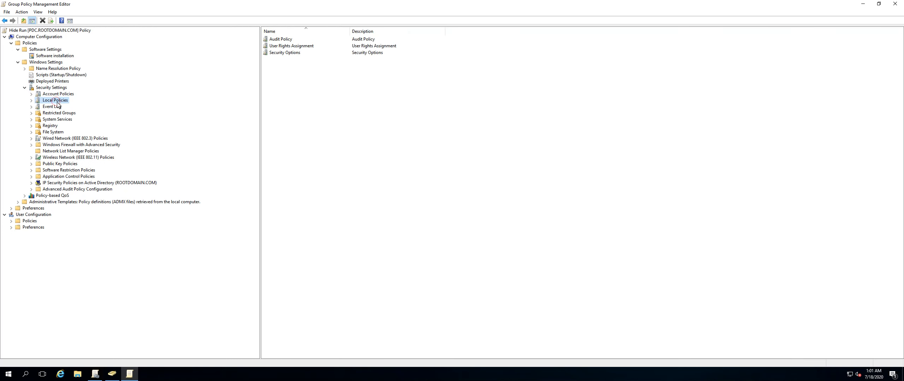
pyautogui.click(292, 47)
pyautogui.doubleClick(292, 47)
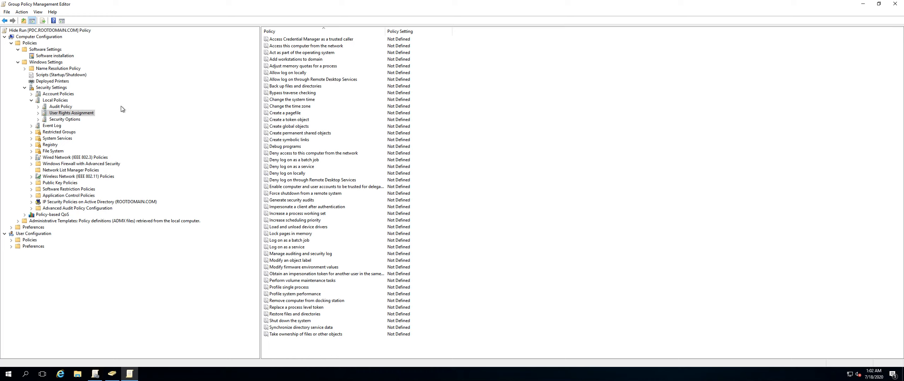
pyautogui.click(279, 99)
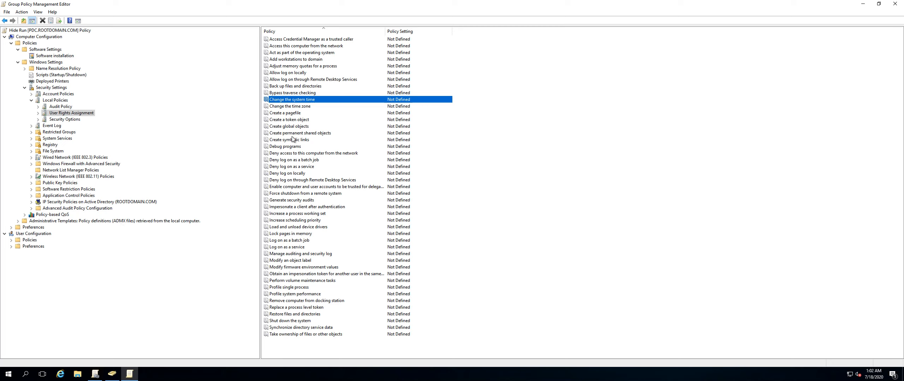
pyautogui.click(31, 101)
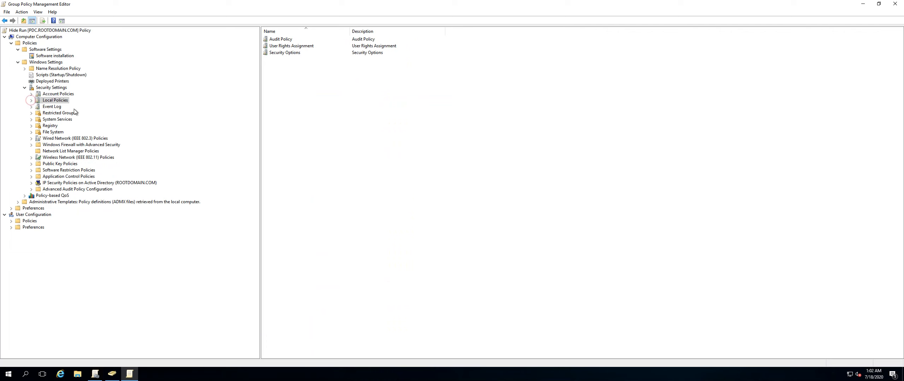
pyautogui.click(24, 89)
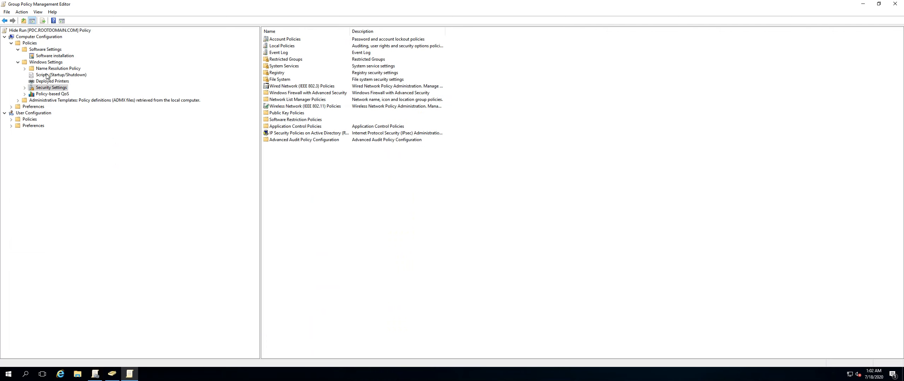
# Collapse Windows Settings, expand Administrative Templates and Control Panel, and open the Personalization policies.
pyautogui.click(18, 62)
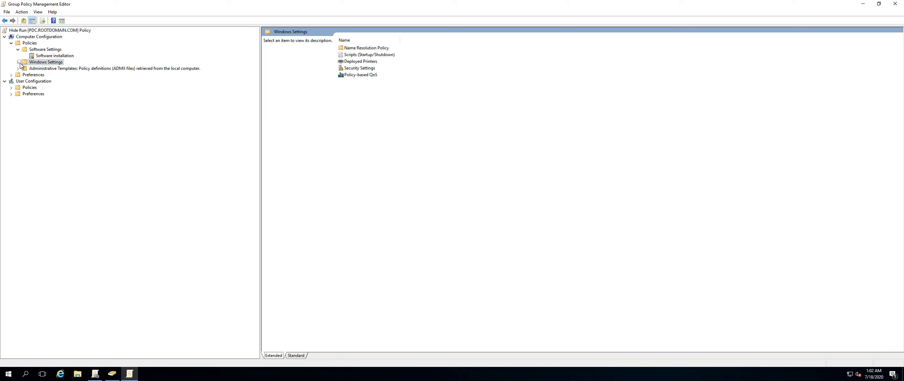
pyautogui.click(18, 69)
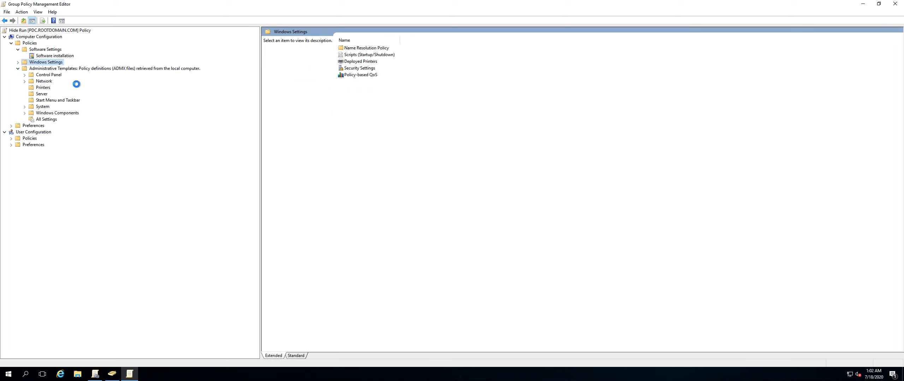
pyautogui.click(25, 75)
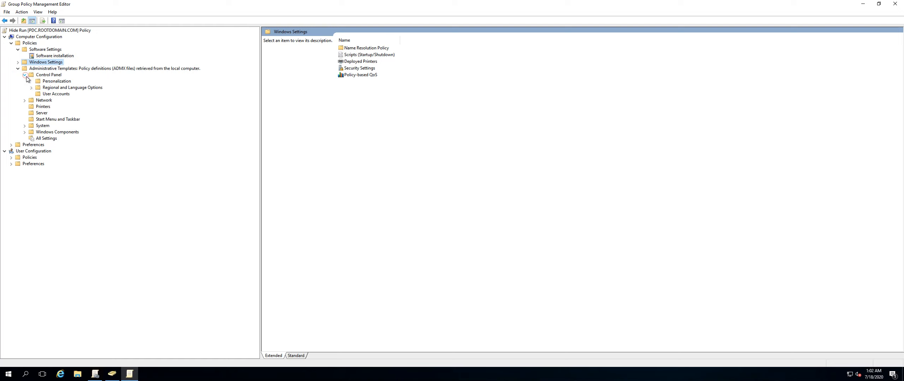
pyautogui.click(49, 74)
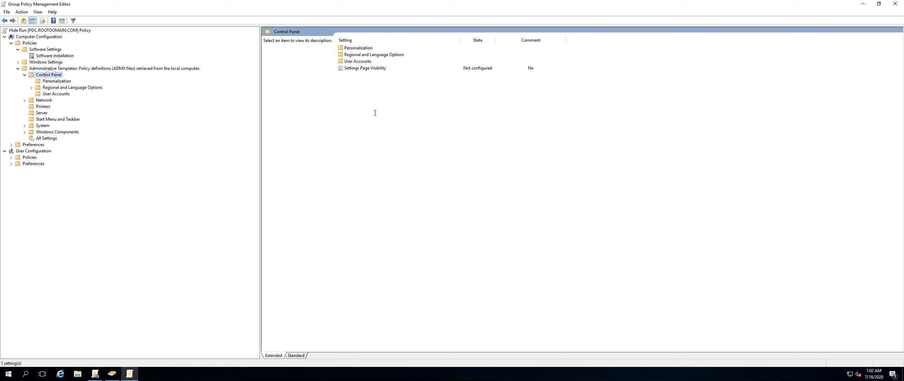
pyautogui.doubleClick(361, 49)
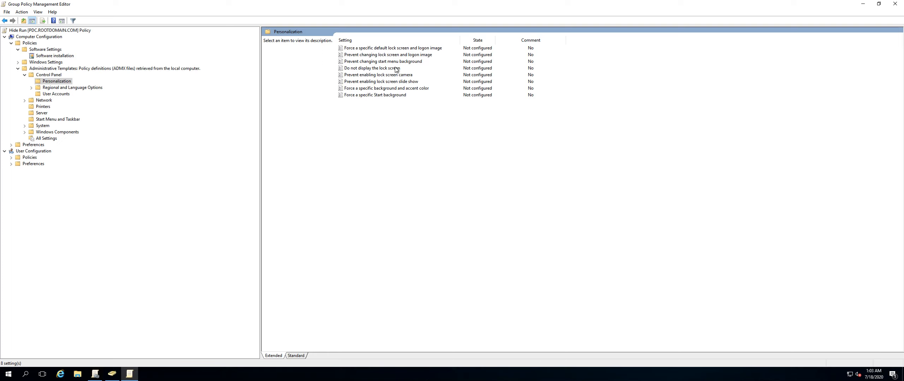
# Enable the Do not display the lock screen policy.
pyautogui.click(384, 70)
pyautogui.doubleClick(373, 71)
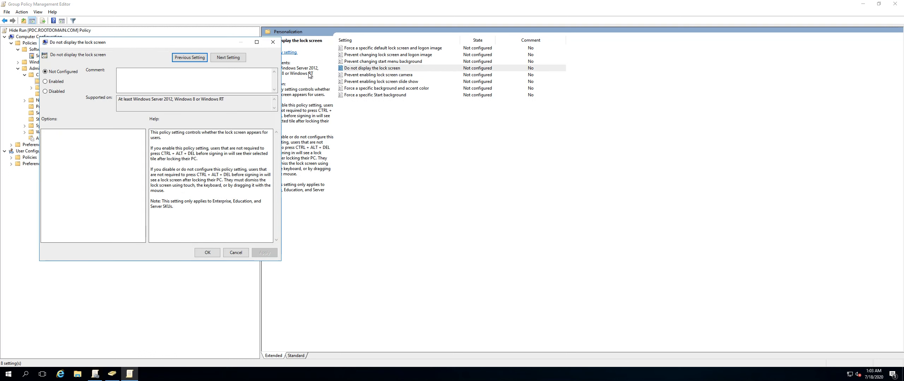
pyautogui.click(55, 82)
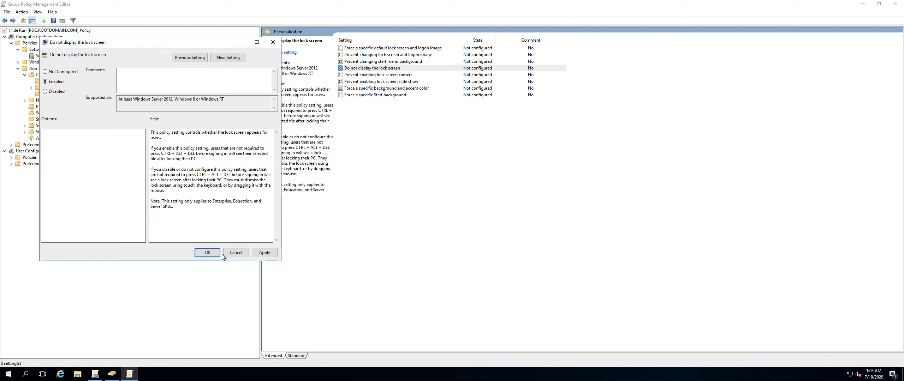
pyautogui.click(207, 253)
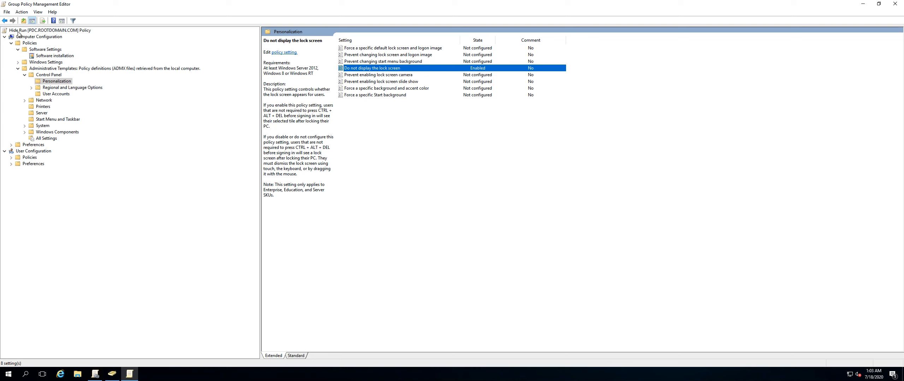
# Set Do not display the lock screen back to Not Configured.
pyautogui.doubleClick(378, 69)
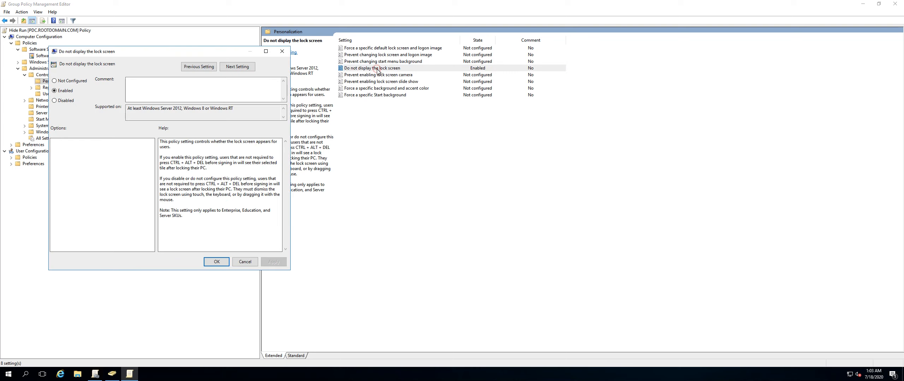
pyautogui.click(60, 81)
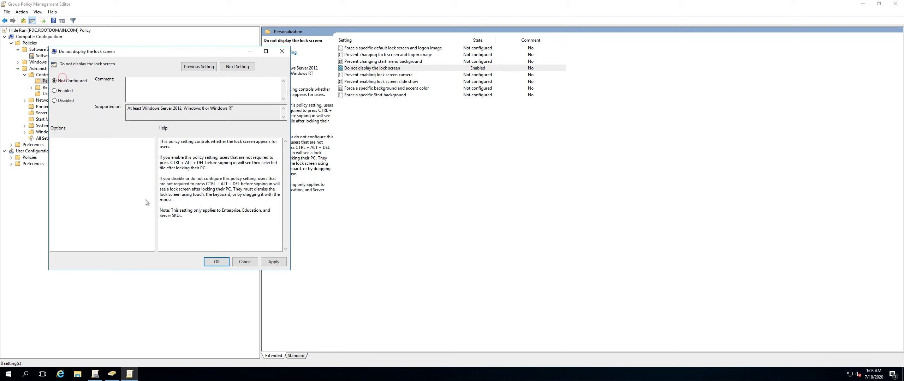
pyautogui.click(216, 263)
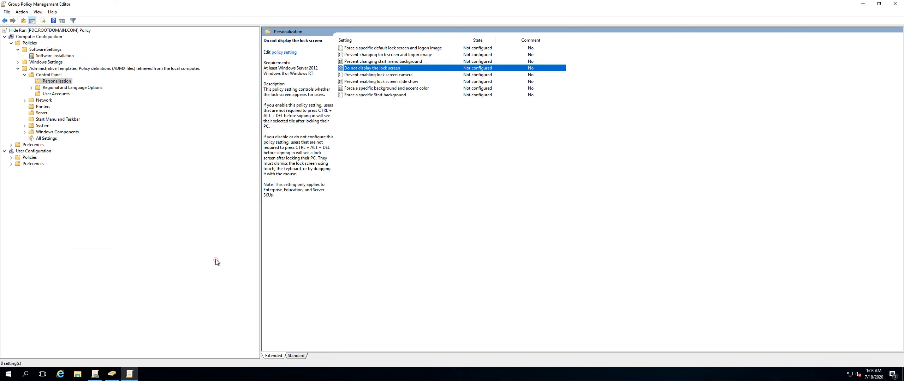
# Browse the User Accounts, Start Menu and Taskbar, and System policies, opening Removable Storage Access, then collapse System.
pyautogui.click(59, 94)
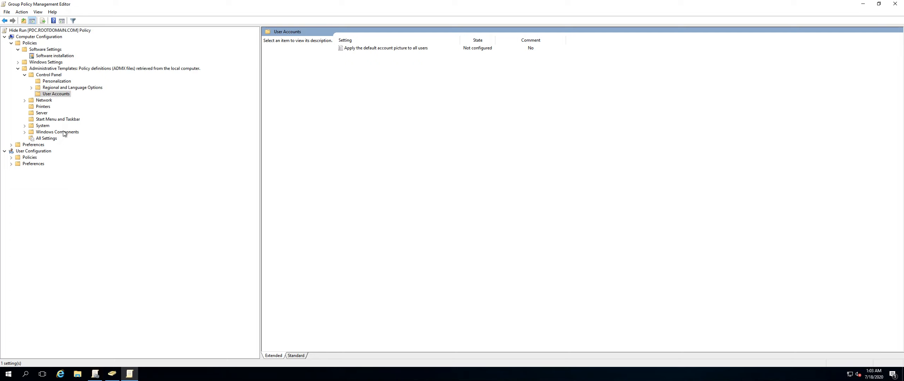
pyautogui.click(48, 120)
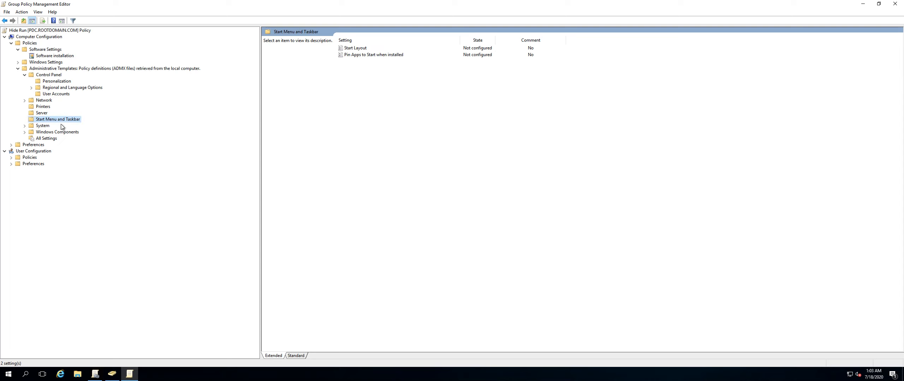
pyautogui.click(45, 126)
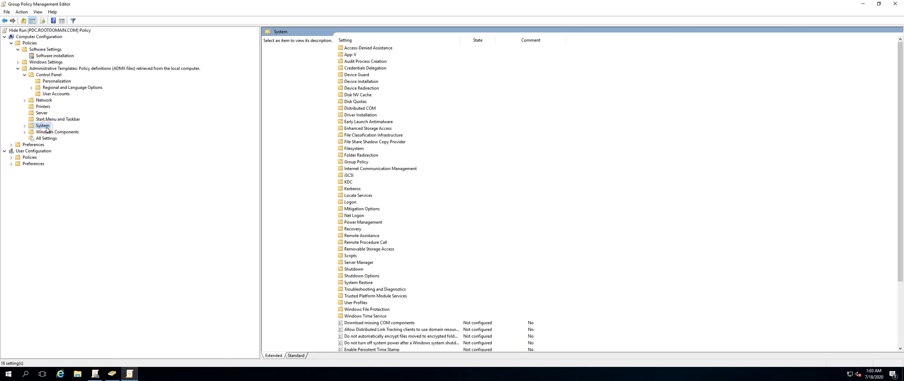
pyautogui.scroll(-3, 354, 221)
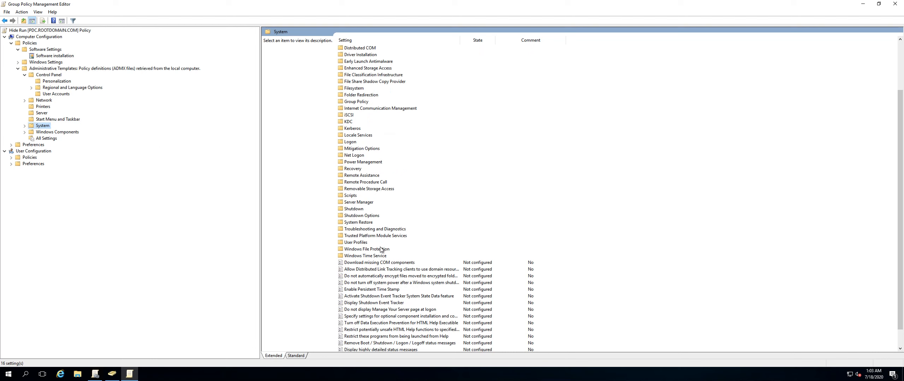
pyautogui.scroll(-1, 383, 252)
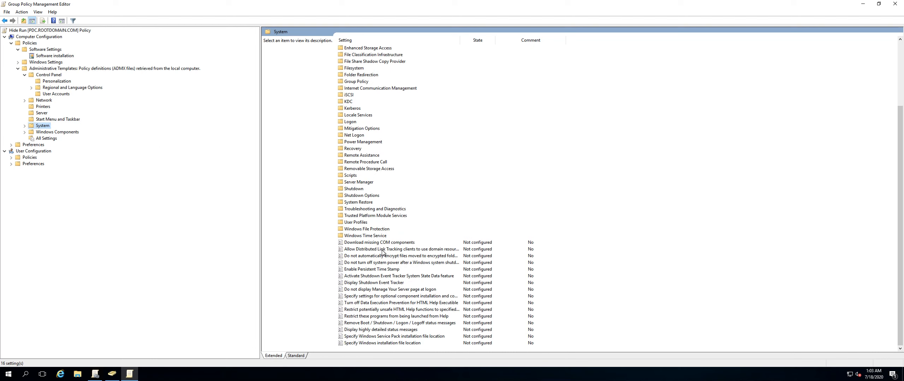
pyautogui.doubleClick(363, 169)
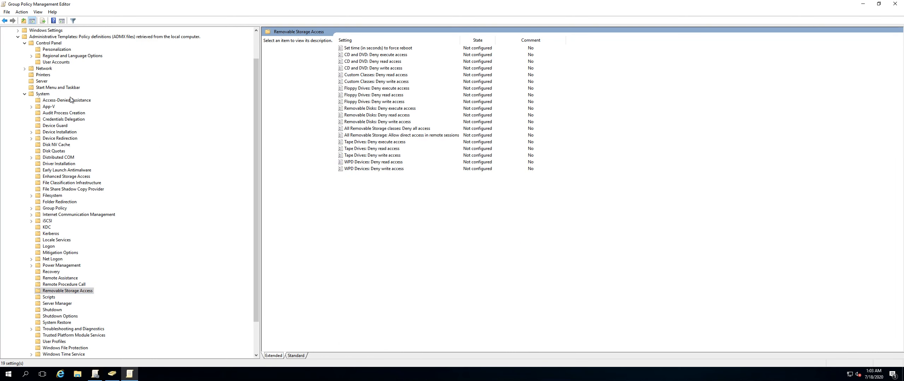
pyautogui.click(25, 94)
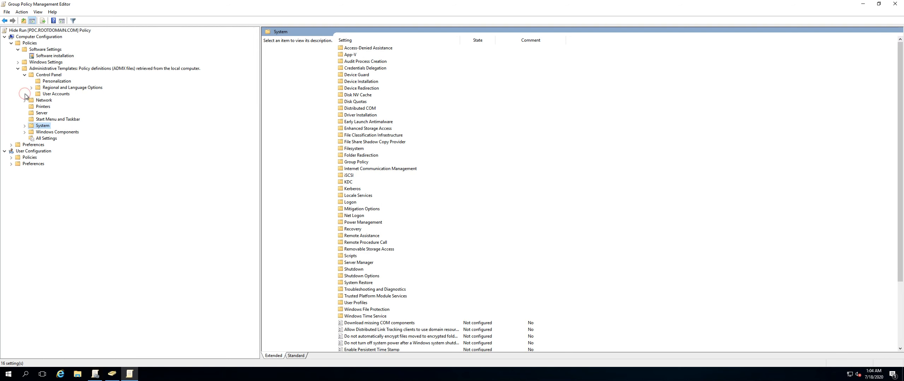
# Open Windows Components and browse its OneDrive and File History policies.
pyautogui.doubleClick(68, 133)
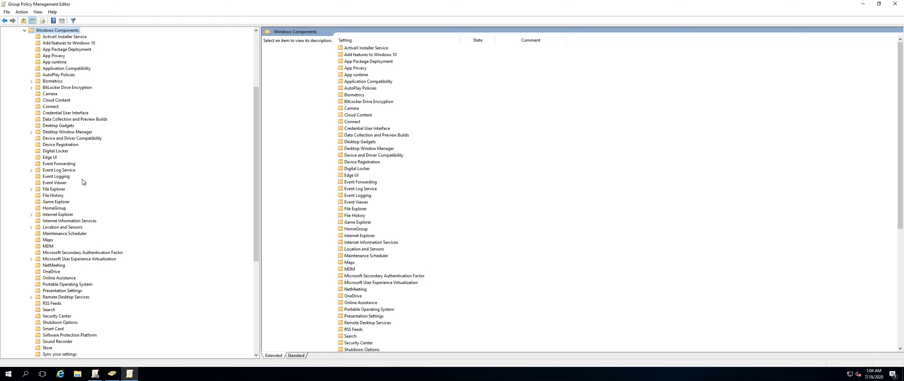
pyautogui.scroll(-2, 82, 213)
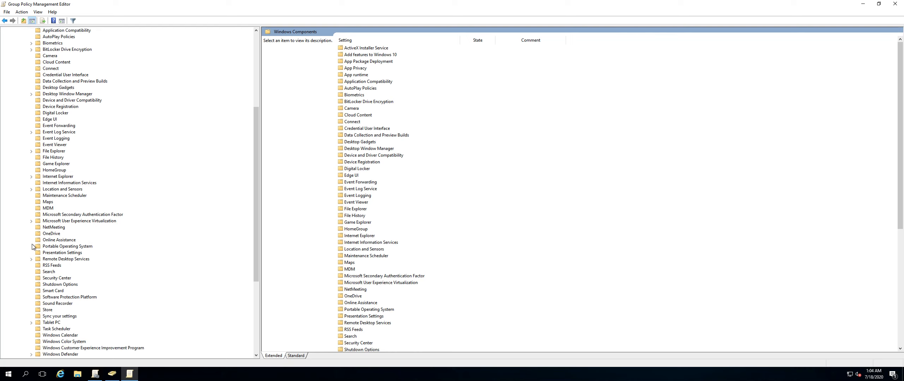
pyautogui.click(54, 235)
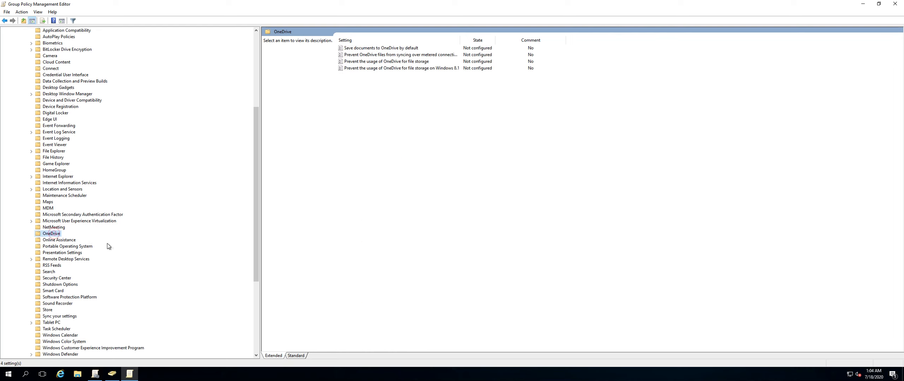
pyautogui.click(60, 157)
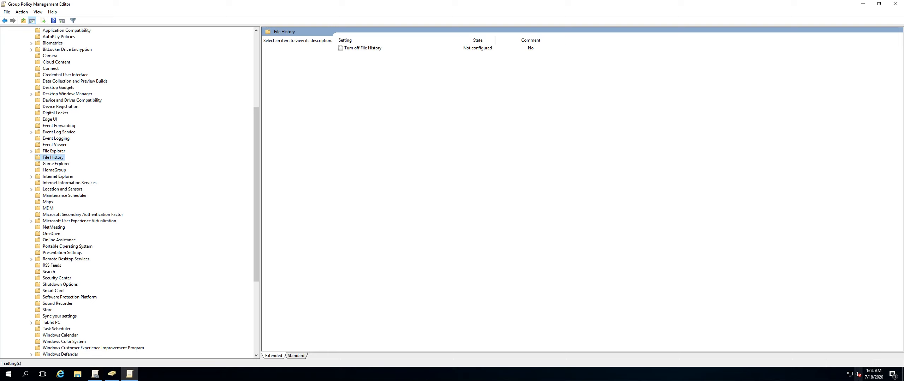
# Search the Start menu for One drive and close it.
pyautogui.click(10, 375)
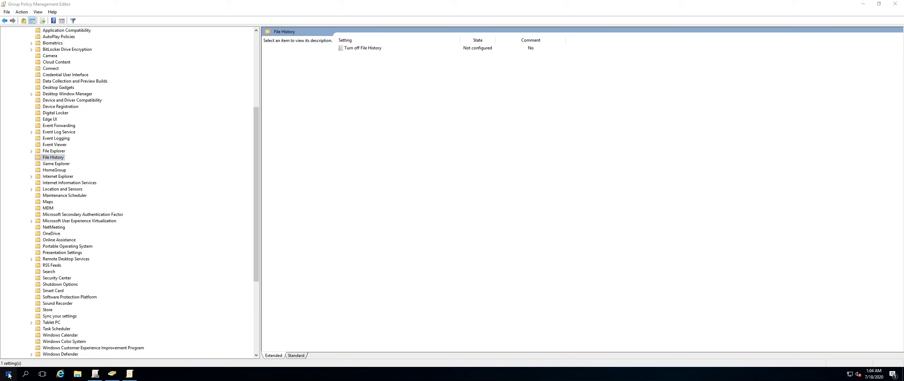
pyautogui.click(10, 375)
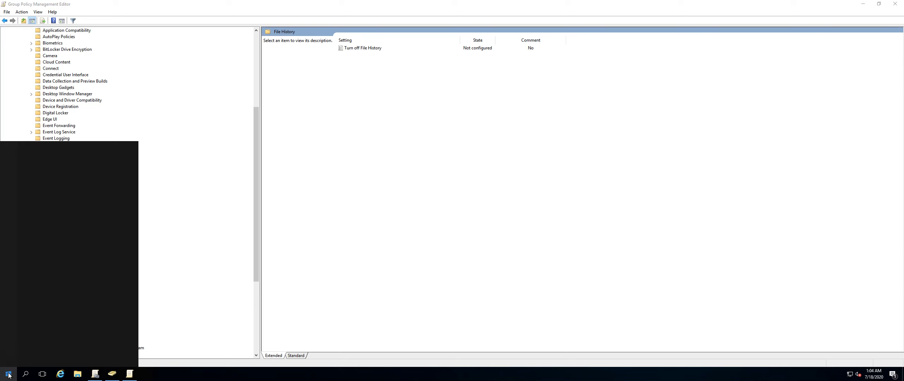
pyautogui.write('One')
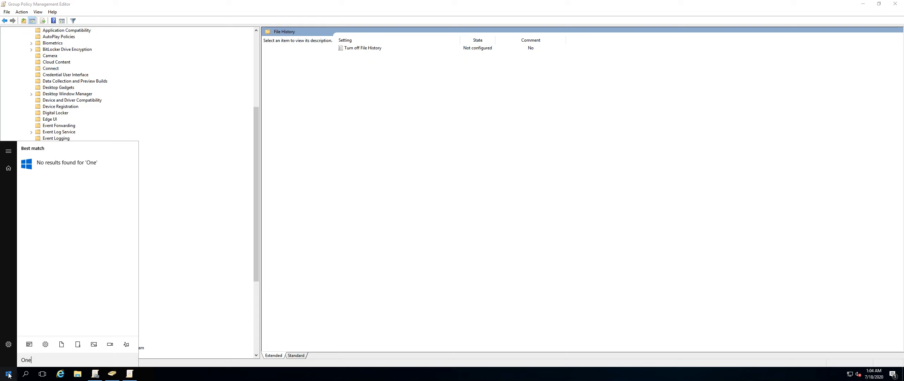
pyautogui.write(' drive')
pyautogui.click(8, 375)
# Switch to the Mac desktop and open OneDrive Preferences from the menu bar icon.
pyautogui.hotkey('ctrl', 'Left')
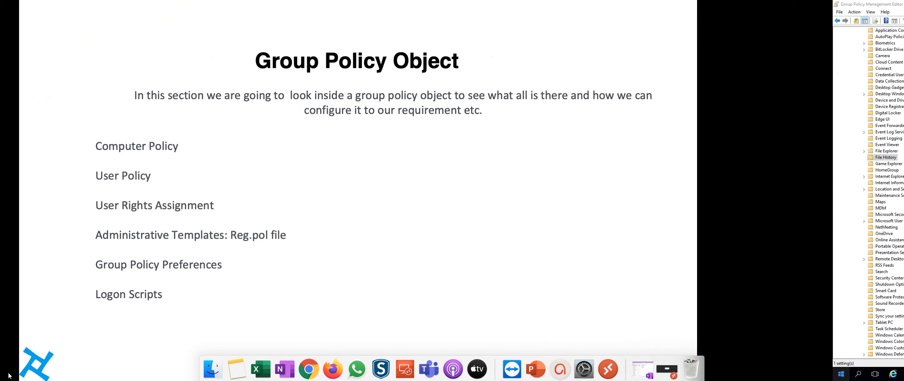
pyautogui.press('Escape')
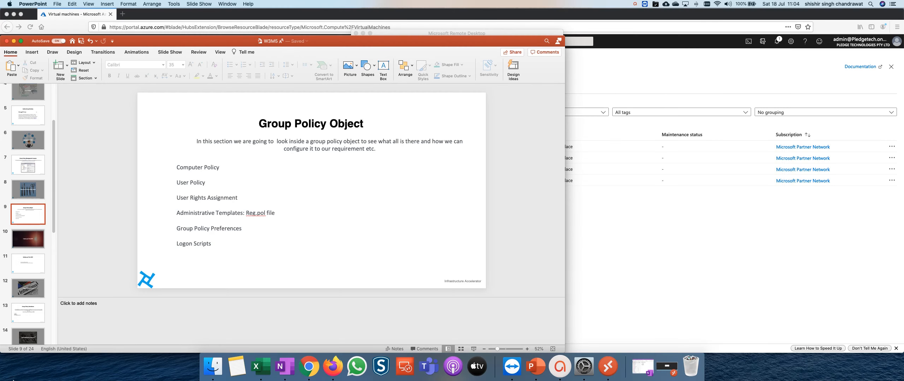
pyautogui.click(675, 5)
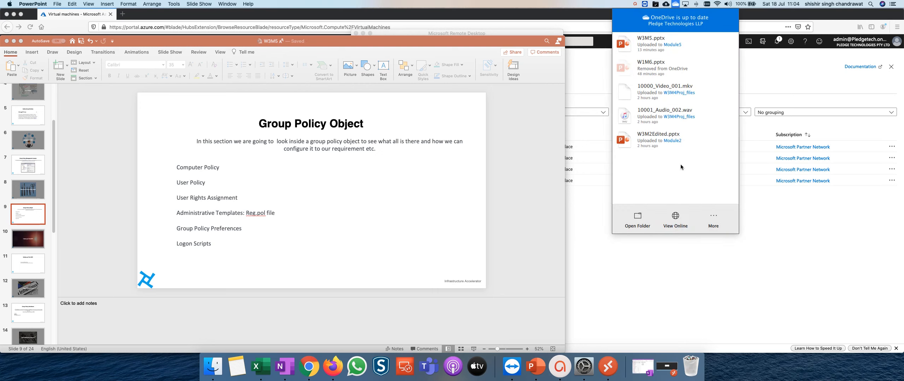
pyautogui.click(679, 220)
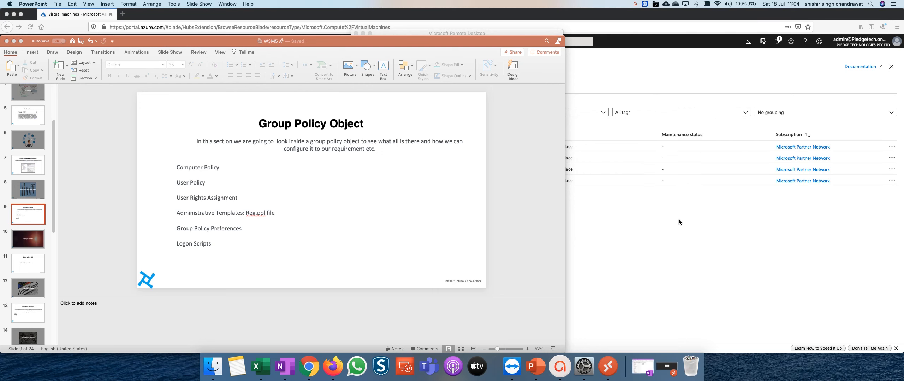
pyautogui.click(676, 5)
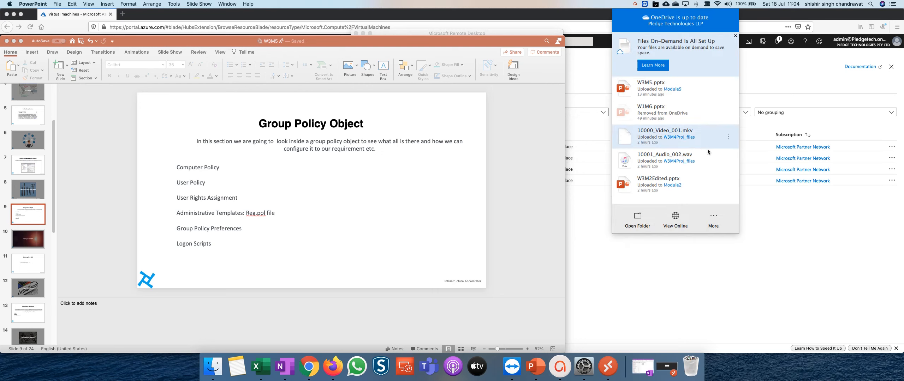
pyautogui.click(715, 216)
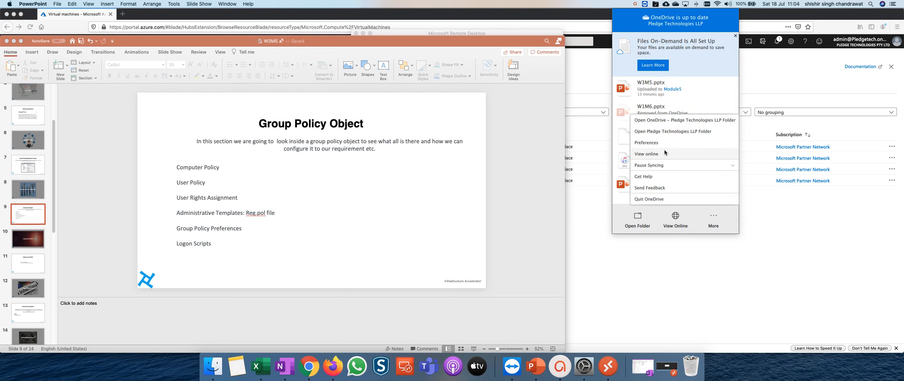
pyautogui.click(657, 143)
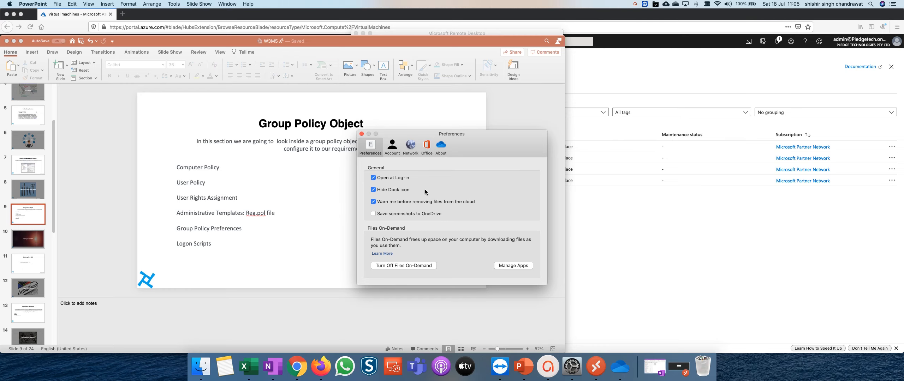
# Set OneDrive's network upload rate to Don't Limit.
pyautogui.click(409, 152)
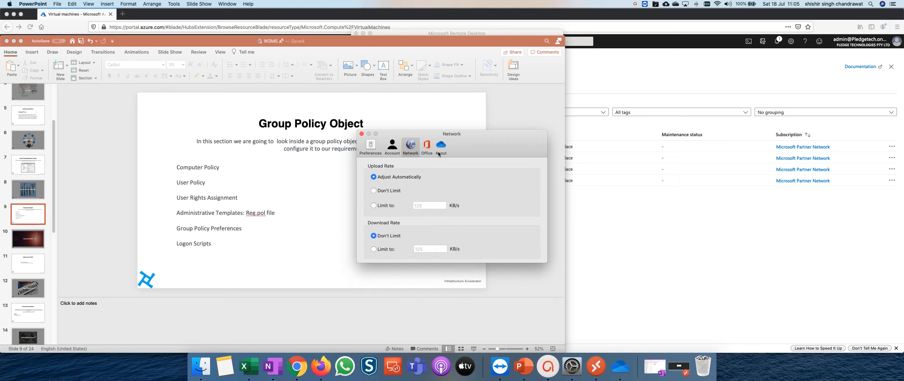
pyautogui.hotkey('ctrl', 'Right')
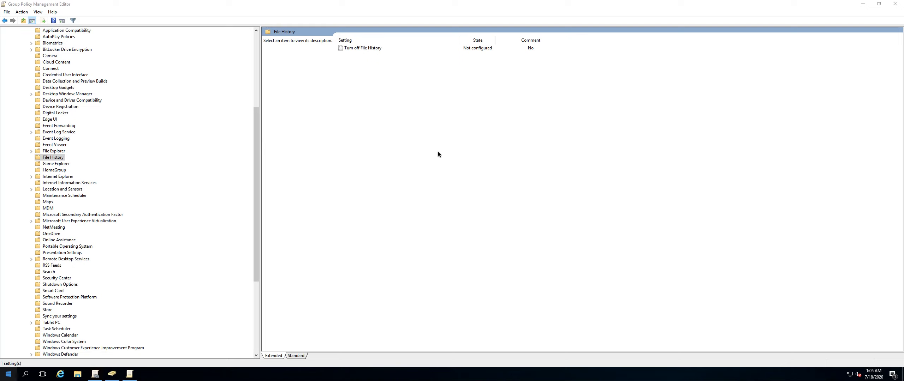
pyautogui.hotkey('ctrl', 'Left')
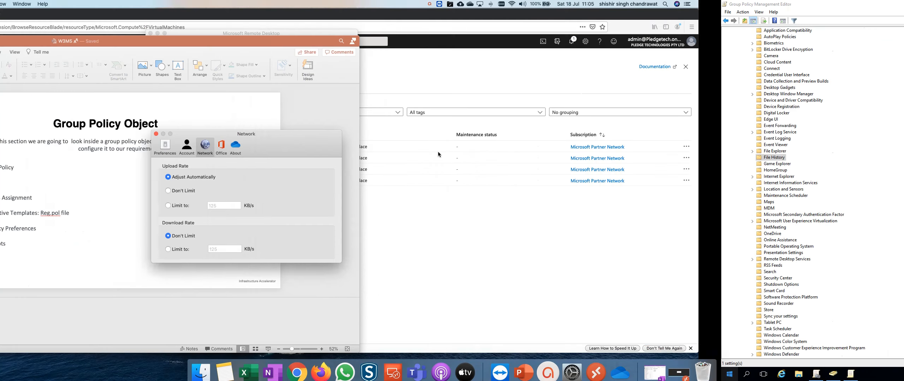
pyautogui.click(383, 189)
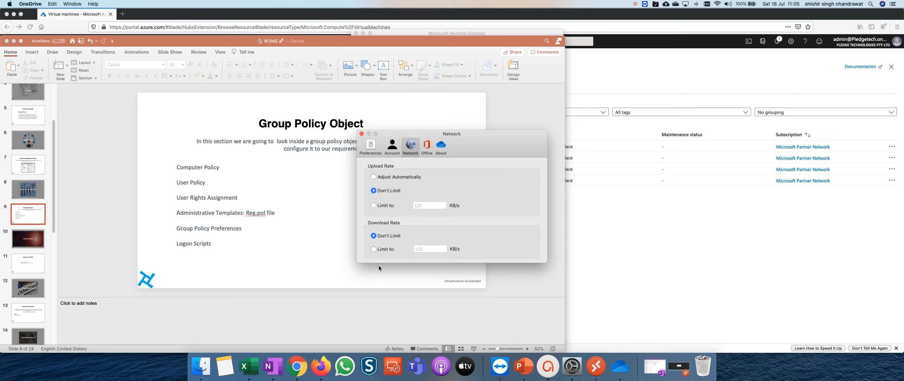
# Switch back to the server desktop and open the OneDrive policies folder under Windows Components.
pyautogui.click(382, 208)
pyautogui.hotkey('ctrl', 'Right')
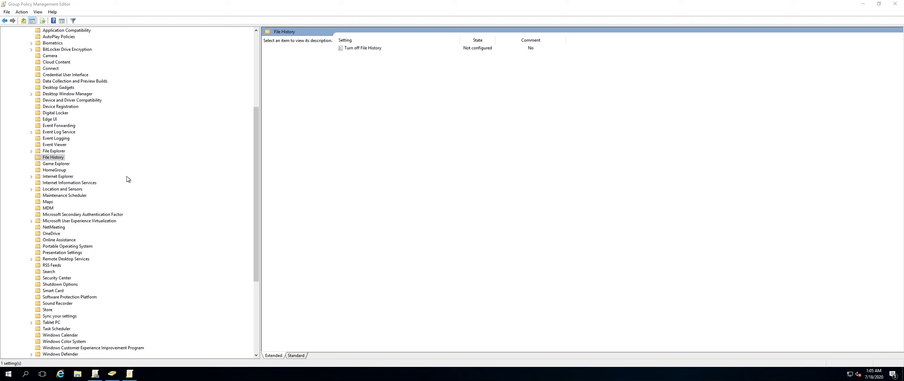
pyautogui.click(56, 234)
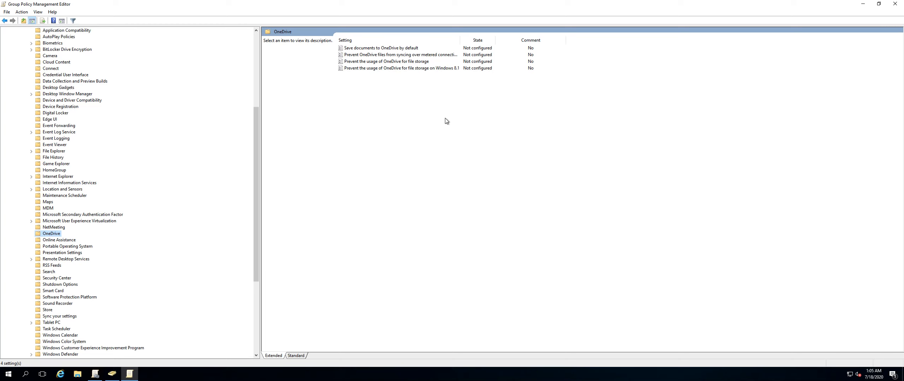
# Collapse Administrative Templates and browse the computer Preferences, viewing Network Shares, Registry and Control Panel Settings.
pyautogui.click(254, 44)
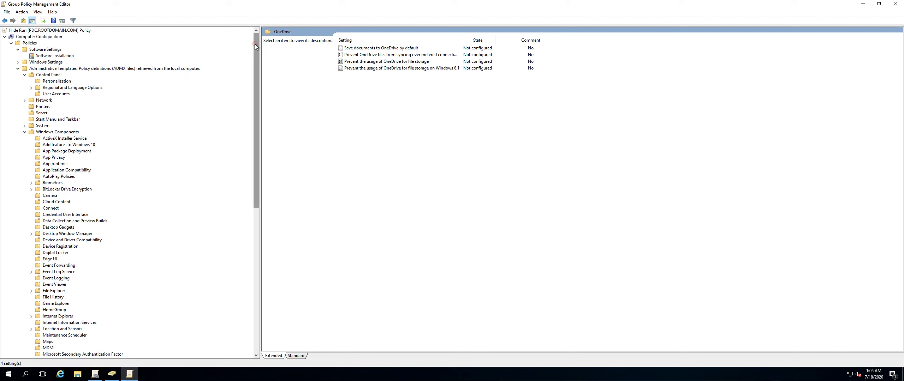
pyautogui.click(18, 70)
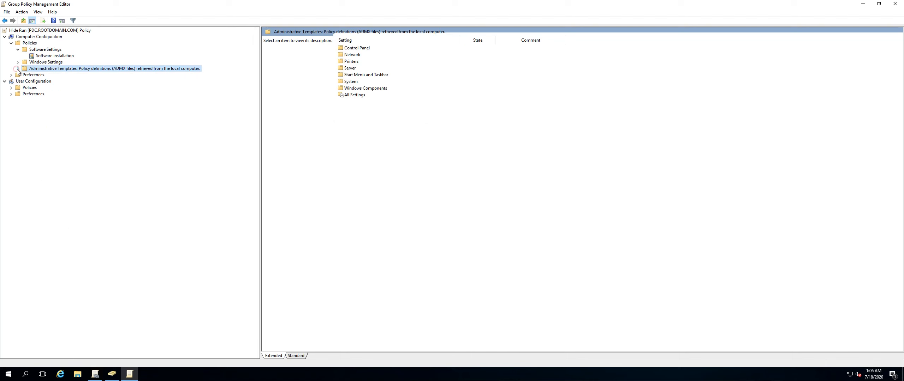
pyautogui.click(33, 75)
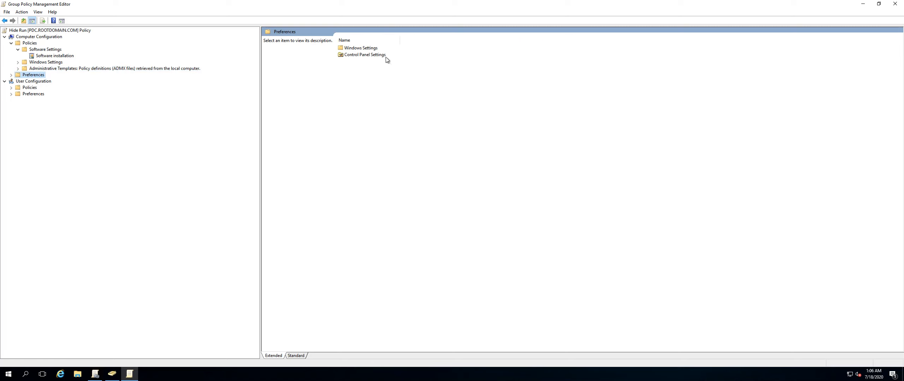
pyautogui.doubleClick(359, 49)
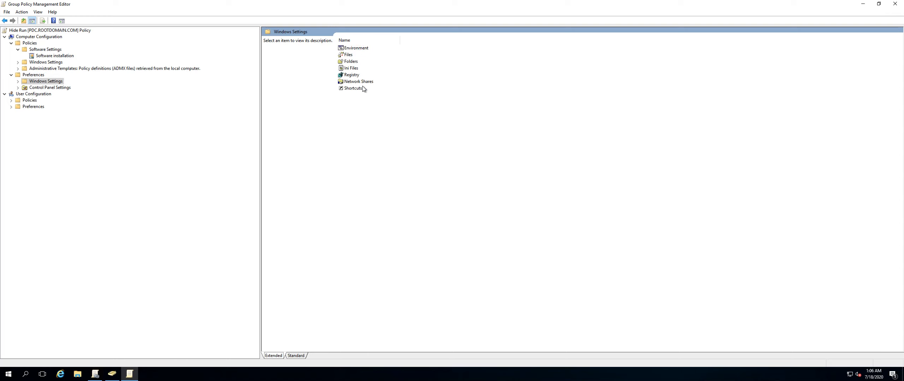
pyautogui.doubleClick(357, 83)
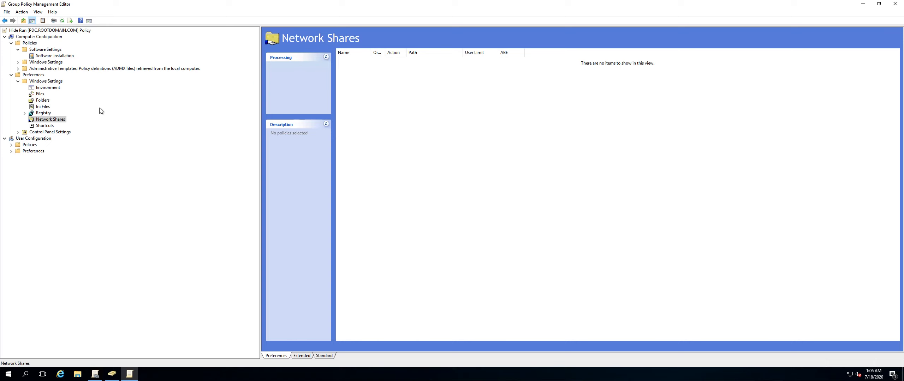
pyautogui.click(50, 113)
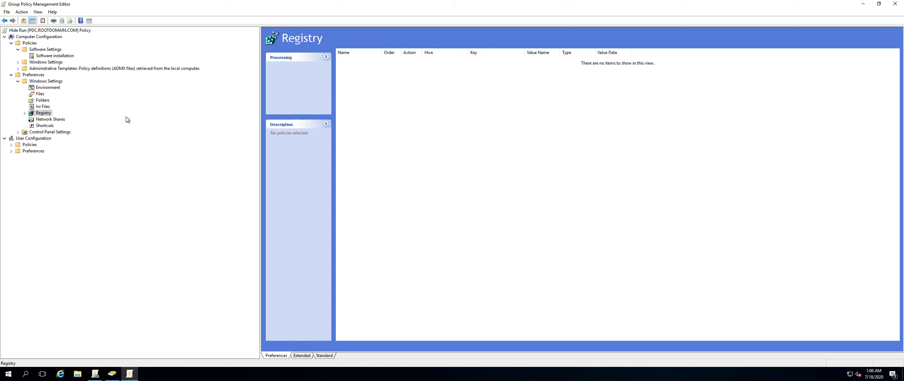
pyautogui.click(47, 133)
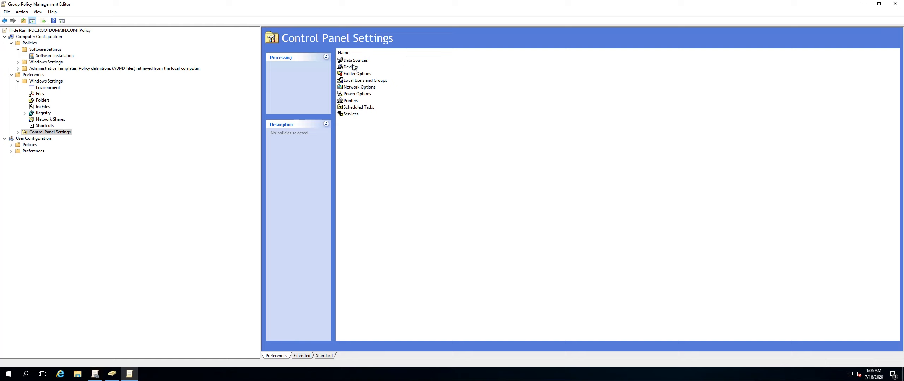
# Collapse the Computer Configuration branches and expand the Policies folder under User Configuration.
pyautogui.click(17, 81)
pyautogui.click(11, 75)
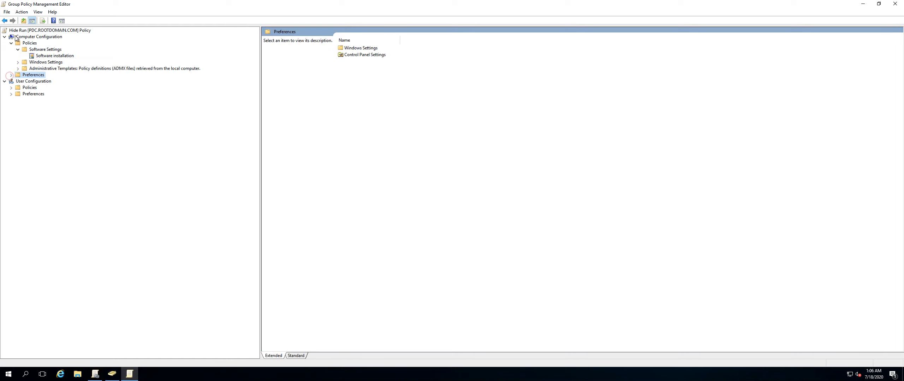
pyautogui.click(11, 43)
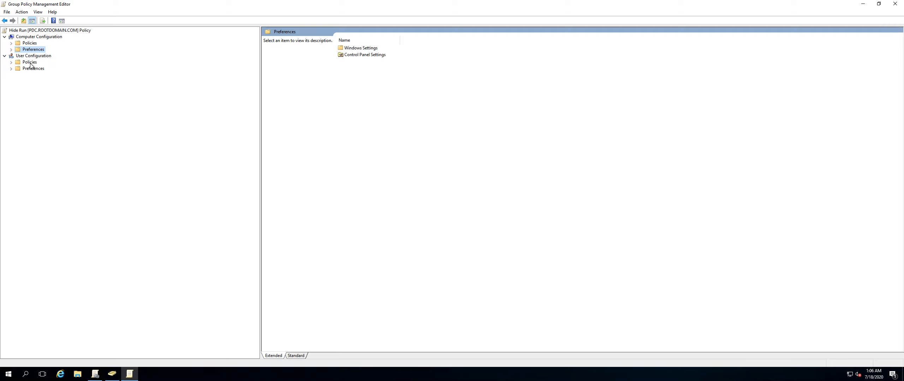
pyautogui.click(11, 63)
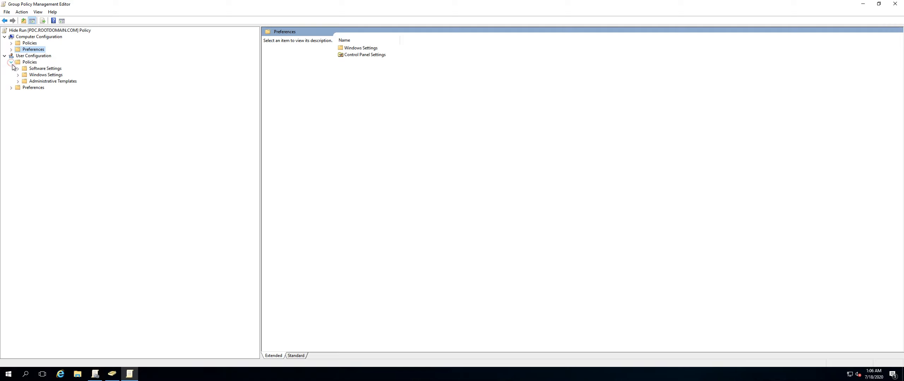
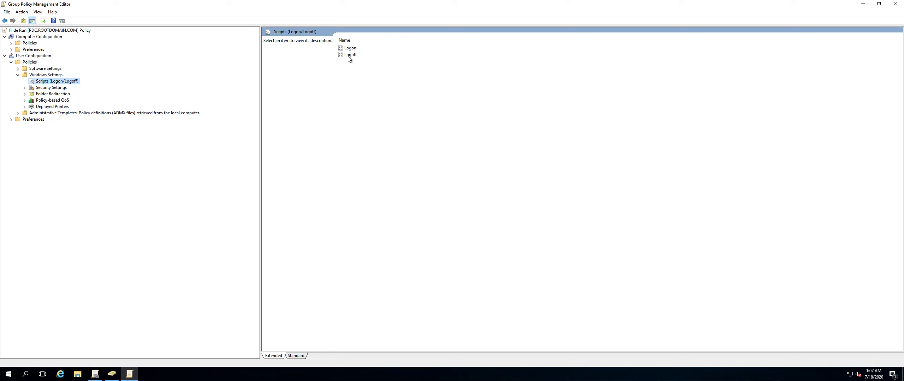
# Browse the user Windows Settings folders, including Security Settings, Software Restriction Policies, Folder Redirection and Administrative Templates.
pyautogui.click(53, 88)
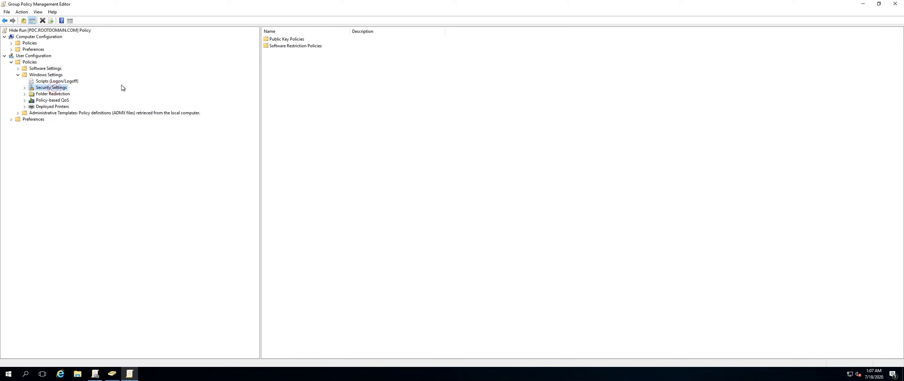
pyautogui.click(24, 88)
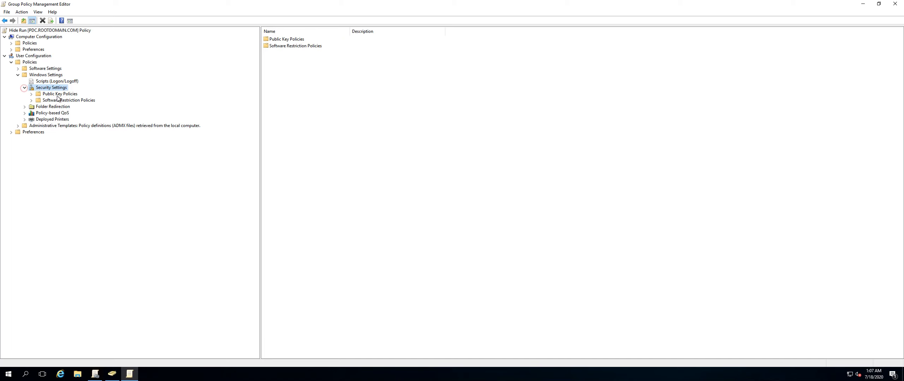
pyautogui.click(57, 94)
pyautogui.click(55, 100)
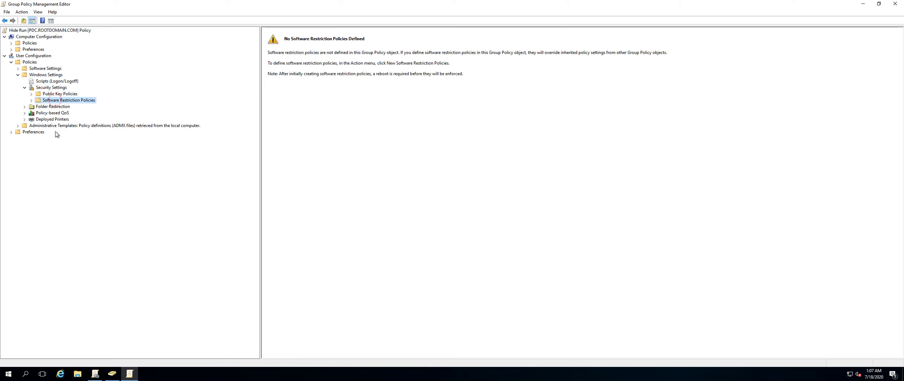
pyautogui.click(57, 108)
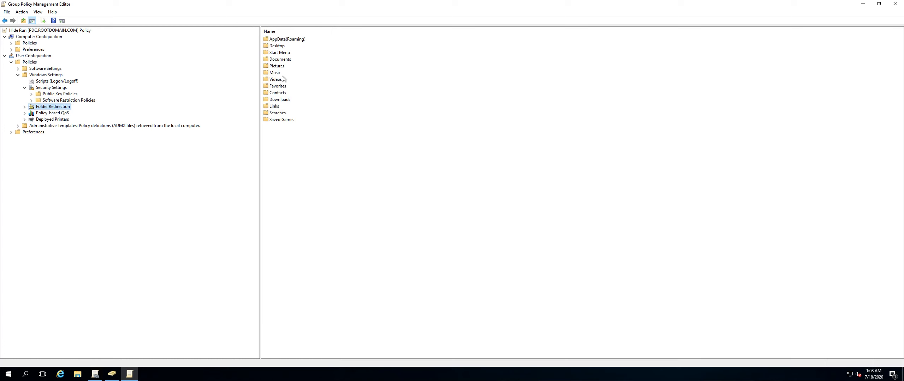
pyautogui.click(75, 126)
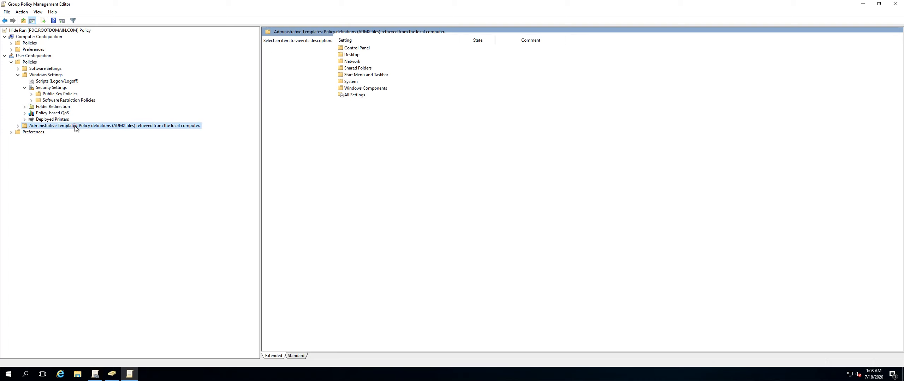
# Collapse Windows Settings, open the user Start Menu and Taskbar policies, and read several policy descriptions.
pyautogui.click(17, 125)
pyautogui.click(18, 75)
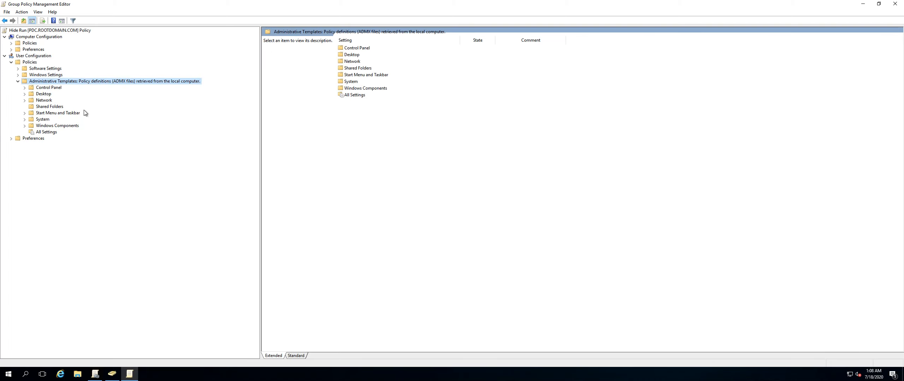
pyautogui.click(71, 113)
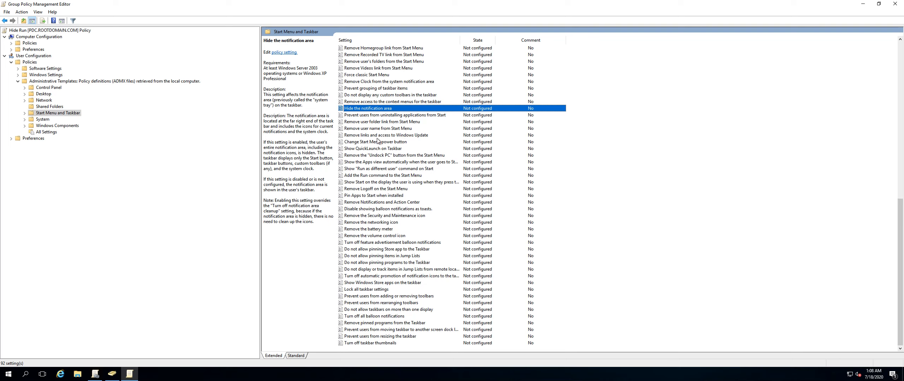
pyautogui.click(363, 130)
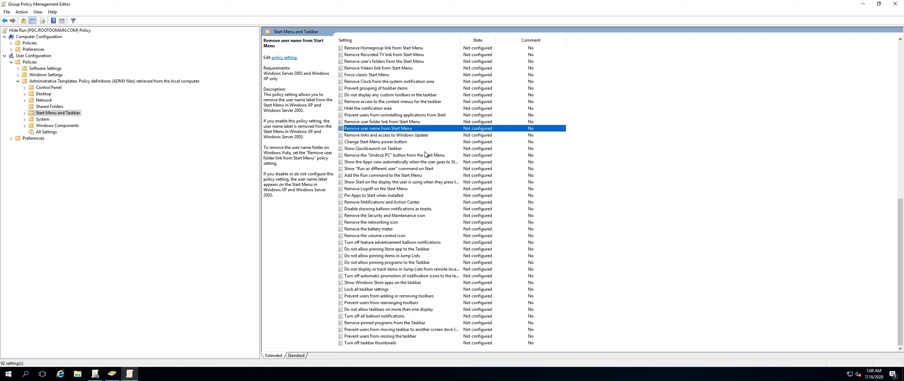
pyautogui.click(367, 169)
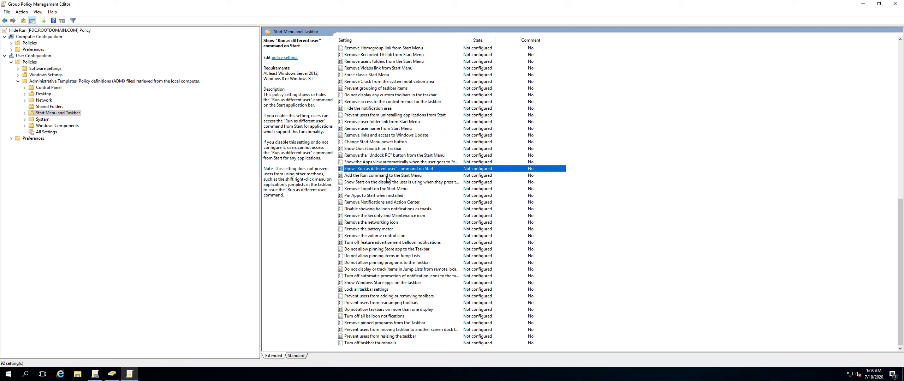
pyautogui.click(382, 190)
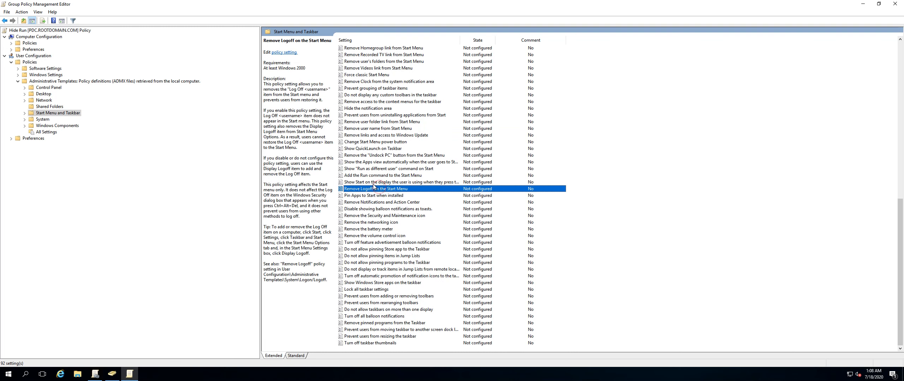
# Open the Start menu's account options, then select the Remove the networking icon policy to read it.
pyautogui.click(8, 375)
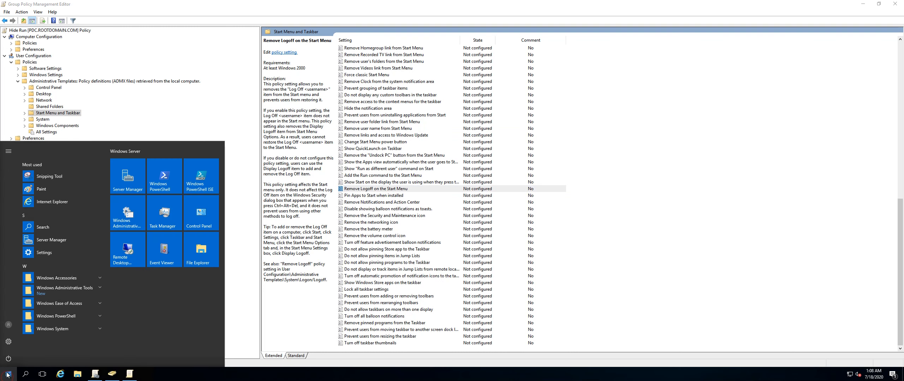
pyautogui.click(9, 328)
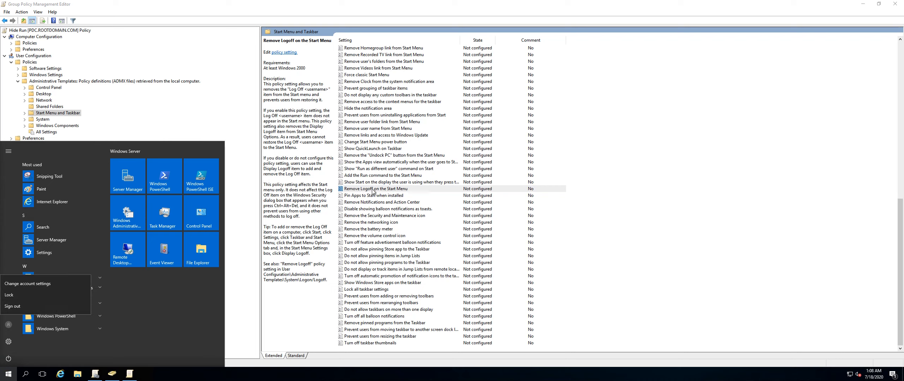
pyautogui.click(370, 223)
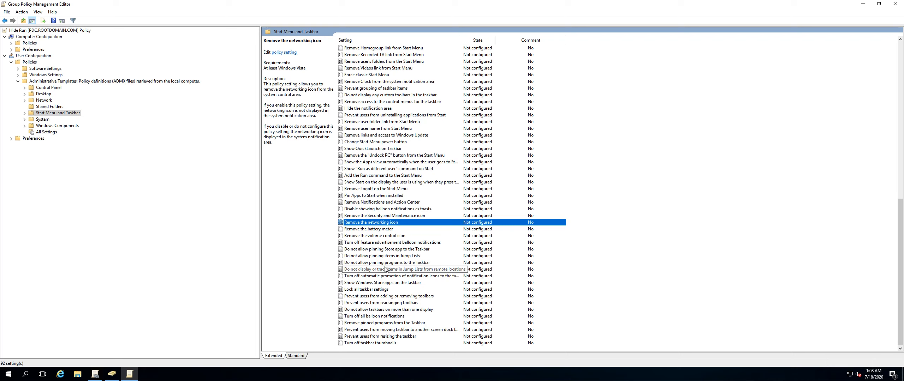
# Read Prevent users from resizing the taskbar, unlock the taskbar, stretch it taller and drag it back down.
pyautogui.click(375, 337)
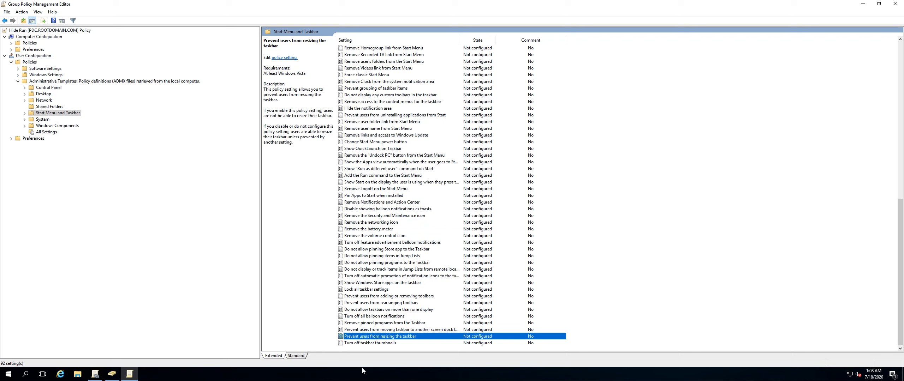
pyautogui.click(356, 378)
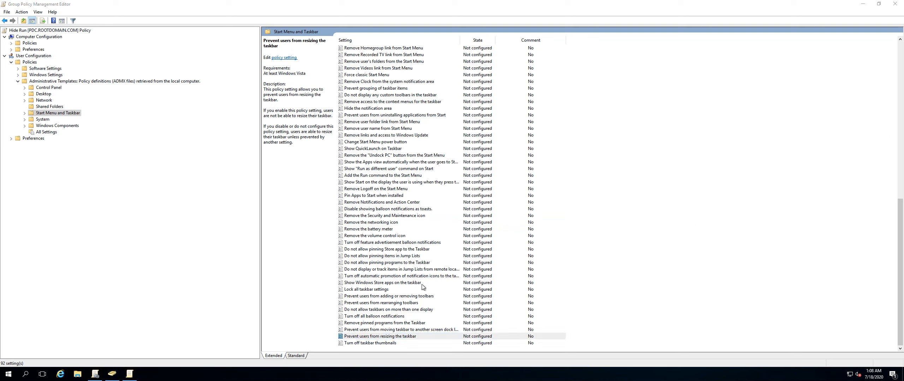
pyautogui.rightClick(319, 377)
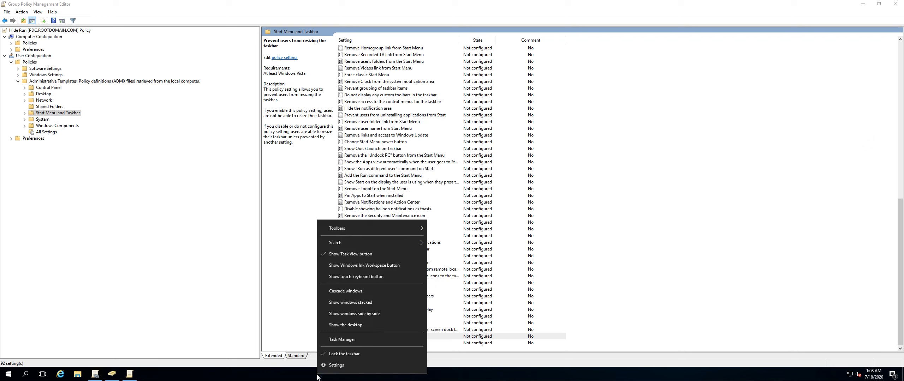
pyautogui.click(327, 354)
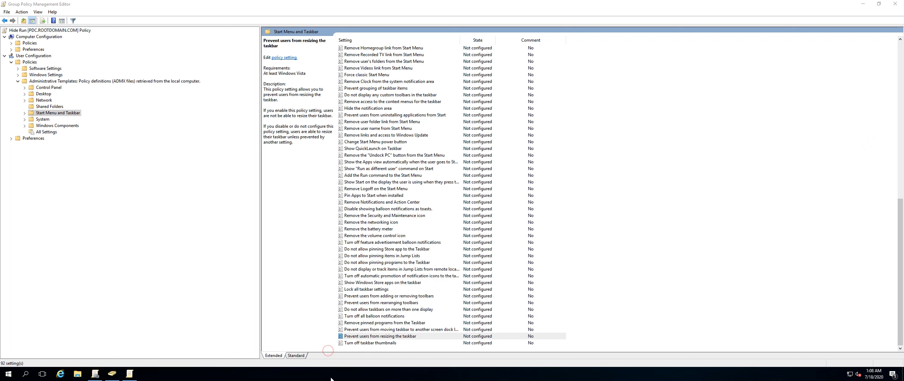
pyautogui.moveTo(337, 368); pyautogui.dragTo(346, 258)
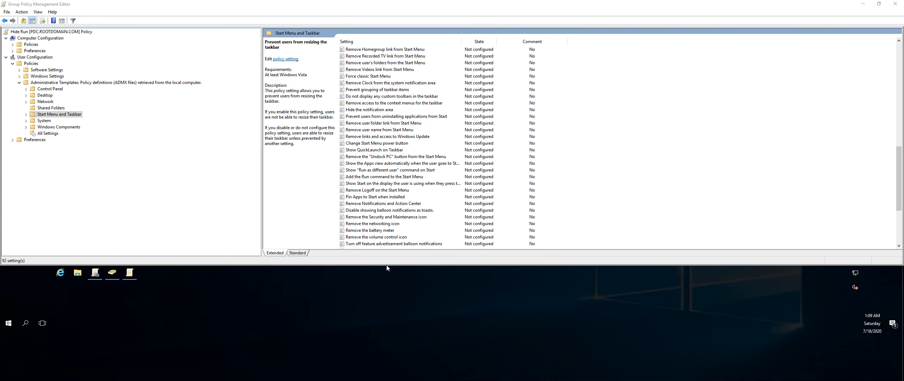
pyautogui.moveTo(386, 266); pyautogui.dragTo(385, 377)
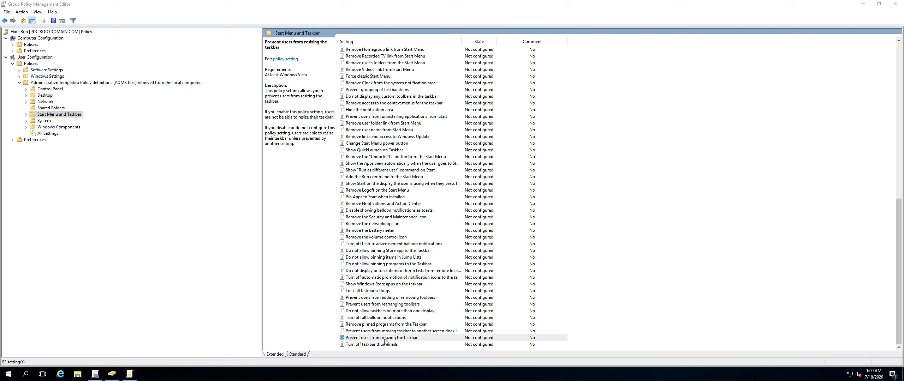
# Read Lock all taskbar settings, then switch to Active Directory Users and Computers and view the Business Computers Sales OU.
pyautogui.click(373, 291)
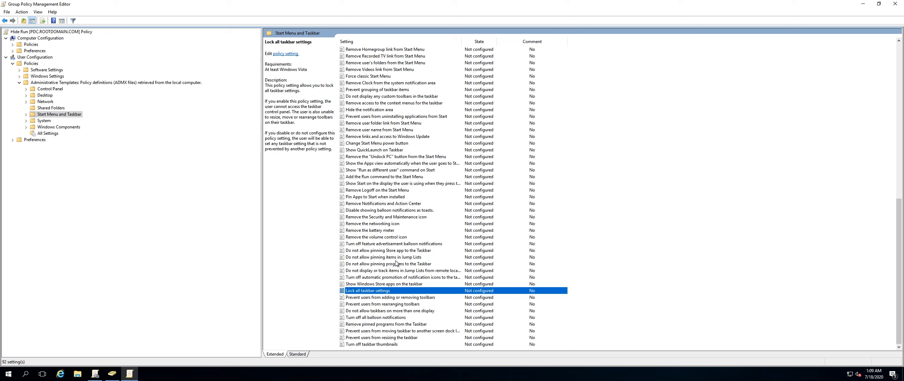
pyautogui.click(109, 377)
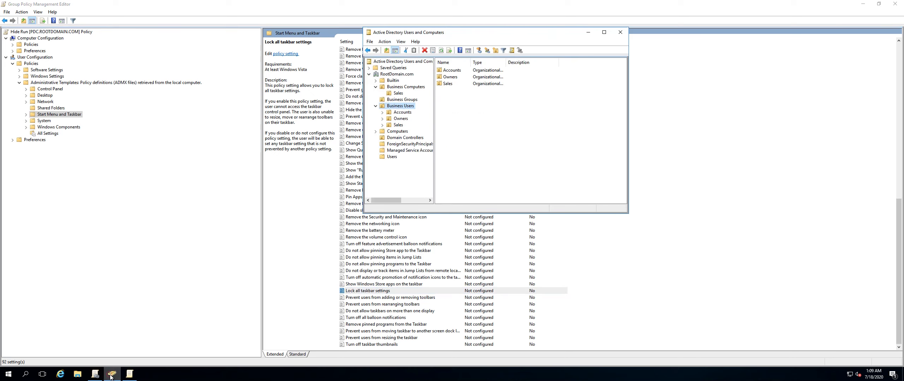
pyautogui.click(399, 94)
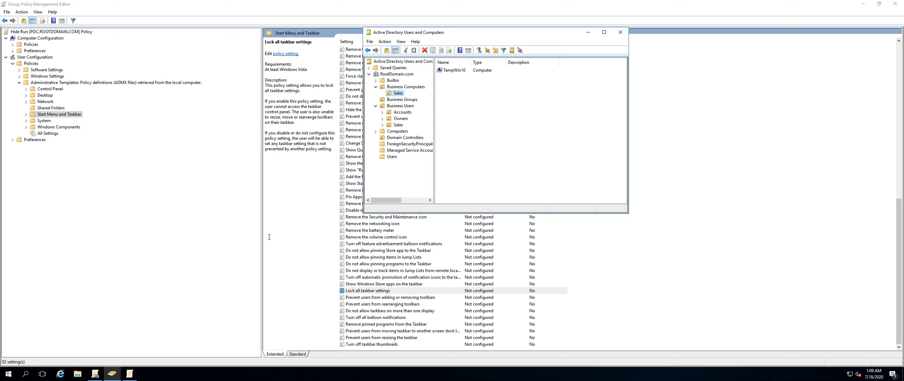
pyautogui.click(216, 225)
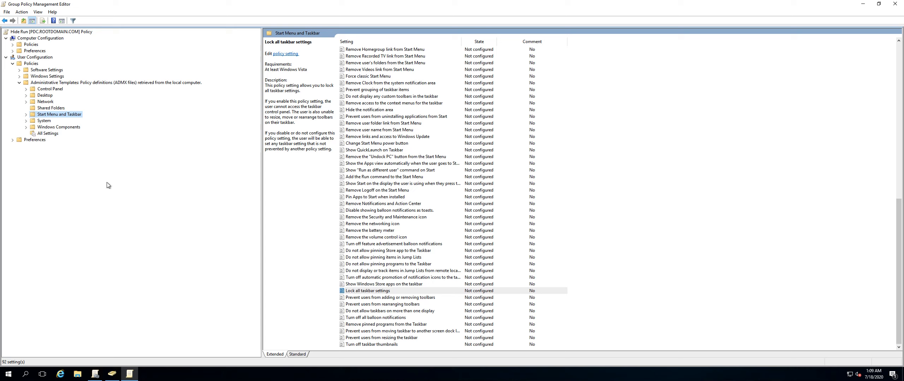
# Switch to Group Policy Management and view the settings of the Hide Run GPO linked under Business Computers Sales.
pyautogui.click(95, 376)
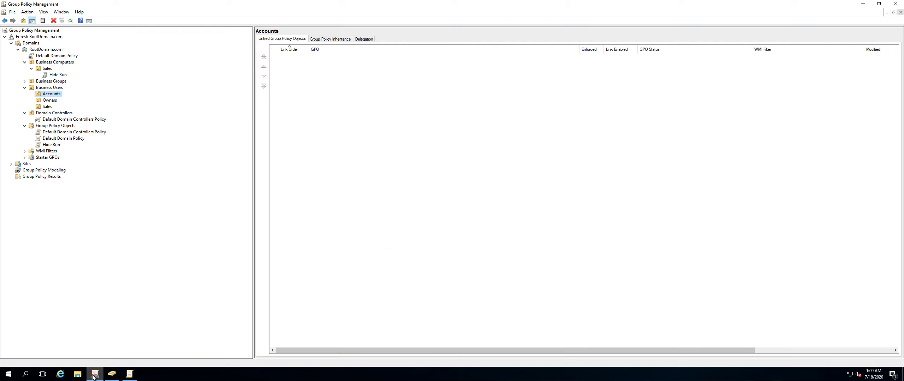
pyautogui.click(52, 76)
pyautogui.click(497, 199)
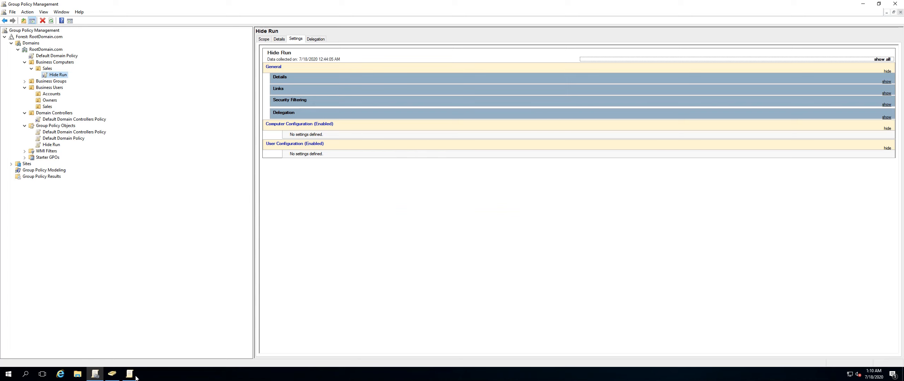
# Return to the policy editor and enable the Remove Run menu from Start Menu policy.
pyautogui.click(111, 374)
pyautogui.click(126, 376)
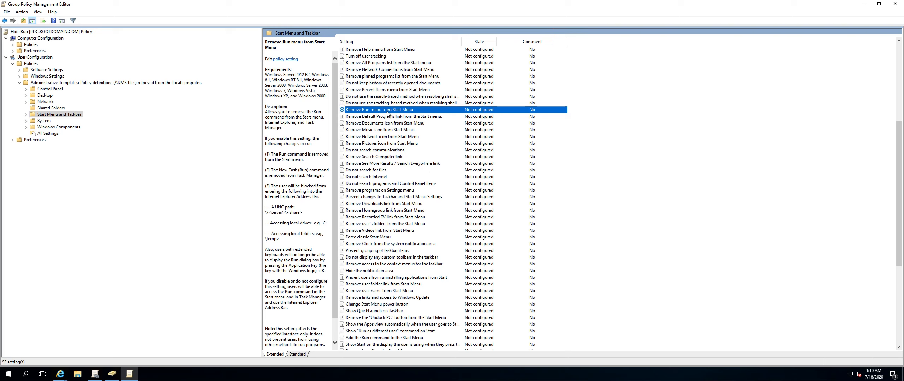
pyautogui.click(280, 78)
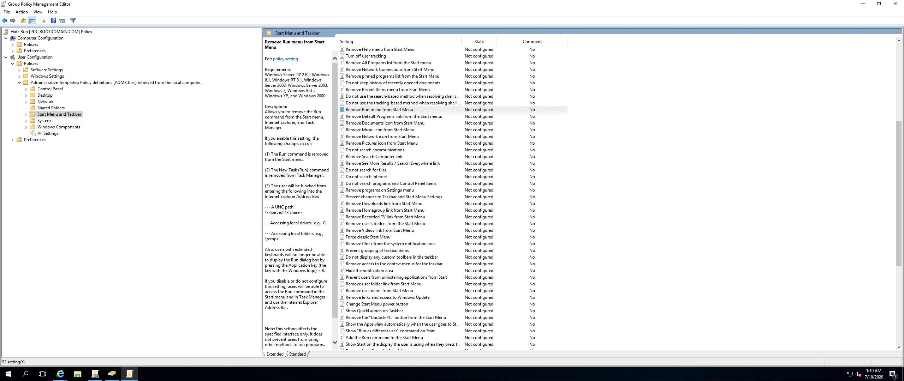
pyautogui.doubleClick(370, 111)
pyautogui.click(89, 119)
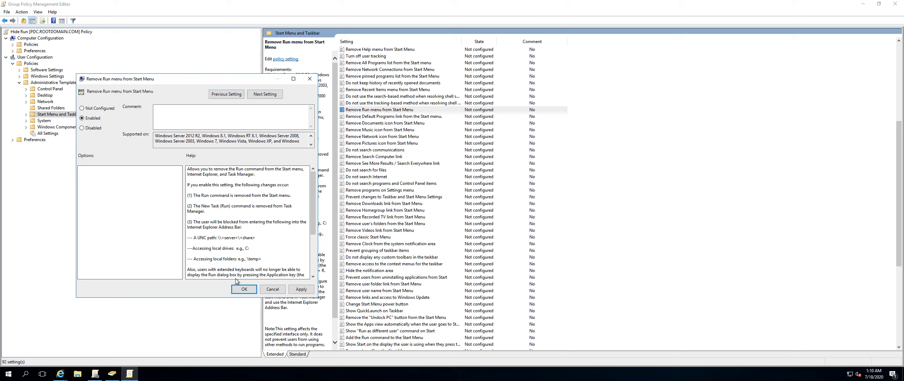
pyautogui.click(237, 288)
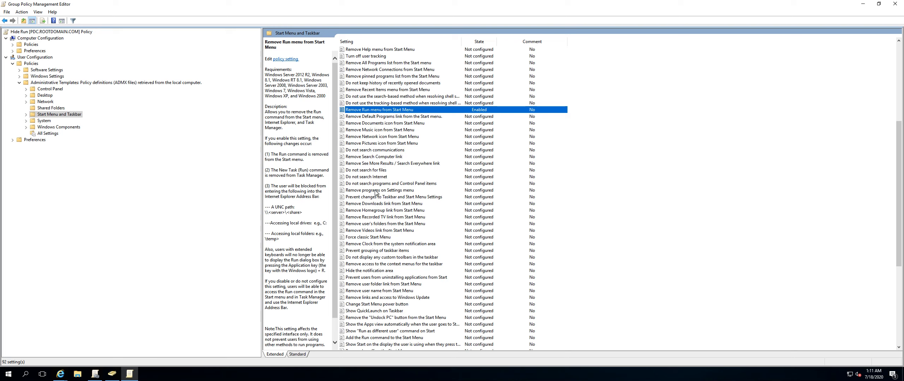
# Close the Group Policy Management Editor, the Internet Explorer window and Active Directory Users and Computers.
pyautogui.click(51, 89)
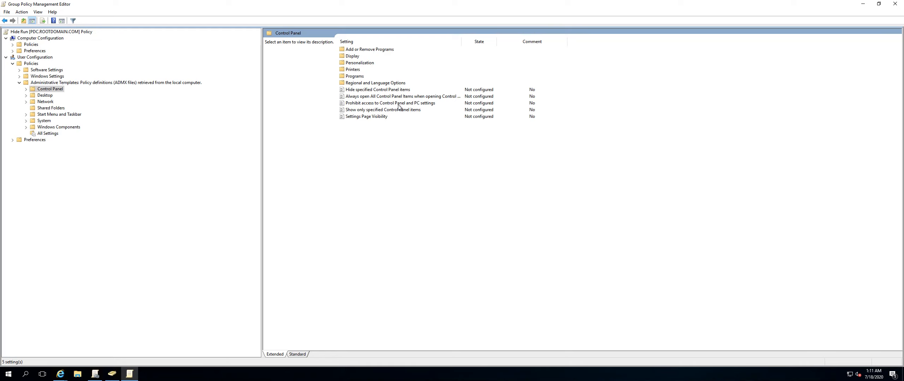
pyautogui.click(897, 5)
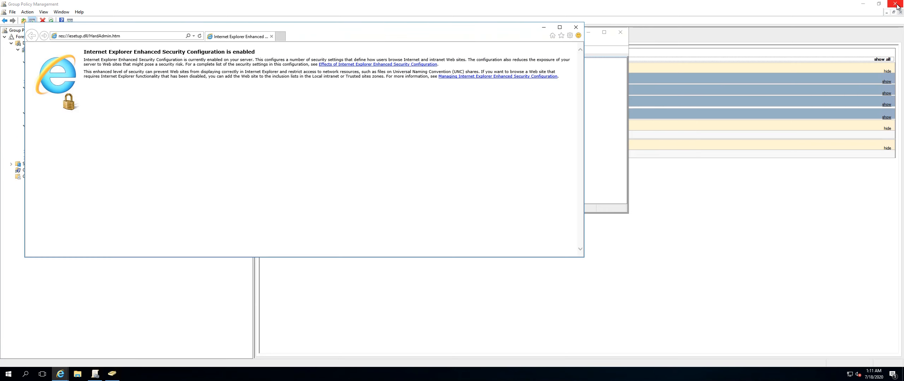
pyautogui.click(578, 27)
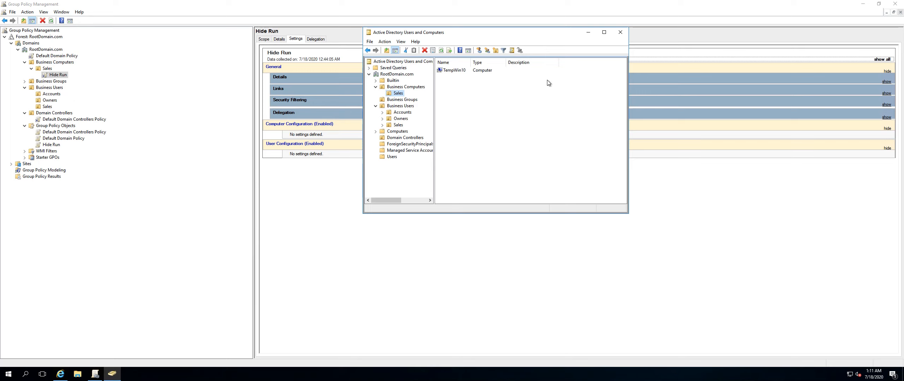
pyautogui.click(300, 245)
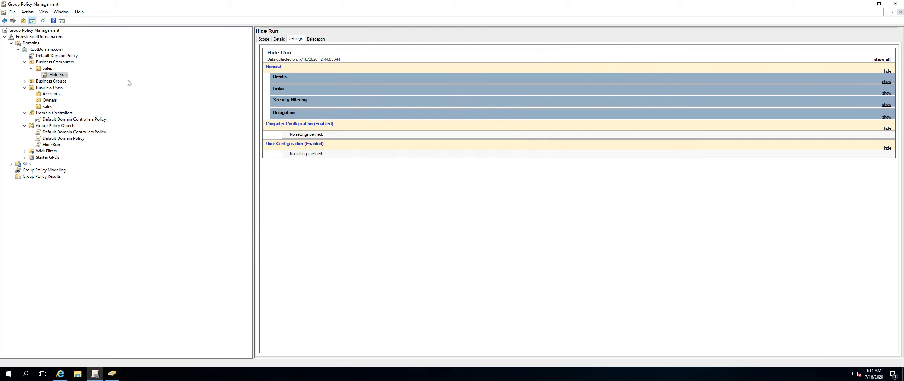
# Select the Hide Run link under the Sales OU, dismiss the notice, and view its settings report.
pyautogui.click(47, 68)
pyautogui.click(50, 75)
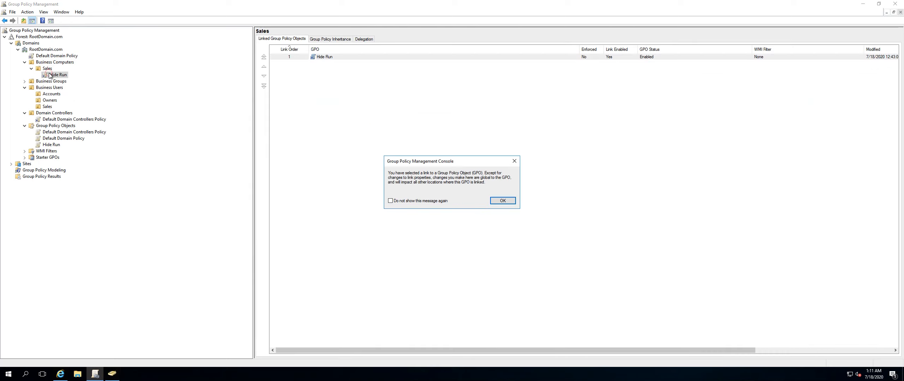
pyautogui.click(494, 201)
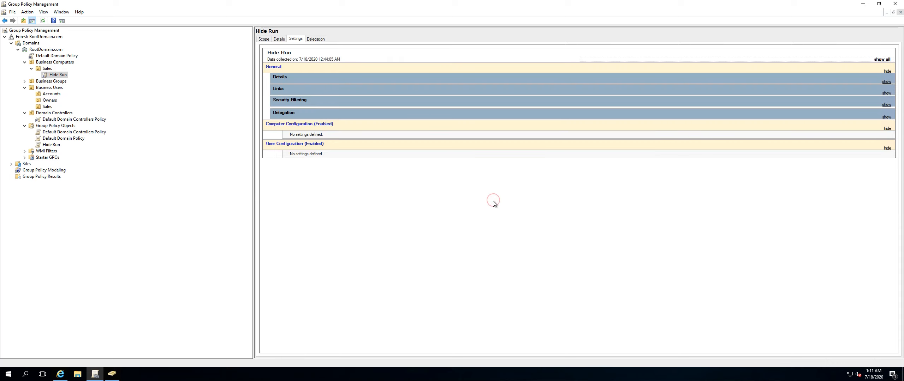
# Browse the Details, Scope and Settings tabs of the Hide Run GPO link.
pyautogui.click(279, 39)
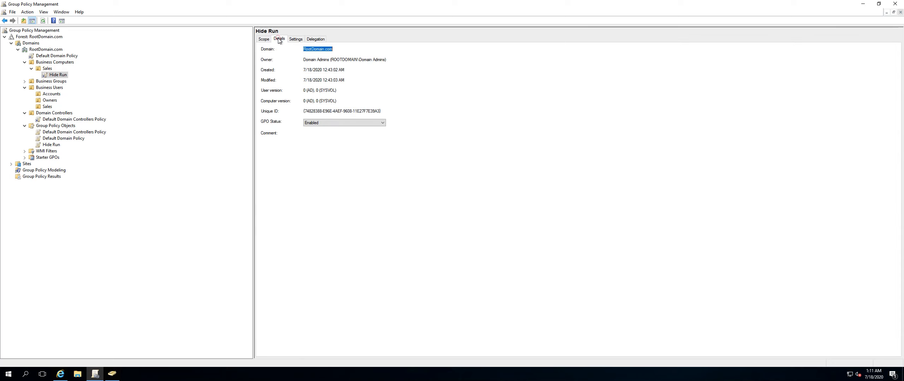
pyautogui.click(267, 40)
pyautogui.click(279, 39)
pyautogui.click(296, 40)
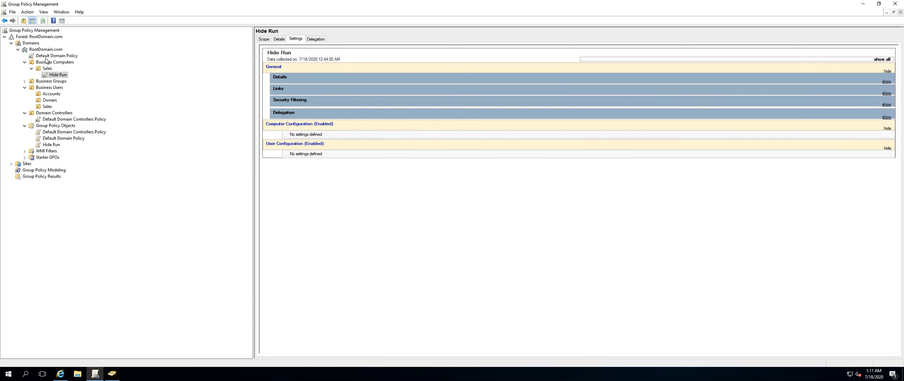
# Refresh the console, dismiss the link notice, and expand User Configuration's Administrative Templates in the Hide Run settings report.
pyautogui.click(42, 20)
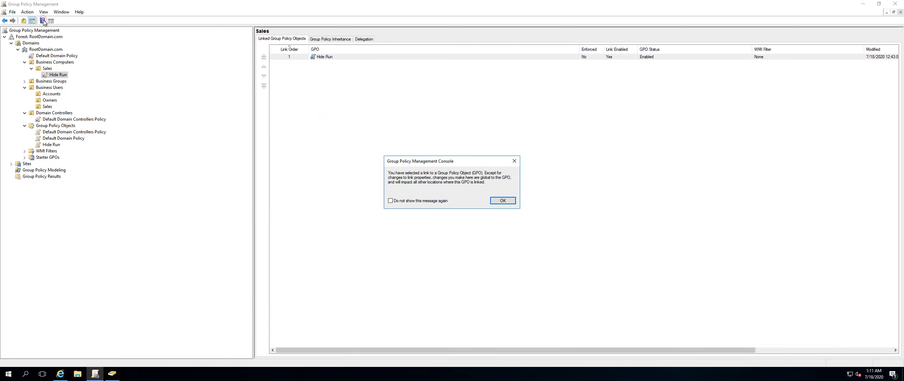
pyautogui.click(502, 201)
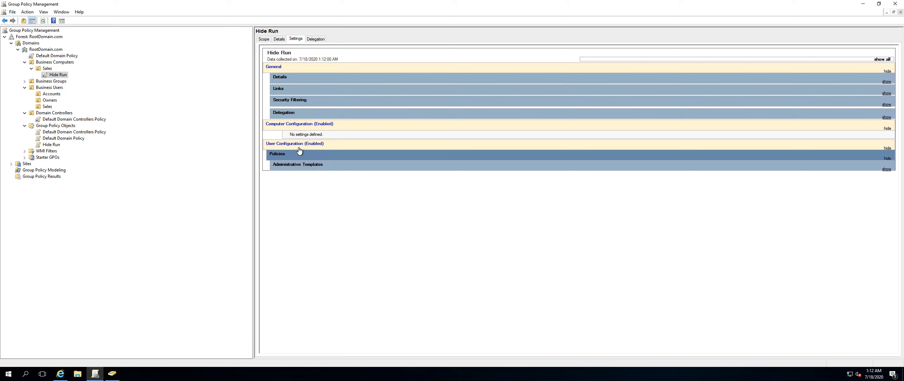
pyautogui.click(304, 167)
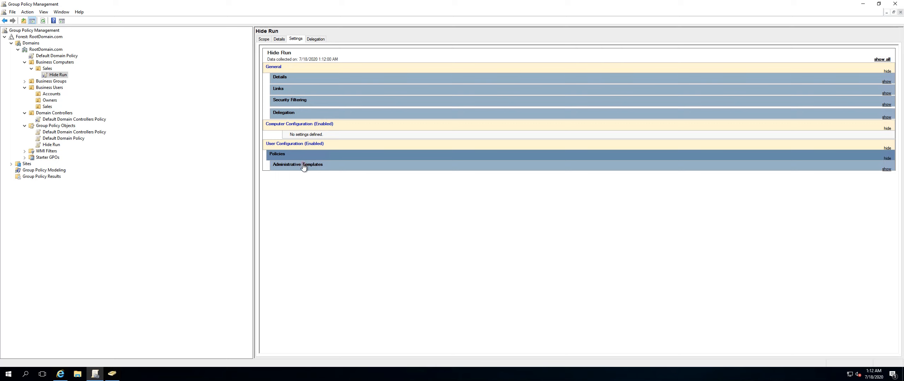
pyautogui.click(338, 187)
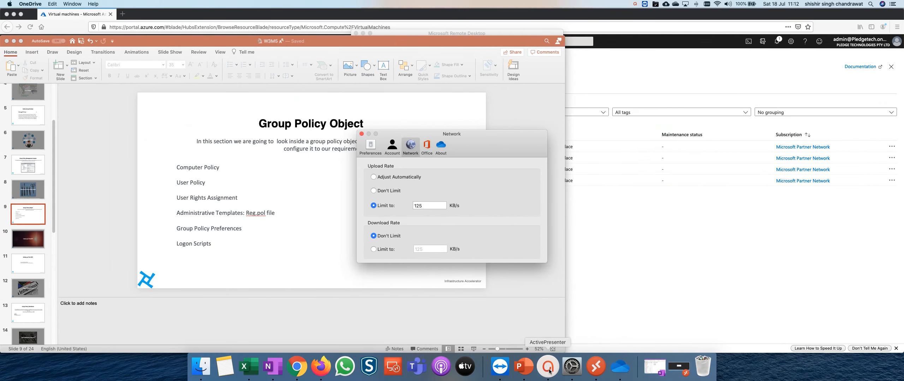
pyautogui.click(548, 368)
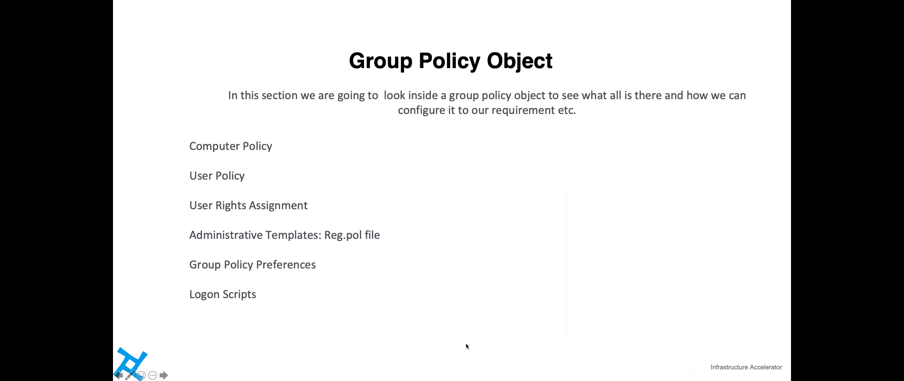
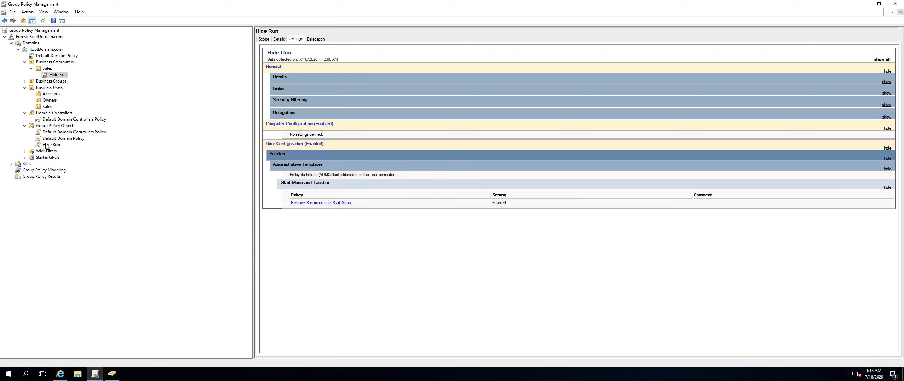
# Open Active Directory Users and Computers and browse the Accounts, Owners and Sales OUs under Business Users.
pyautogui.click(50, 101)
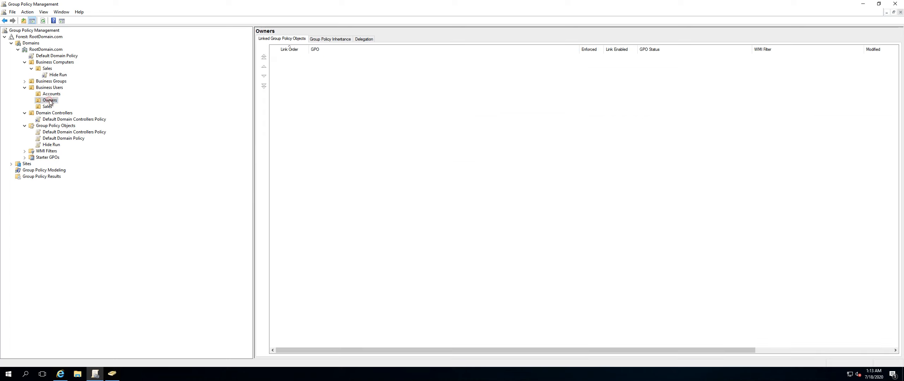
pyautogui.click(111, 374)
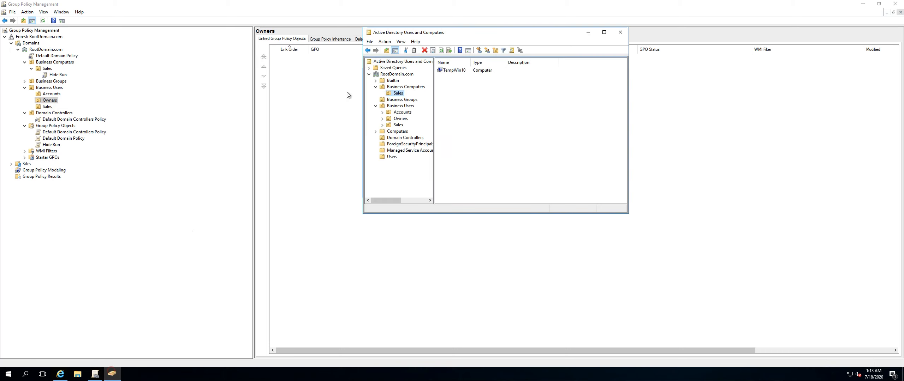
pyautogui.click(400, 113)
pyautogui.click(399, 119)
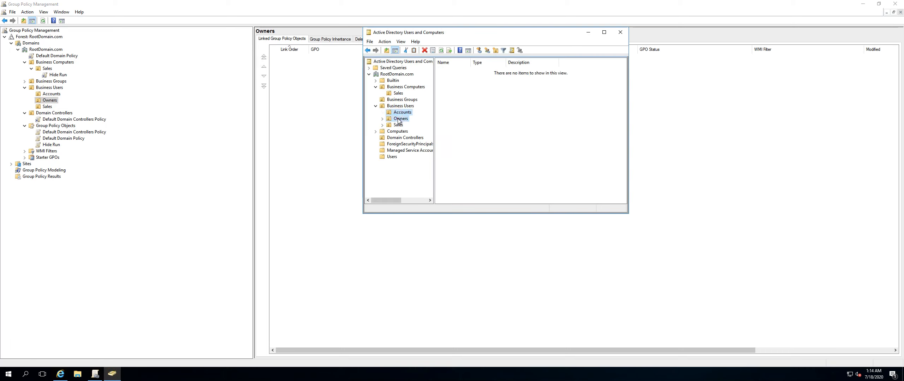
pyautogui.click(399, 125)
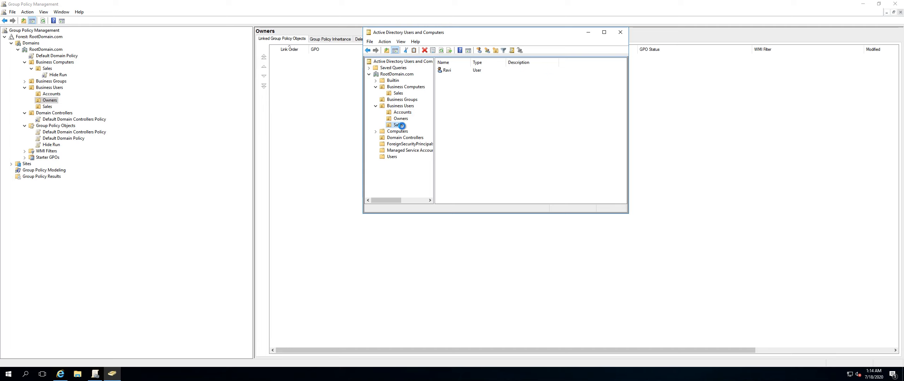
pyautogui.click(403, 119)
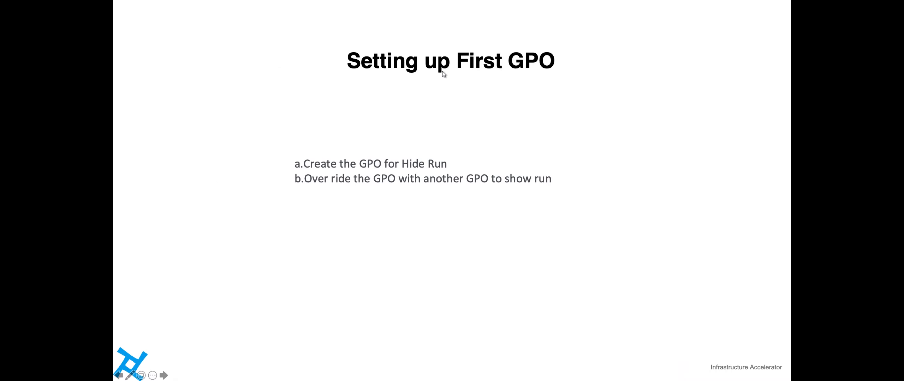
# Switch to the Azure portal's Virtual machines list and start the TempWin10 virtual machine.
pyautogui.press('Escape')
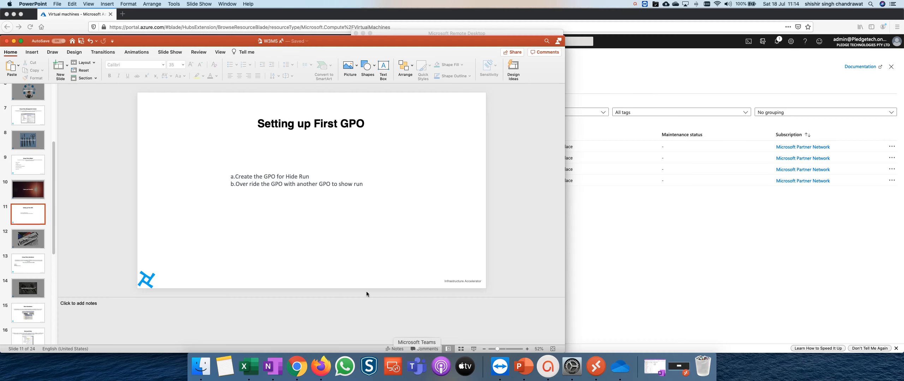
pyautogui.click(239, 13)
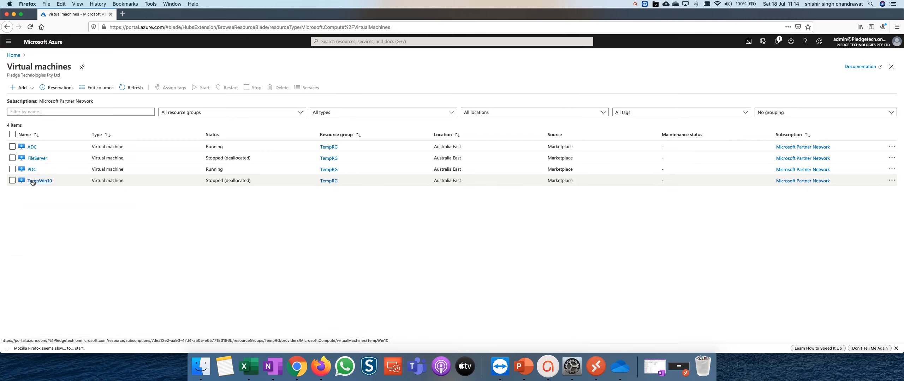
pyautogui.click(12, 181)
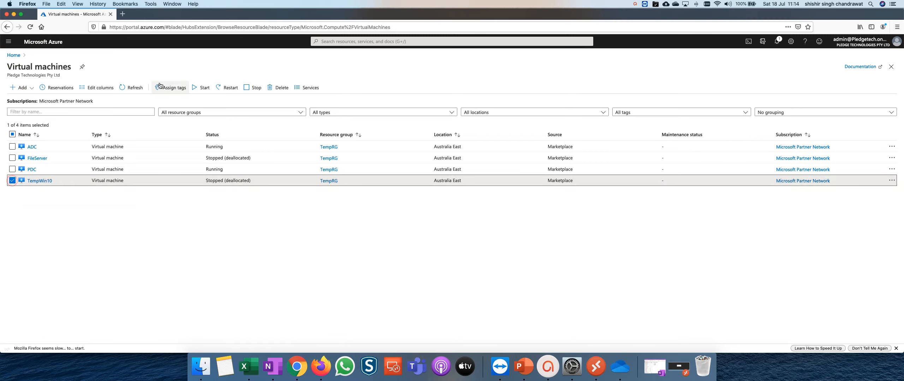
pyautogui.click(201, 88)
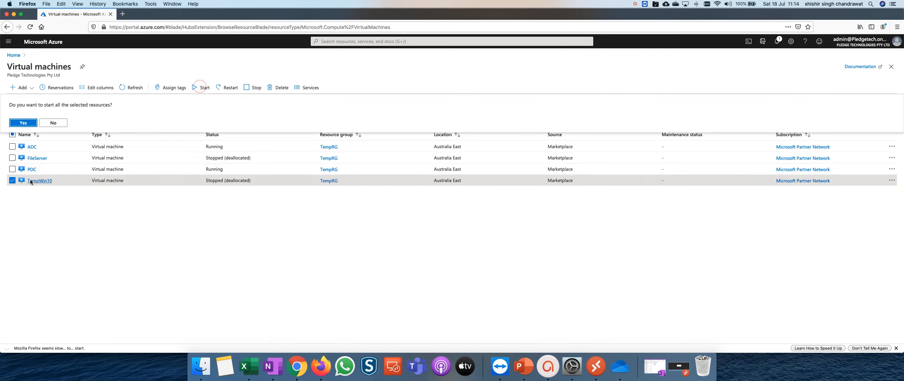
pyautogui.click(26, 125)
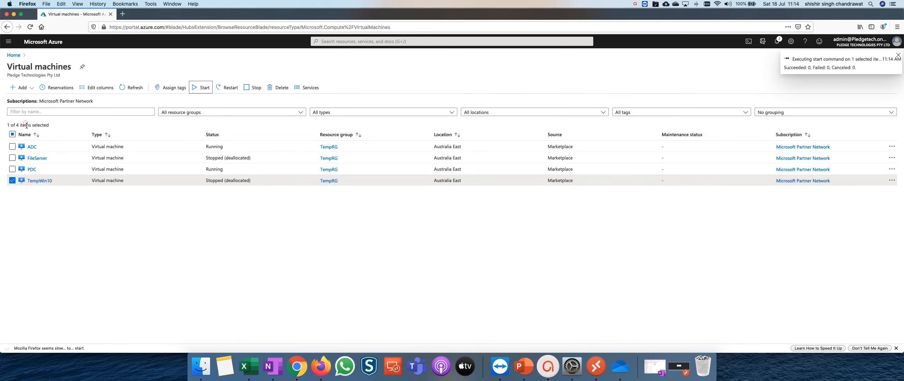
# Open TempWin10's public IP configuration, set the DNS name label to client, and save.
pyautogui.click(39, 180)
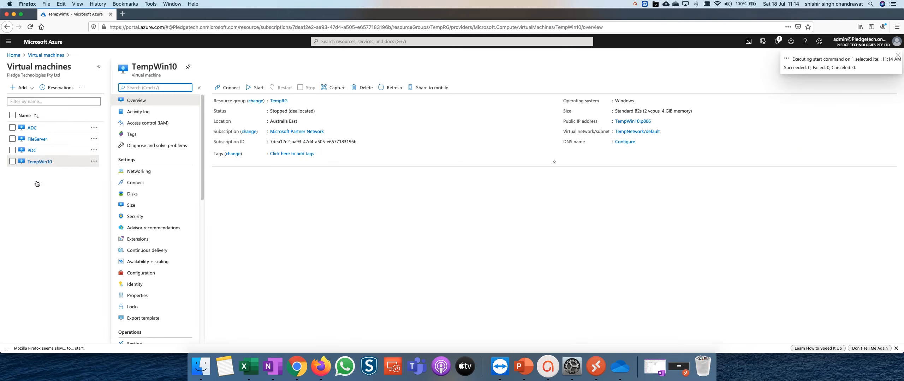
pyautogui.click(623, 142)
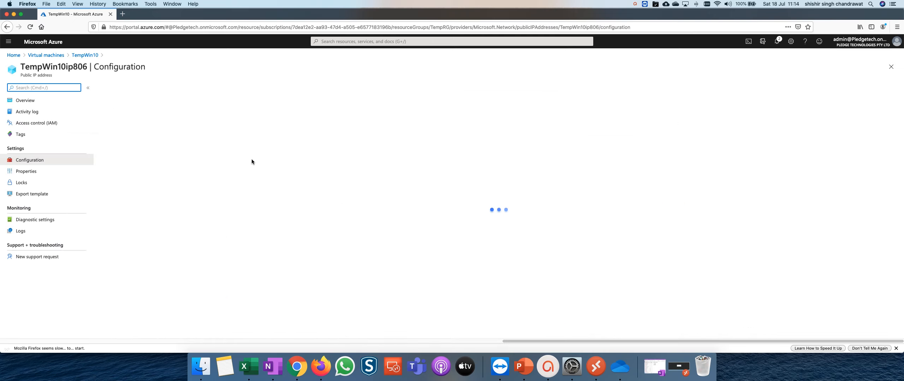
pyautogui.click(124, 173)
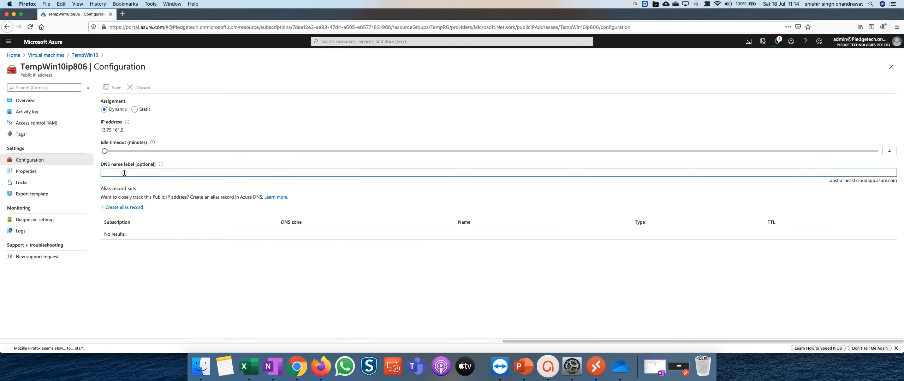
pyautogui.write('Client')
pyautogui.click(330, 192)
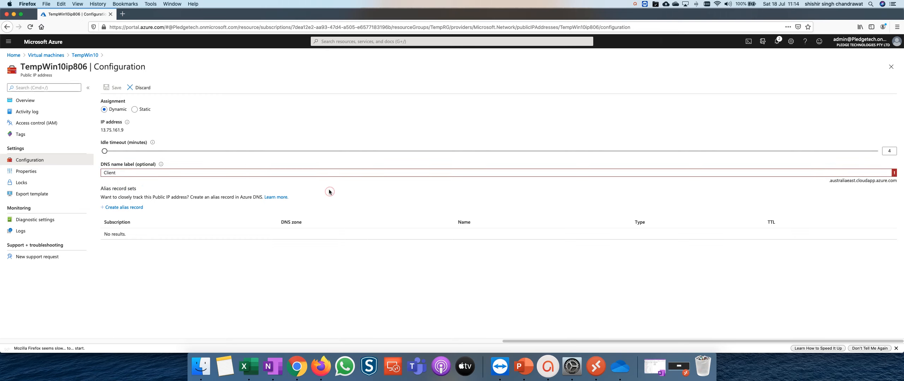
pyautogui.doubleClick(137, 173)
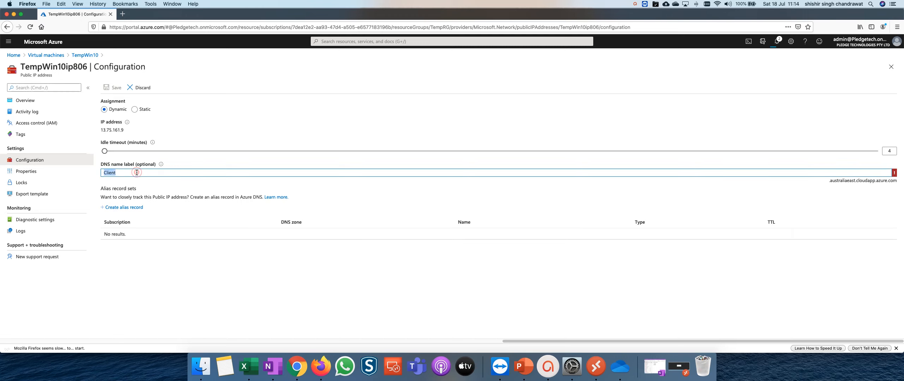
pyautogui.write('client')
pyautogui.click(111, 88)
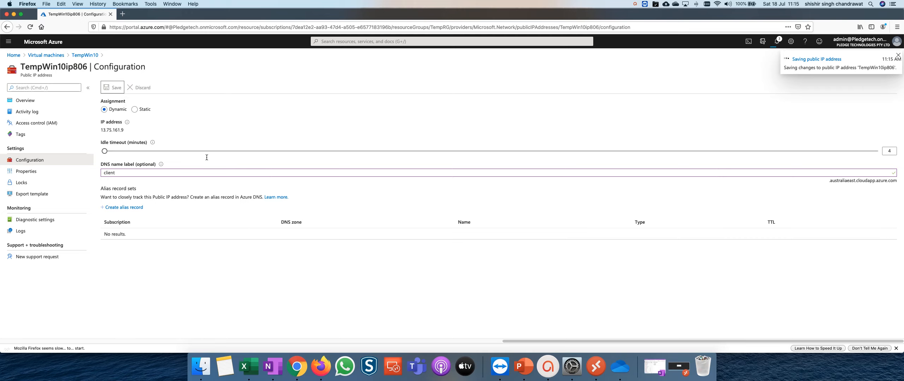
# Return to the TempWin10 overview, refresh it, and copy its DNS name.
pyautogui.click(82, 60)
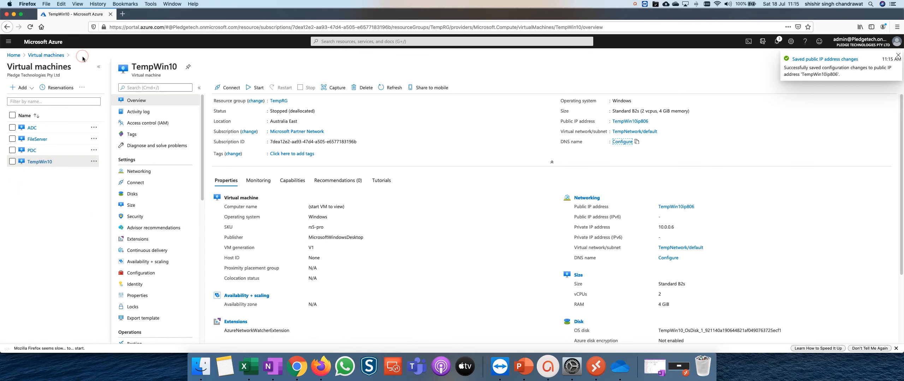
pyautogui.click(391, 90)
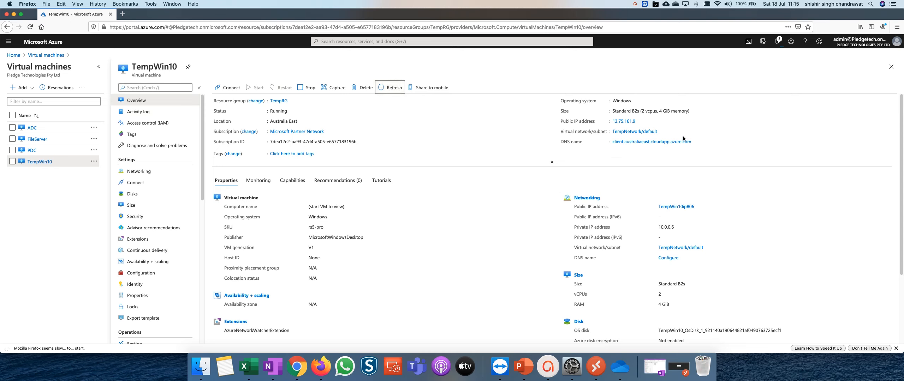
pyautogui.click(696, 142)
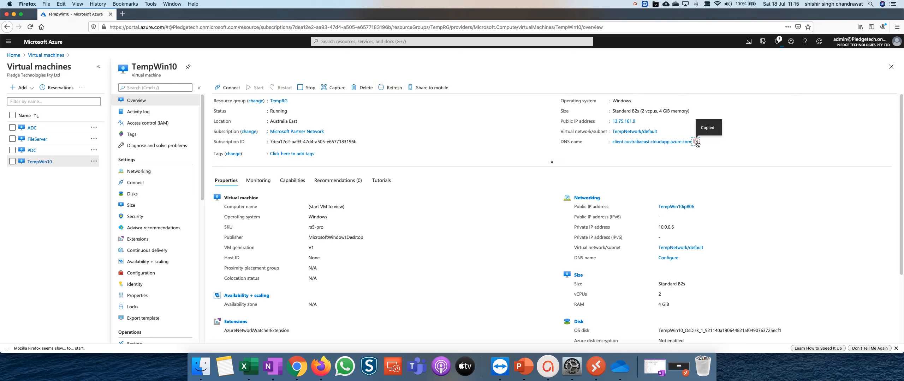
# In Microsoft Remote Desktop, edit the Win10Client connection and set its PC name to client.australiaeast.cloudapp.azure.com.
pyautogui.click(586, 369)
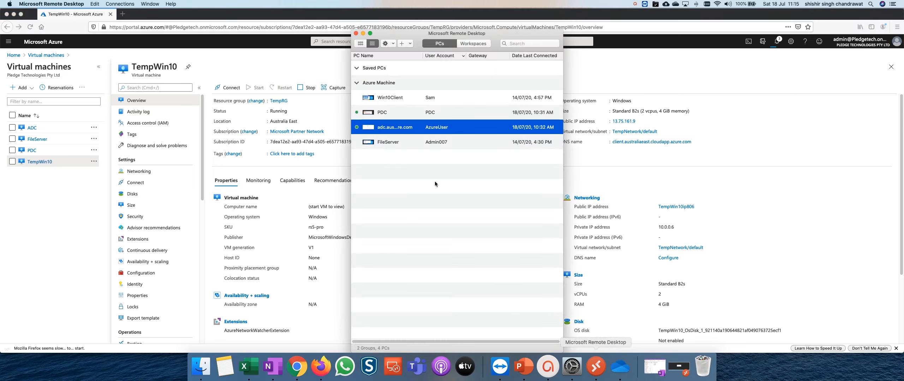
pyautogui.click(393, 100)
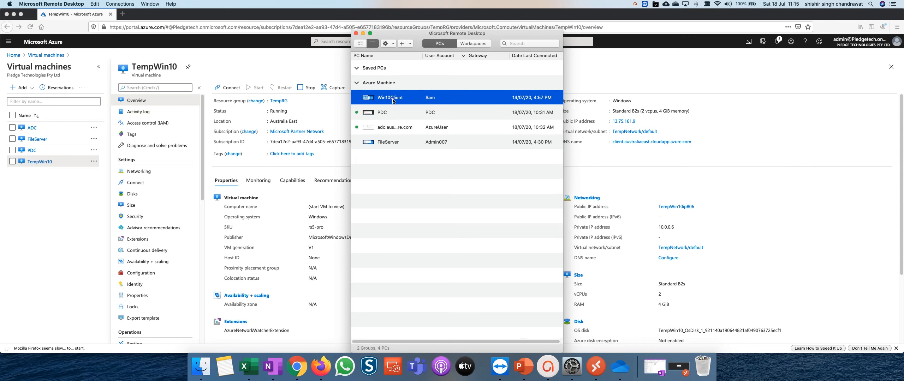
pyautogui.click(389, 43)
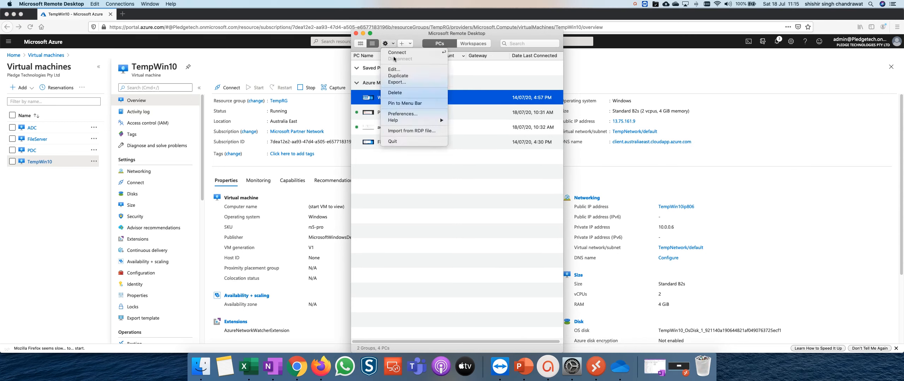
pyautogui.click(394, 70)
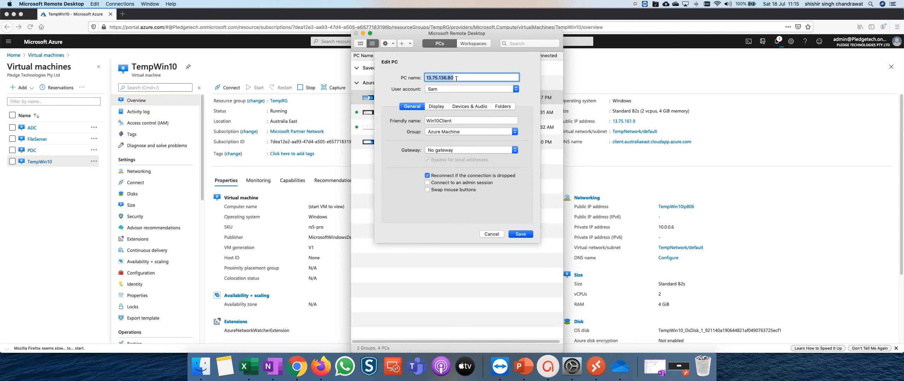
pyautogui.press('super+v')
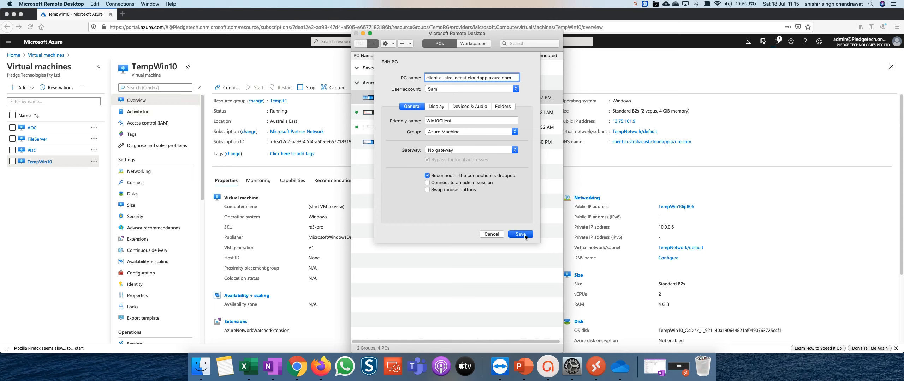
pyautogui.click(524, 235)
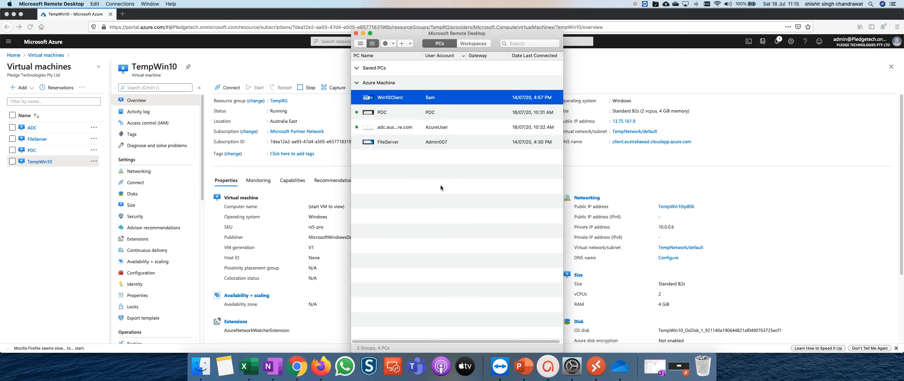
# Edit the adc.australiaeast.cloudapp.azure.com connection and set its friendly name to ADC.
pyautogui.rightClick(404, 130)
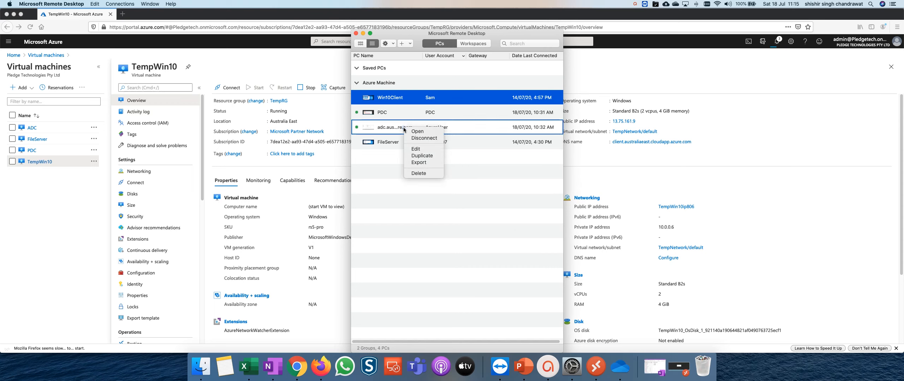
pyautogui.click(423, 149)
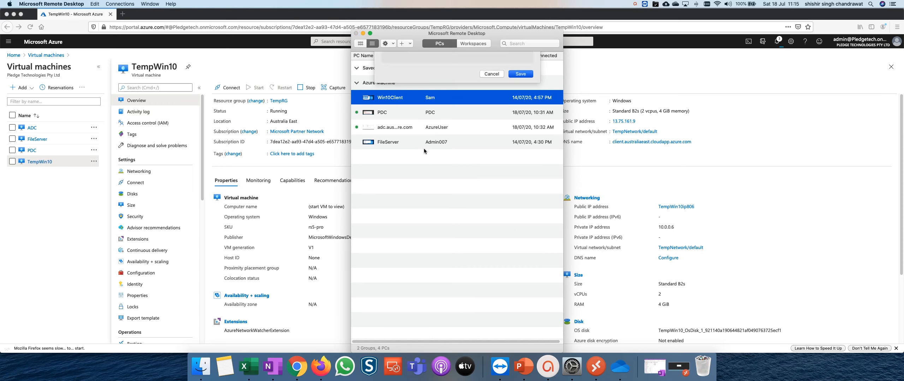
pyautogui.click(442, 120)
pyautogui.write('ADC')
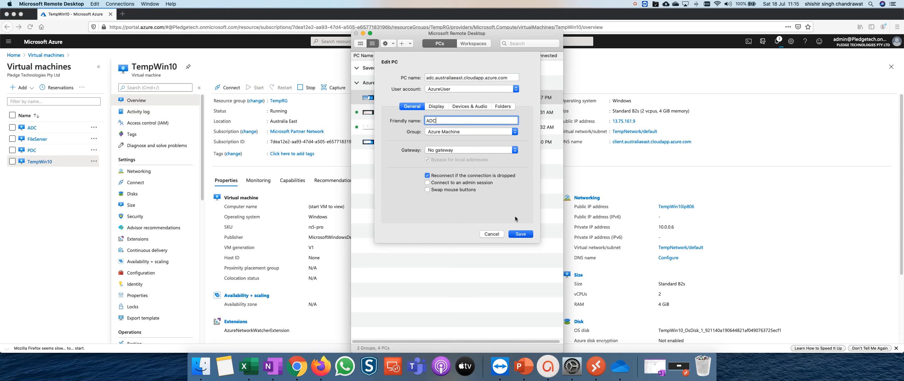
pyautogui.click(522, 234)
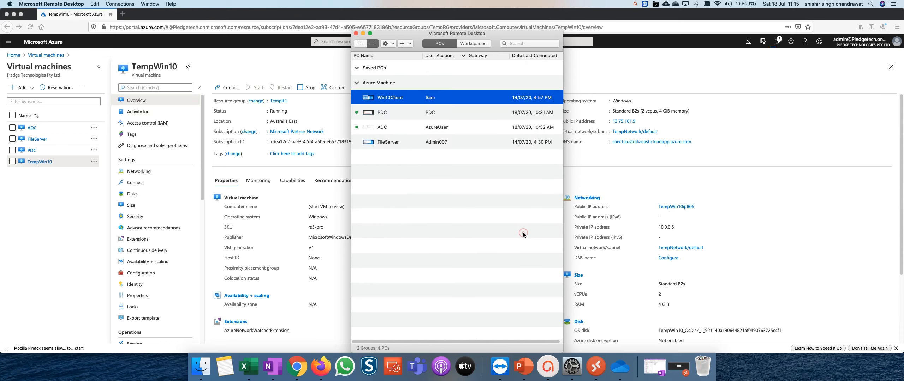
# Connect to Win10Client, accept the certificate warning, and switch the session window to full screen.
pyautogui.doubleClick(383, 99)
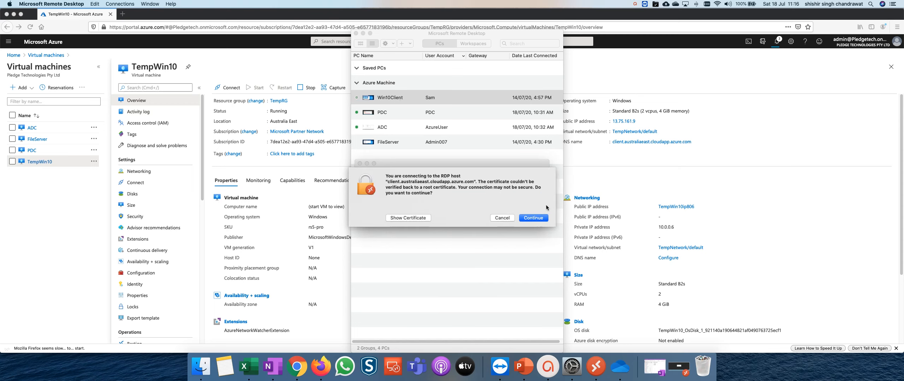
pyautogui.click(534, 219)
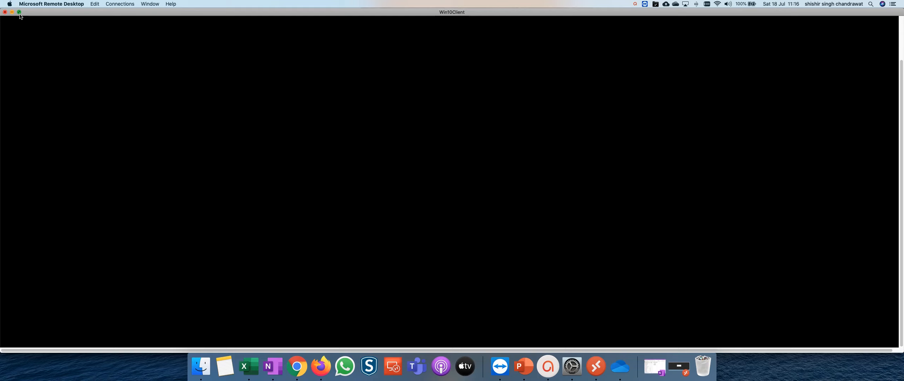
pyautogui.moveTo(20, 14)
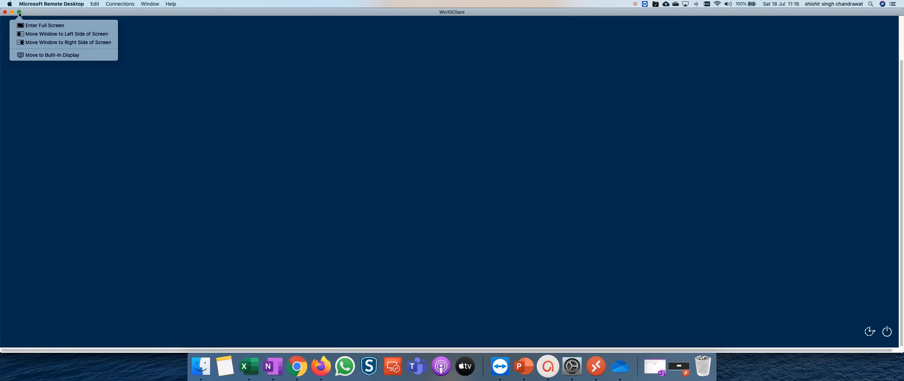
pyautogui.click(20, 15)
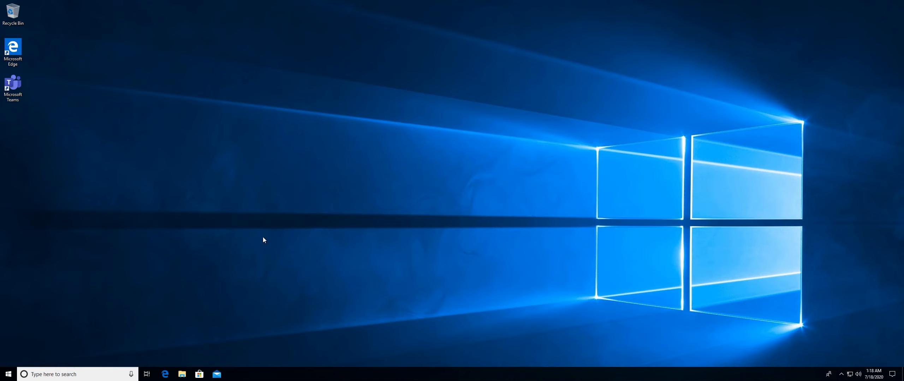
# Check the client's Start menu and its context menu for the Run command.
pyautogui.click(8, 375)
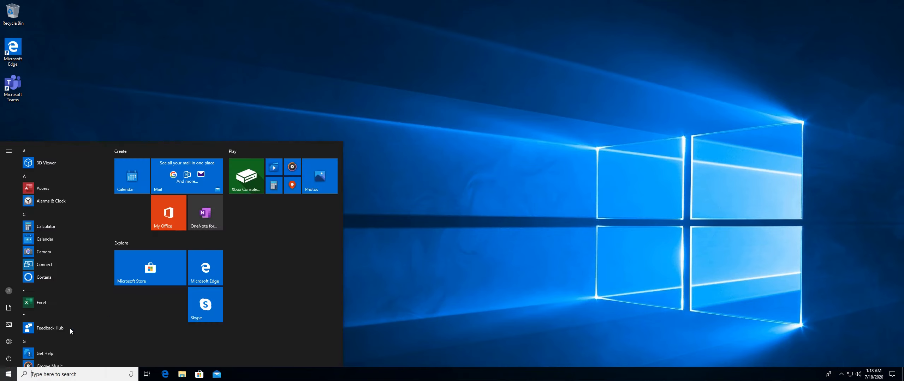
pyautogui.scroll(-3, 44, 342)
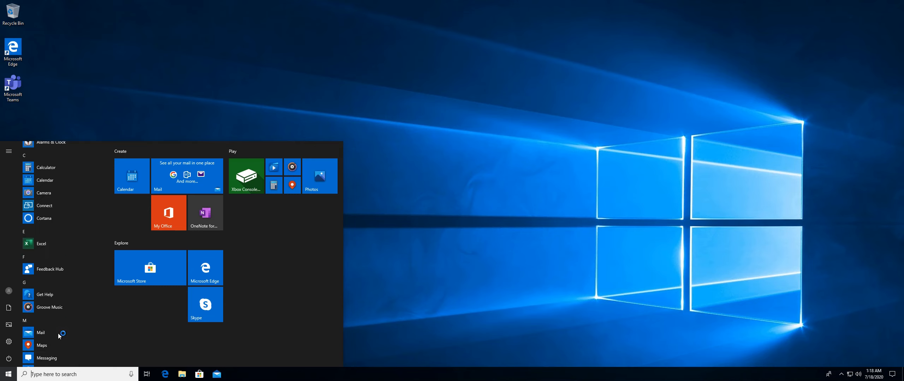
pyautogui.rightClick(8, 376)
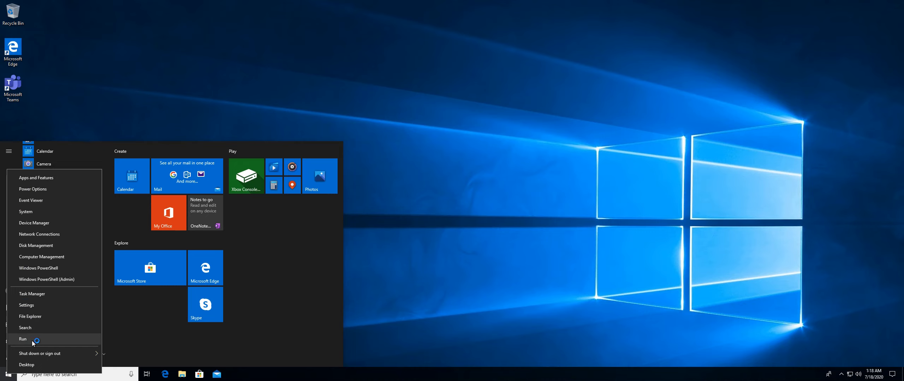
pyautogui.click(414, 290)
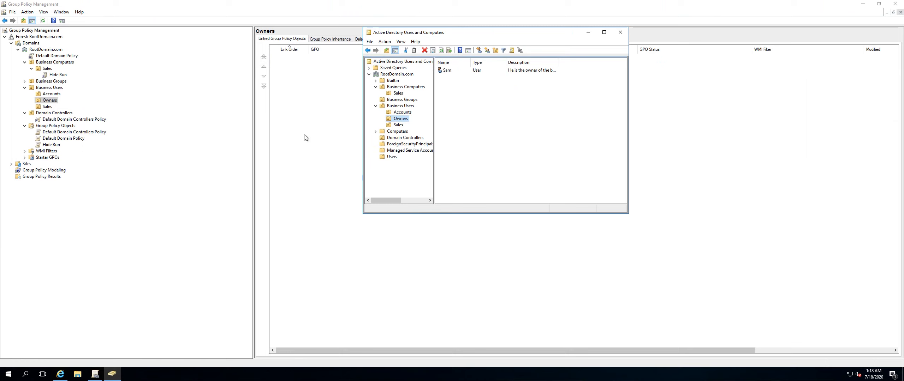
# Inspect the Hide Run link under the Sales OU in Business Computers, acknowledging the link notice.
pyautogui.click(306, 138)
pyautogui.click(50, 75)
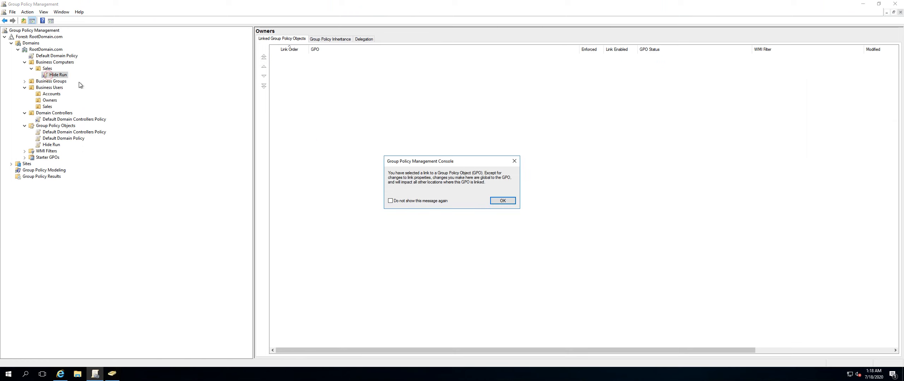
pyautogui.click(503, 201)
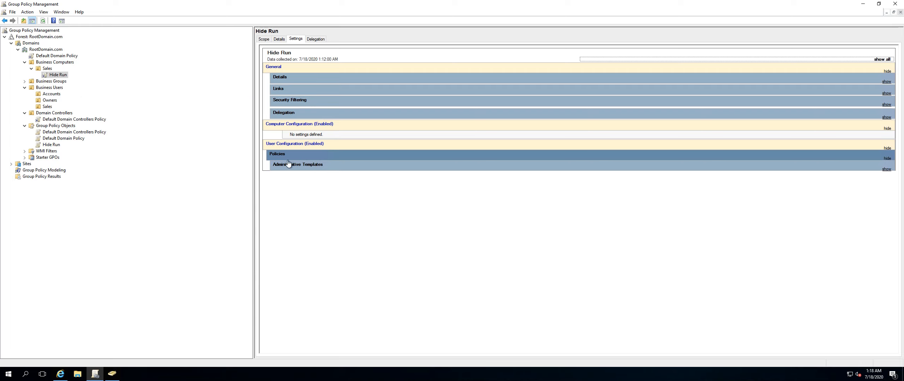
pyautogui.rightClick(48, 70)
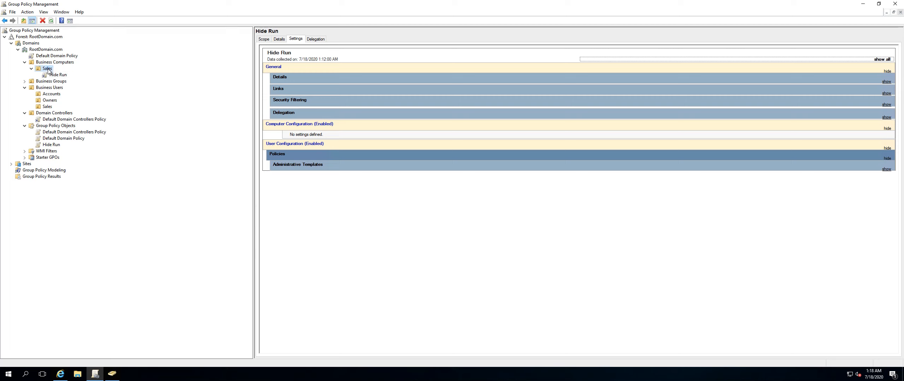
pyautogui.click(120, 61)
# Link the existing Hide Run GPO to the Business Users OU.
pyautogui.click(53, 88)
pyautogui.rightClick(53, 89)
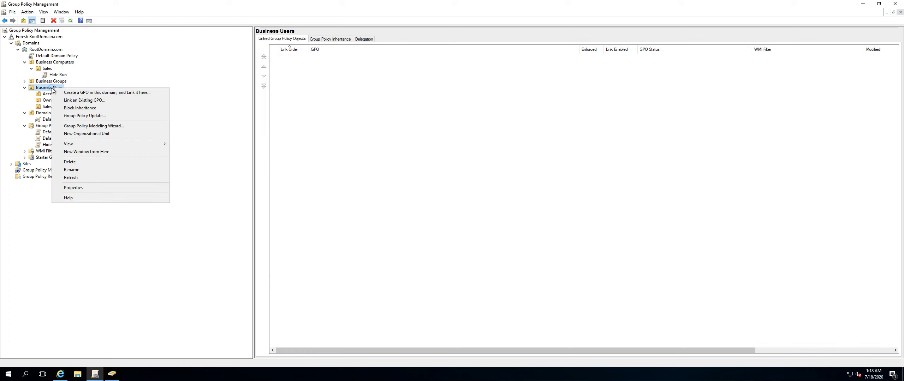
pyautogui.click(73, 100)
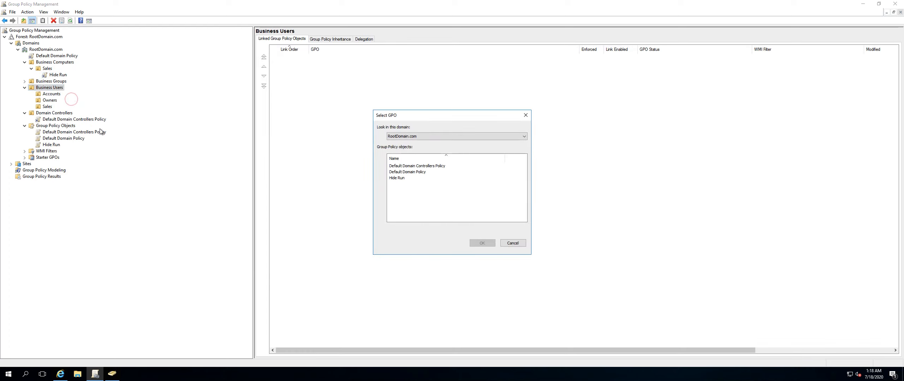
pyautogui.click(394, 179)
pyautogui.click(481, 244)
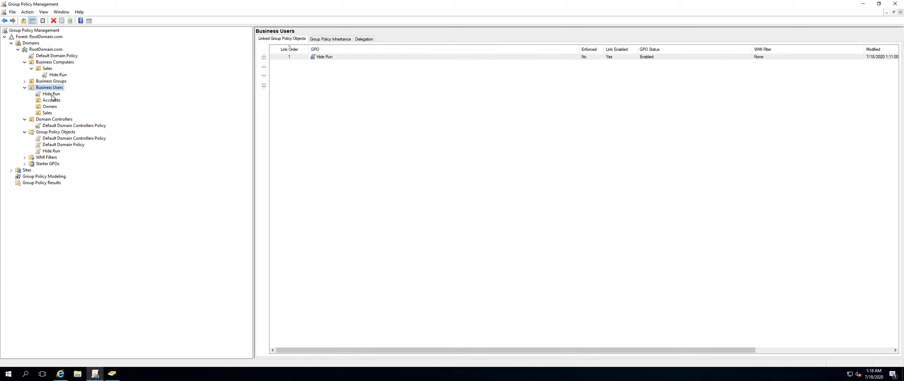
# Delete the Hide Run link from the Sales OU under Business Computers.
pyautogui.rightClick(51, 75)
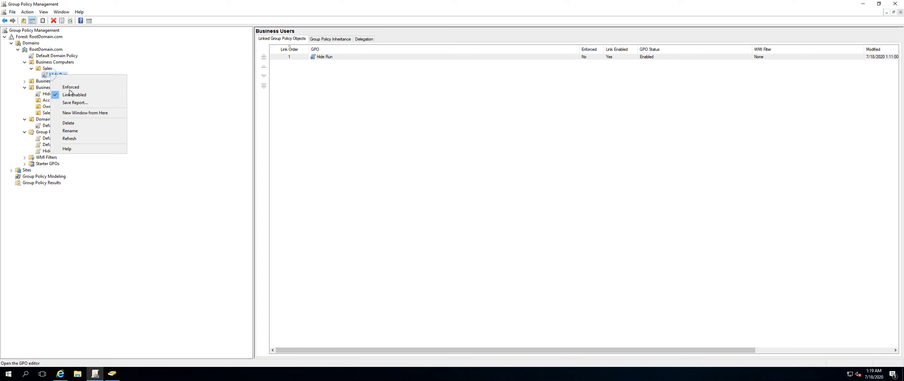
pyautogui.click(71, 95)
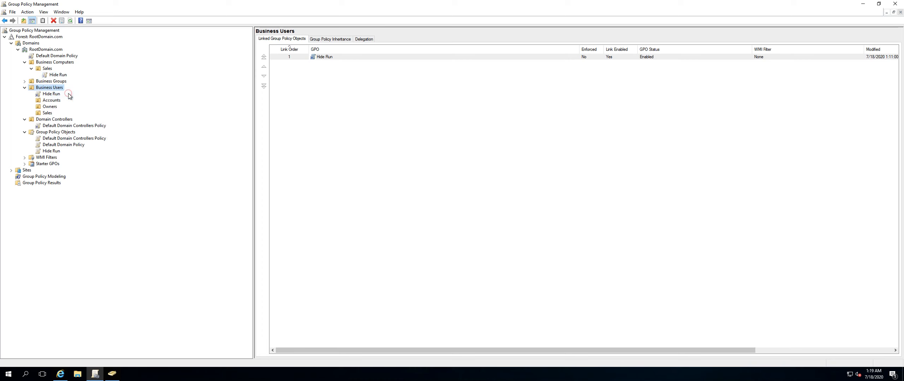
pyautogui.click(52, 74)
pyautogui.rightClick(52, 75)
pyautogui.click(56, 77)
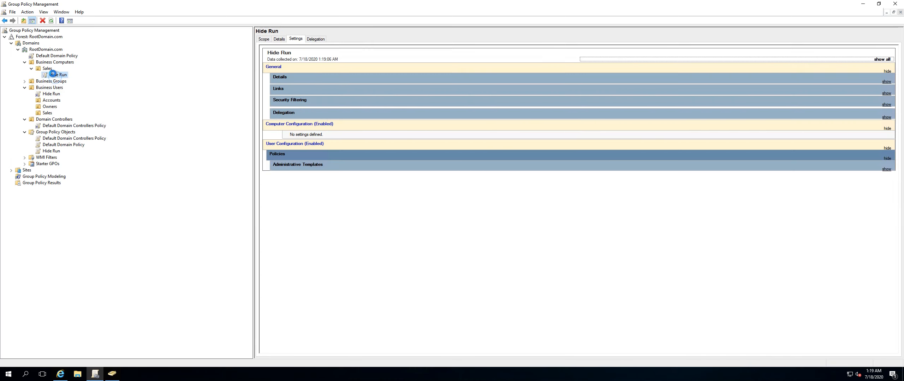
pyautogui.rightClick(52, 74)
pyautogui.click(82, 133)
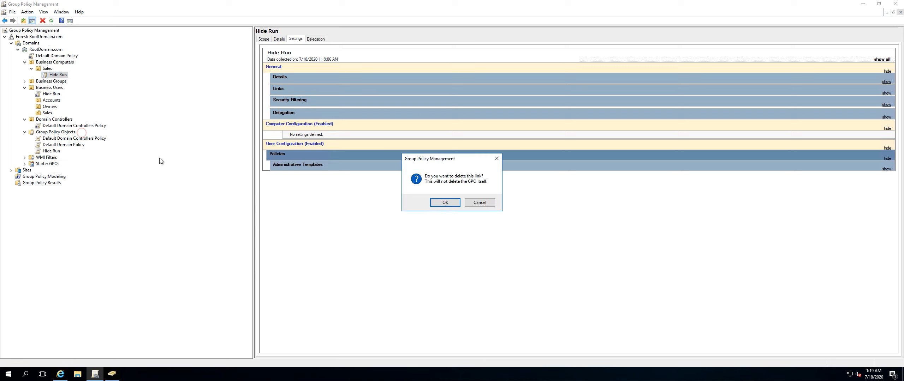
pyautogui.click(444, 203)
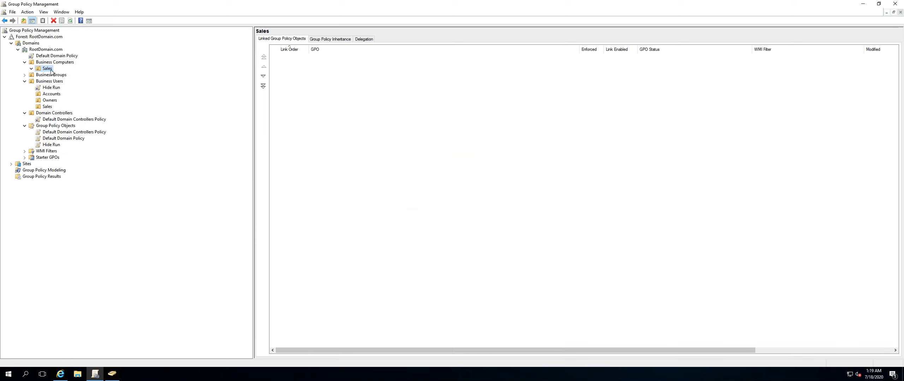
# Review the Hide Run GPO's scope and browse the Business Users OUs and Computers in Active Directory Users and Computers.
pyautogui.click(49, 145)
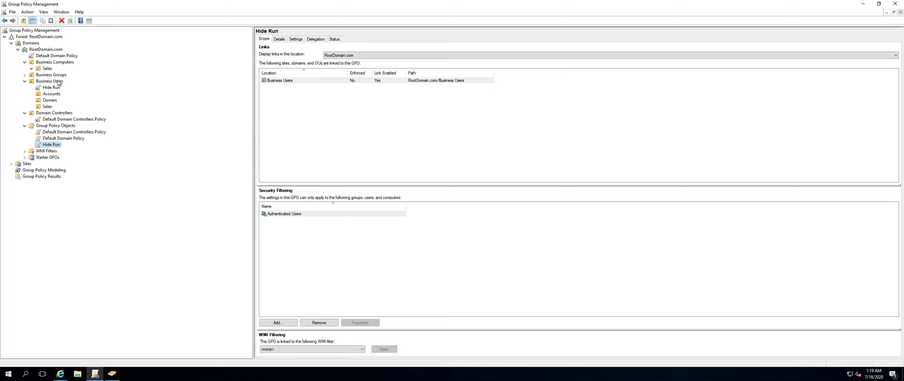
pyautogui.click(112, 375)
pyautogui.click(400, 106)
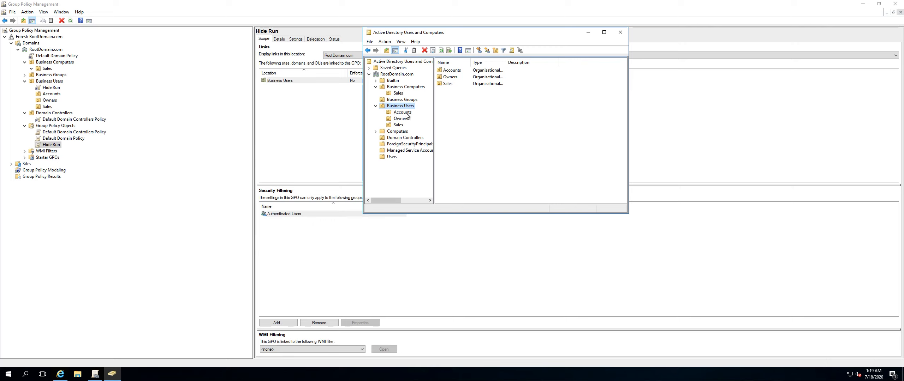
pyautogui.click(401, 118)
pyautogui.click(399, 125)
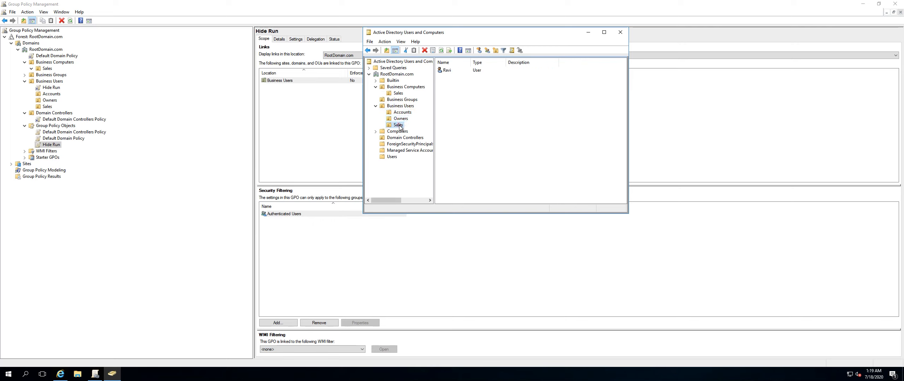
pyautogui.click(400, 120)
pyautogui.click(400, 119)
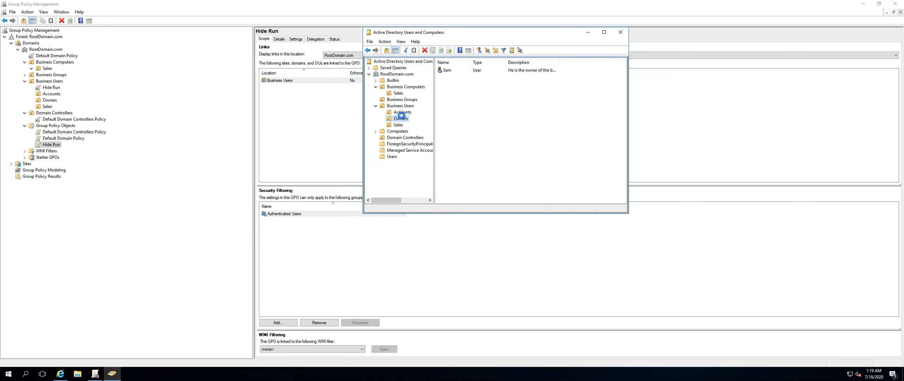
pyautogui.click(401, 112)
pyautogui.click(401, 118)
pyautogui.click(400, 125)
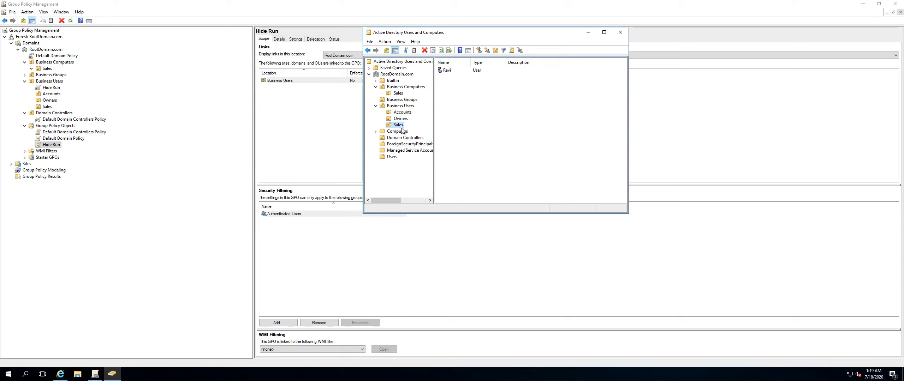
pyautogui.click(399, 131)
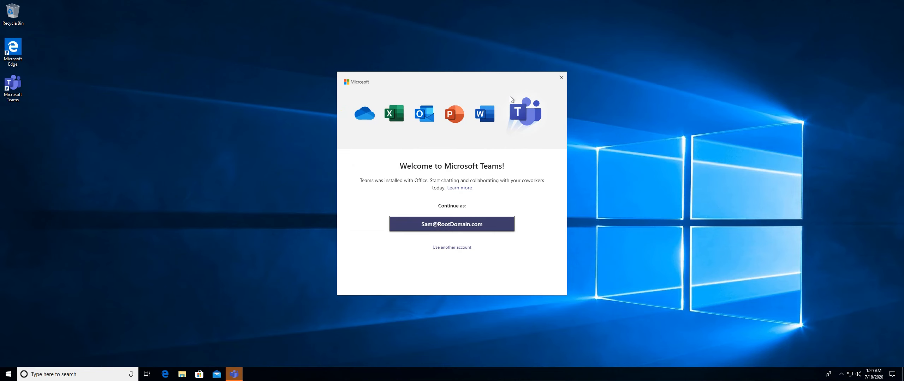
# On the client, close the Teams welcome dialog, open Run from the Start context menu and enter a command.
pyautogui.click(562, 78)
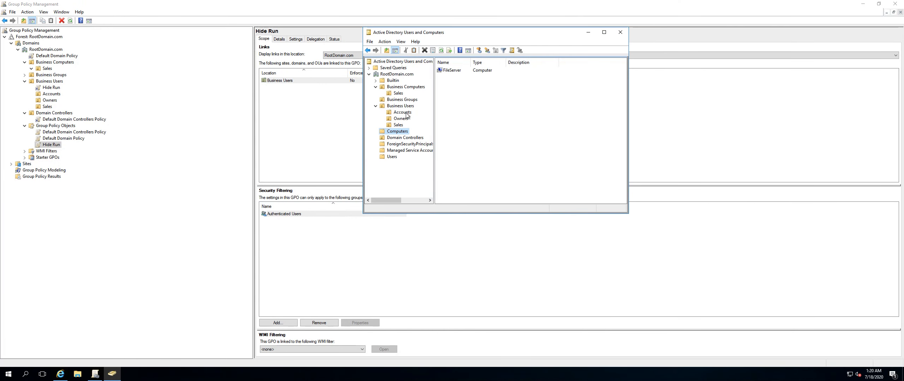
pyautogui.click(401, 119)
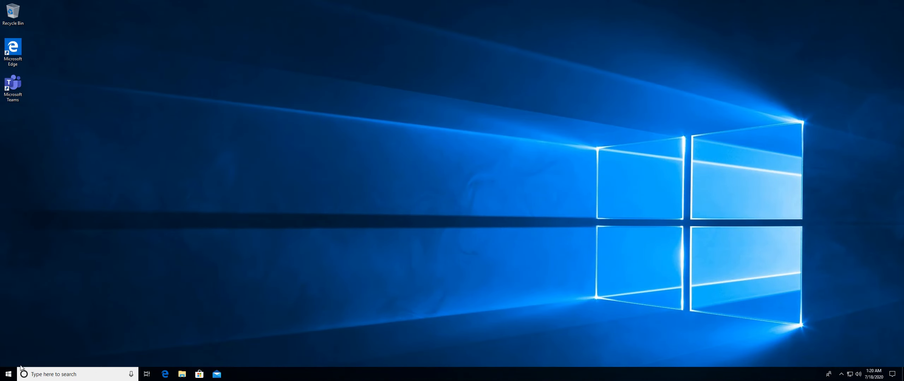
pyautogui.rightClick(10, 375)
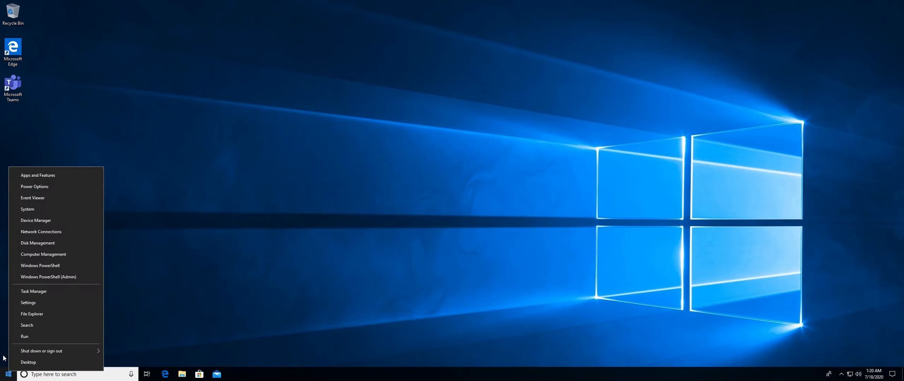
pyautogui.click(35, 337)
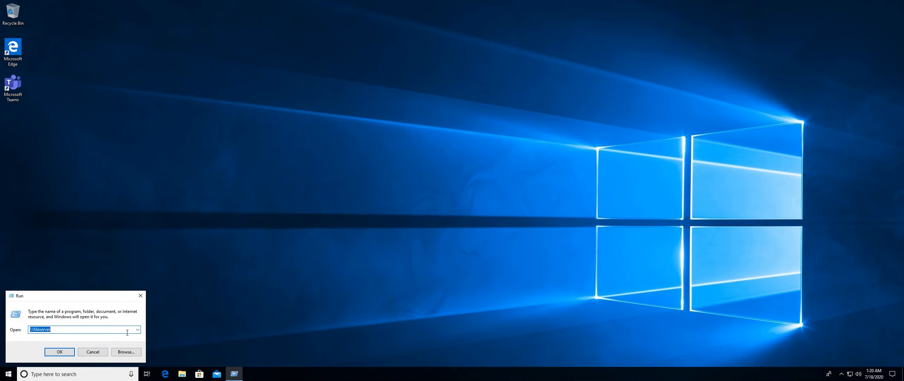
pyautogui.write('cmd')
pyautogui.press('Return')
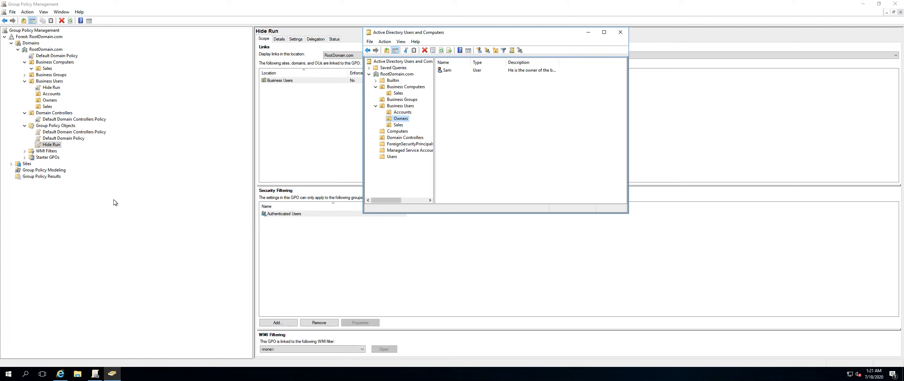
# Review the Hide Run GPO's Settings, Details, Delegation, Status and Scope tabs.
pyautogui.click(113, 181)
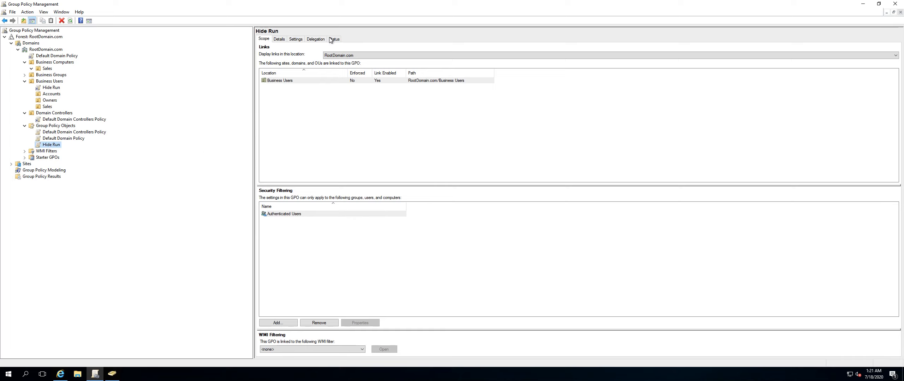
pyautogui.click(297, 39)
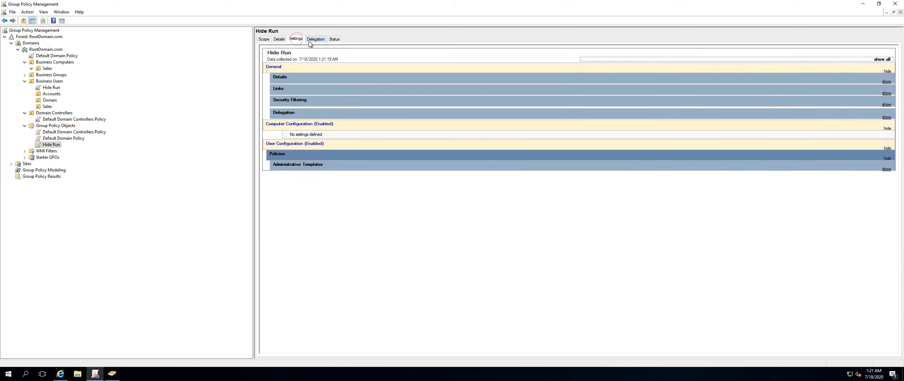
pyautogui.click(279, 39)
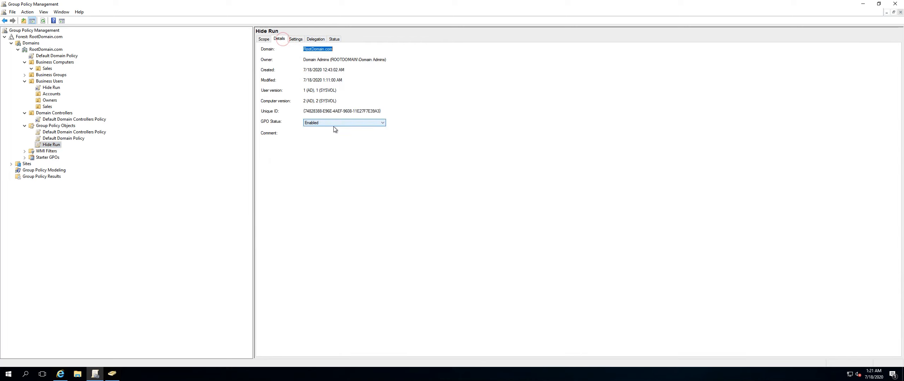
pyautogui.click(297, 39)
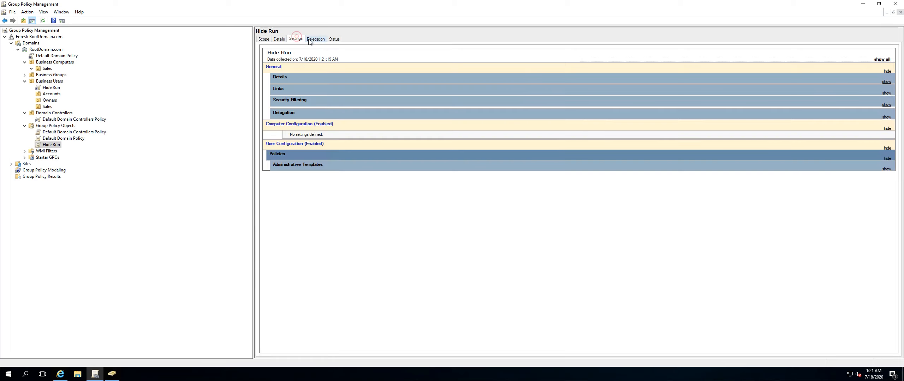
pyautogui.click(323, 40)
pyautogui.click(334, 39)
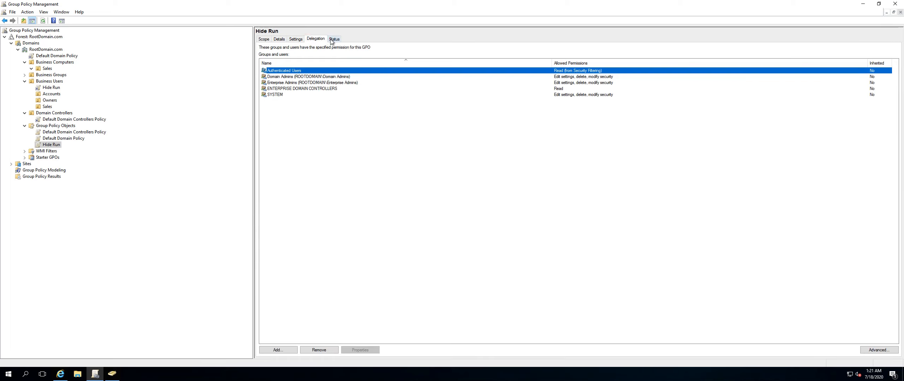
pyautogui.click(293, 39)
pyautogui.click(264, 39)
pyautogui.click(279, 39)
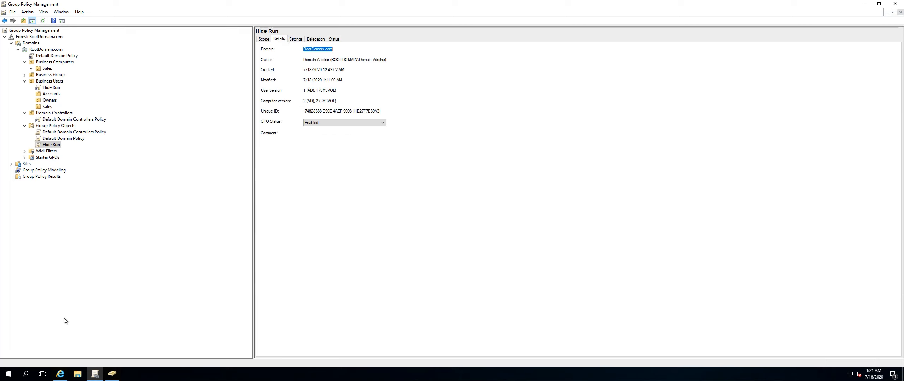
# Launch ADSI Edit by running adsiedit.msc from the Run dialog.
pyautogui.rightClick(8, 374)
pyautogui.click(41, 338)
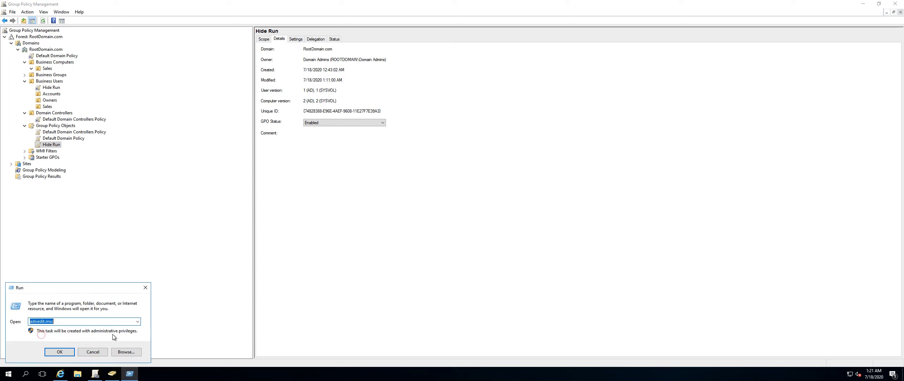
pyautogui.press('Return')
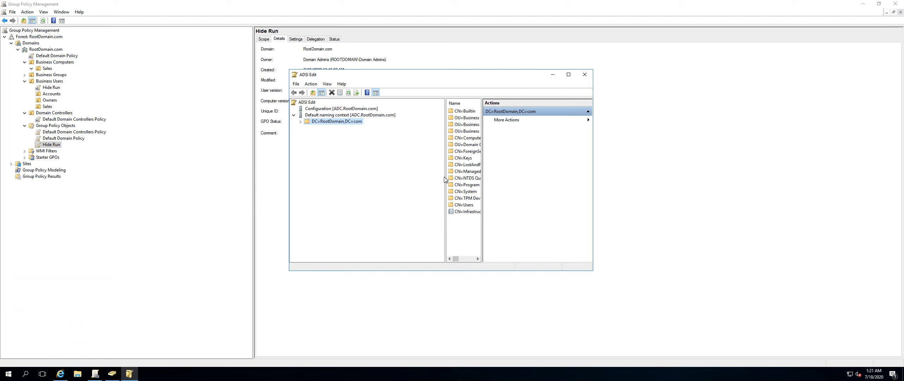
# In ADSI Edit, expand the domain's CN=System and CN=Policies containers, maximize the window and select the first policy GUID.
pyautogui.doubleClick(341, 123)
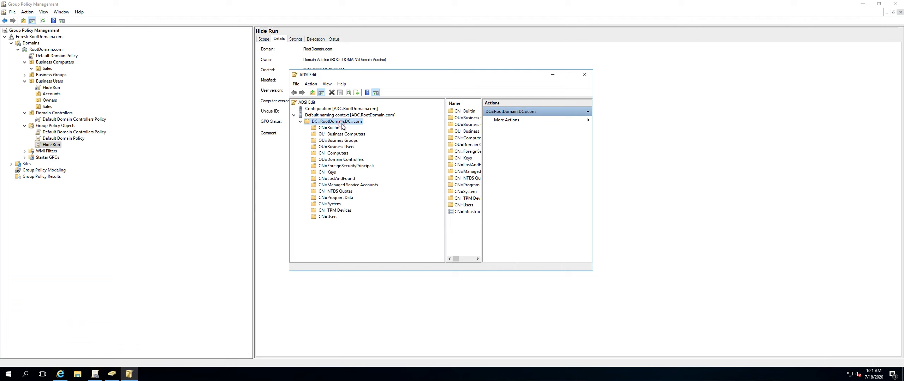
pyautogui.click(333, 205)
pyautogui.doubleClick(333, 206)
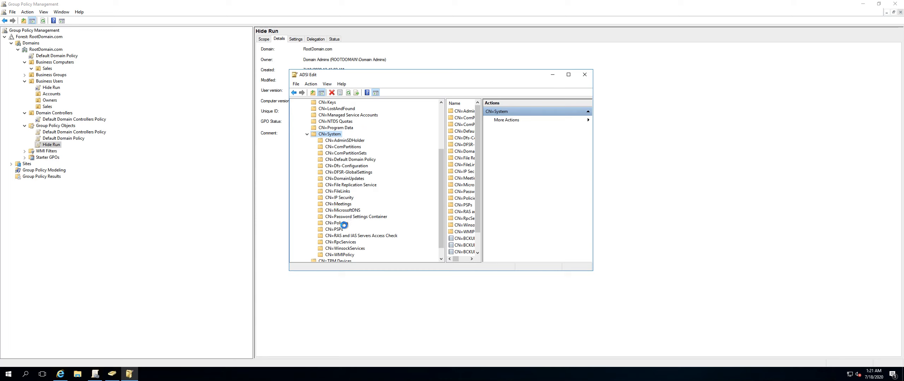
pyautogui.doubleClick(342, 223)
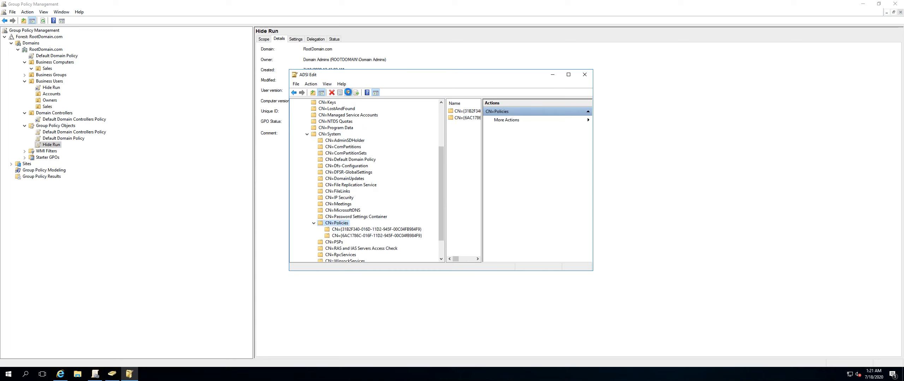
pyautogui.click(348, 92)
pyautogui.click(349, 92)
pyautogui.click(567, 77)
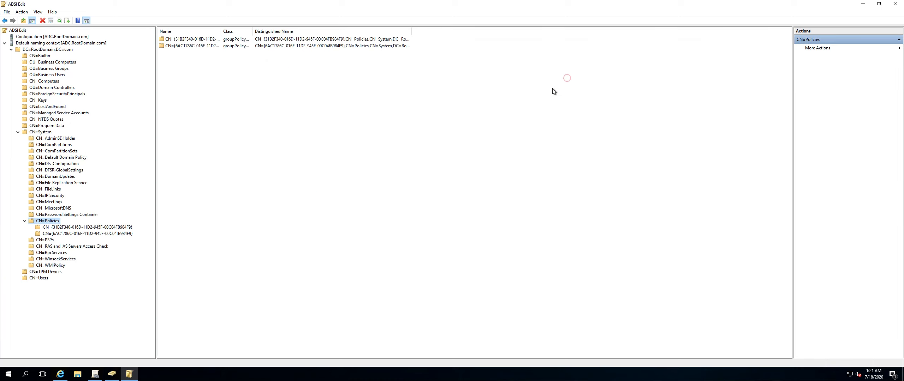
pyautogui.click(62, 227)
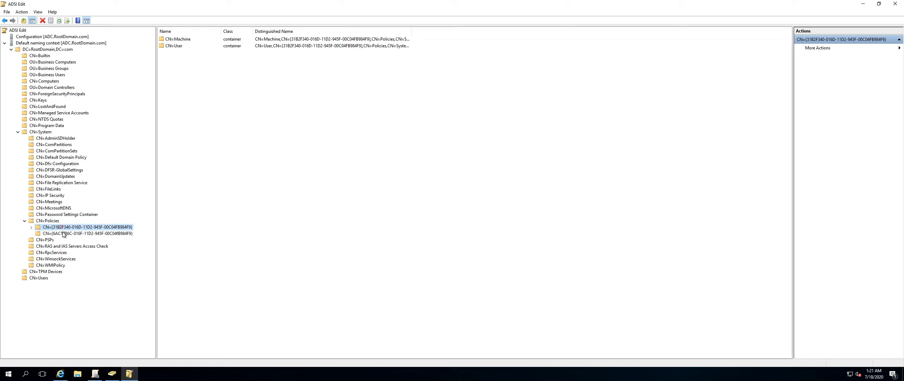
# Select the Policies container, refresh its listing, and collapse the default naming context.
pyautogui.click(63, 233)
pyautogui.click(47, 222)
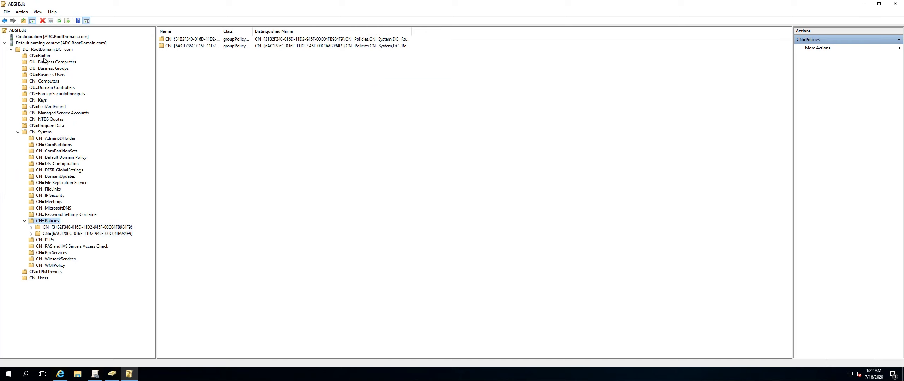
pyautogui.click(60, 21)
pyautogui.click(60, 21)
pyautogui.click(2, 43)
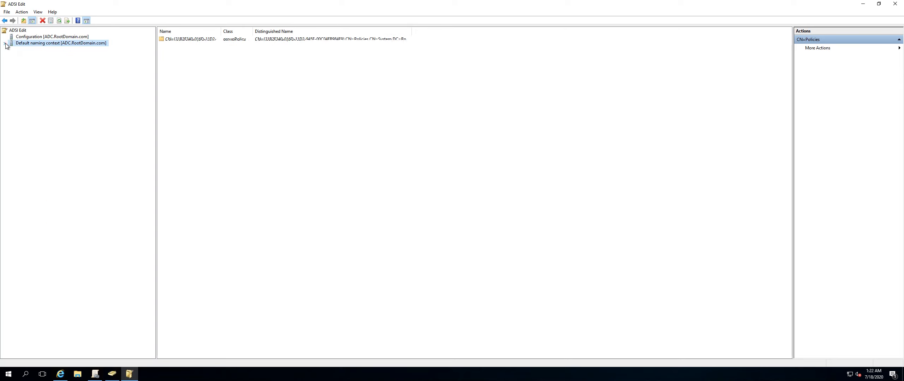
# Connect ADSI Edit to the default naming context on server PDC.rootdomain.com.
pyautogui.rightClick(22, 31)
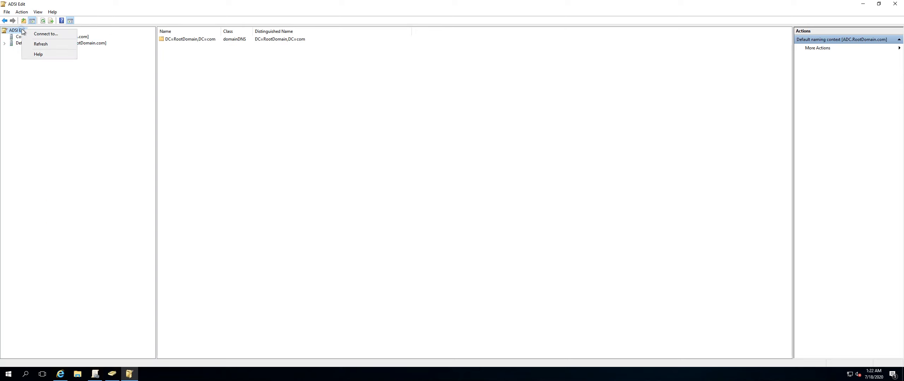
pyautogui.click(41, 33)
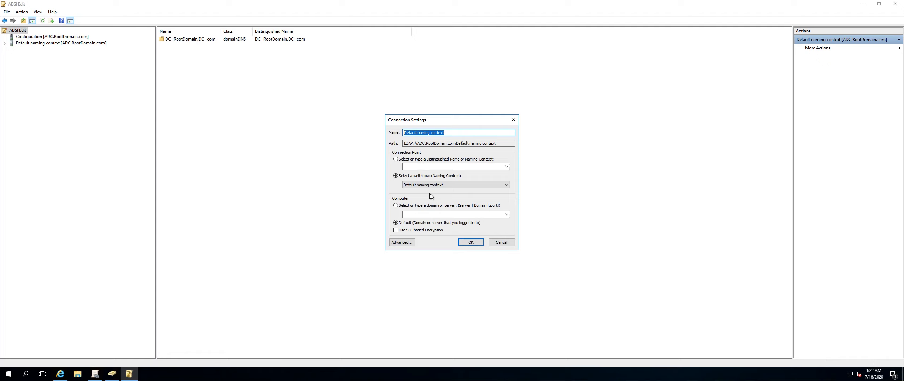
pyautogui.click(395, 206)
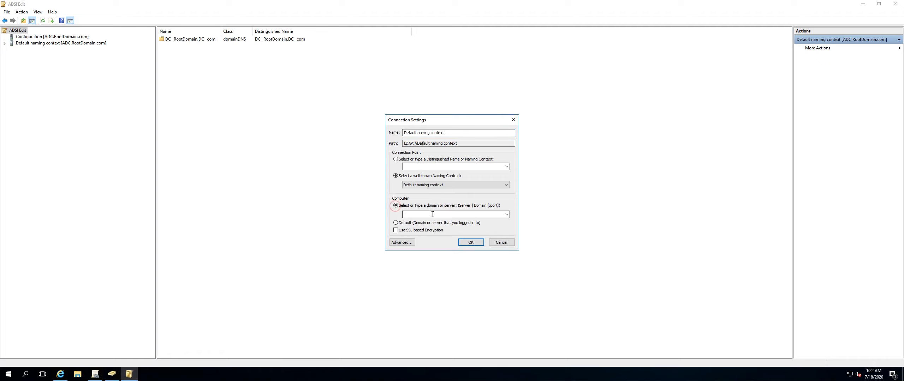
pyautogui.click(506, 215)
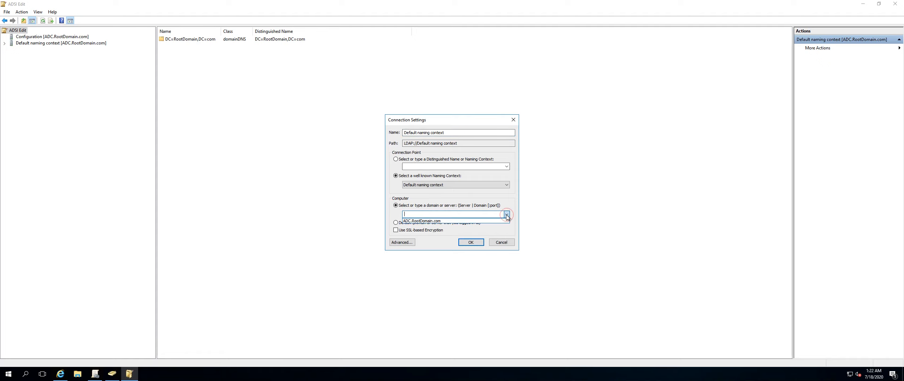
pyautogui.click(506, 215)
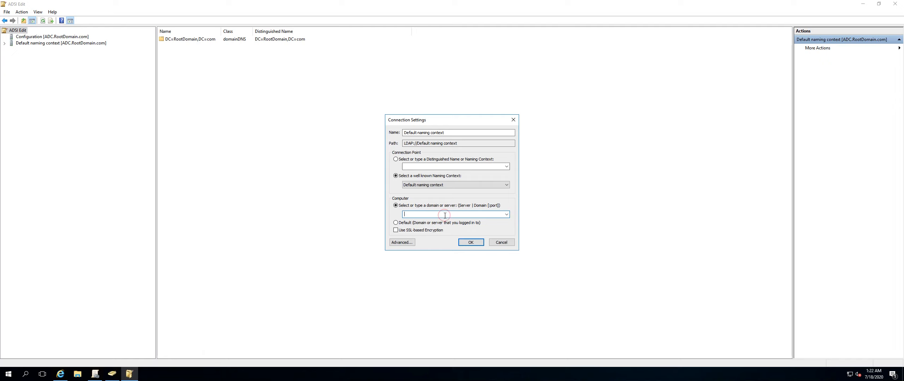
pyautogui.write('PDC.rootdomain.com')
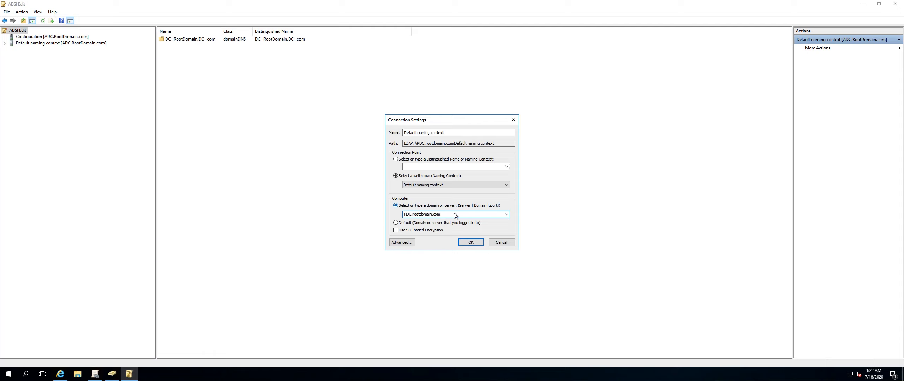
pyautogui.click(469, 243)
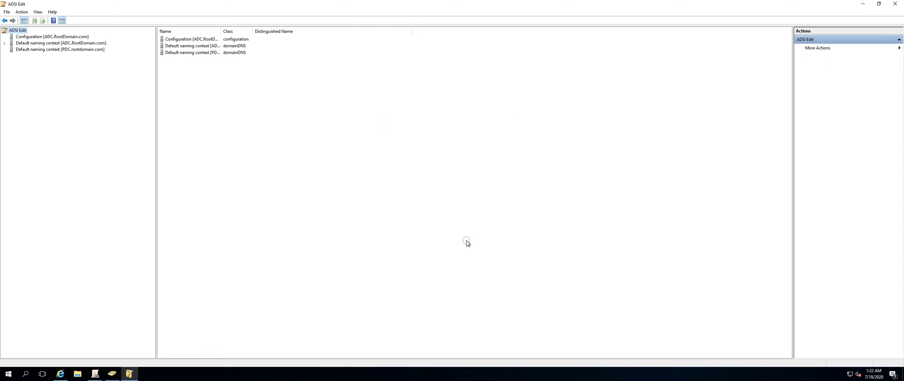
# Expand the System and Policies containers under both the PDC and ADC connections to compare their policy entries.
pyautogui.doubleClick(46, 50)
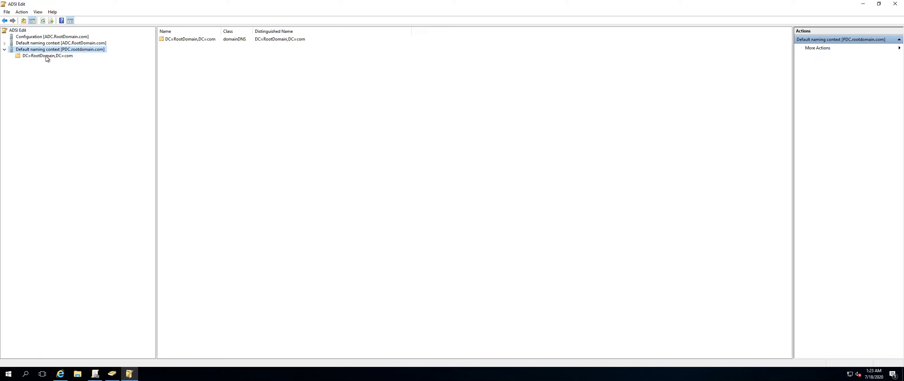
pyautogui.doubleClick(46, 56)
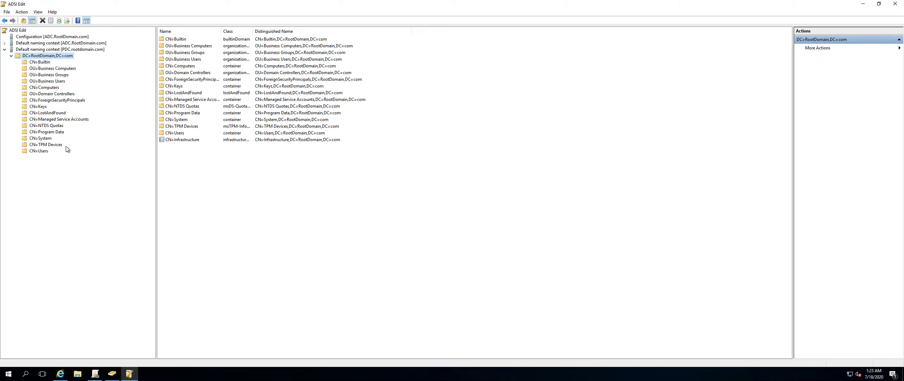
pyautogui.doubleClick(46, 139)
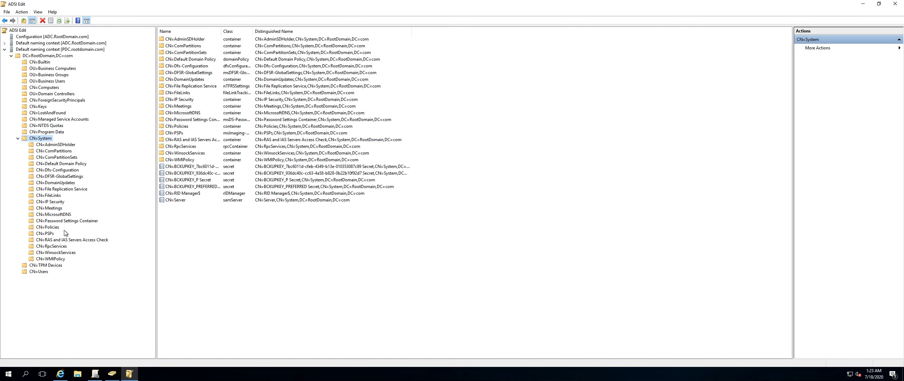
pyautogui.doubleClick(49, 228)
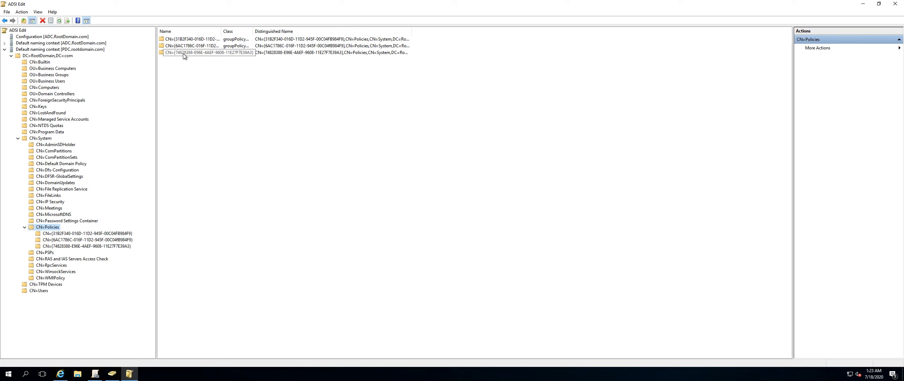
pyautogui.doubleClick(70, 43)
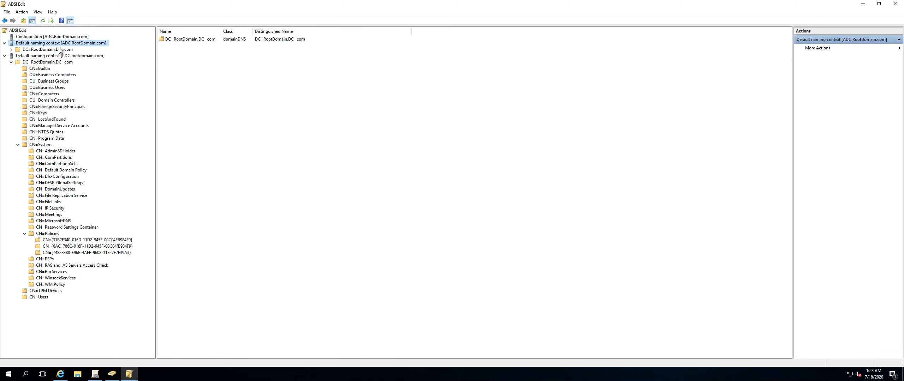
pyautogui.doubleClick(59, 49)
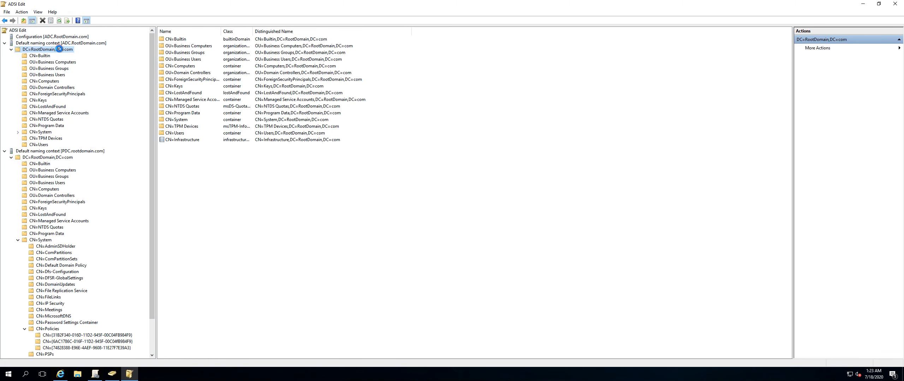
pyautogui.doubleClick(40, 131)
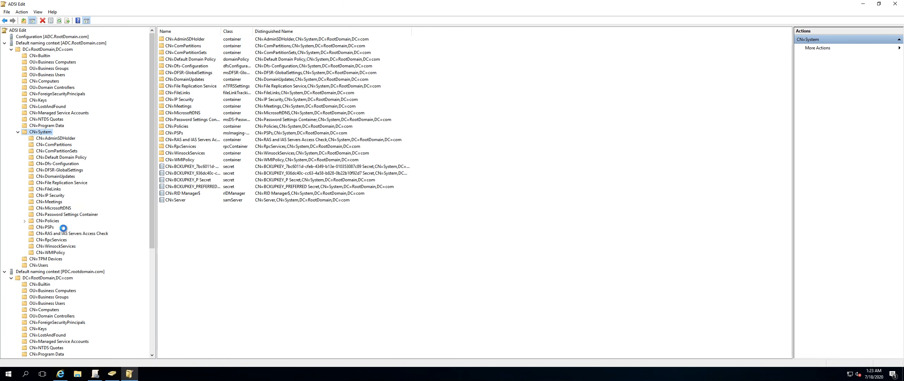
pyautogui.click(57, 221)
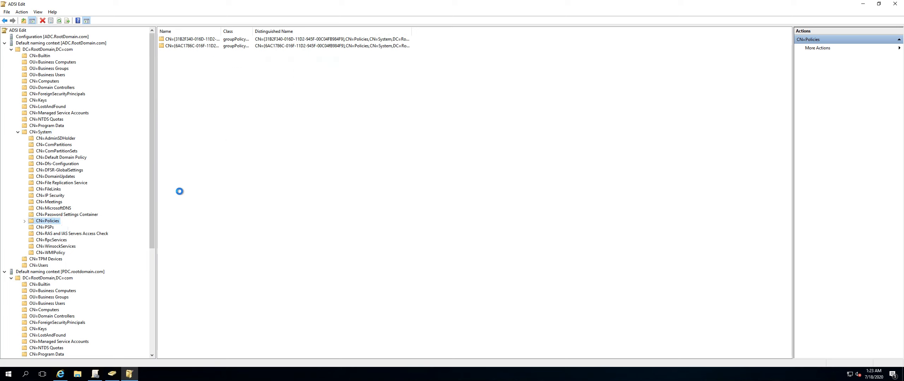
# Open a command prompt from Run and run Repadmin /syncall /EAP to synchronize all domain controllers.
pyautogui.rightClick(9, 374)
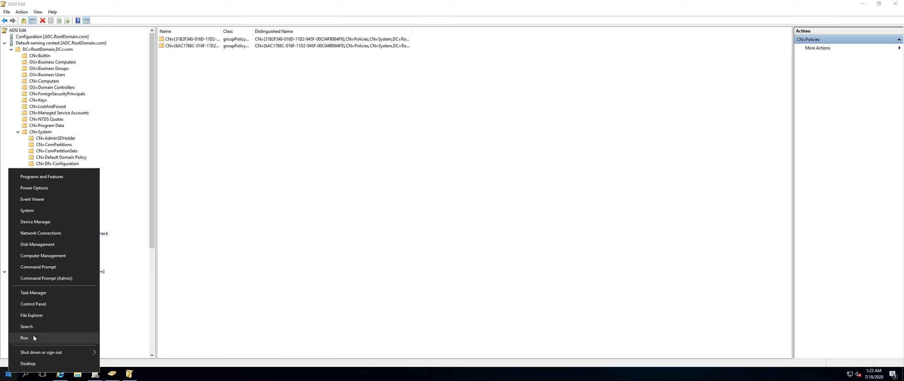
pyautogui.click(34, 338)
pyautogui.write('cmd')
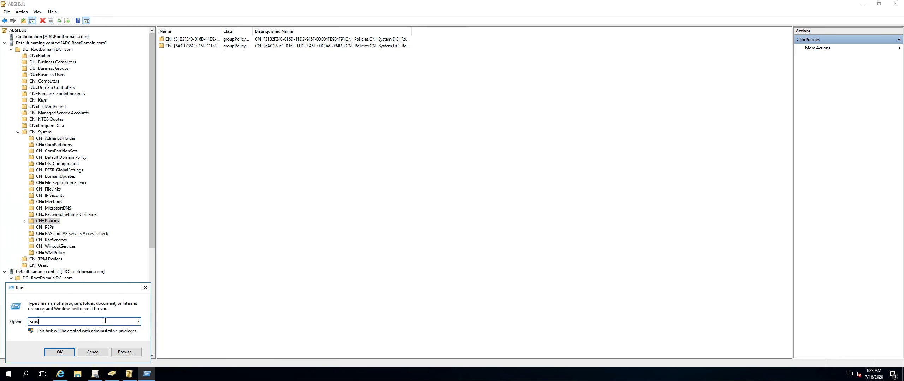
pyautogui.press('Return')
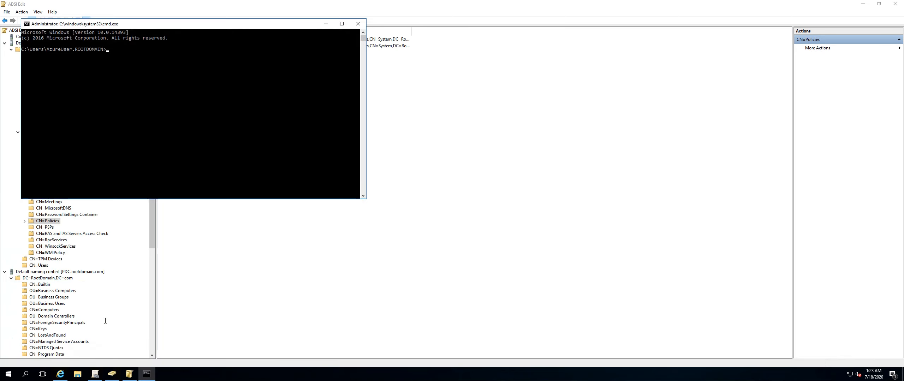
pyautogui.write('Repadmin /syncall /EAP')
pyautogui.press('Return')
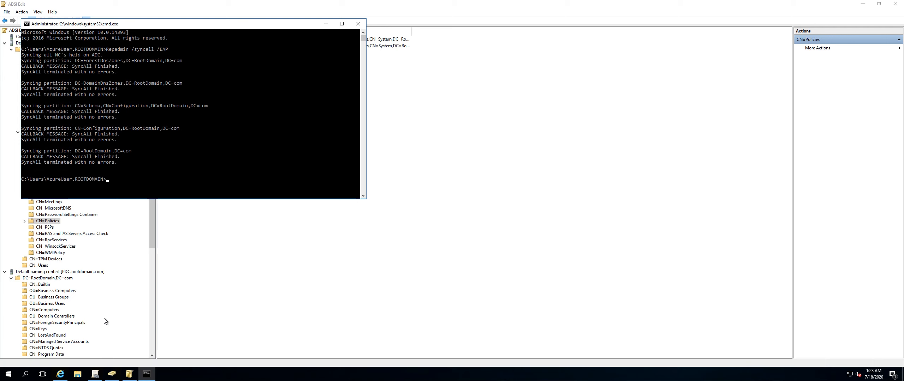
# Refresh the ADC connection and re-expand its System and Policies containers, selecting the first policy GUID.
pyautogui.click(204, 251)
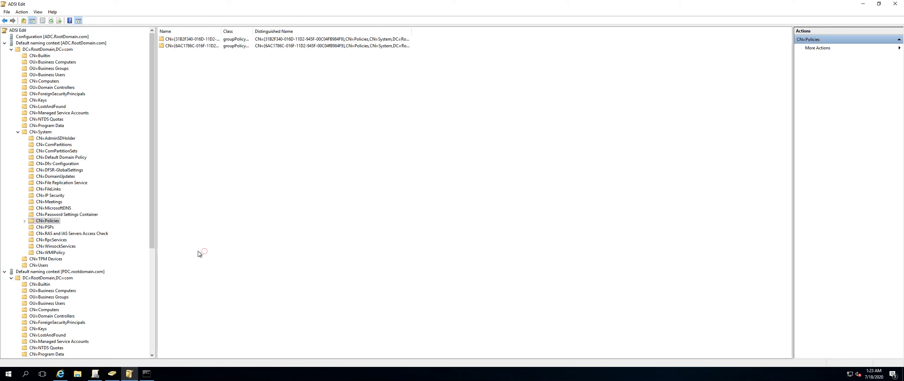
pyautogui.click(43, 44)
pyautogui.click(42, 21)
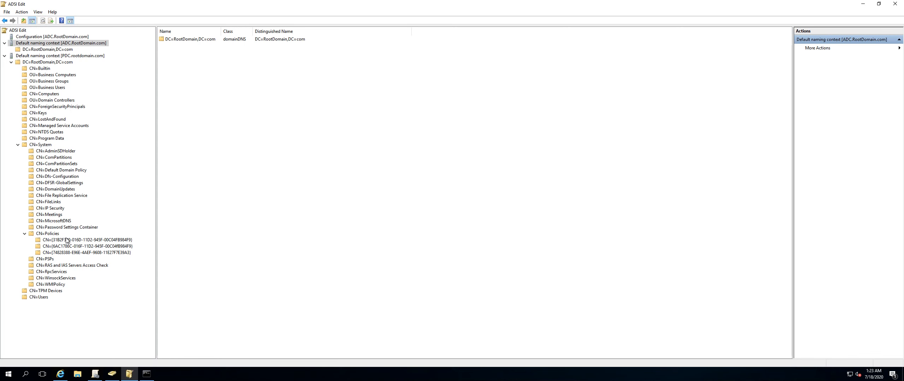
pyautogui.doubleClick(44, 49)
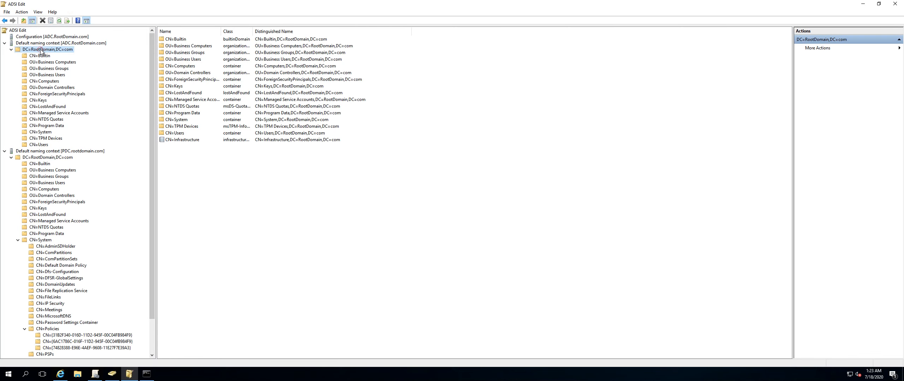
pyautogui.doubleClick(40, 132)
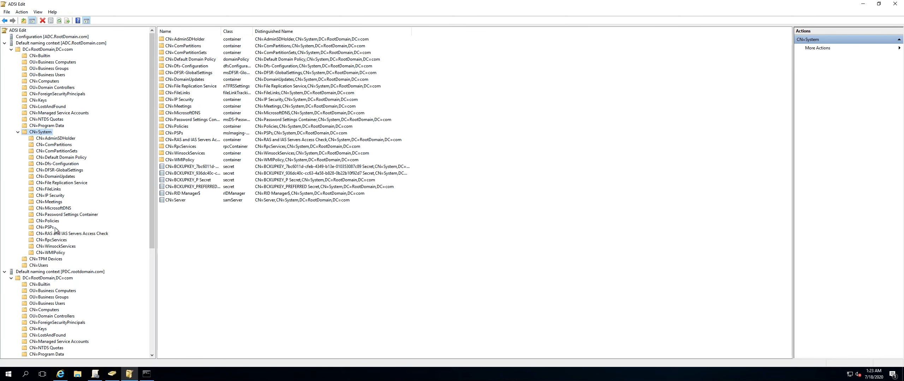
pyautogui.doubleClick(54, 221)
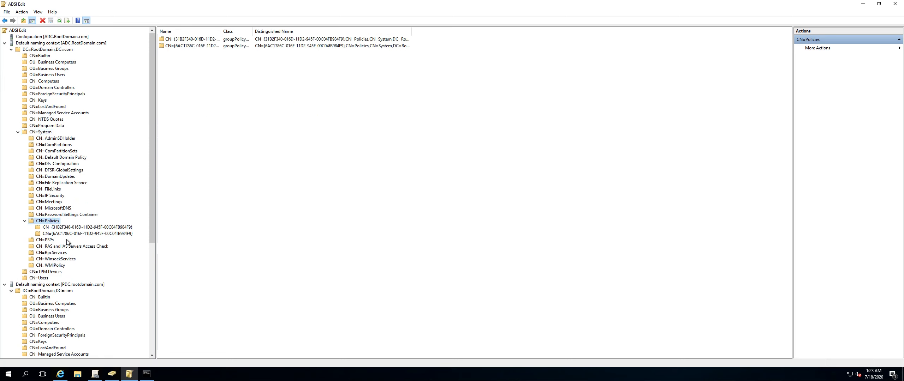
pyautogui.click(69, 228)
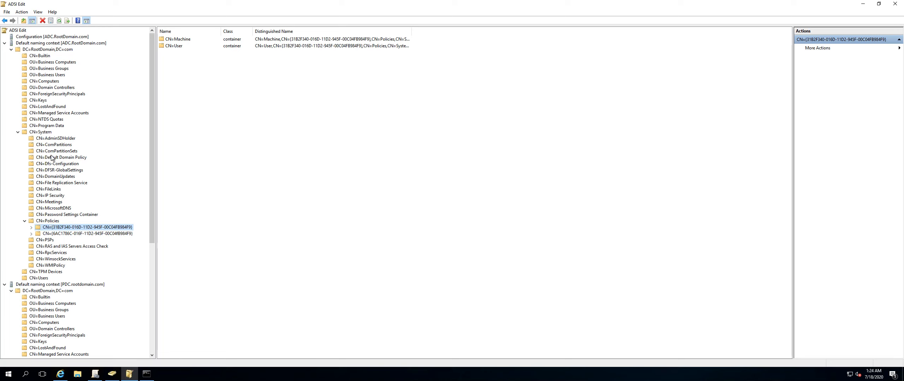
# Launch Active Directory Sites and Services by running Dssite.msc from the Run dialog.
pyautogui.click(10, 378)
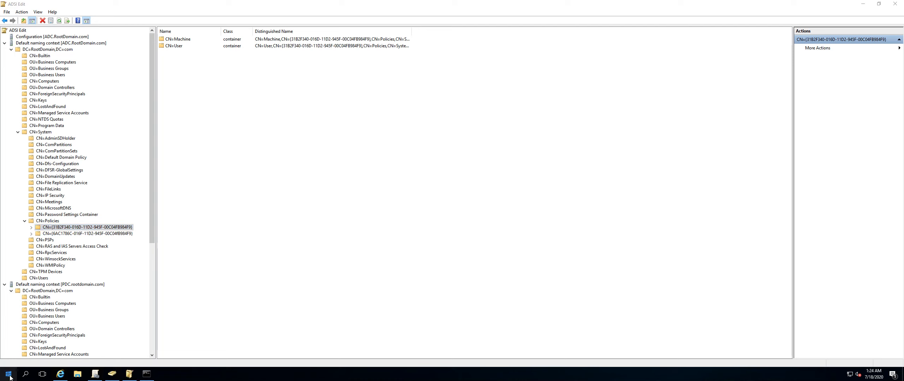
pyautogui.click(29, 340)
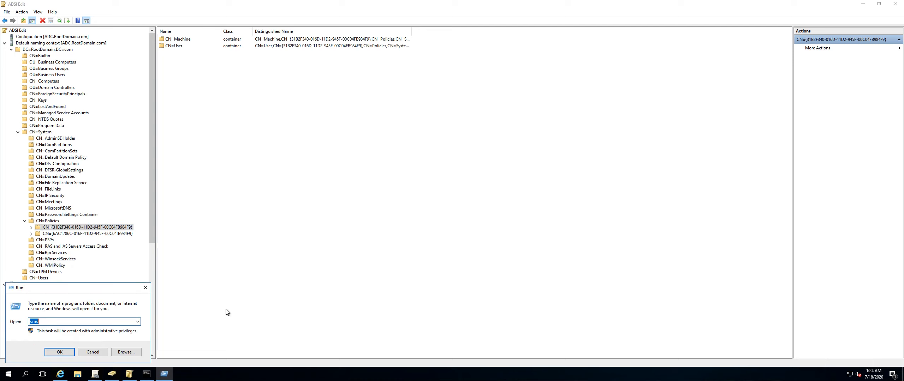
pyautogui.write('Dssite.')
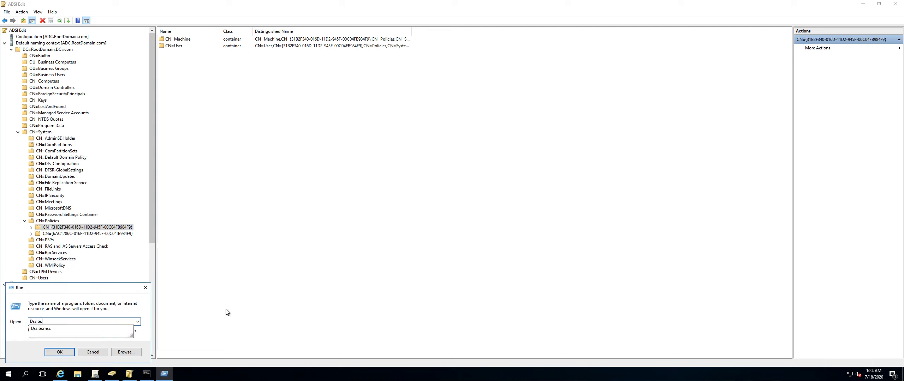
pyautogui.write('msc')
pyautogui.press('Return')
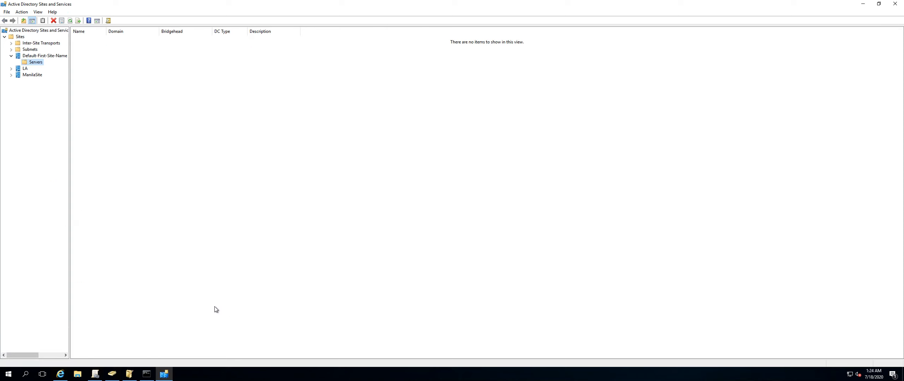
# Expand the LA and ManilaSite servers and force Replicate Now on the ADC's NTDS Settings connection from PDC.
pyautogui.doubleClick(27, 74)
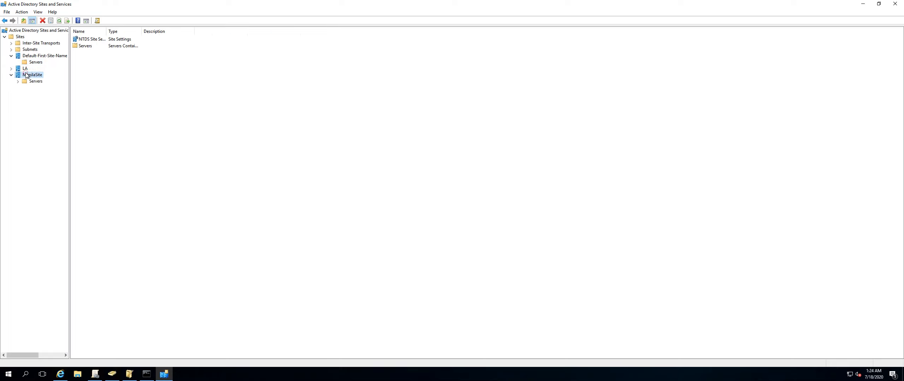
pyautogui.doubleClick(24, 69)
pyautogui.doubleClick(36, 75)
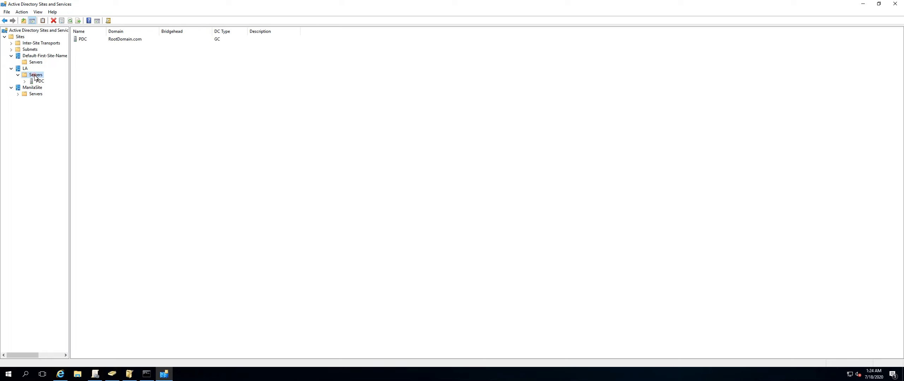
pyautogui.click(35, 95)
pyautogui.doubleClick(36, 94)
pyautogui.doubleClick(40, 100)
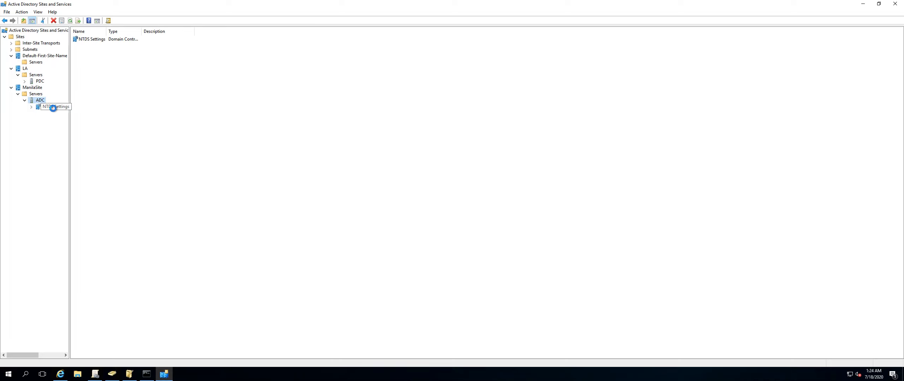
pyautogui.click(52, 107)
pyautogui.rightClick(97, 39)
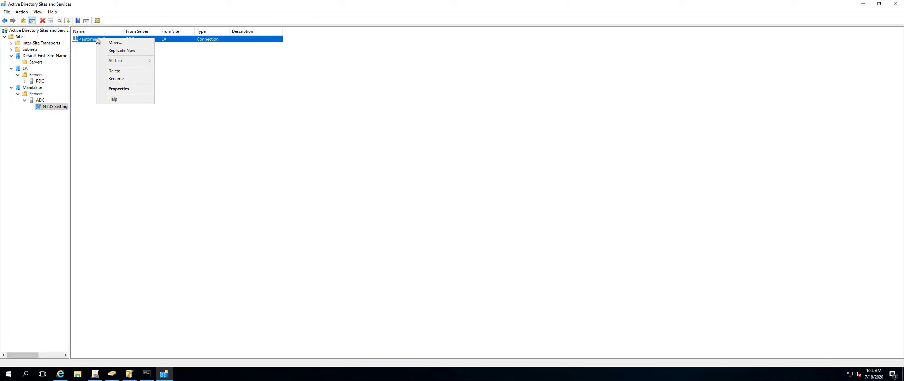
pyautogui.click(125, 50)
pyautogui.click(518, 218)
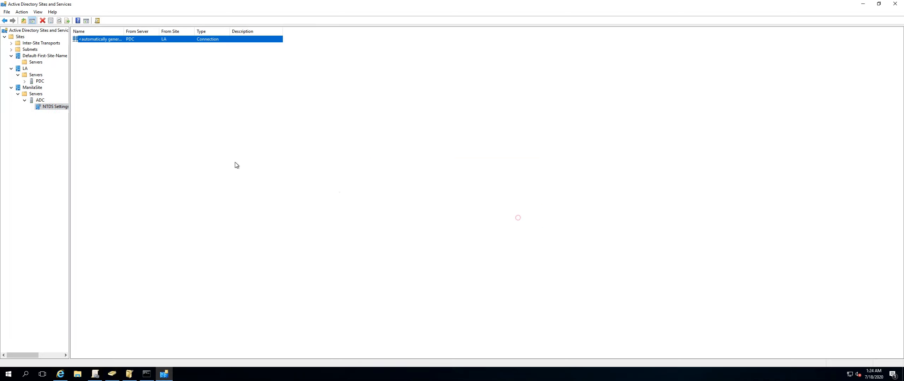
# Expand PDC under LA and force Replicate Now on its NTDS Settings connection from ADC.
pyautogui.click(40, 81)
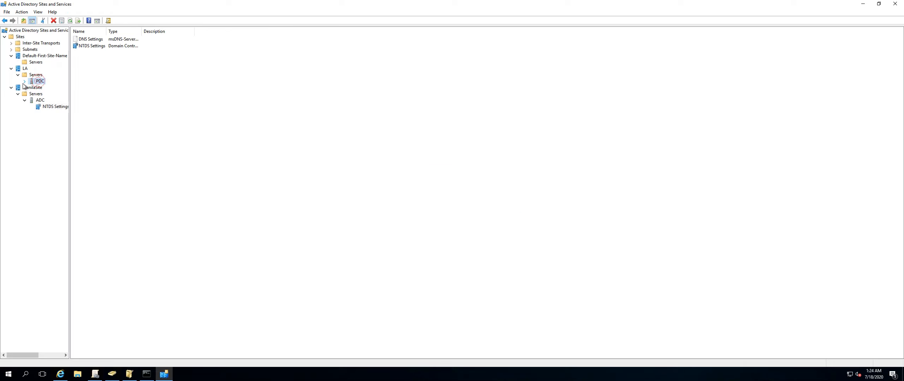
pyautogui.click(24, 81)
pyautogui.click(38, 87)
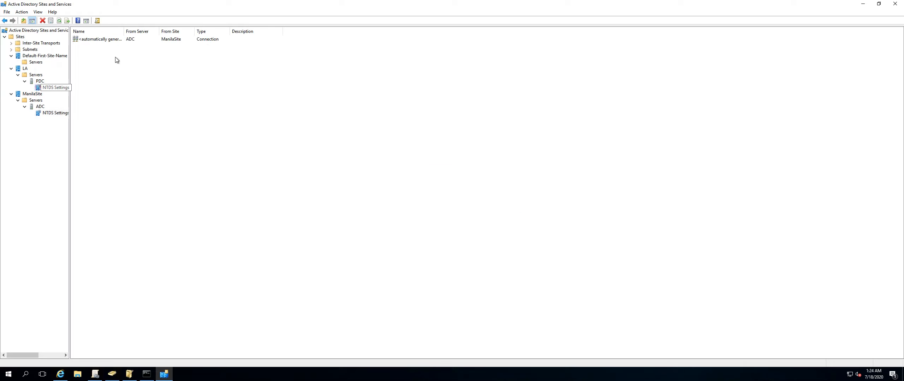
pyautogui.rightClick(96, 40)
pyautogui.click(117, 54)
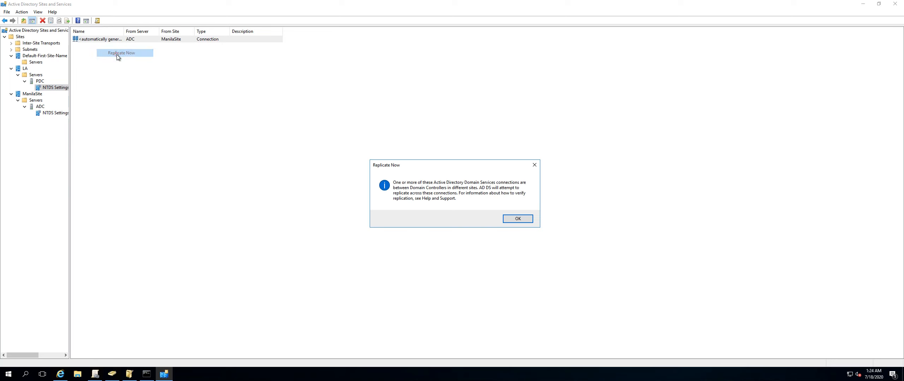
pyautogui.click(512, 218)
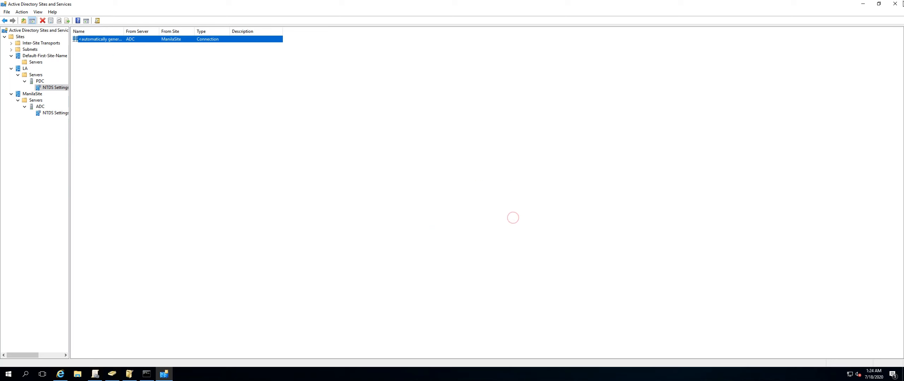
# Refresh the Policies container under the ADC connection in ADSI Edit and select the newly listed policy GUID.
pyautogui.click(863, 3)
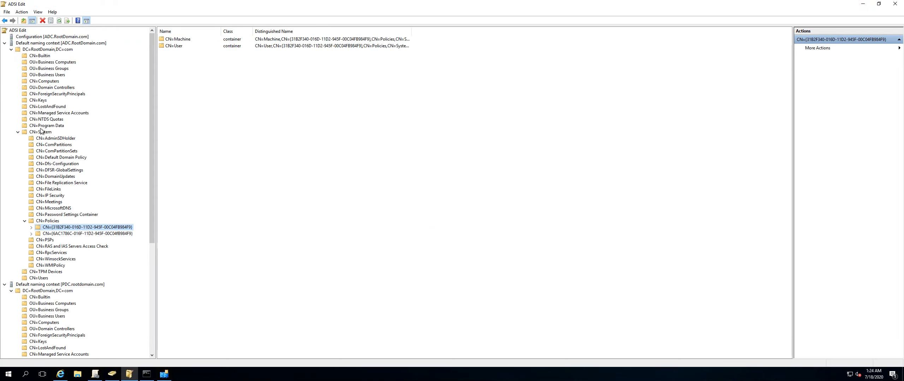
pyautogui.click(48, 221)
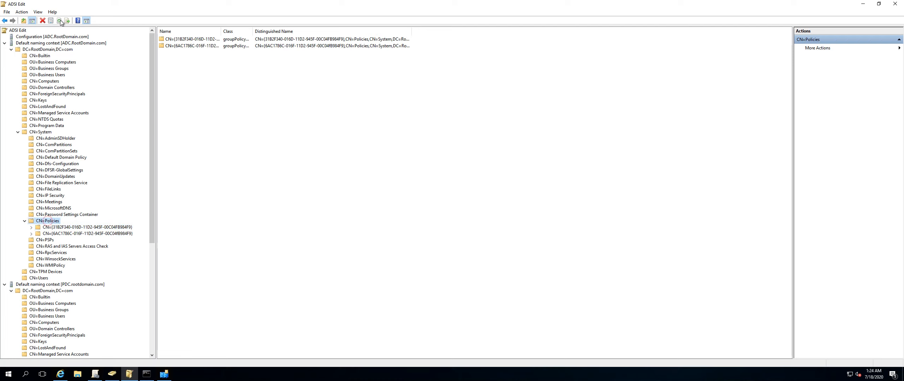
pyautogui.click(60, 21)
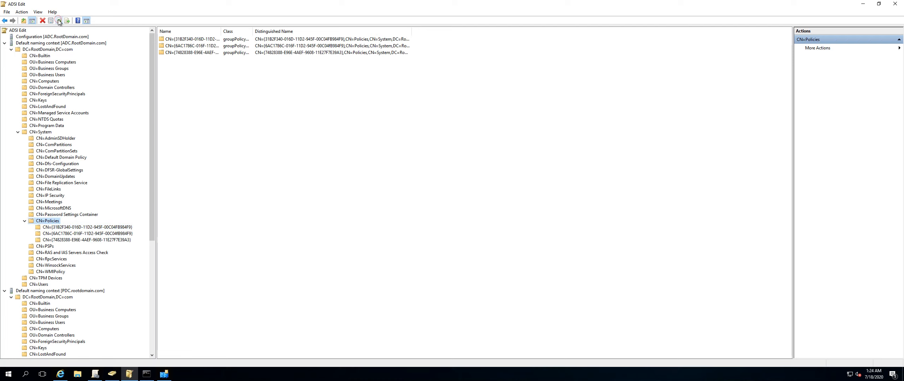
pyautogui.click(66, 240)
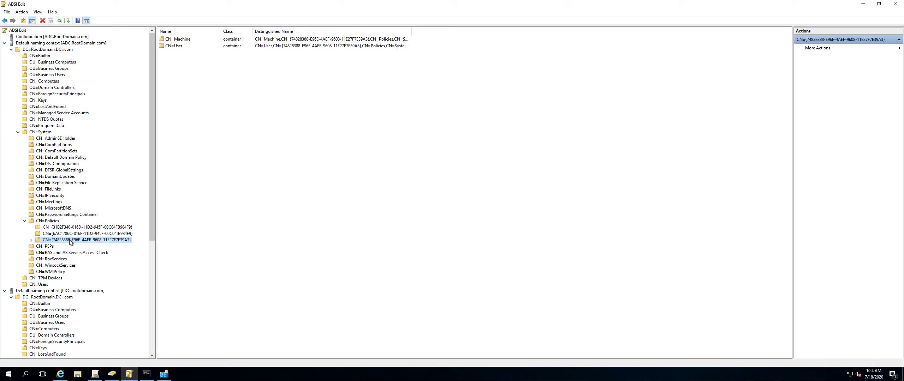
# Open the LA-Manila IP site link's properties to review its cost and replication interval, then close them.
pyautogui.click(164, 375)
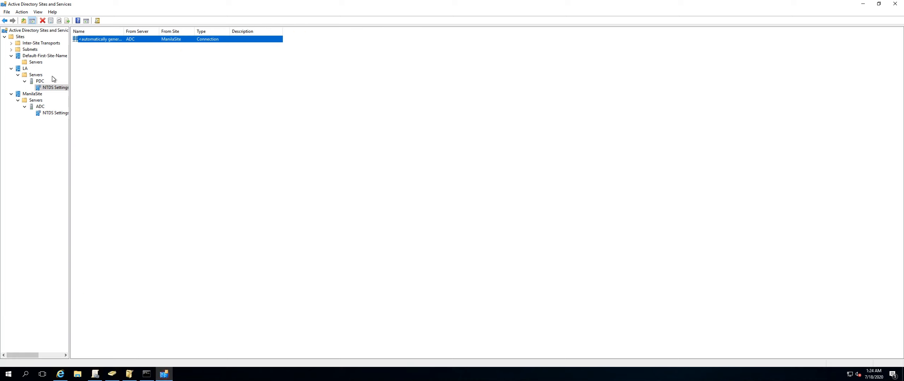
pyautogui.click(37, 56)
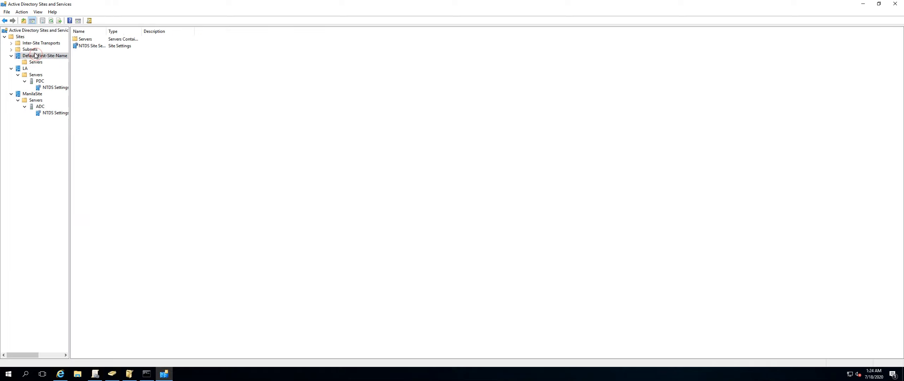
pyautogui.click(34, 43)
pyautogui.doubleClick(35, 44)
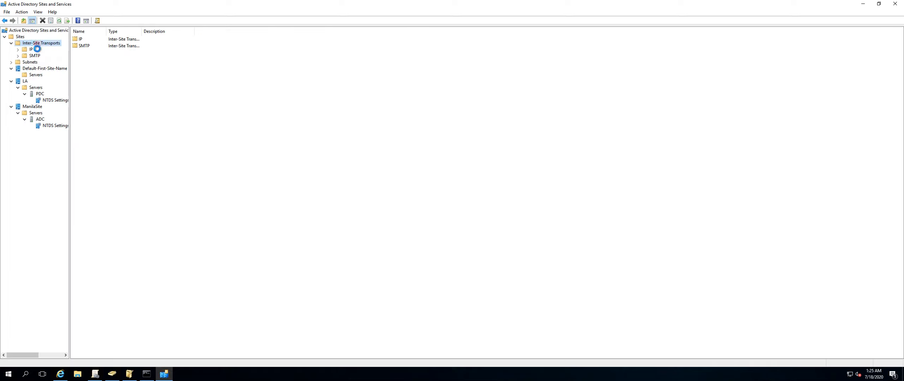
pyautogui.click(32, 50)
pyautogui.doubleClick(93, 47)
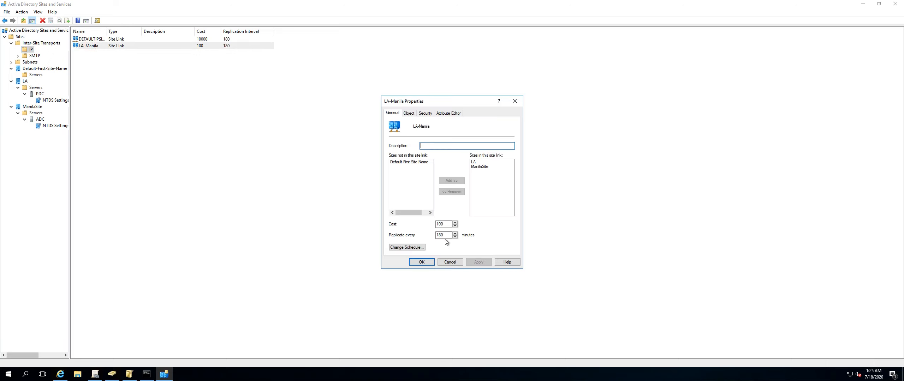
pyautogui.click(459, 263)
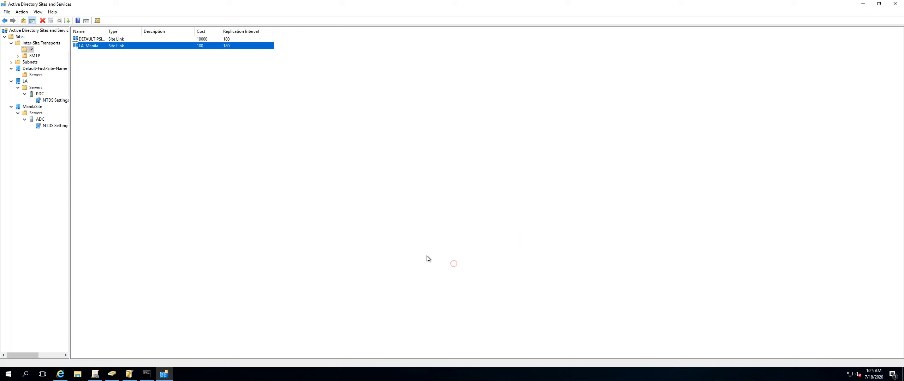
pyautogui.click(48, 100)
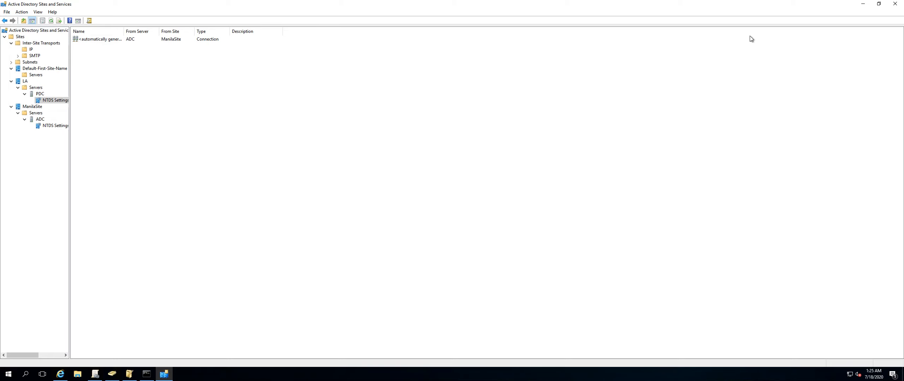
# Expand the new policy GUID and review the attributes in the CN=Machine container's properties.
pyautogui.click(866, 4)
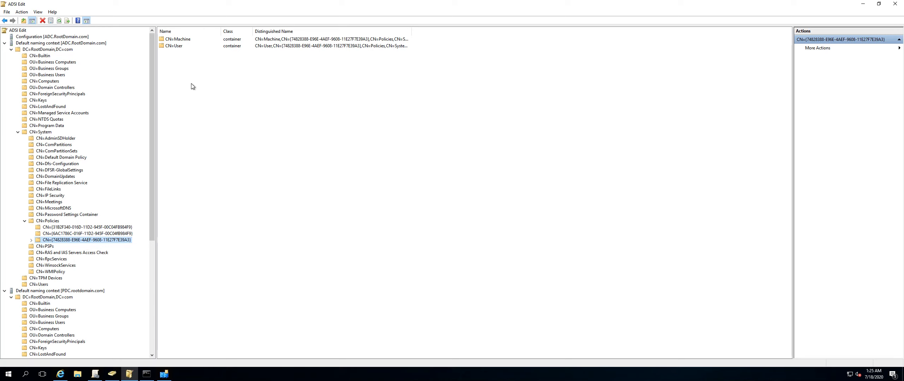
pyautogui.doubleClick(178, 47)
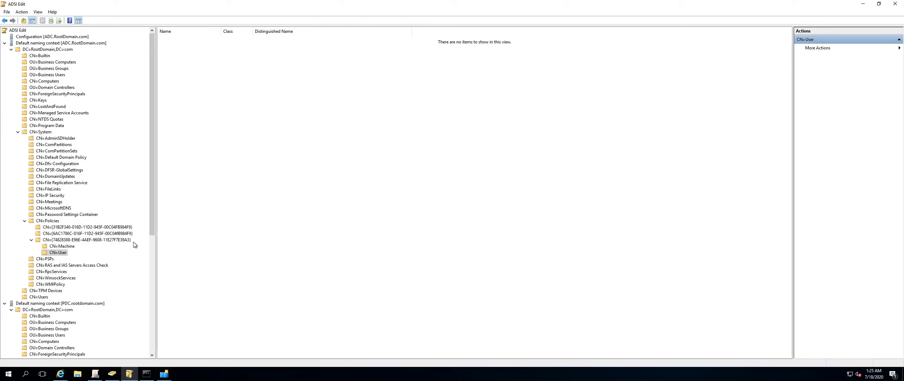
pyautogui.click(70, 247)
pyautogui.rightClick(70, 248)
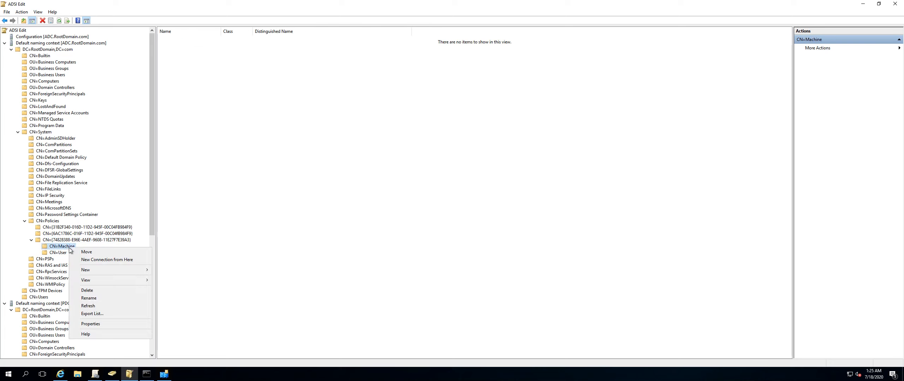
pyautogui.click(89, 330)
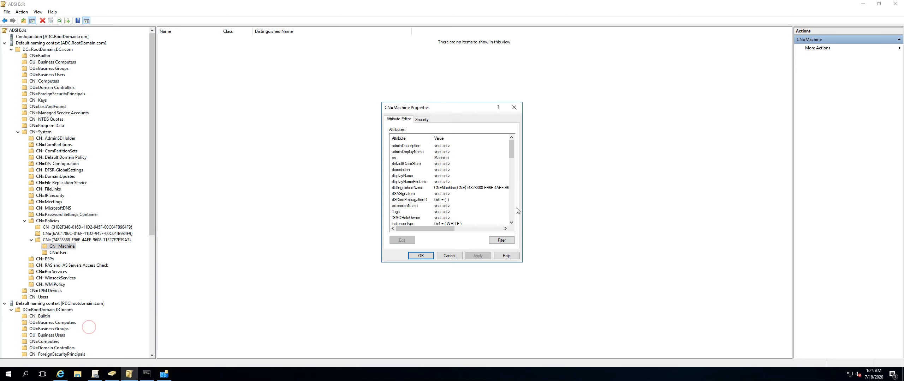
pyautogui.click(411, 165)
pyautogui.scroll(-3, 423, 200)
pyautogui.scroll(-4, 423, 200)
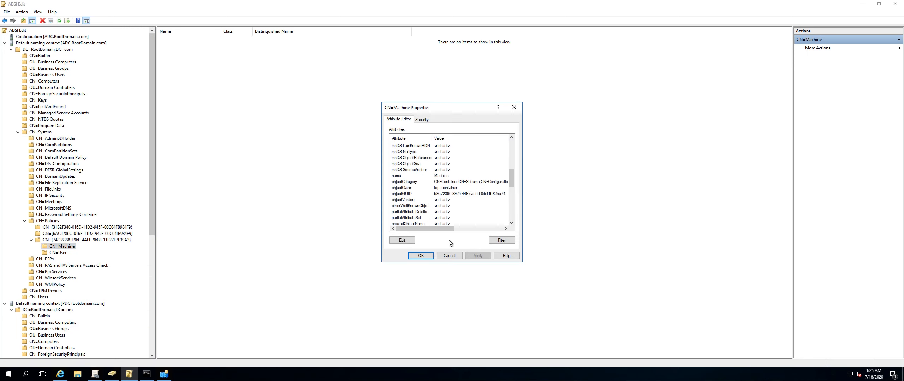
pyautogui.click(449, 255)
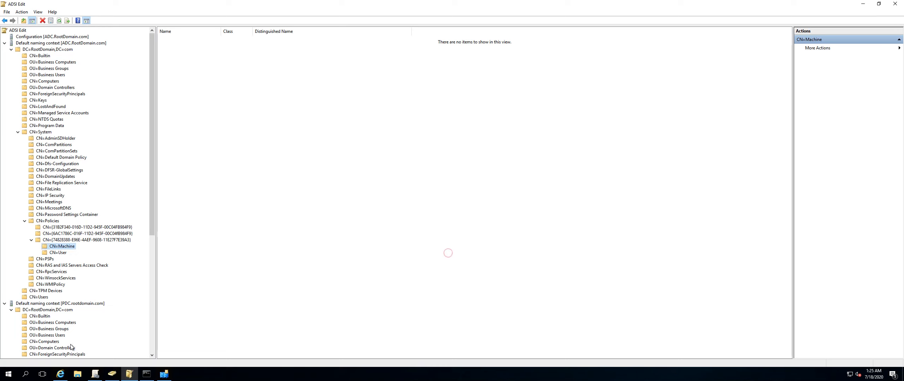
# Open the local SYSVOL folder from Run and browse into the domain Policies folder.
pyautogui.click(9, 377)
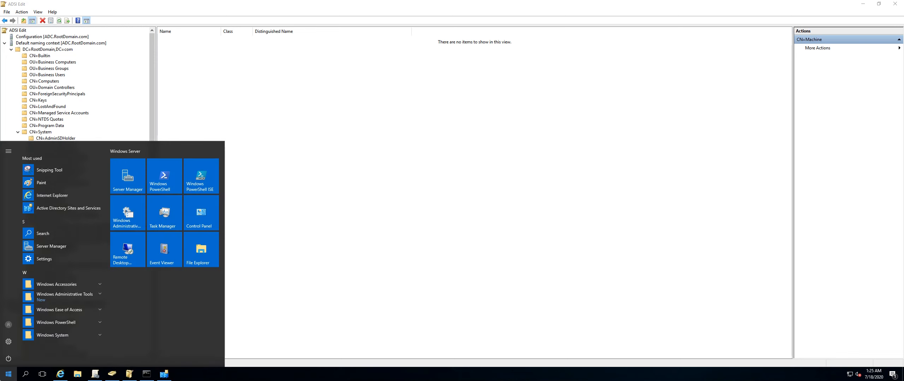
pyautogui.rightClick(5, 377)
pyautogui.click(20, 344)
pyautogui.write('sys')
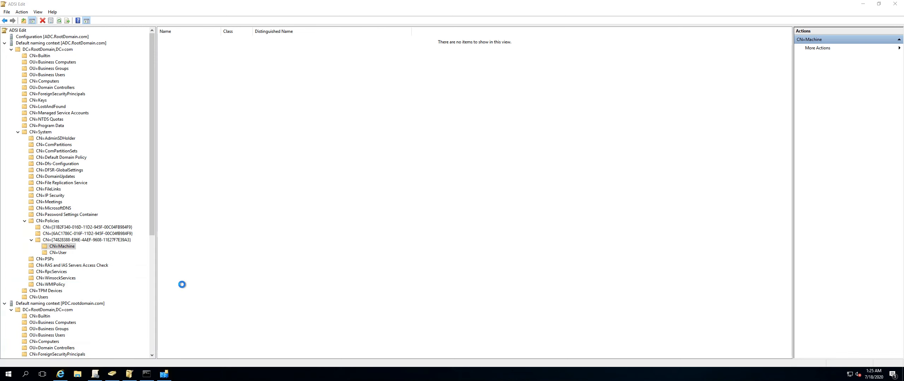
pyautogui.doubleClick(555, 155)
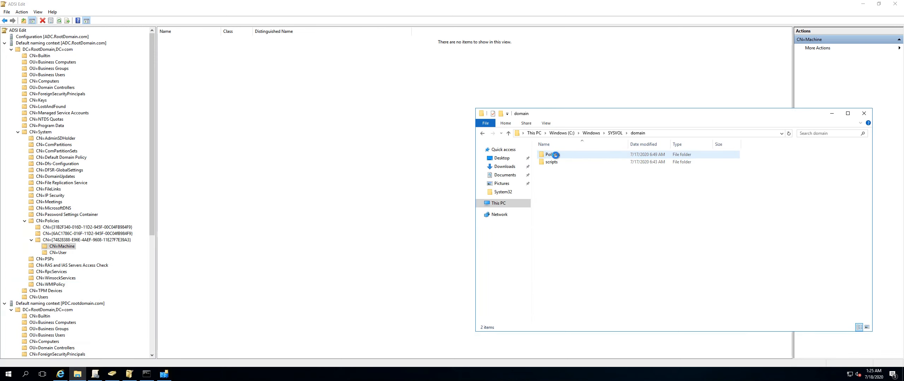
pyautogui.doubleClick(555, 155)
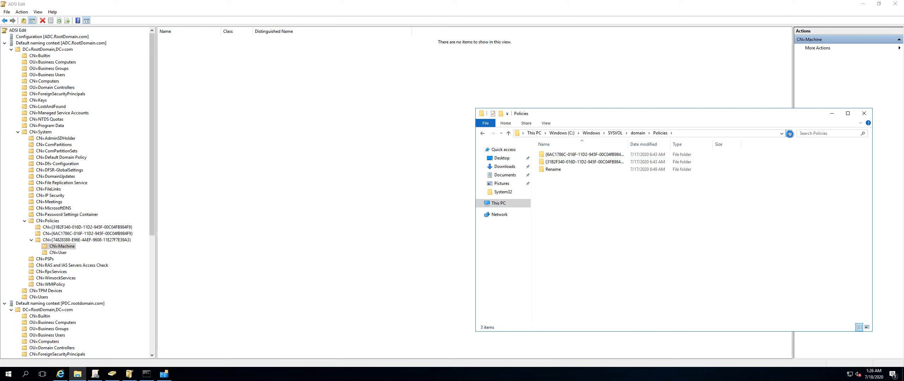
# Refresh the local Policies folder listing.
pyautogui.click(789, 133)
pyautogui.click(690, 134)
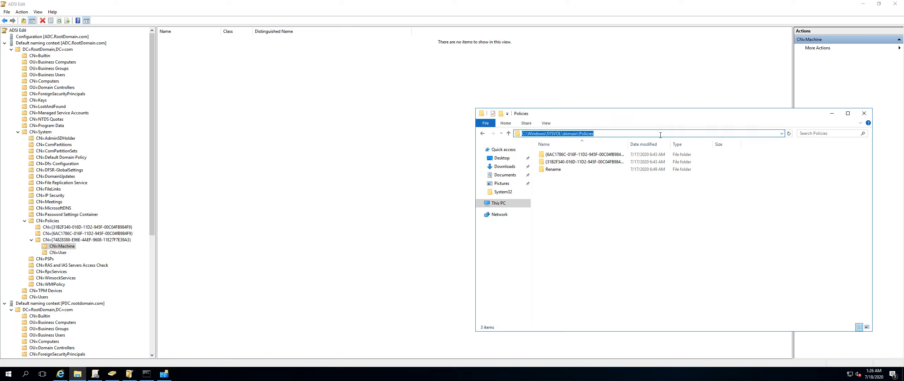
pyautogui.click(789, 134)
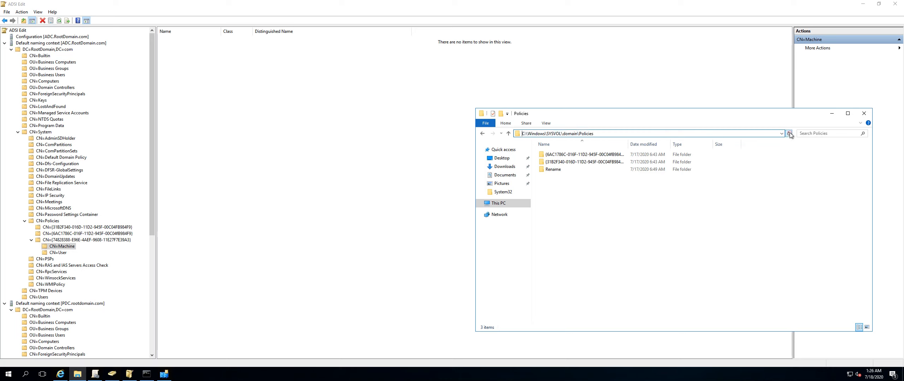
# Navigate to \\PDC\sysvol and open the RootDomain.com folder on the PDC.
pyautogui.click(637, 135)
pyautogui.doubleClick(637, 134)
pyautogui.click(637, 135)
pyautogui.tripleClick(637, 134)
pyautogui.tripleClick(637, 134)
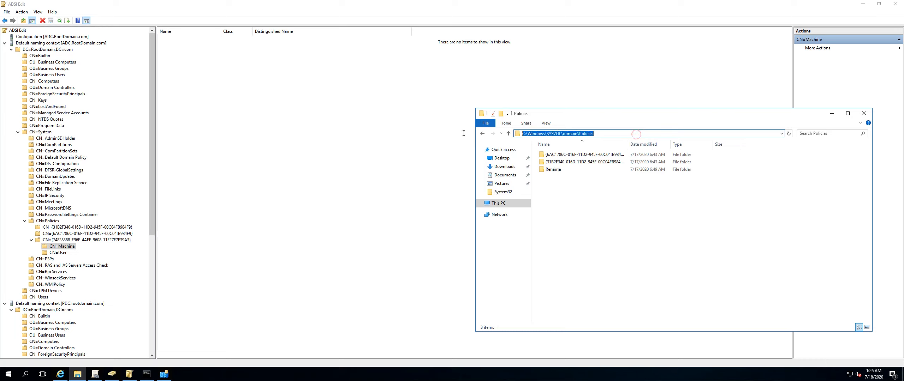
pyautogui.write('\\PDC')
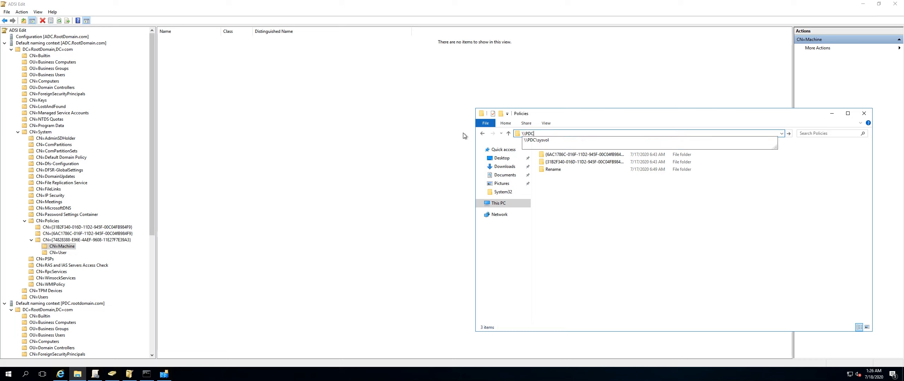
pyautogui.press('Down')
pyautogui.press('Return')
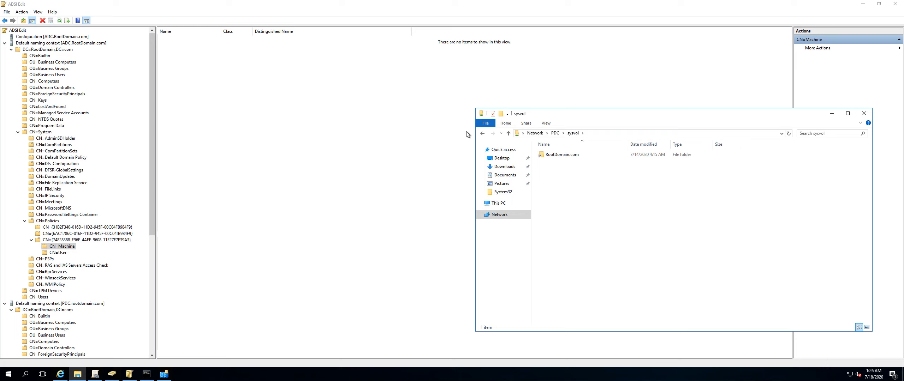
pyautogui.doubleClick(567, 156)
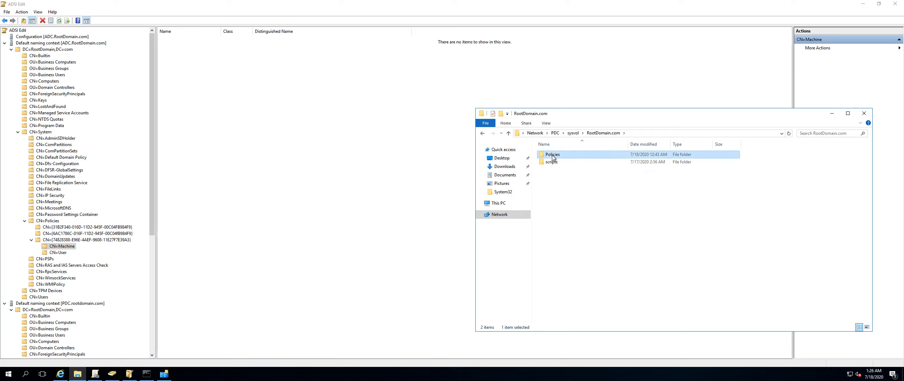
# Open the Policies folder and the new policy's GUID folder on the PDC share and examine its Machine, User and GPT contents.
pyautogui.doubleClick(553, 156)
pyautogui.click(561, 170)
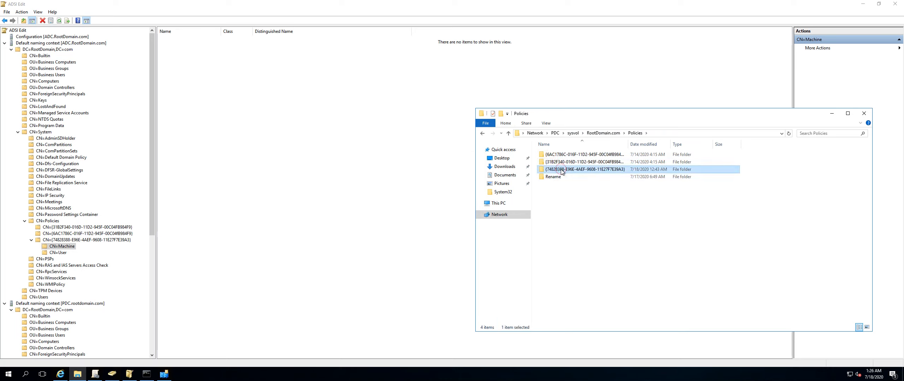
pyautogui.doubleClick(561, 170)
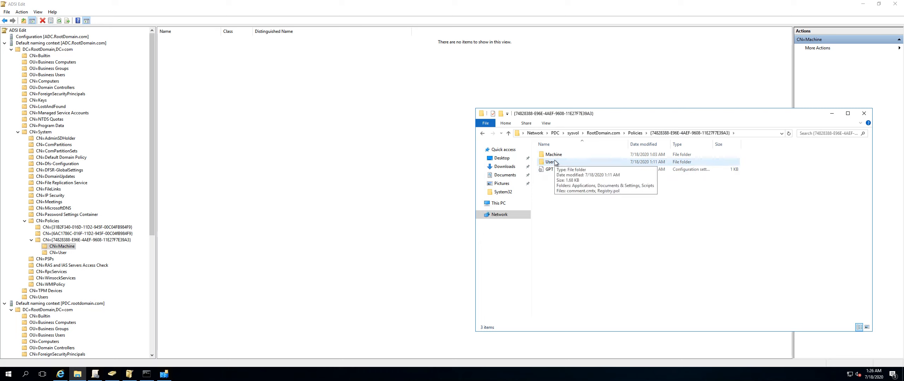
pyautogui.click(556, 171)
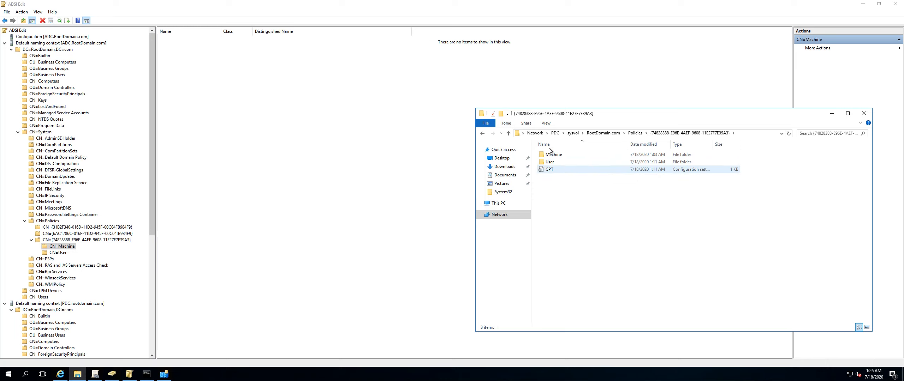
pyautogui.click(552, 157)
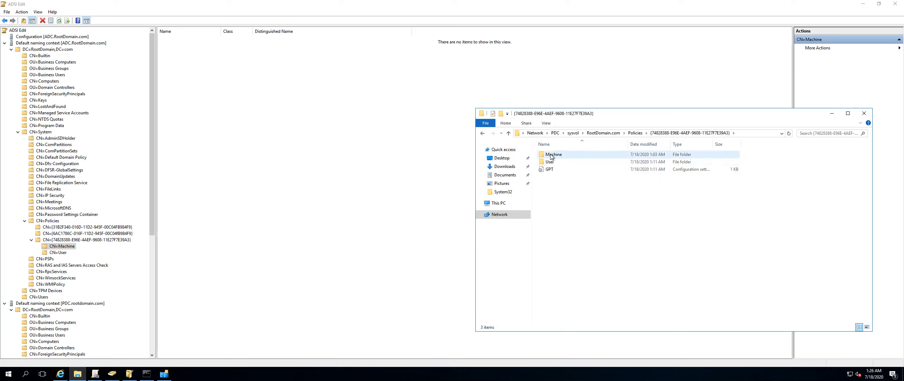
pyautogui.click(553, 170)
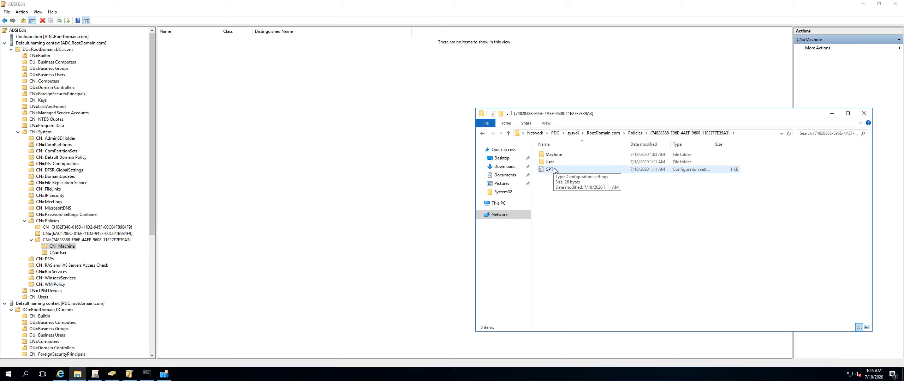
pyautogui.click(637, 134)
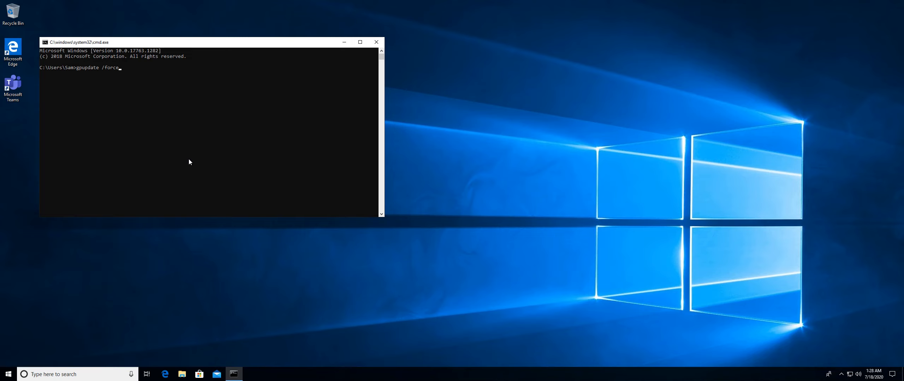
# Run gpupdate /force on the client, then log off the user session.
pyautogui.press('Return')
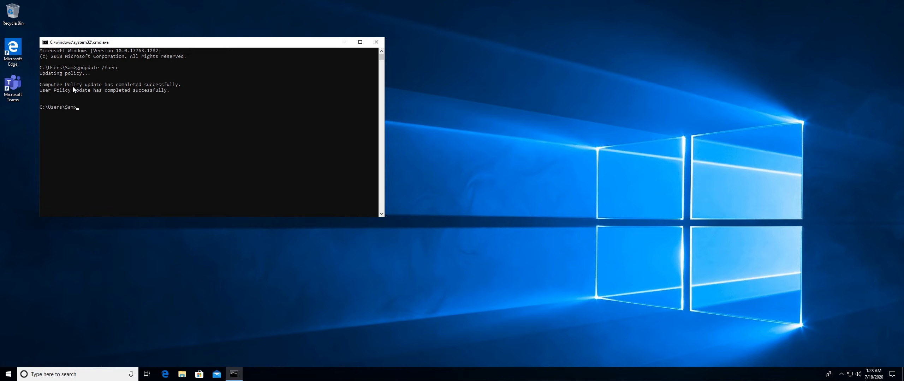
pyautogui.rightClick(8, 374)
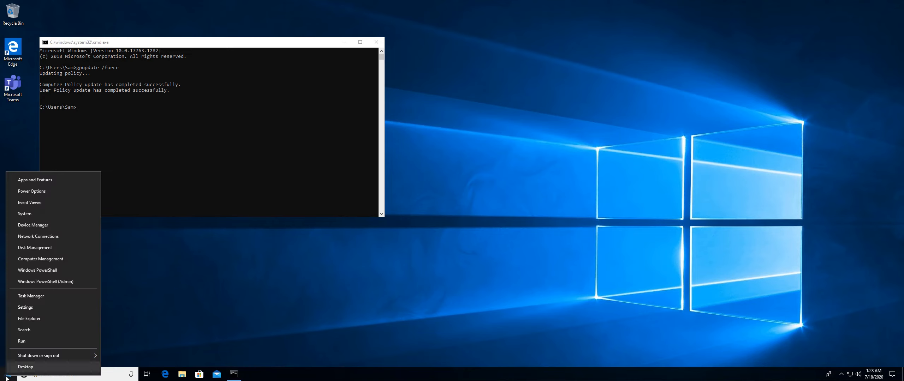
pyautogui.click(163, 174)
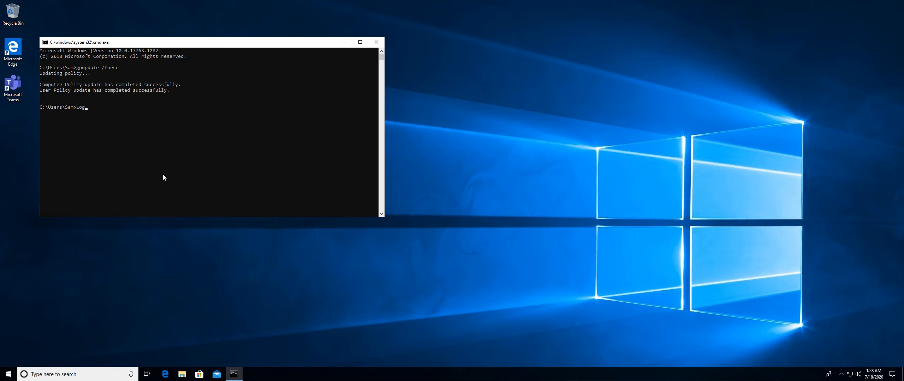
pyautogui.write('ff')
pyautogui.press('Return')
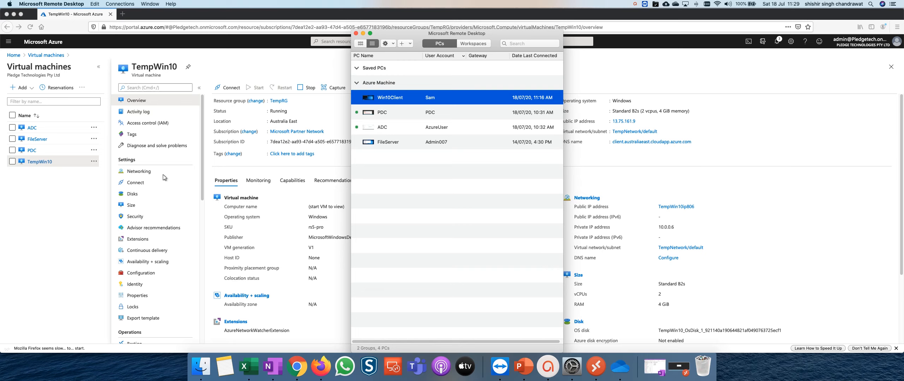
# Try to reach sysvol from the Explorer address bar, then close the browser window it opens.
pyautogui.hotkey('ctrl', 'Right')
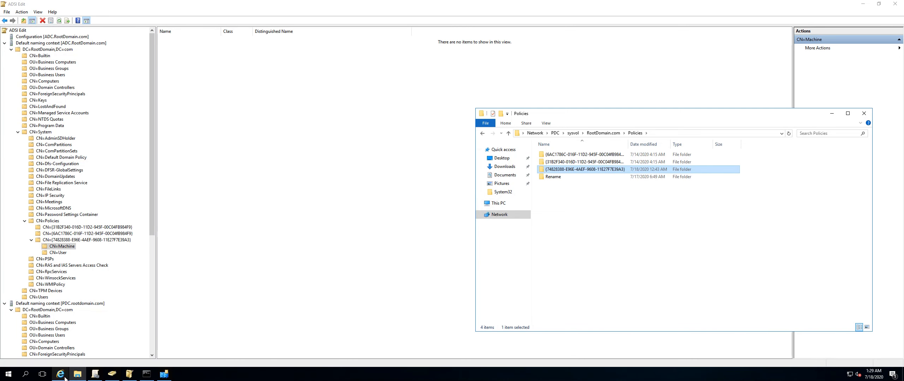
pyautogui.click(77, 374)
pyautogui.click(77, 375)
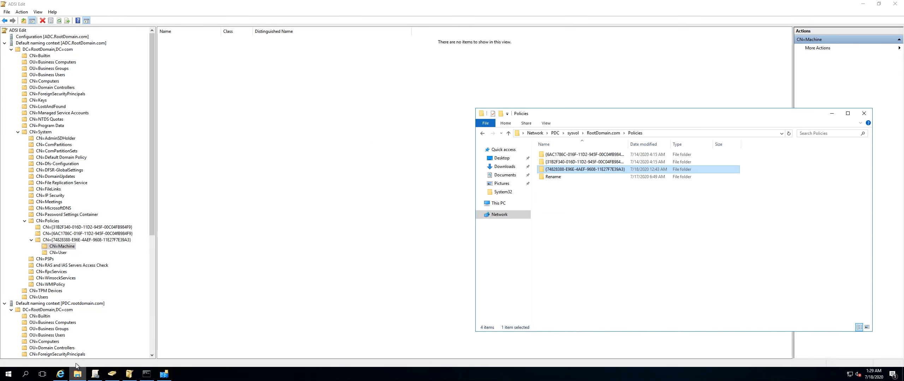
pyautogui.click(675, 134)
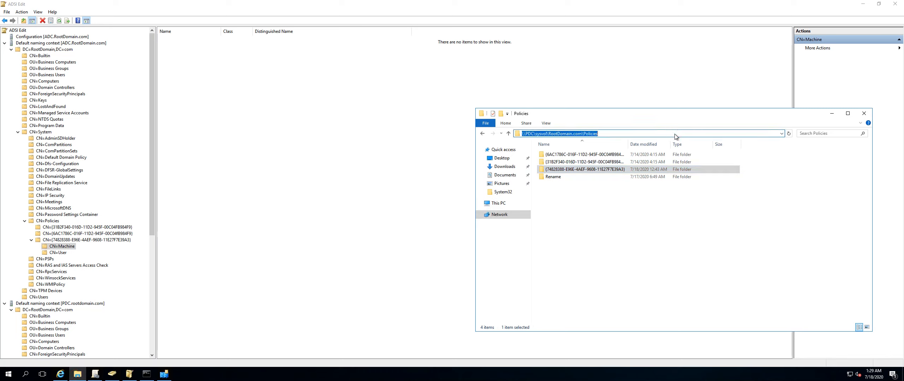
pyautogui.press('BackSpace')
pyautogui.write('sysvol')
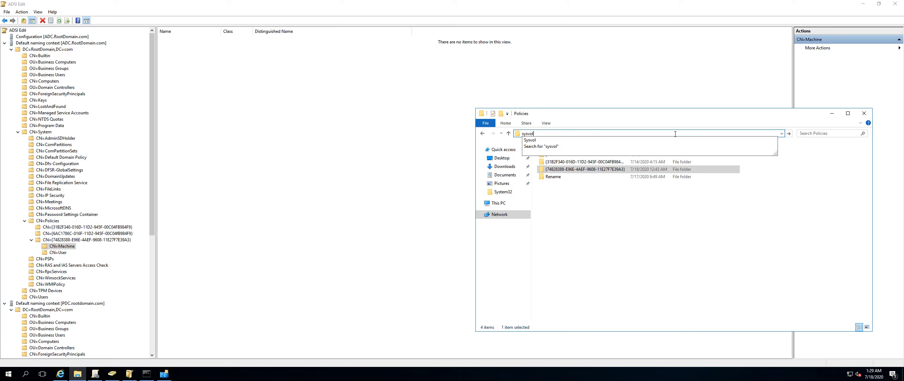
pyautogui.press('Return')
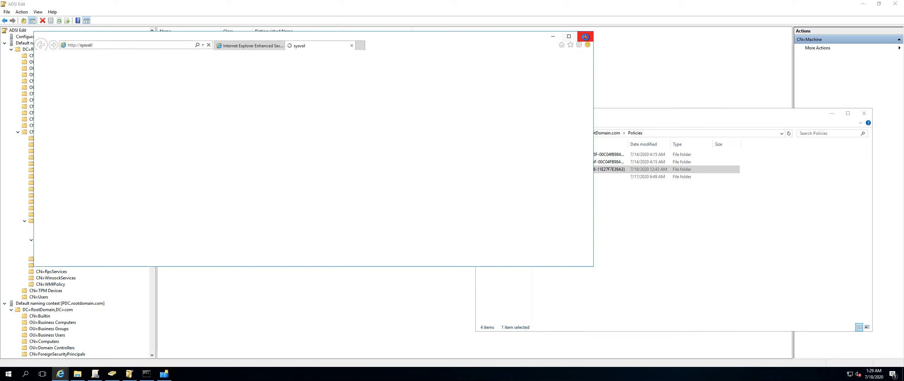
pyautogui.click(586, 36)
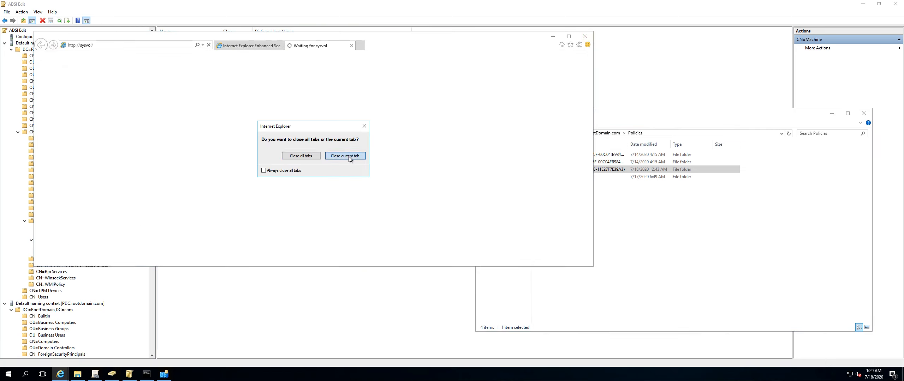
pyautogui.click(350, 159)
pyautogui.click(585, 37)
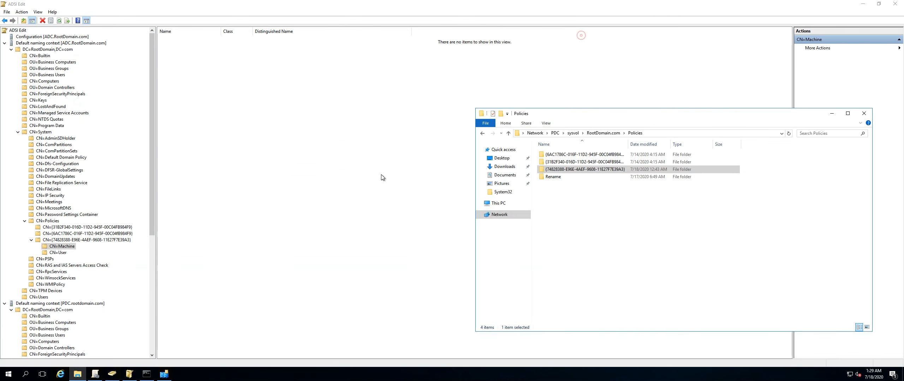
# Open the local SYSVOL folder from Run, browse into domain\Policies and refresh the listing.
pyautogui.rightClick(8, 374)
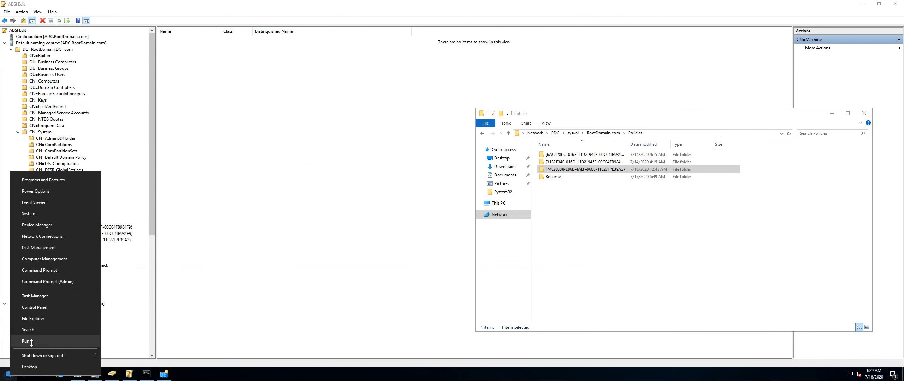
pyautogui.click(32, 342)
pyautogui.press('Return')
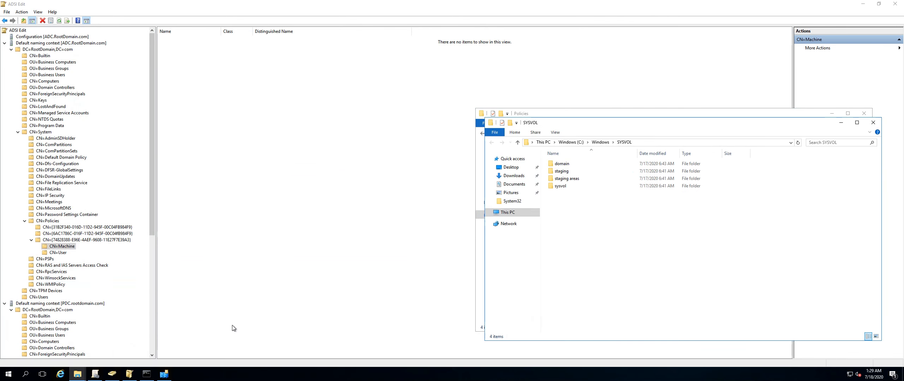
pyautogui.moveTo(598, 126); pyautogui.dragTo(189, 177)
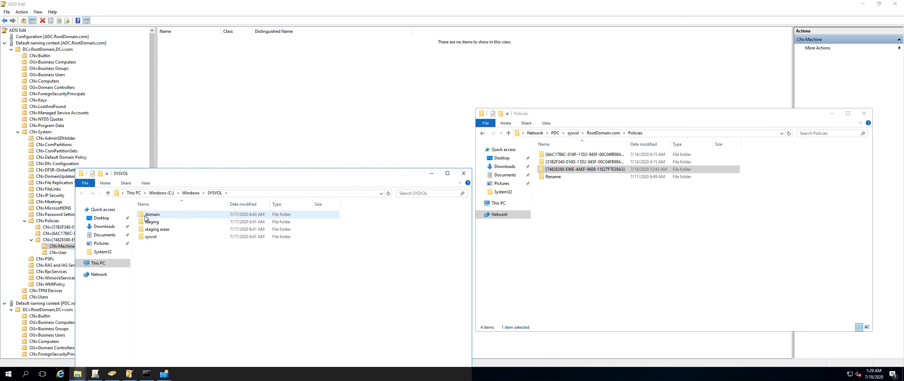
pyautogui.doubleClick(150, 214)
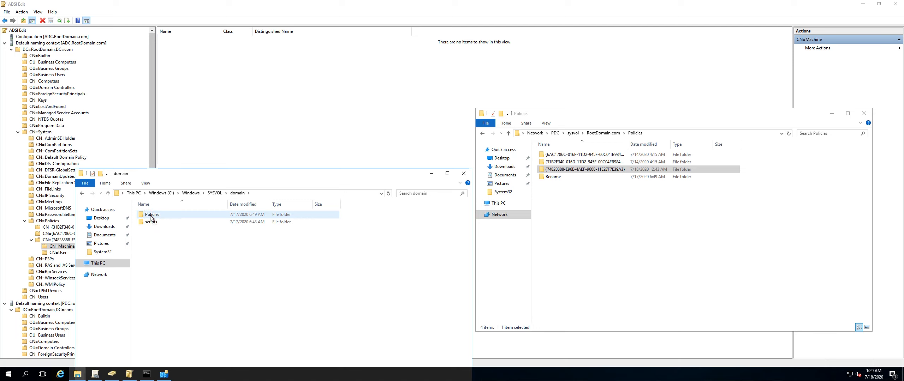
pyautogui.doubleClick(151, 215)
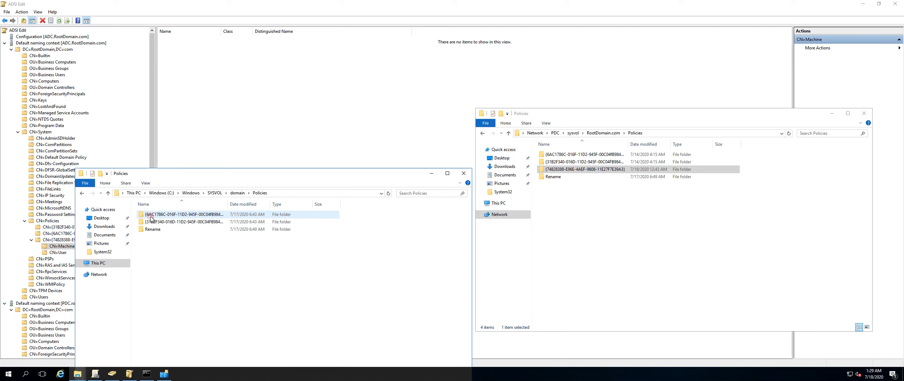
pyautogui.click(388, 194)
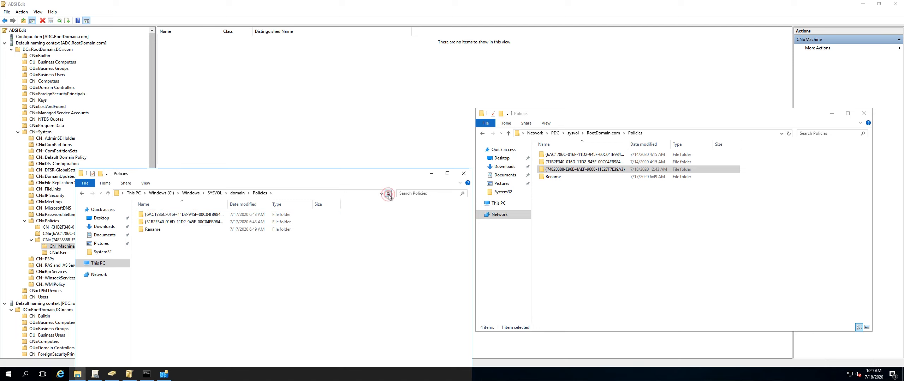
# Launch Event Viewer by running eventvwr.
pyautogui.rightClick(8, 373)
pyautogui.click(33, 337)
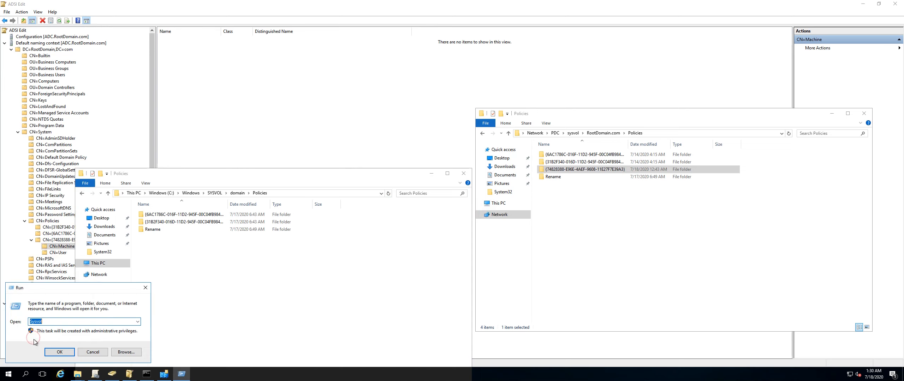
pyautogui.write('Evetvwr')
pyautogui.press('Return')
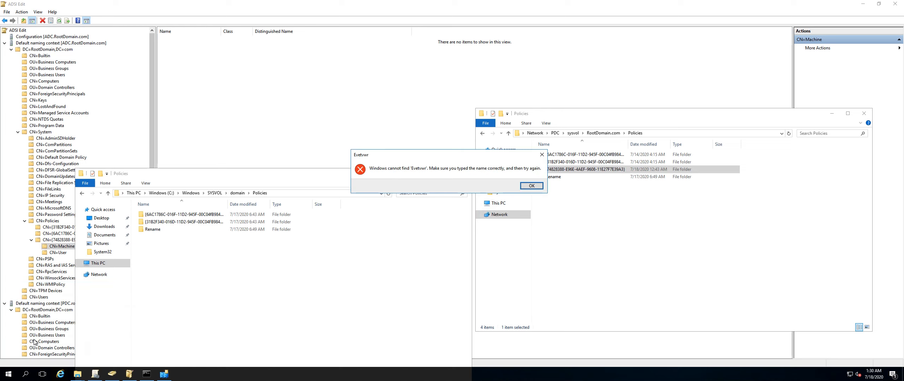
pyautogui.press('Return')
pyautogui.write('E')
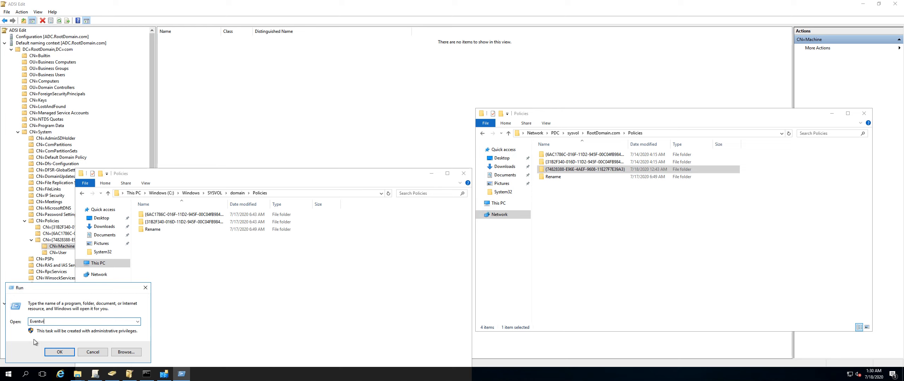
pyautogui.write('ventvwr')
pyautogui.press('Return')
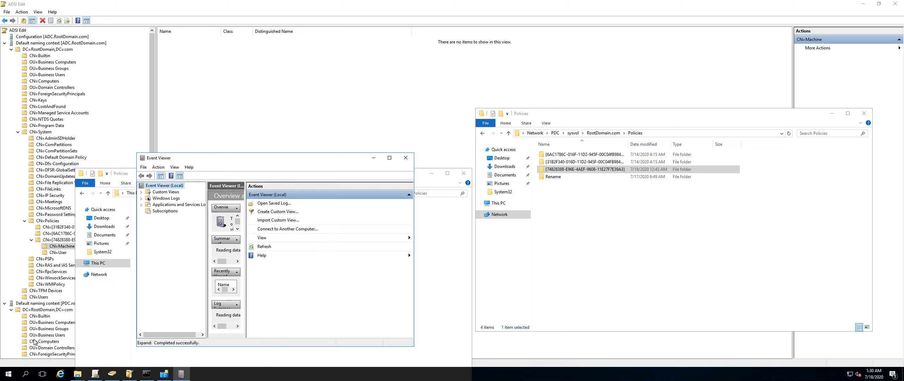
# Open the DFS Replication log under Applications and Services Logs.
pyautogui.click(162, 200)
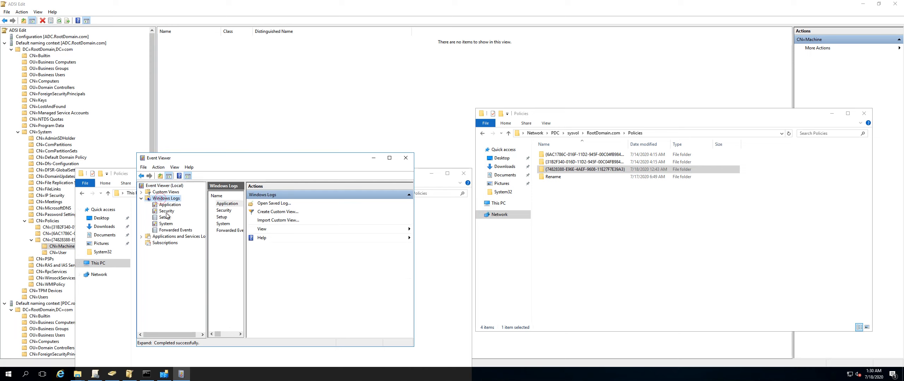
pyautogui.doubleClick(225, 161)
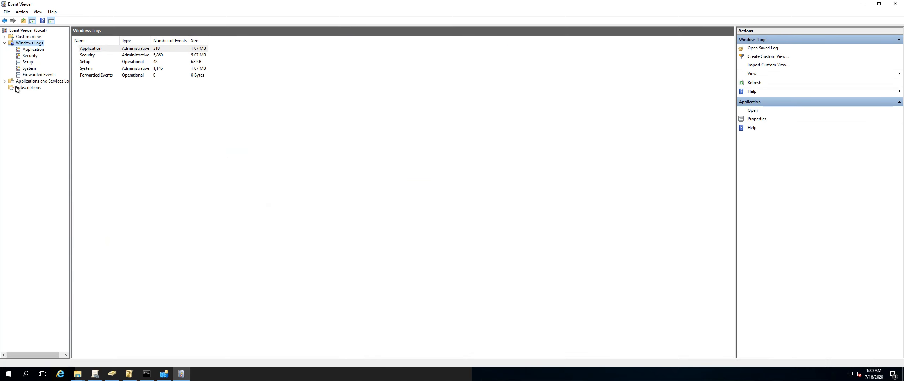
pyautogui.click(35, 81)
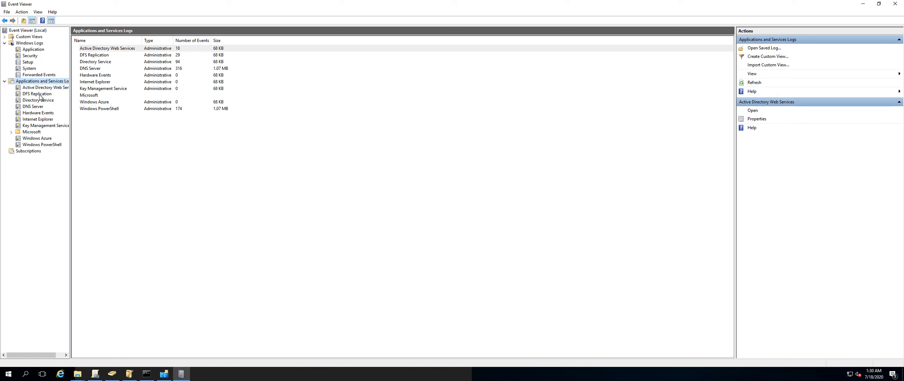
pyautogui.click(37, 94)
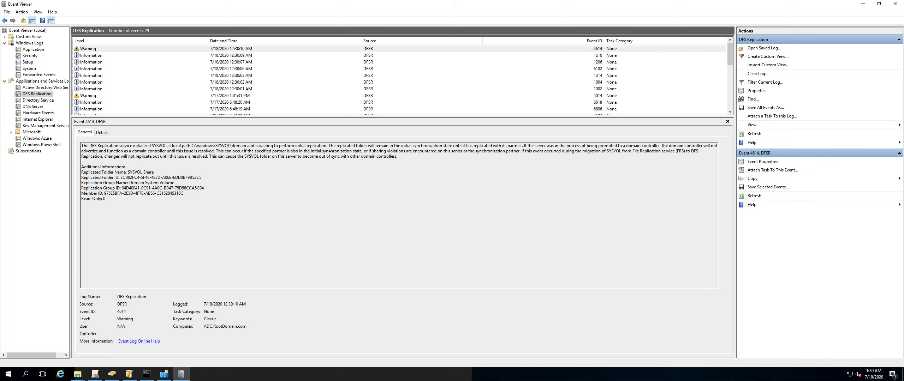
# Review the most recent DFS Replication events one by one.
pyautogui.click(232, 57)
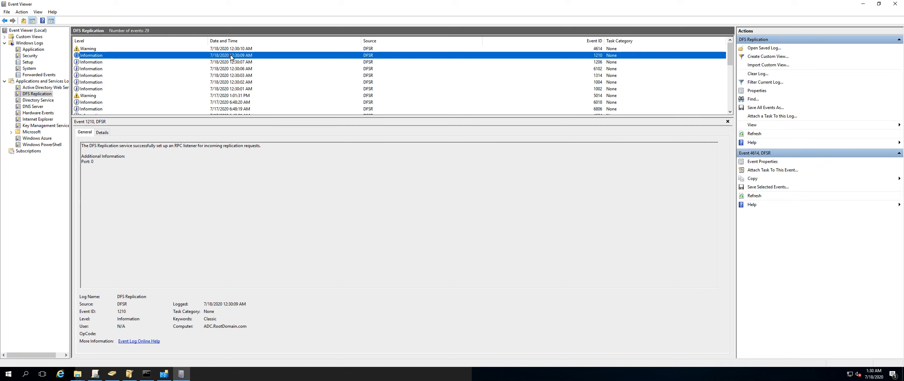
pyautogui.click(231, 63)
pyautogui.click(231, 76)
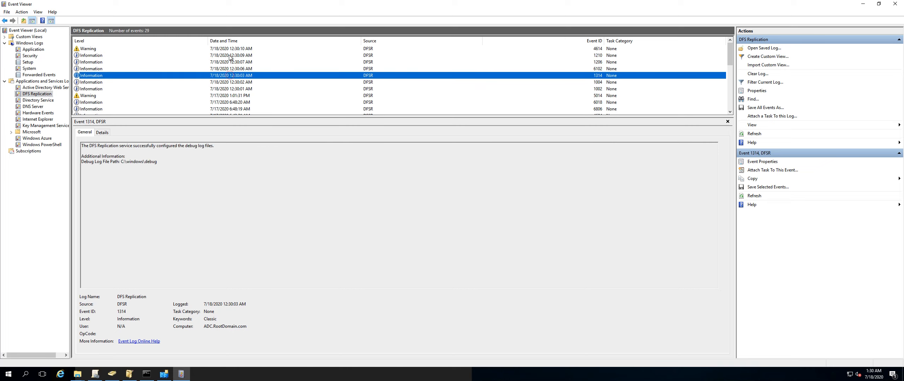
pyautogui.click(231, 56)
pyautogui.click(230, 50)
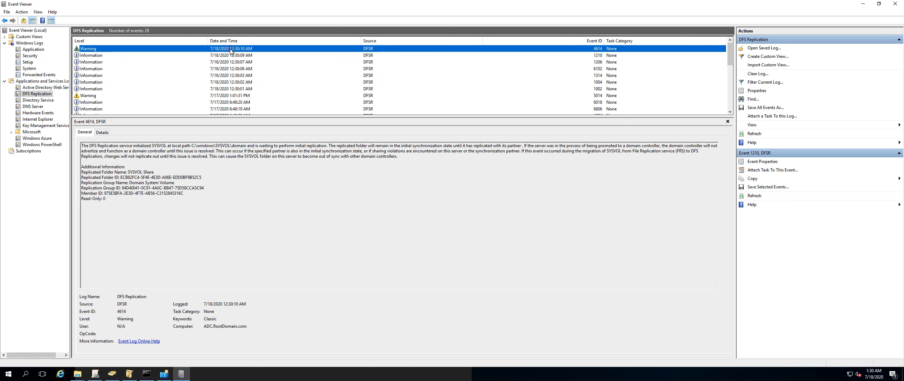
pyautogui.click(231, 70)
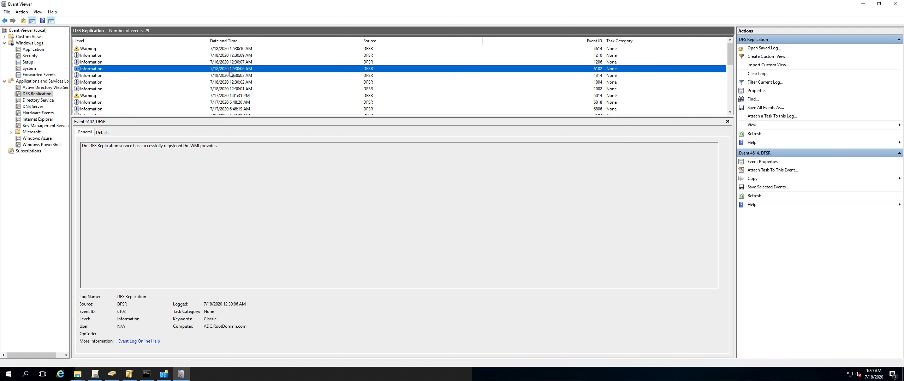
pyautogui.click(231, 49)
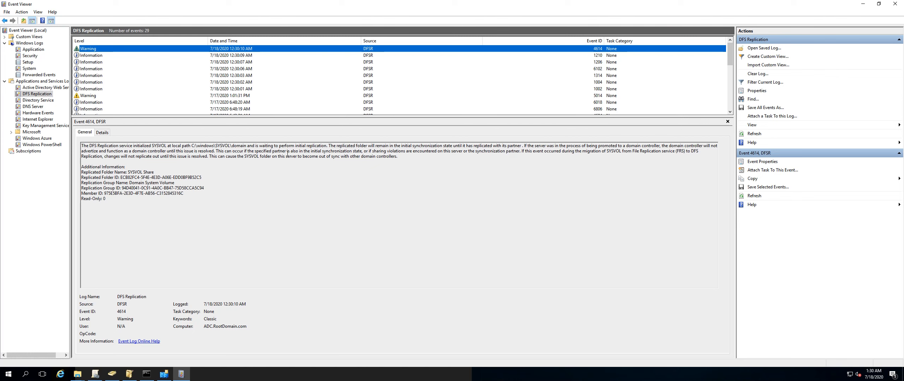
# Return to the local SYSVOL Explorer window, refresh the Policies listing and go up to the domain folder.
pyautogui.hotkey('ctrl', 'Left')
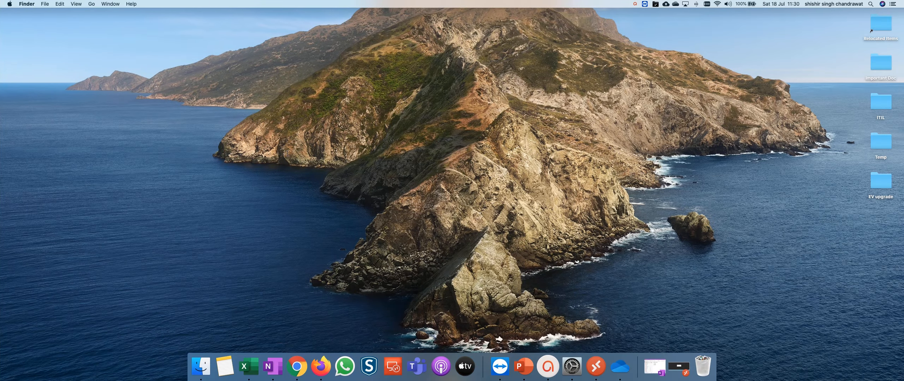
pyautogui.hotkey('ctrl', 'Right')
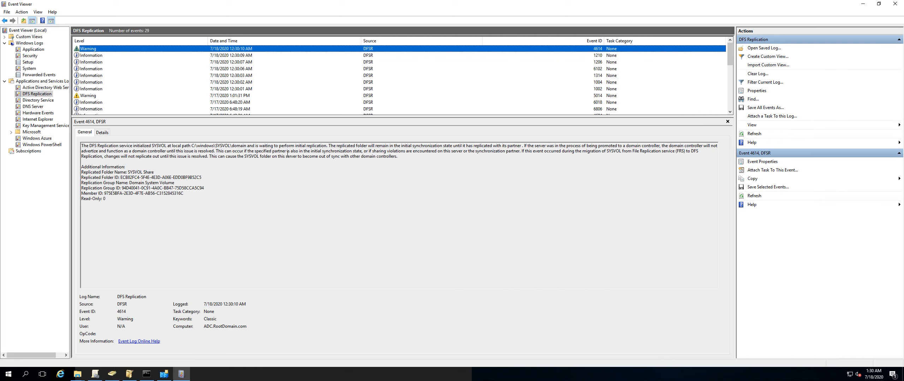
pyautogui.click(84, 376)
pyautogui.click(101, 353)
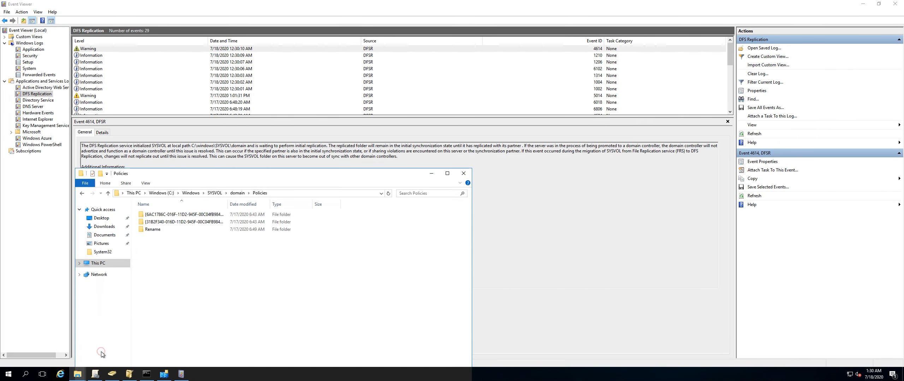
pyautogui.click(389, 194)
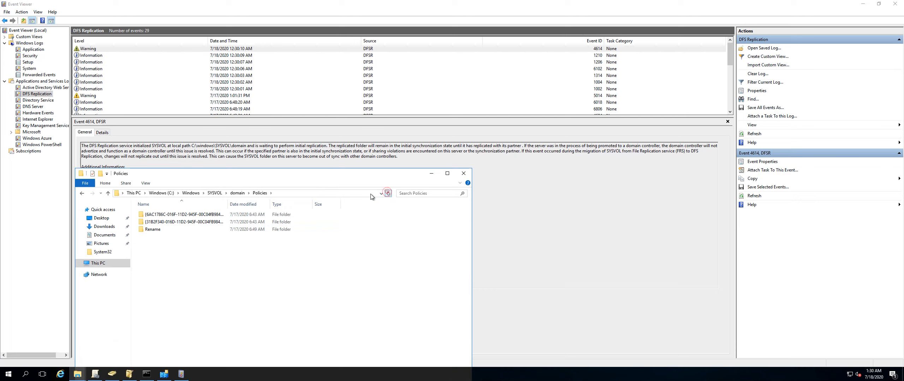
pyautogui.click(234, 197)
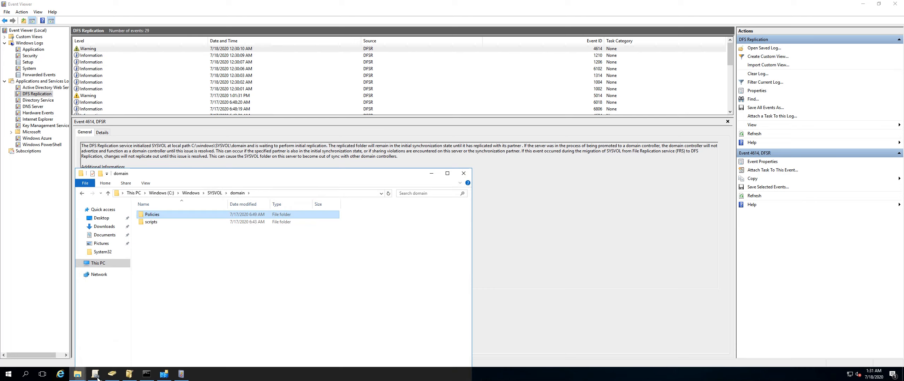
# Open the Services console by running services.msc.
pyautogui.rightClick(8, 374)
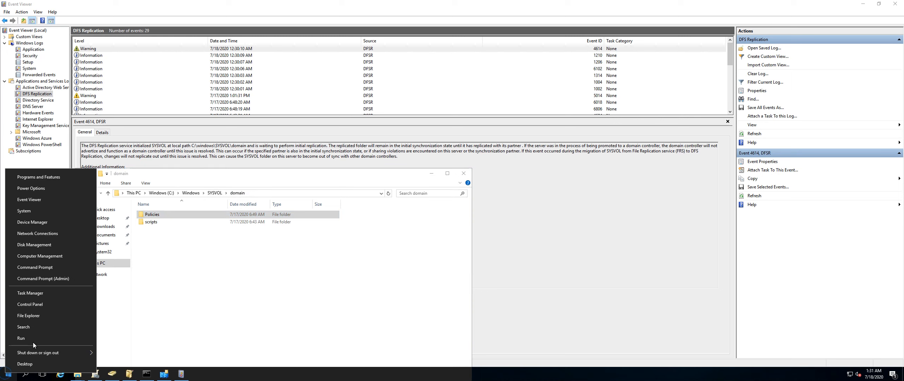
pyautogui.click(34, 341)
pyautogui.write('ser')
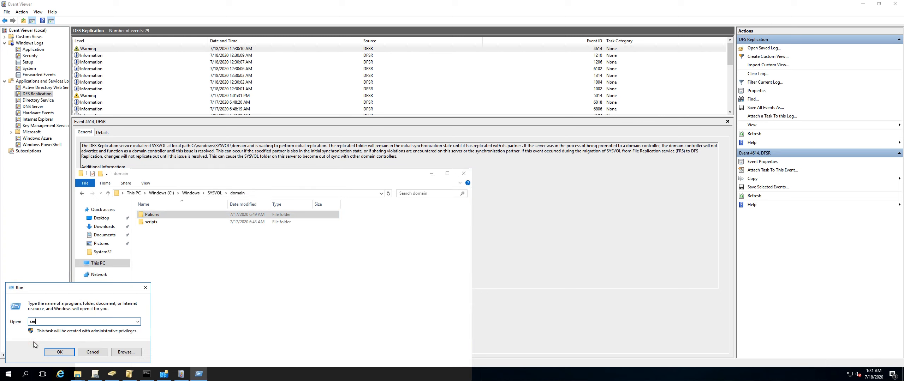
pyautogui.write('vices.msc')
pyautogui.press('Return')
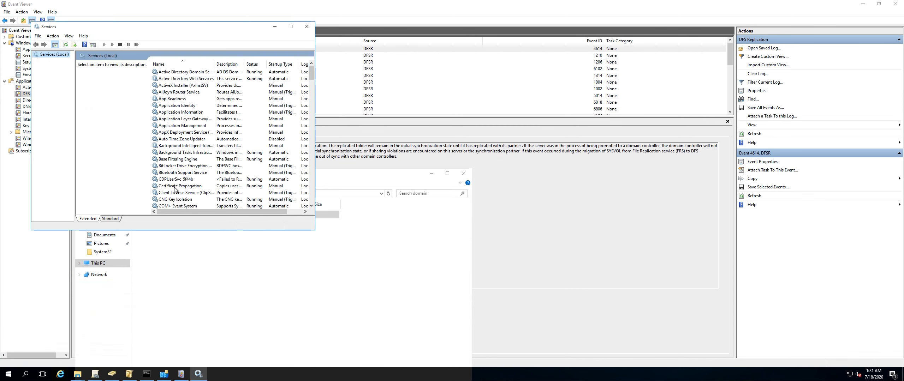
# Restart the DFS Replication service.
pyautogui.click(173, 159)
pyautogui.press('d')
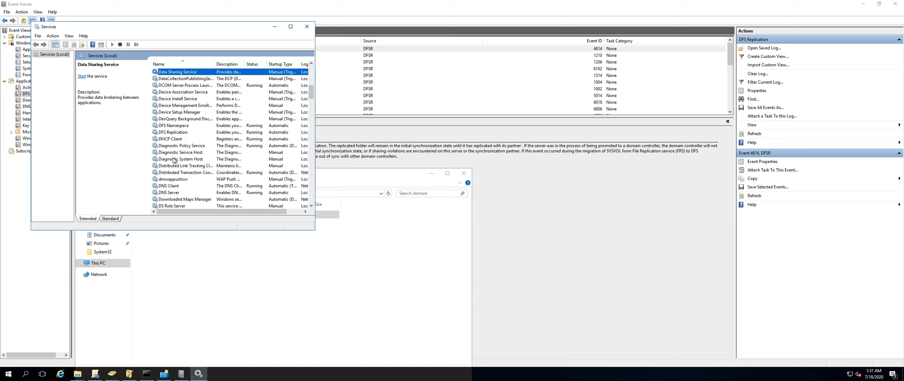
pyautogui.click(173, 133)
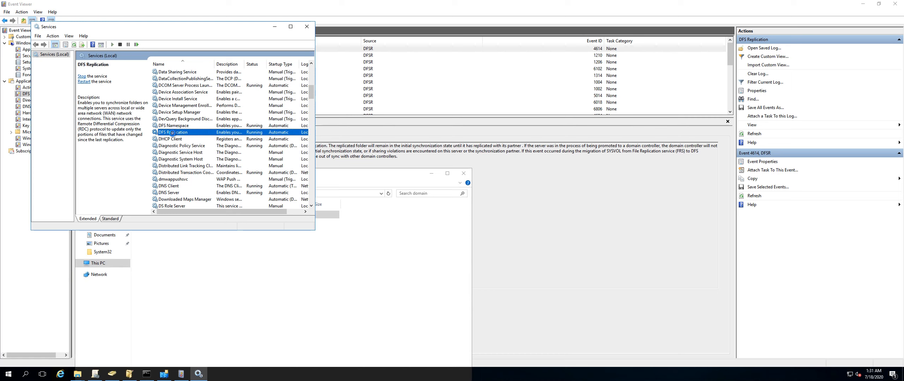
pyautogui.click(137, 45)
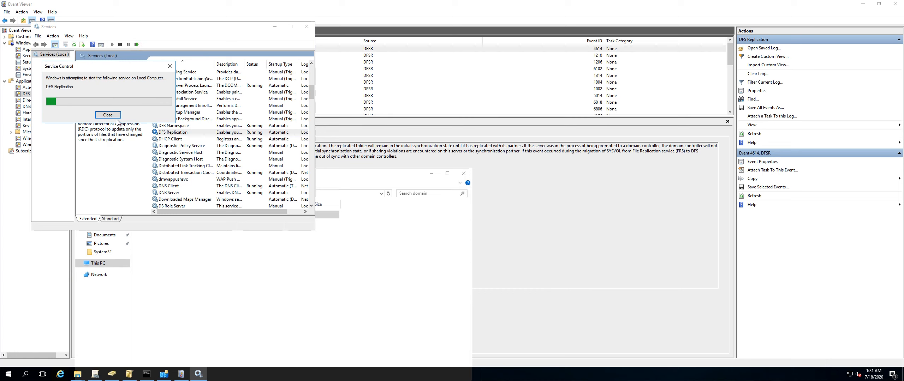
pyautogui.click(201, 272)
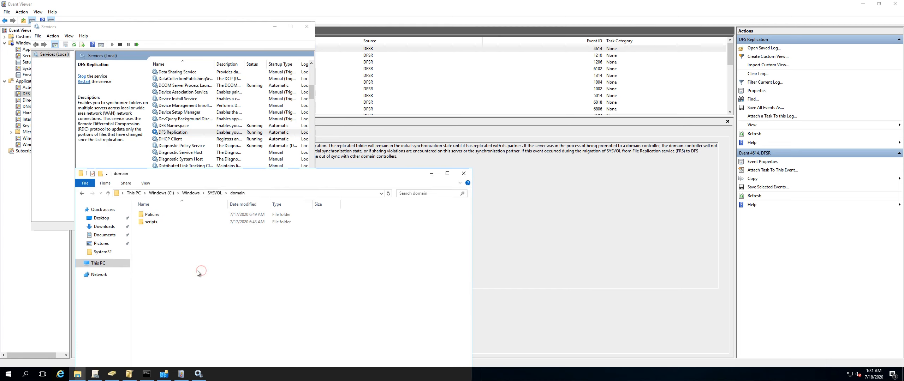
# Open the Policies folder in Explorer and refresh its listing.
pyautogui.doubleClick(152, 214)
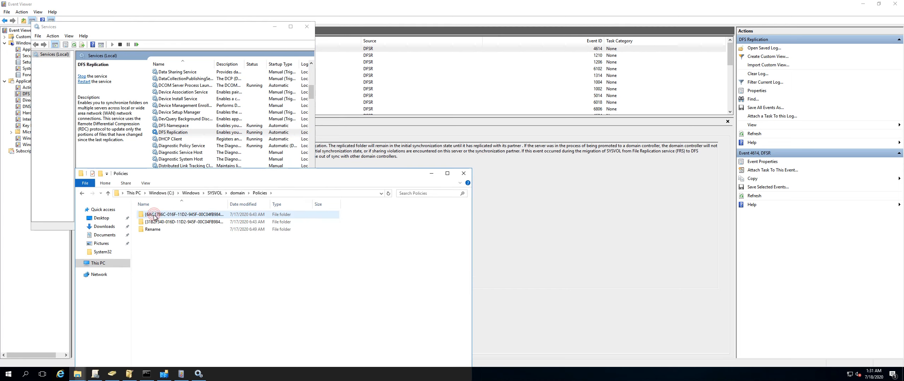
pyautogui.click(389, 193)
pyautogui.click(388, 194)
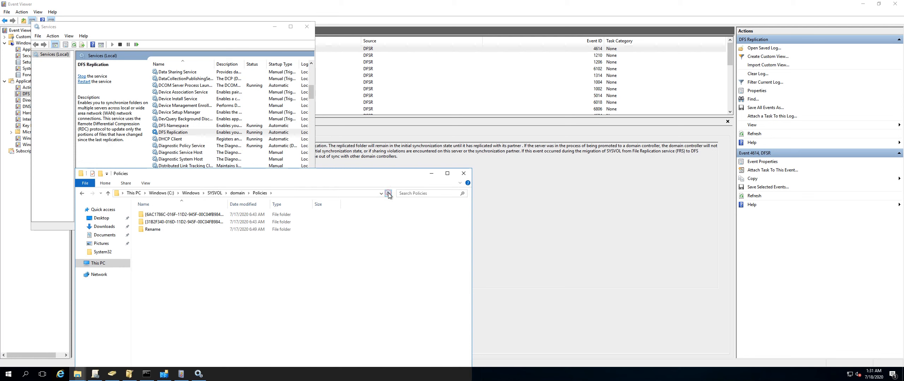
pyautogui.click(388, 194)
pyautogui.click(388, 193)
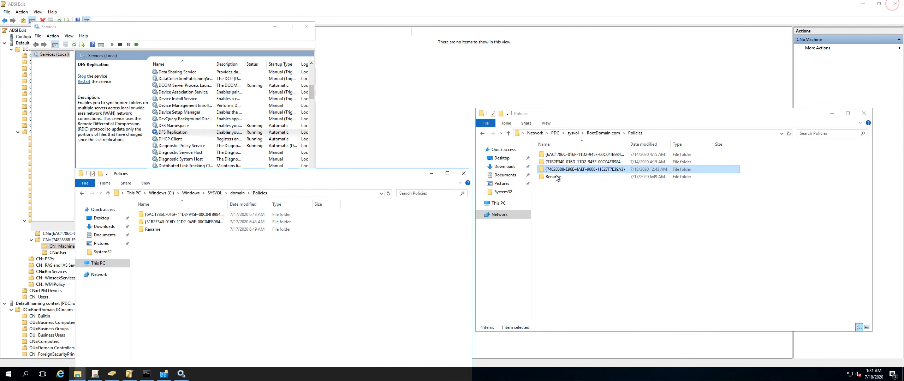
pyautogui.moveTo(341, 174); pyautogui.dragTo(336, 126)
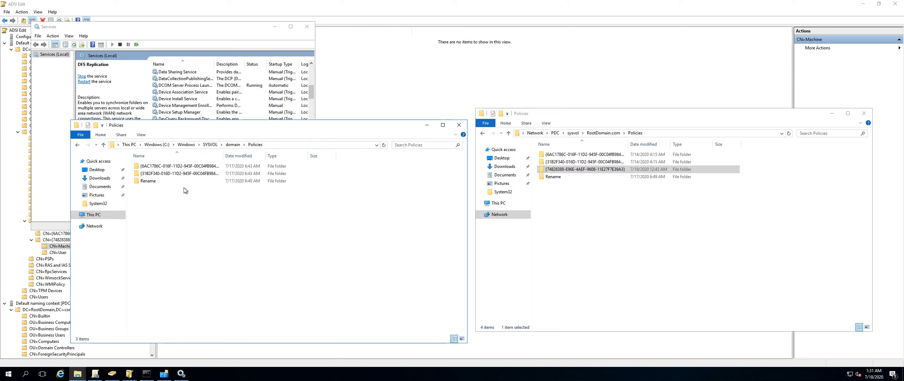
# Rename the Rename folder in the local Policies folder to dd.
pyautogui.click(149, 182)
pyautogui.rightClick(149, 182)
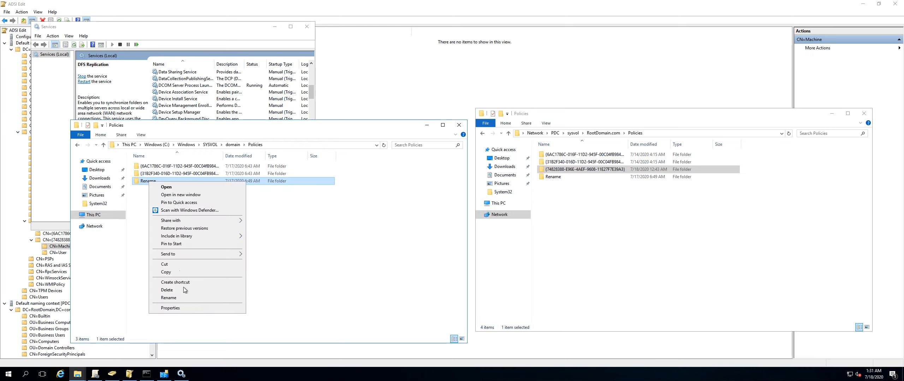
pyautogui.click(169, 297)
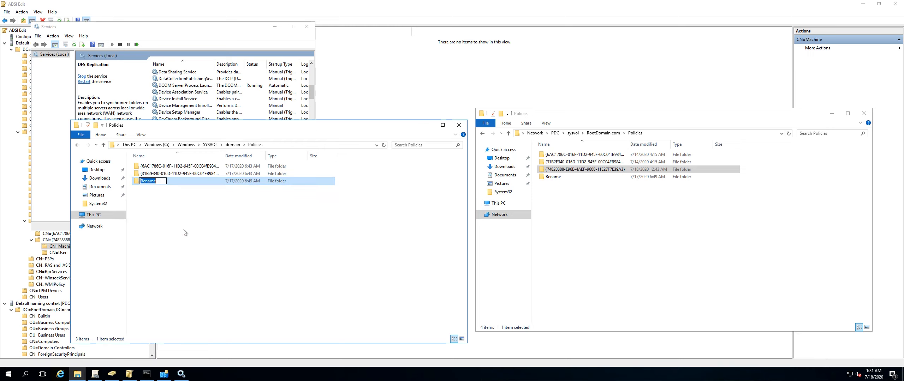
pyautogui.write('dd')
pyautogui.press('Return')
# Copy the {7482B3B8-E96E-4A6F-...} policy folder from the PDC's SYSVOL Policies share into the local Policies folder.
pyautogui.click(789, 134)
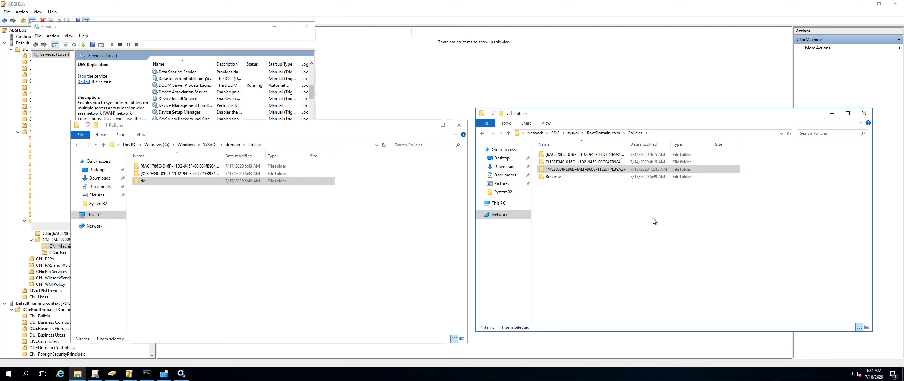
pyautogui.rightClick(577, 170)
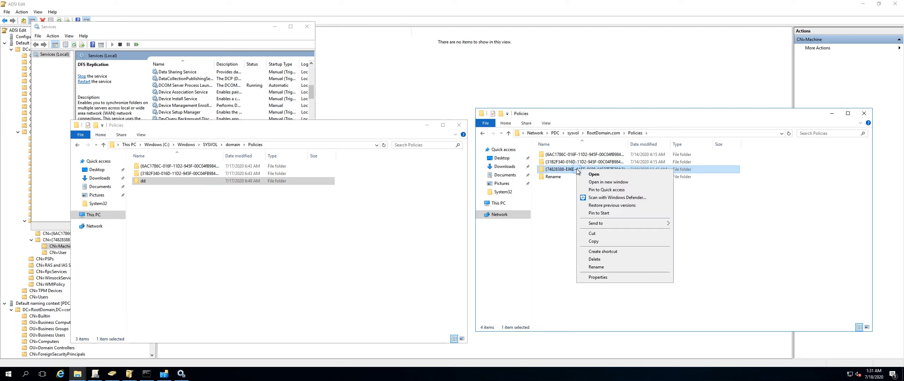
pyautogui.click(597, 241)
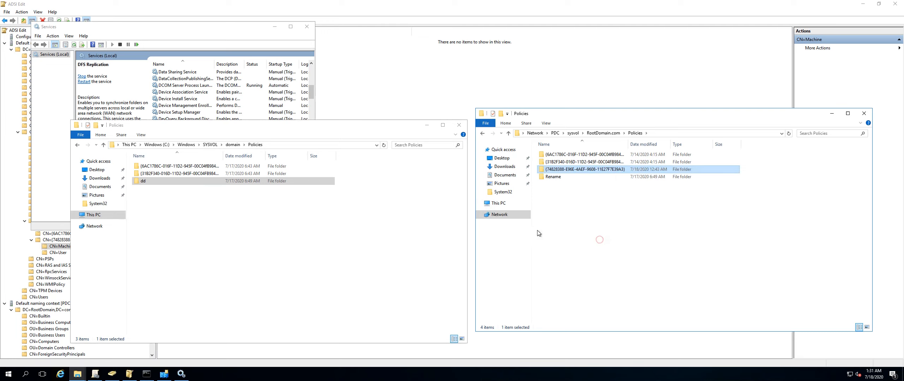
pyautogui.rightClick(272, 221)
pyautogui.click(290, 270)
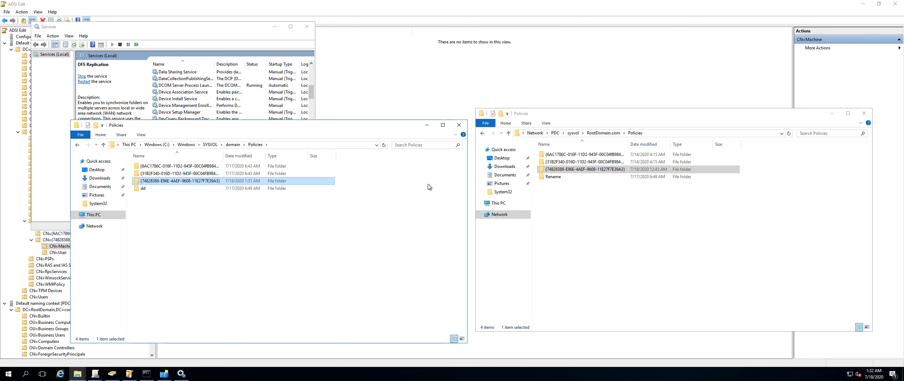
# Switch to the Mac and connect to Win10Client in Microsoft Remote Desktop, accepting the certificate warning.
pyautogui.hotkey('ctrl', 'Left')
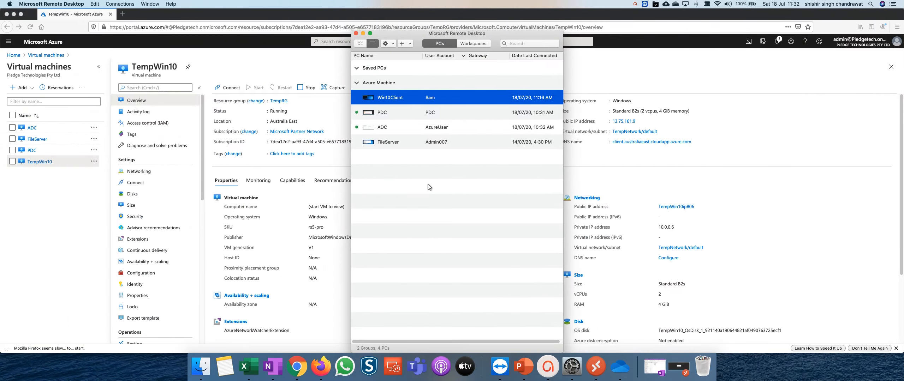
pyautogui.doubleClick(386, 99)
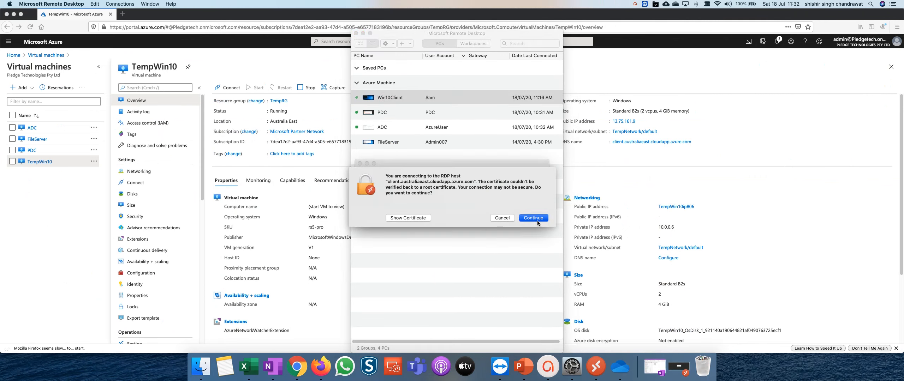
pyautogui.click(537, 219)
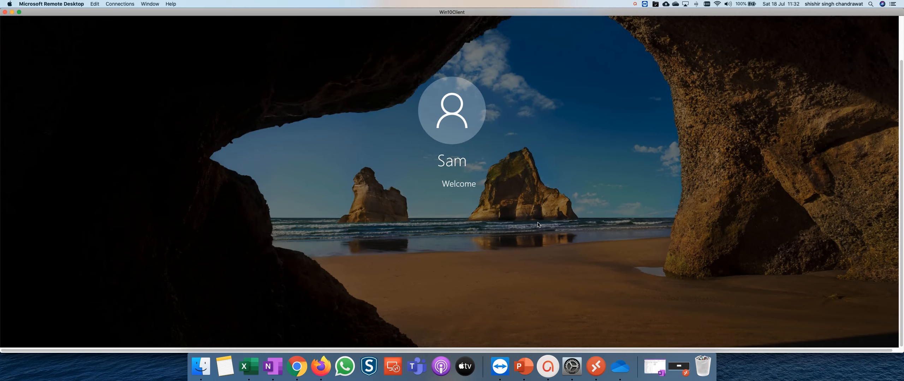
# Close the Edge window on the client, closing all tabs.
pyautogui.click(19, 12)
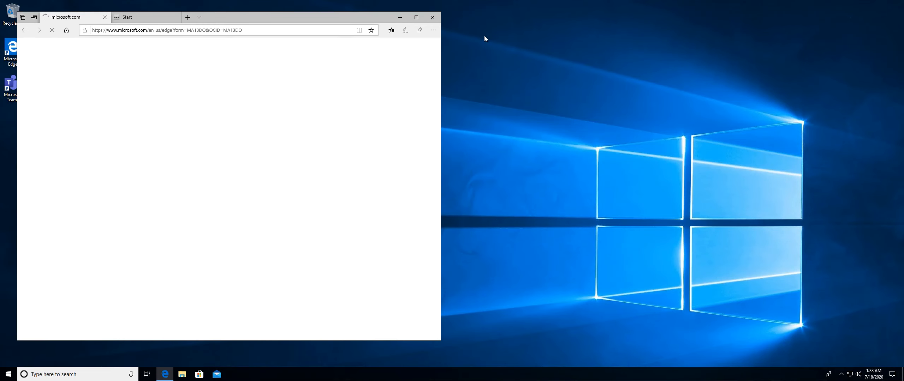
pyautogui.click(433, 18)
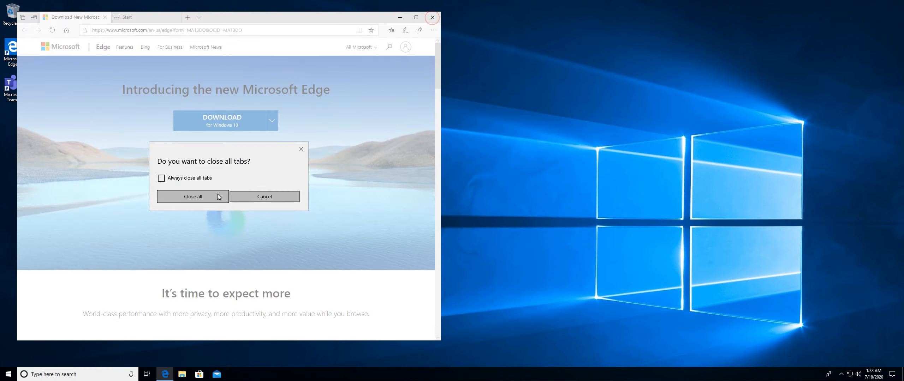
pyautogui.click(207, 197)
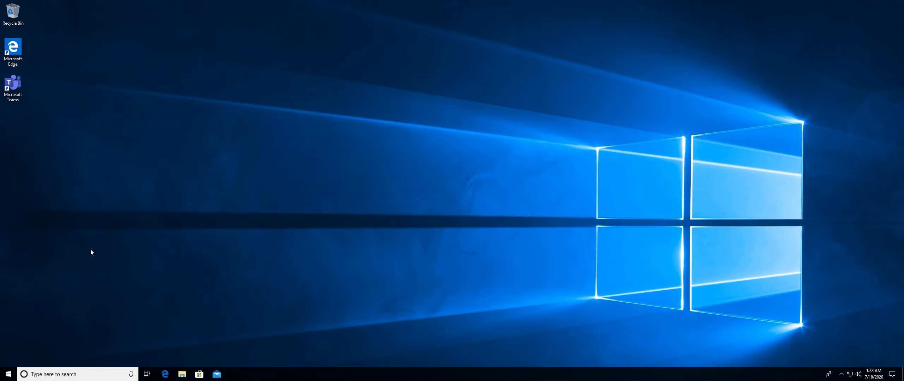
# Try to open Run from the Start context menu and dismiss the restriction message.
pyautogui.rightClick(4, 370)
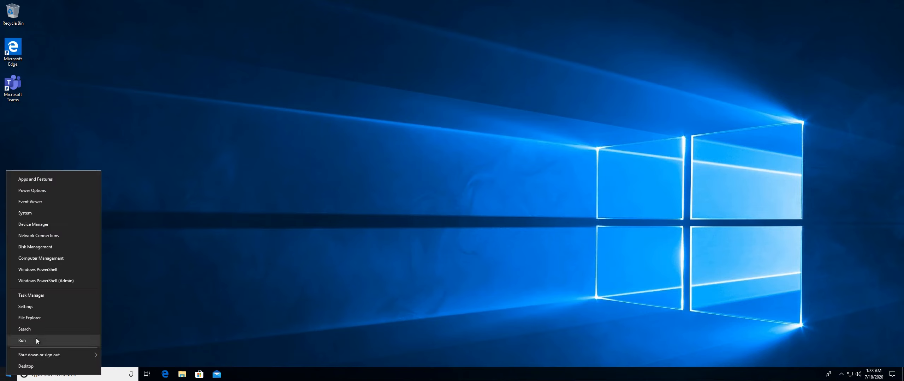
pyautogui.click(21, 341)
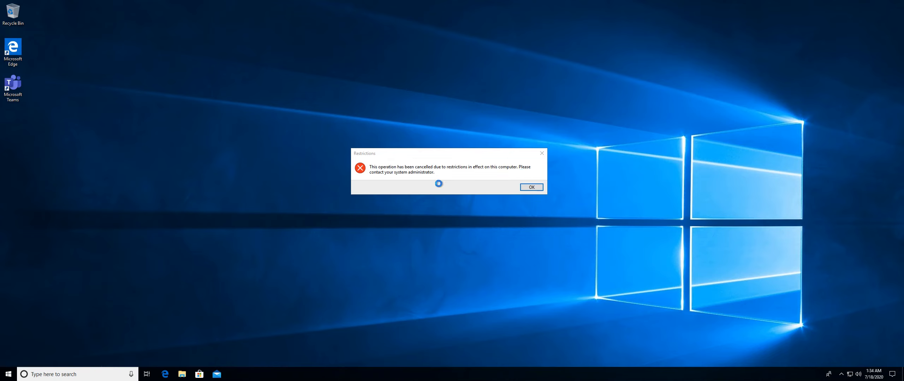
pyautogui.click(533, 188)
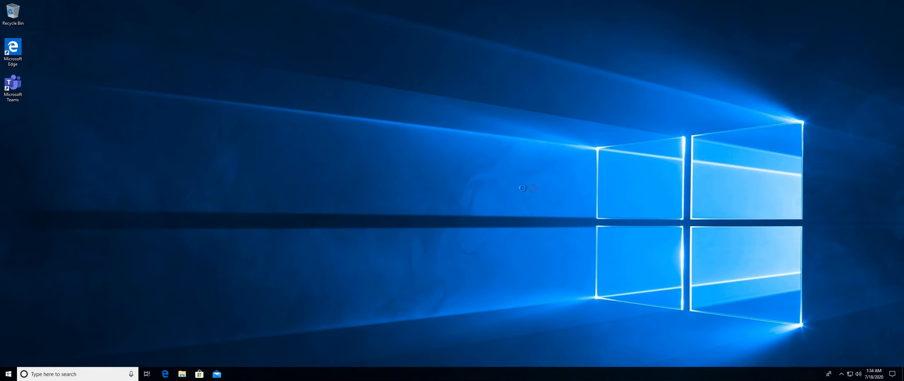
# Search for cmd and run Command Prompt as administrator.
pyautogui.click(1, 377)
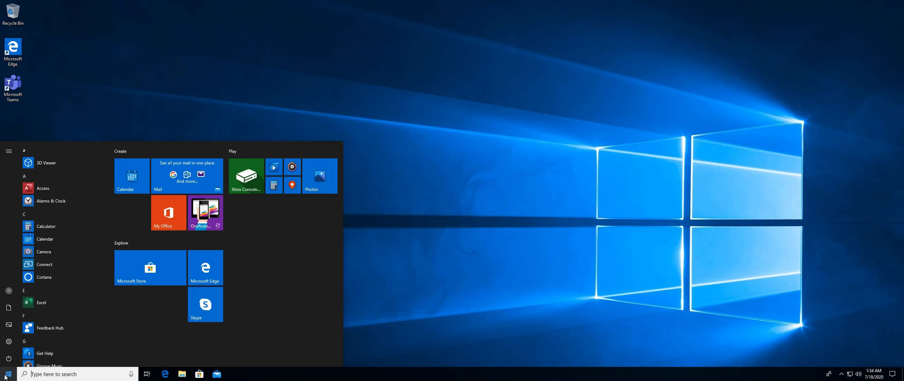
pyautogui.write('cmd')
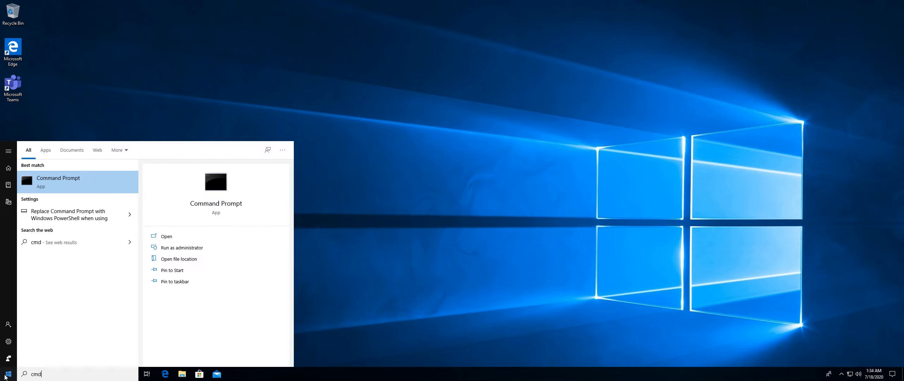
pyautogui.rightClick(48, 182)
pyautogui.click(58, 186)
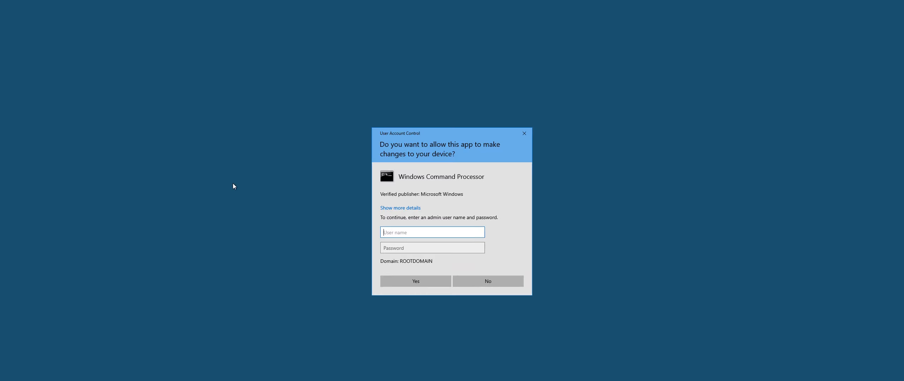
# Enter the admin user name and password in the User Account Control prompt to open the elevated Command Prompt.
pyautogui.write('a')
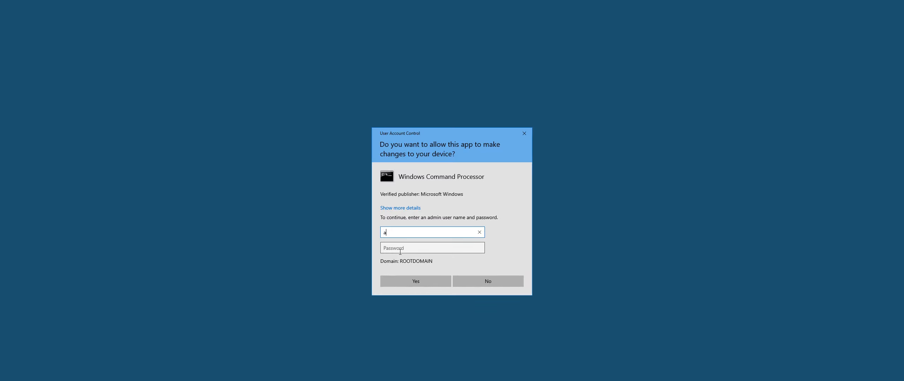
pyautogui.write('dmin007')
pyautogui.click(400, 249)
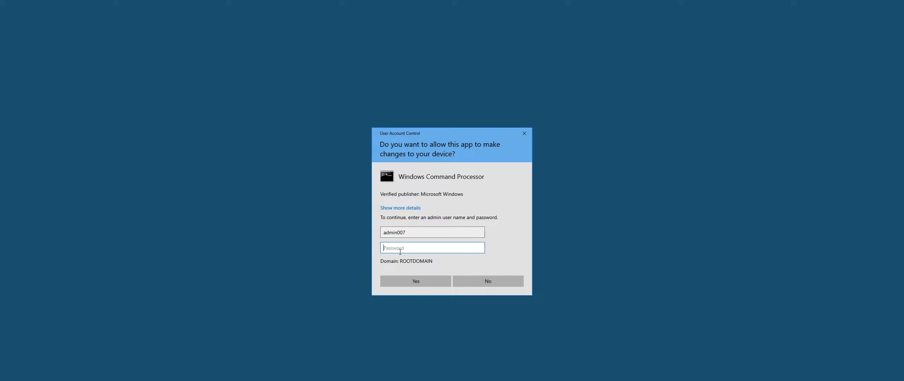
pyautogui.write('•••••••••••')
pyautogui.press('Return')
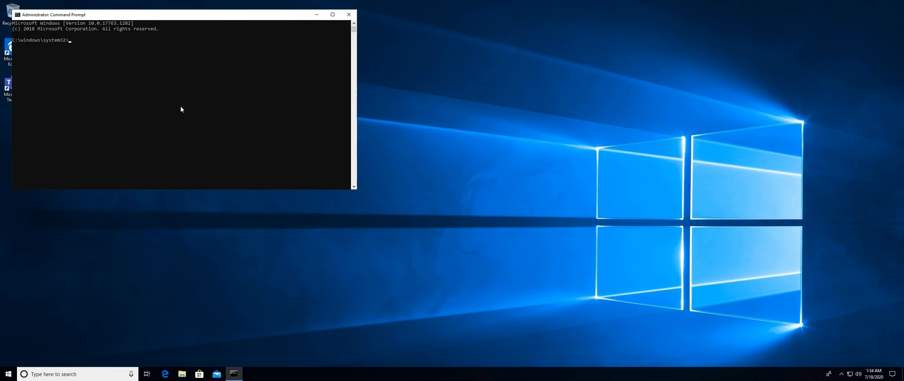
# Run rsop.msc from the elevated Command Prompt to open the Resultant Set of Policy console.
pyautogui.write('rsop.msc')
pyautogui.press('Return')
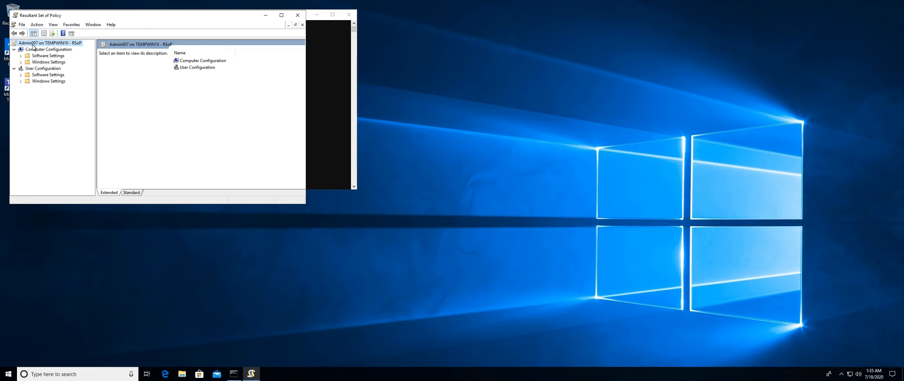
# Close the Resultant Set of Policy console without saving the console file, then close the administrator Command Prompt.
pyautogui.click(297, 20)
pyautogui.click(131, 127)
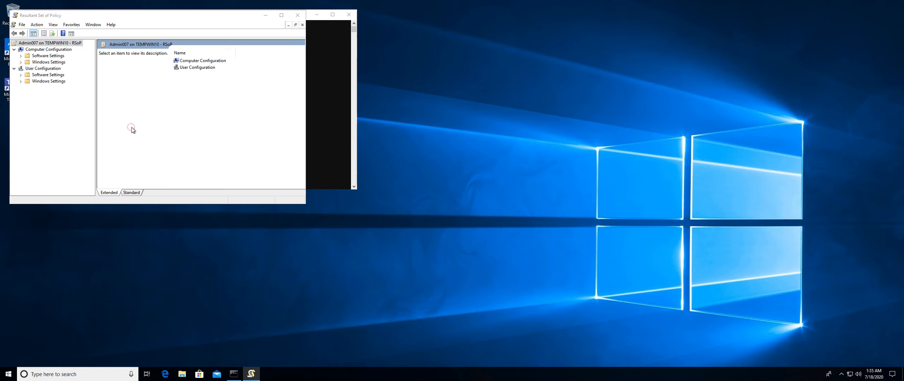
pyautogui.click(240, 164)
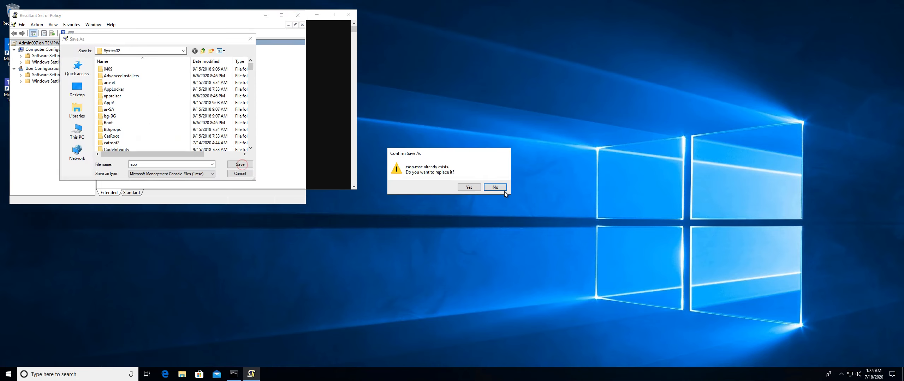
pyautogui.click(496, 188)
pyautogui.click(240, 173)
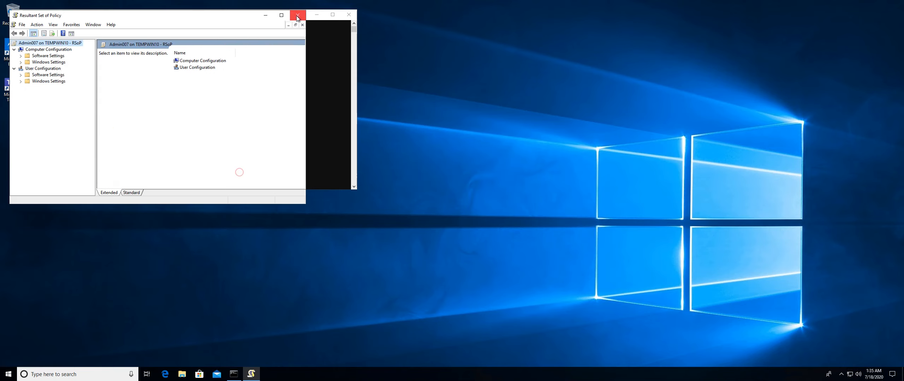
pyautogui.click(297, 17)
pyautogui.click(161, 126)
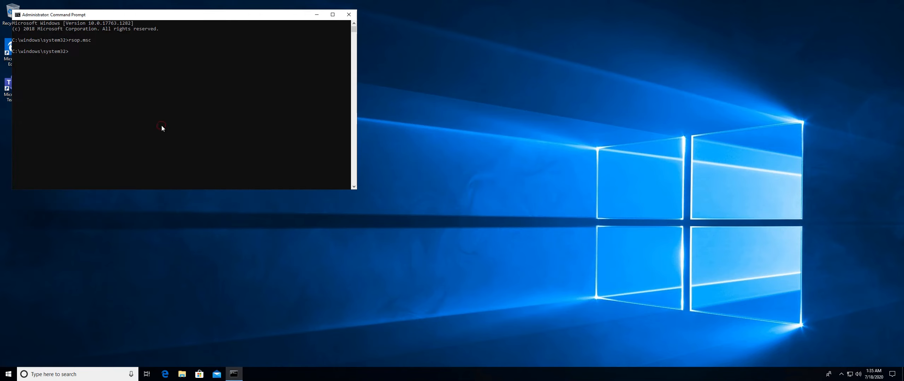
pyautogui.click(348, 14)
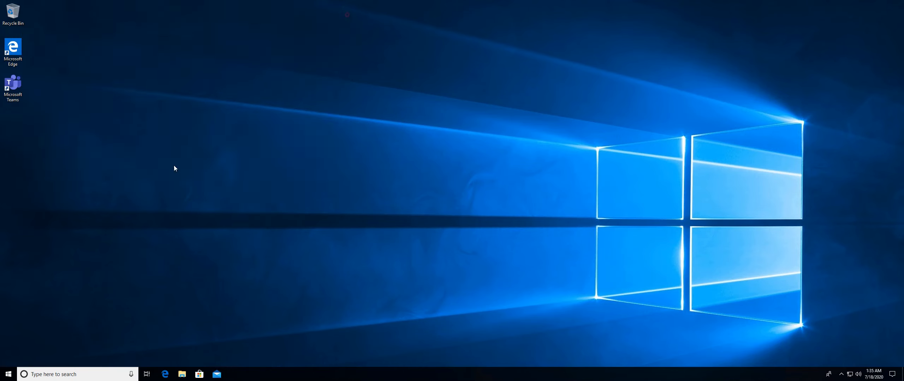
# Open a standard Command Prompt from Start search, run rsop.msc, and dismiss the Group Policy error.
pyautogui.click(8, 374)
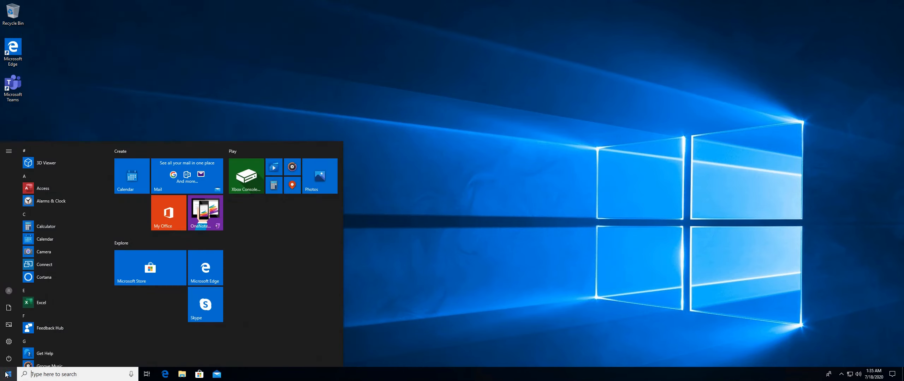
pyautogui.write('cmd')
pyautogui.click(59, 176)
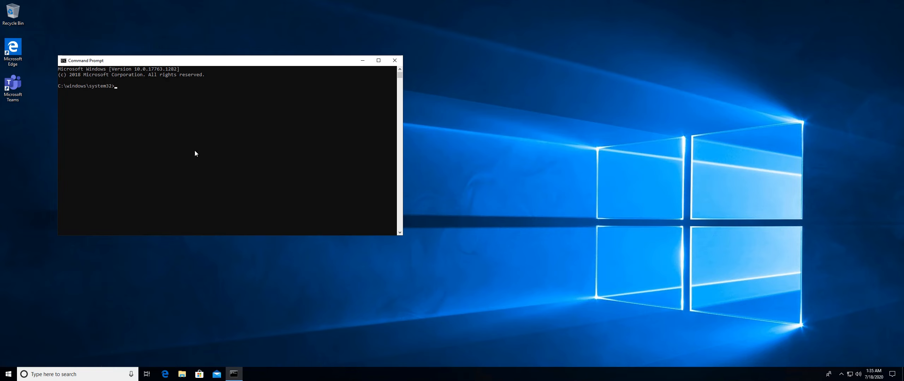
pyautogui.write('rsop.msc')
pyautogui.press('Return')
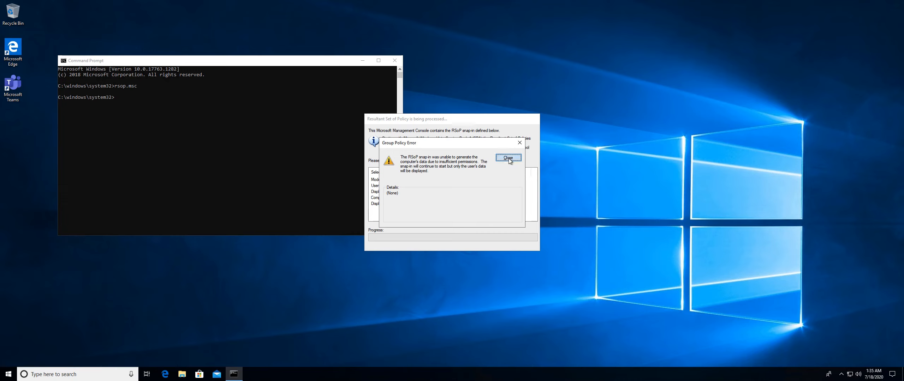
pyautogui.click(508, 159)
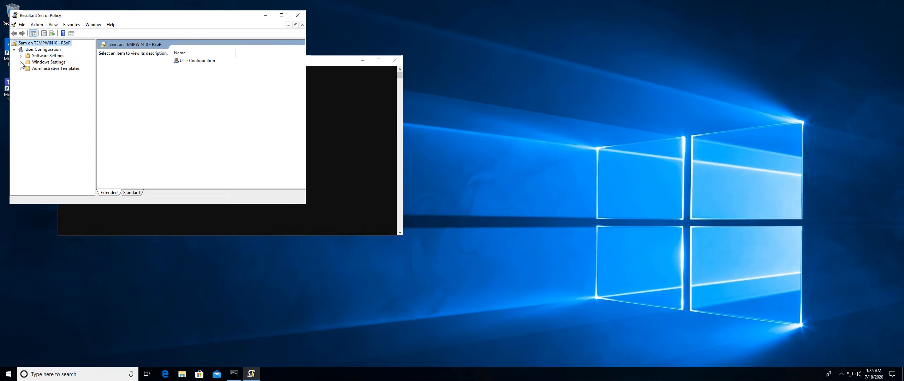
# Open the User Configuration properties to review the applied Group Policy Objects, then close the dialog.
pyautogui.rightClick(47, 50)
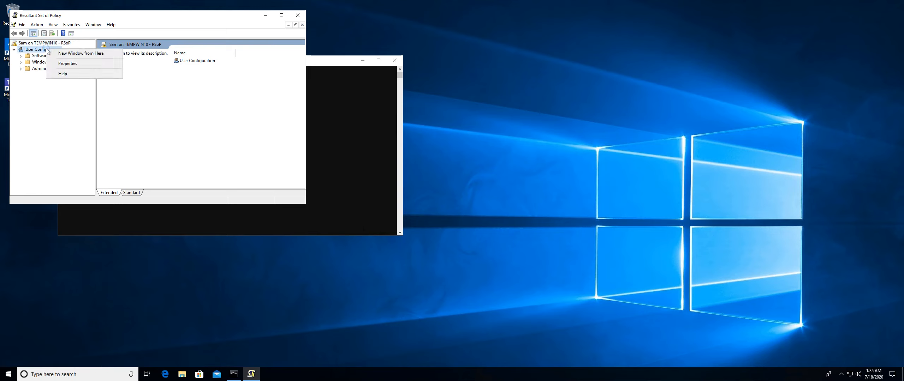
pyautogui.click(68, 64)
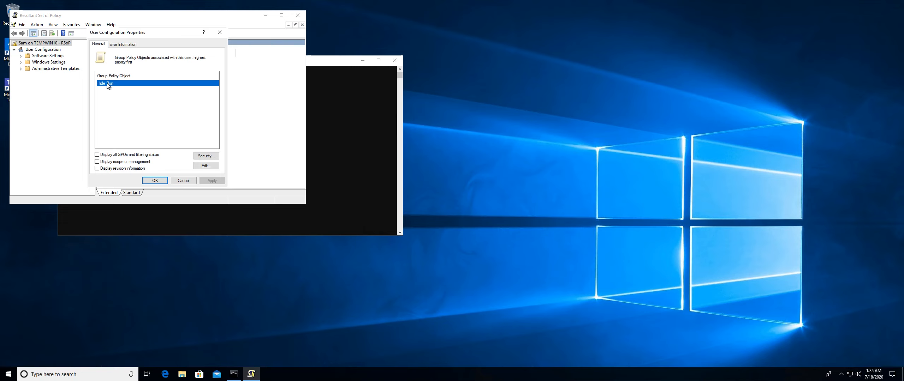
pyautogui.click(182, 180)
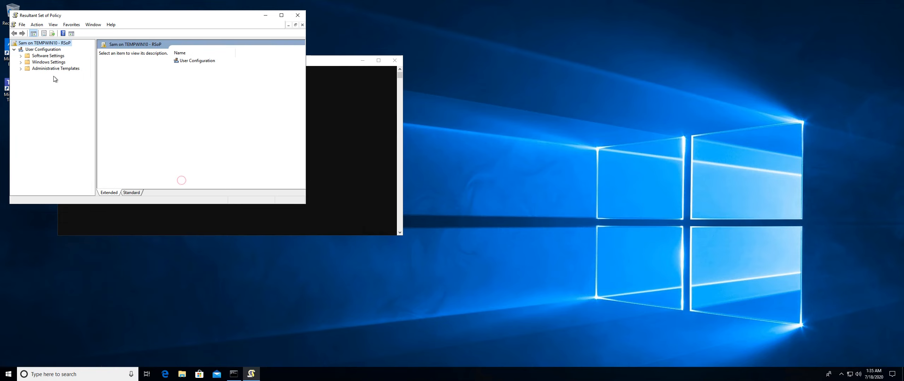
# Inspect the Remove Run menu from Start Menu setting under Administrative Templates > Start Menu and Taskbar, then close the console without saving.
pyautogui.click(54, 63)
pyautogui.doubleClick(51, 69)
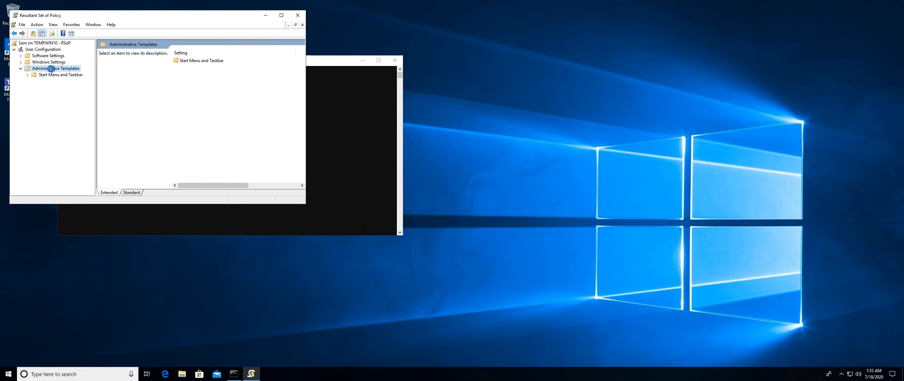
pyautogui.click(52, 74)
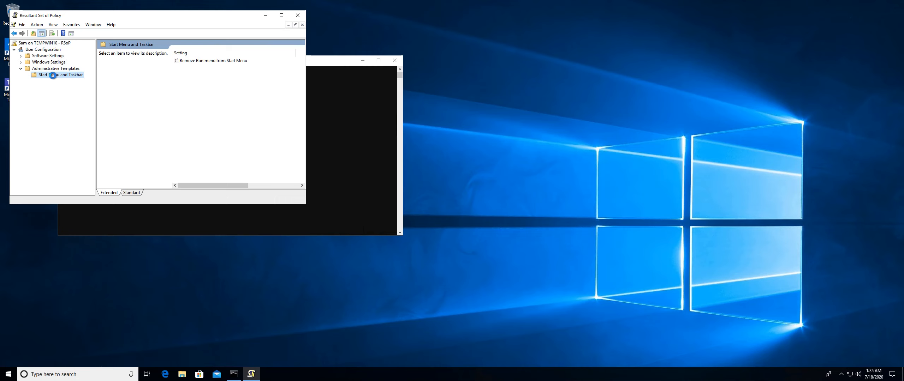
pyautogui.click(217, 62)
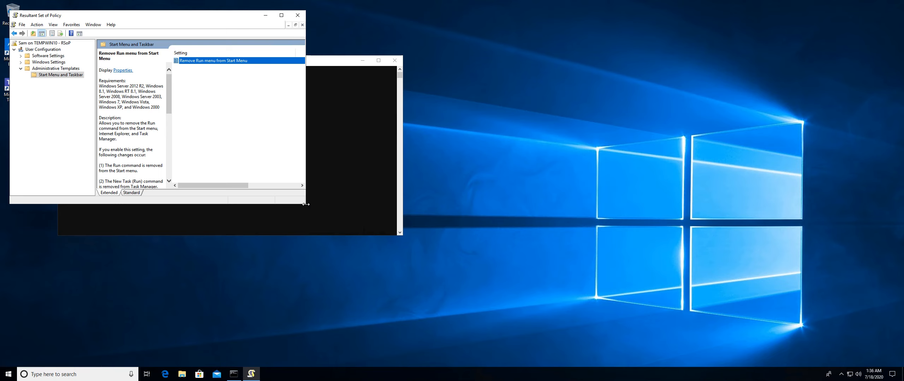
pyautogui.moveTo(305, 204); pyautogui.dragTo(560, 255)
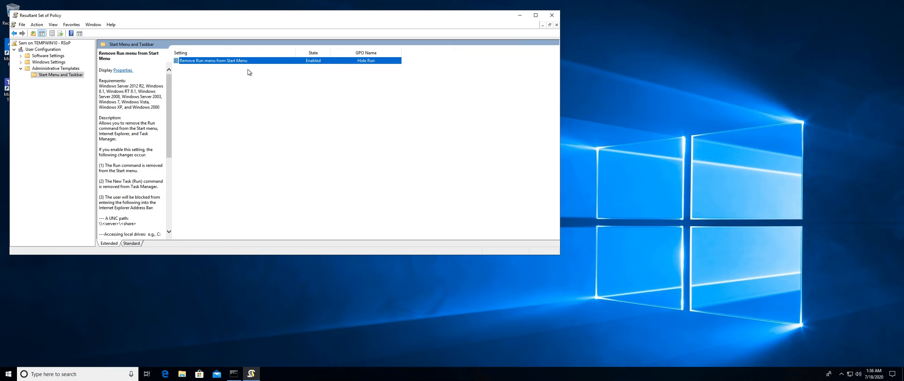
pyautogui.click(550, 15)
pyautogui.click(287, 152)
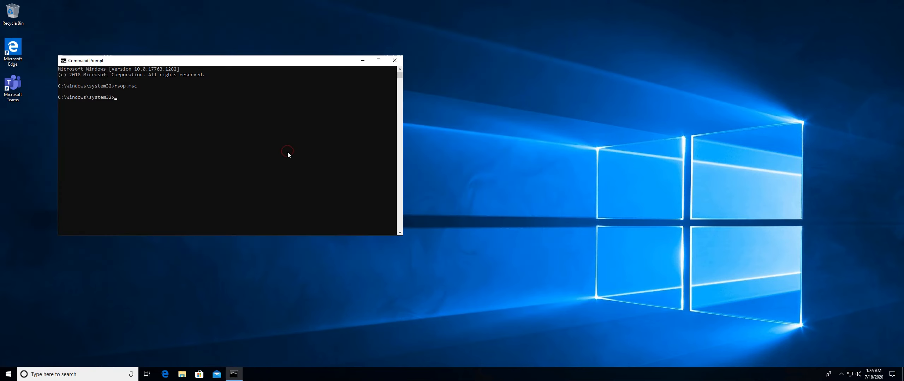
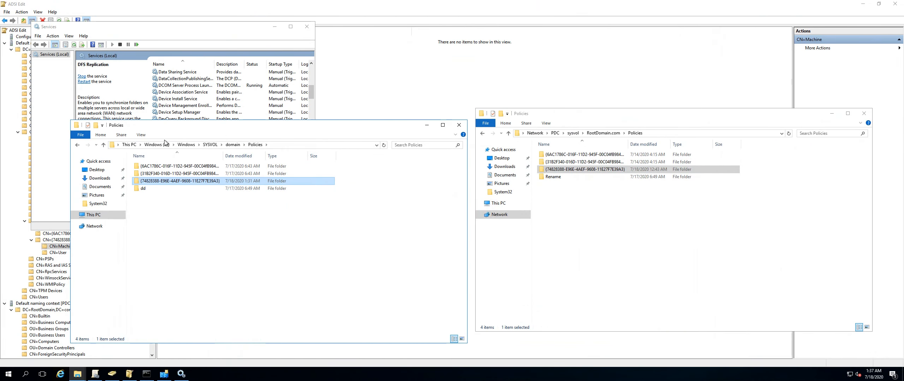
# Leave the client and ADSI Edit windows and bring the Group Policy Management console to the front.
pyautogui.click(364, 57)
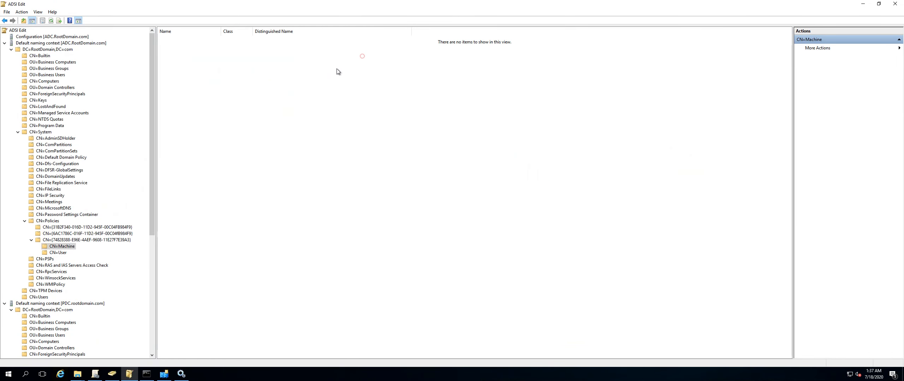
pyautogui.doubleClick(31, 132)
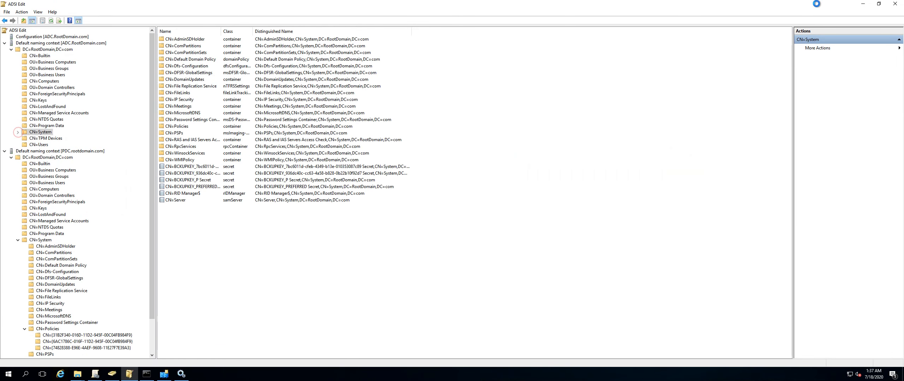
pyautogui.click(894, 4)
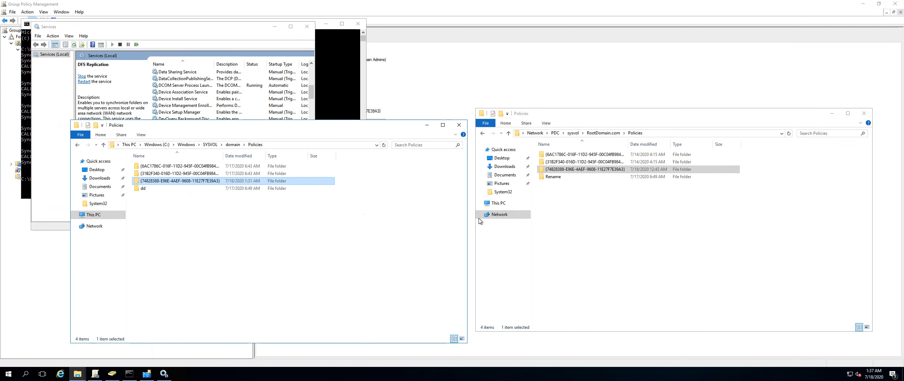
pyautogui.moveTo(147, 378)
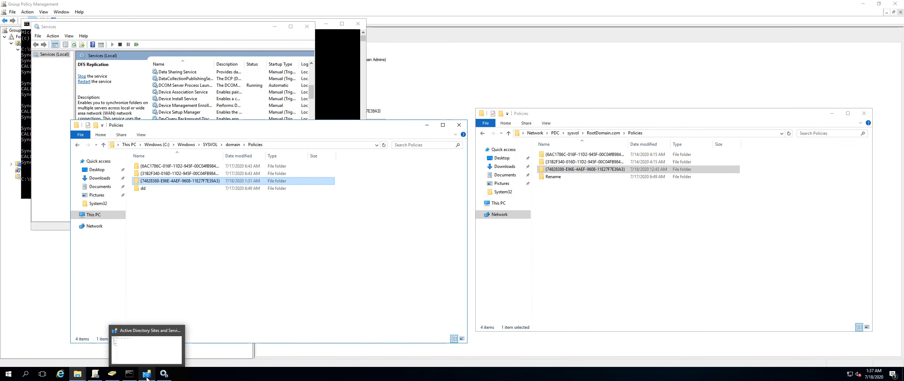
pyautogui.click(95, 375)
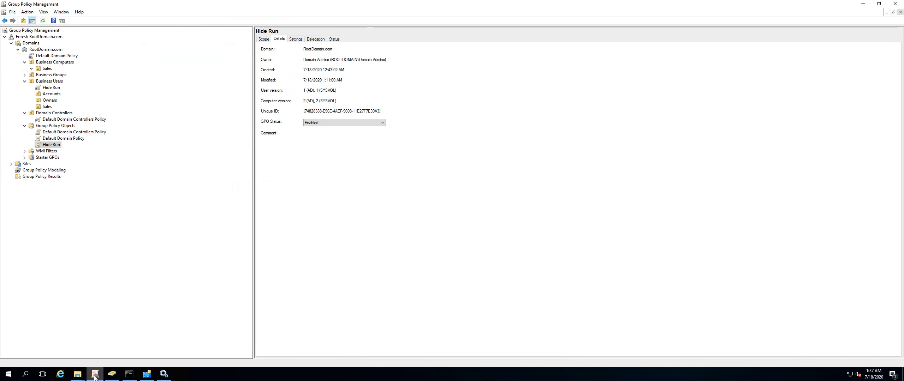
# Browse the domain's OUs, GPO links and Group Policy Objects in the Group Policy Management tree.
pyautogui.click(22, 62)
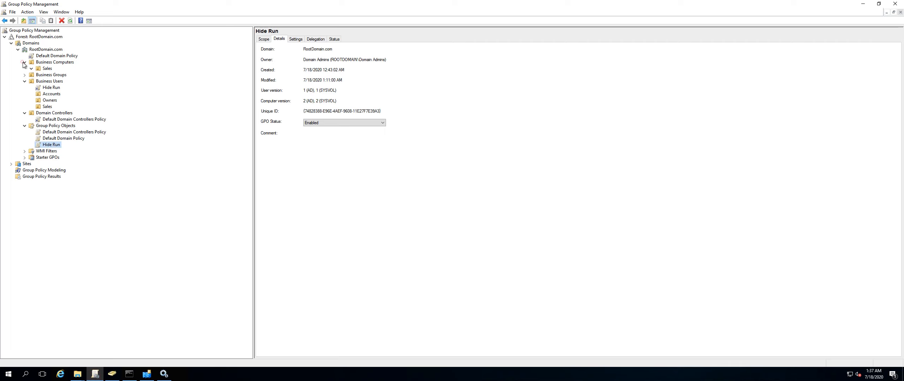
pyautogui.click(24, 80)
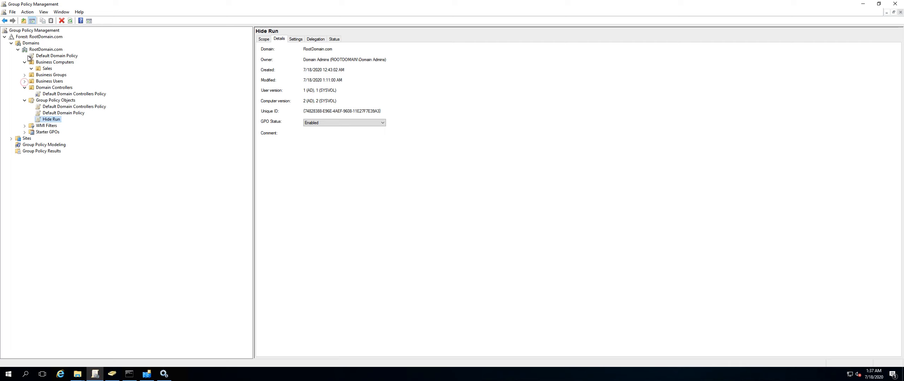
pyautogui.click(25, 62)
pyautogui.click(24, 80)
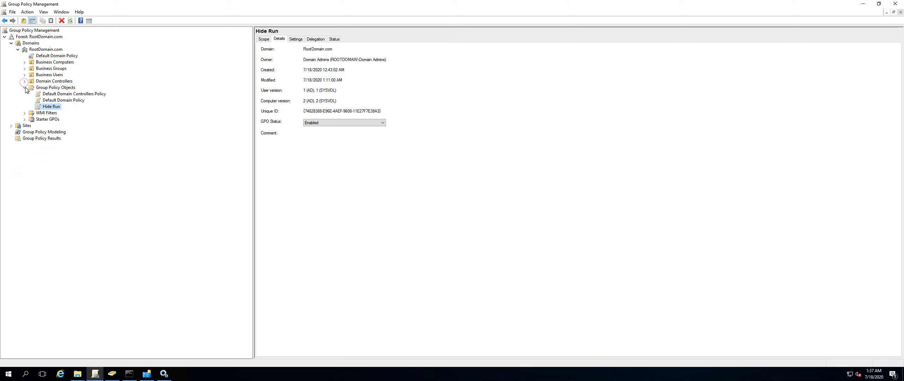
pyautogui.click(24, 87)
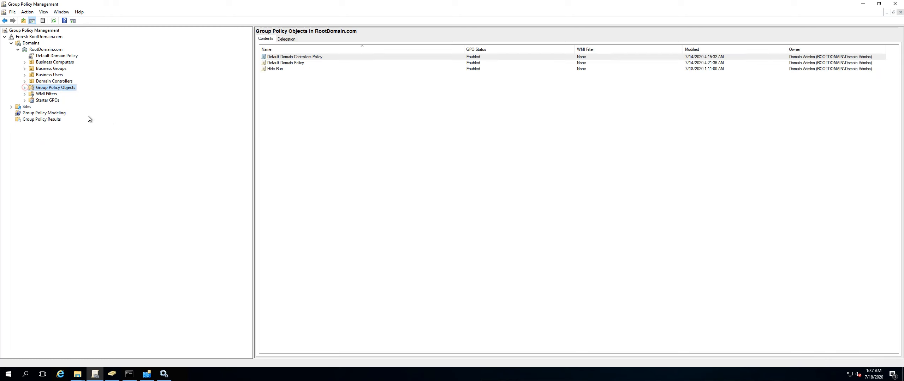
pyautogui.click(44, 58)
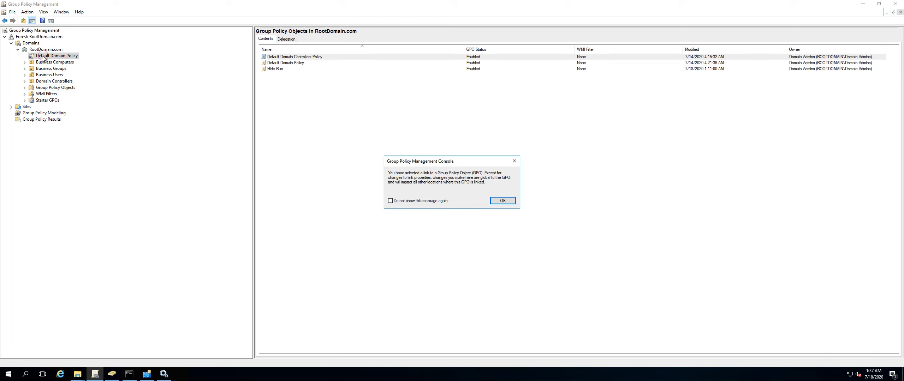
pyautogui.click(502, 200)
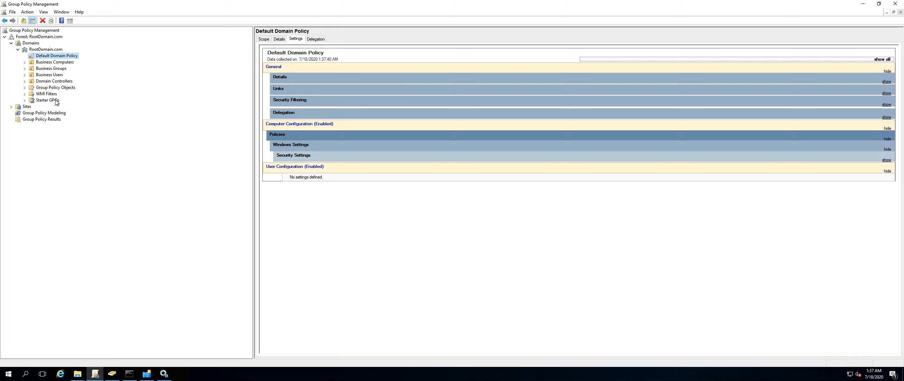
pyautogui.click(53, 70)
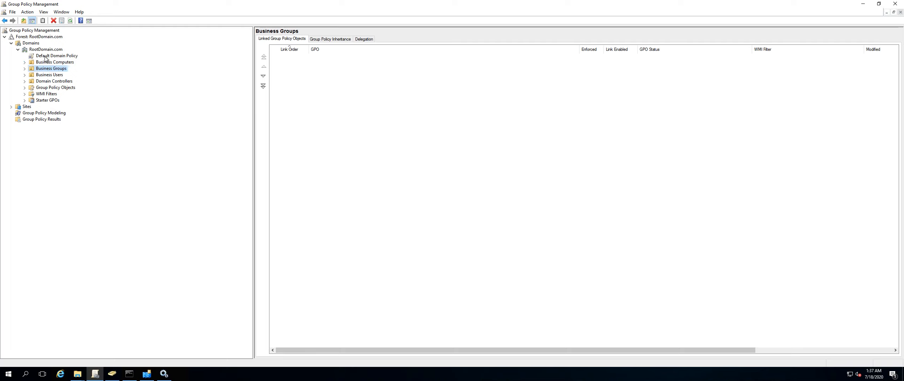
pyautogui.click(25, 62)
pyautogui.click(48, 69)
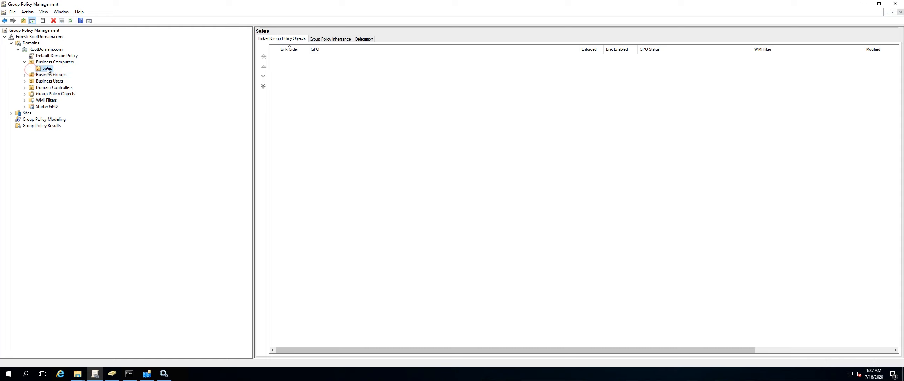
pyautogui.click(23, 75)
pyautogui.click(25, 81)
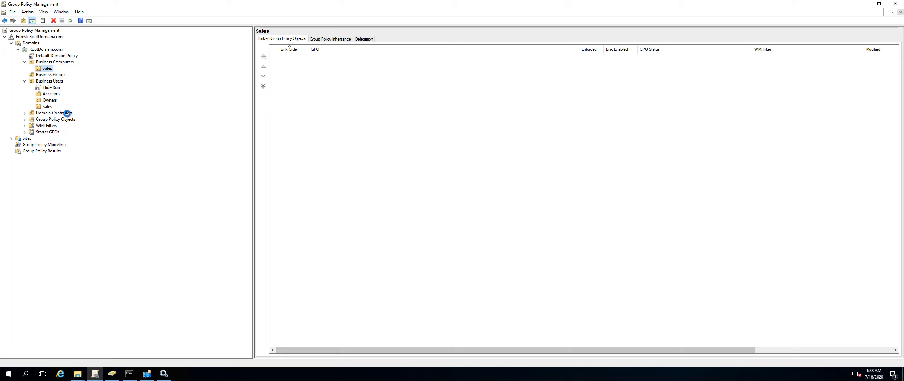
# Create a new GPO named Show Run in the domain and link it to the Owners OU under Business Users.
pyautogui.click(51, 95)
pyautogui.rightClick(55, 96)
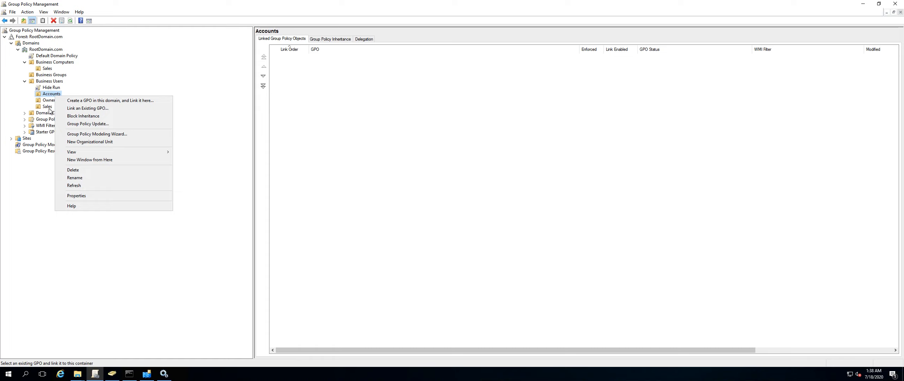
pyautogui.click(50, 101)
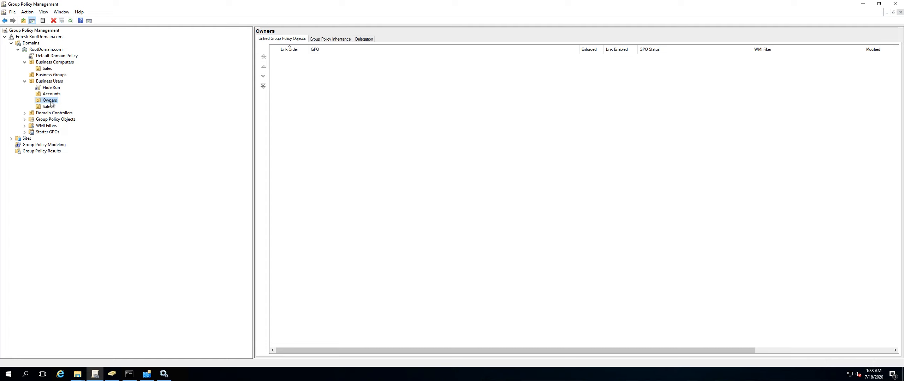
pyautogui.rightClick(51, 102)
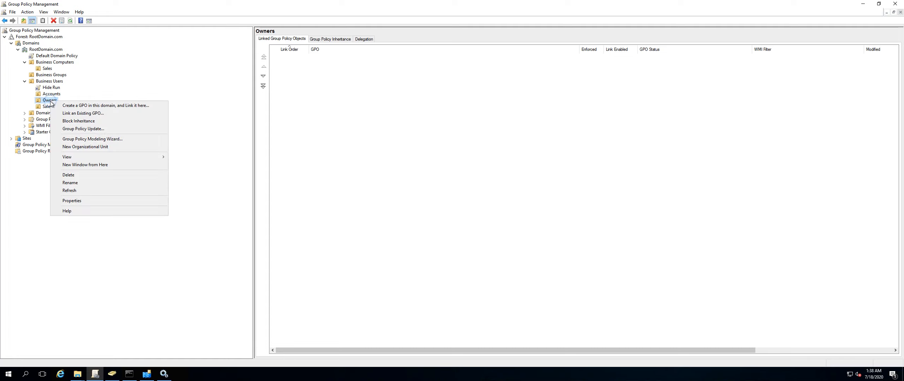
pyautogui.click(81, 105)
pyautogui.write('SH')
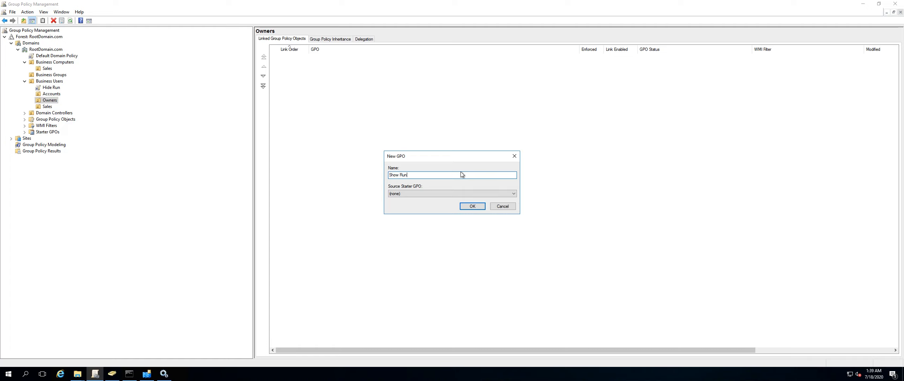
pyautogui.click(473, 206)
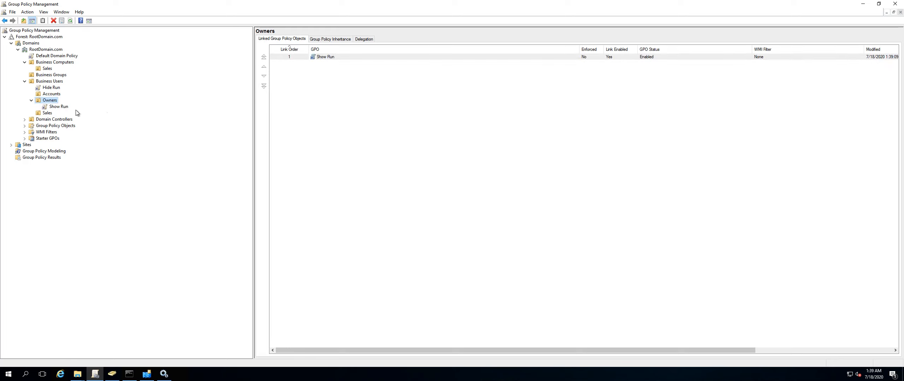
# Edit the Show Run GPO and open User Configuration > Policies > Administrative Templates > Start Menu and Taskbar.
pyautogui.rightClick(62, 109)
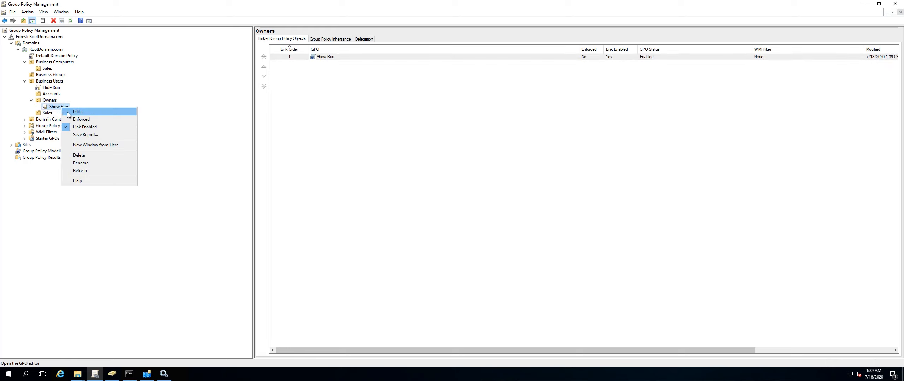
pyautogui.click(69, 114)
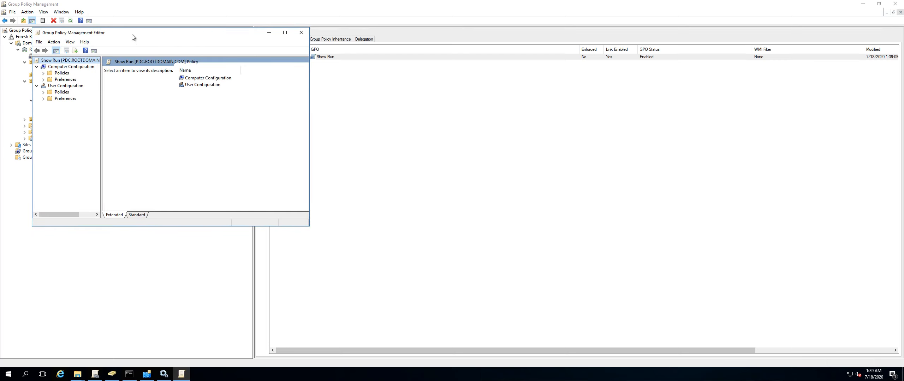
pyautogui.moveTo(131, 34); pyautogui.dragTo(375, 42)
pyautogui.doubleClick(304, 101)
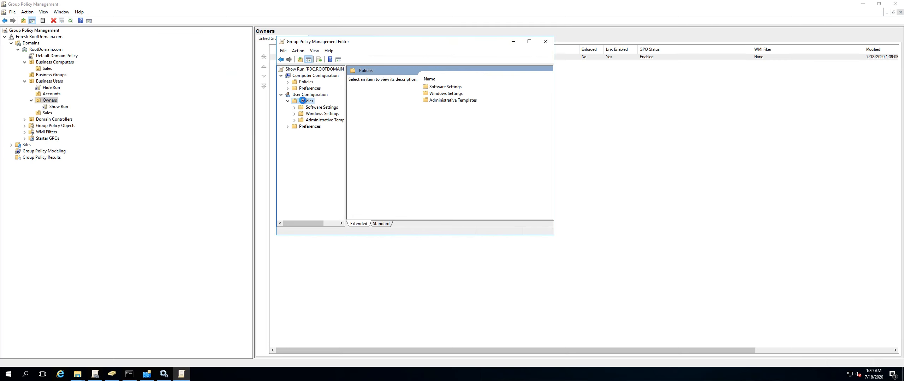
pyautogui.doubleClick(319, 121)
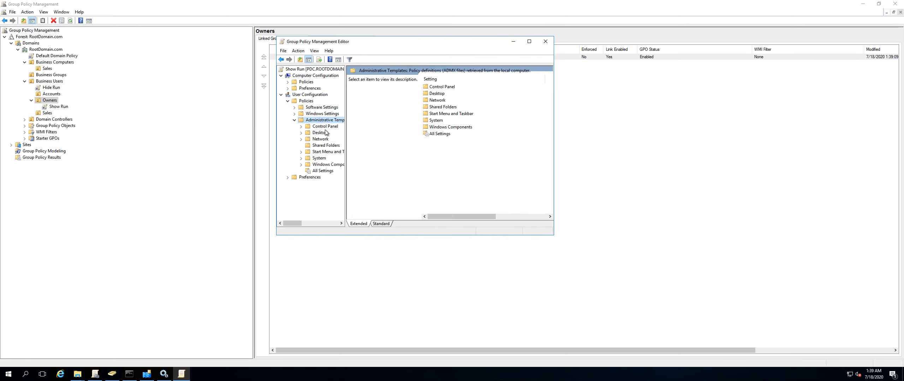
pyautogui.click(325, 152)
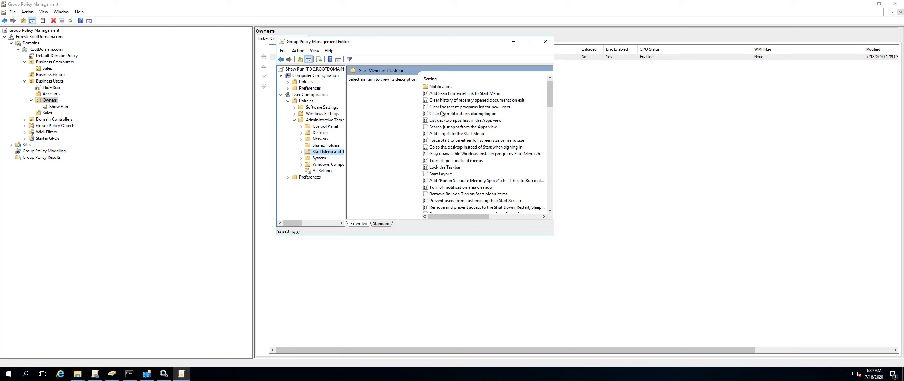
# Set the Remove Run menu from Start Menu policy to Disabled and apply it.
pyautogui.click(446, 79)
pyautogui.scroll(-6, 441, 141)
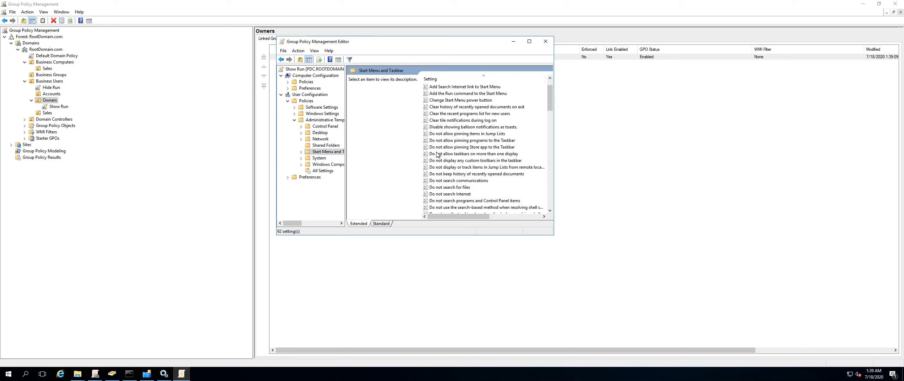
pyautogui.scroll(-5, 438, 156)
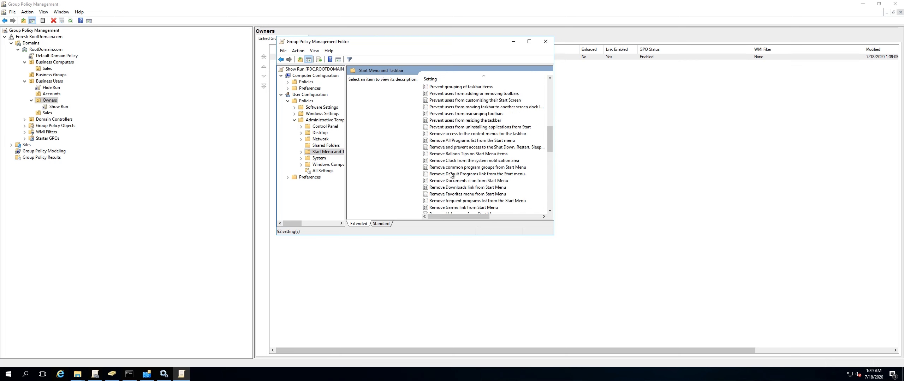
pyautogui.scroll(-1, 449, 186)
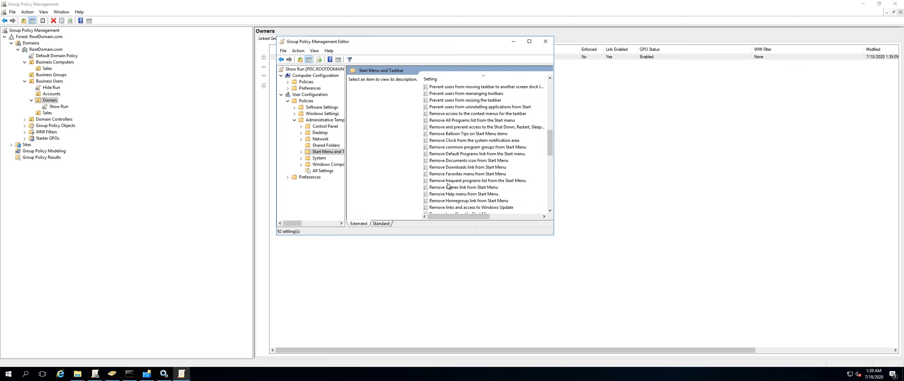
pyautogui.click(447, 182)
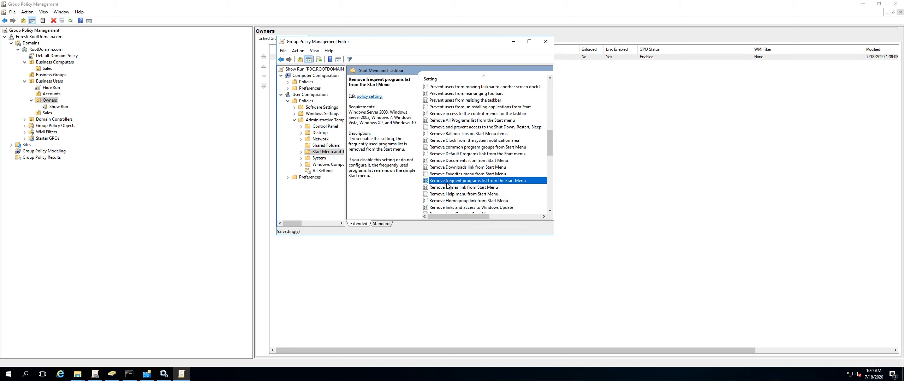
pyautogui.scroll(-2, 447, 184)
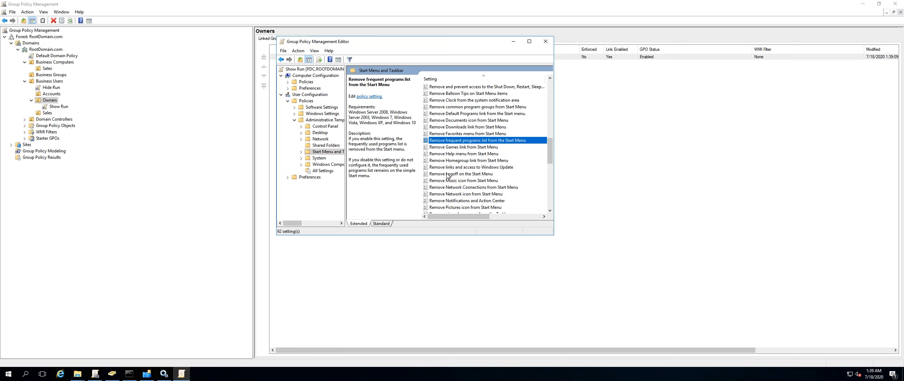
pyautogui.scroll(-2, 448, 177)
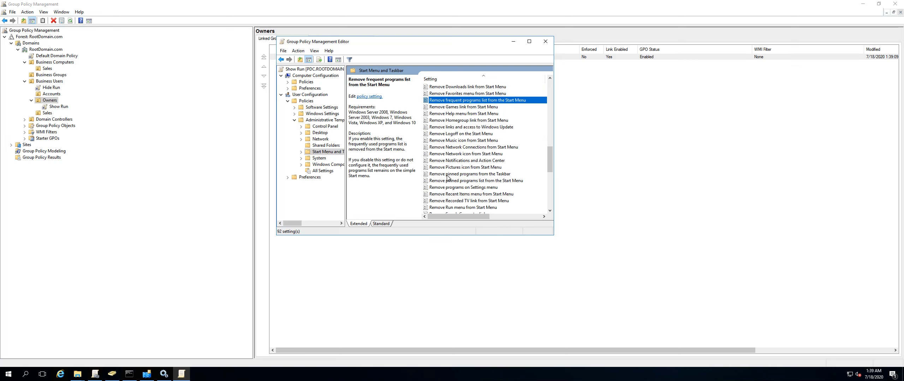
pyautogui.click(458, 208)
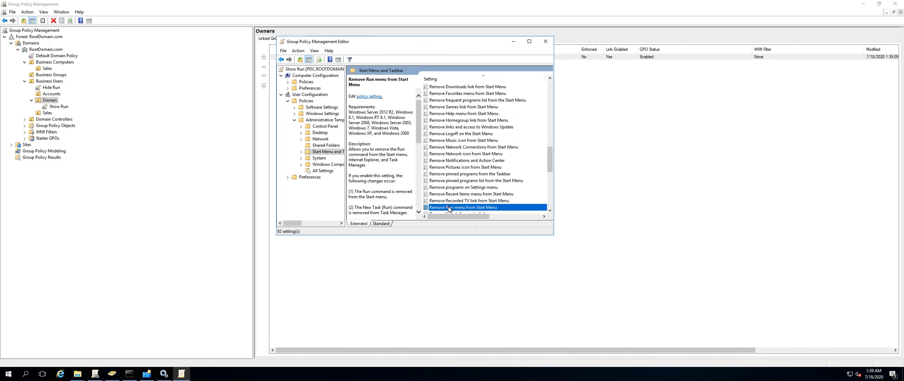
pyautogui.doubleClick(457, 209)
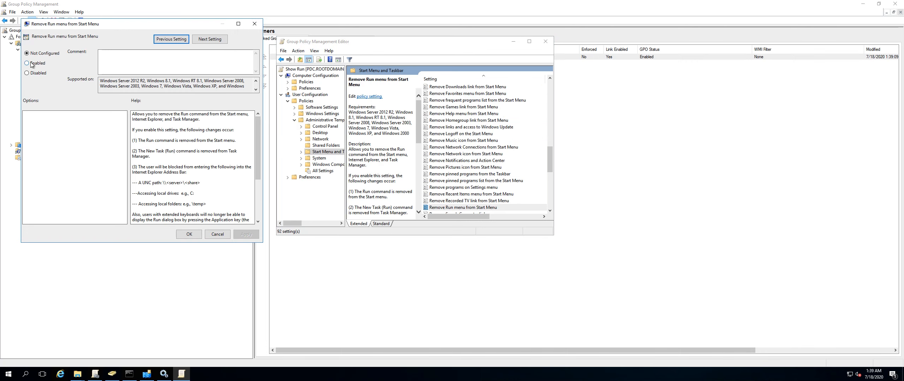
pyautogui.click(27, 73)
pyautogui.click(189, 234)
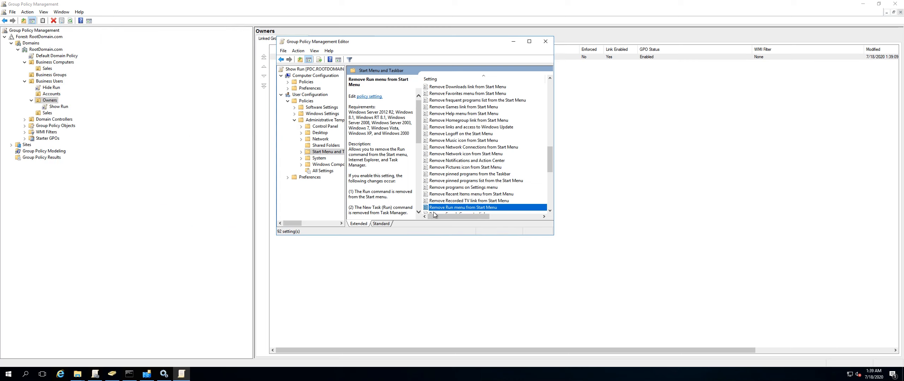
# Close the editor and view the Show Run GPO's settings report down to its Start Menu and Taskbar policy.
pyautogui.click(545, 41)
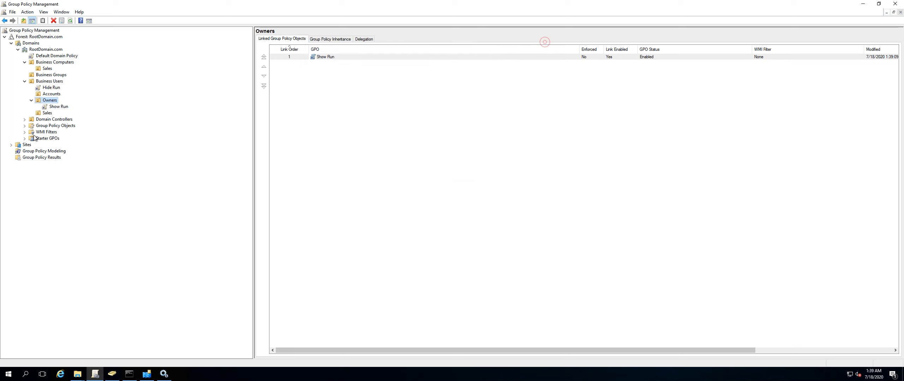
pyautogui.click(58, 108)
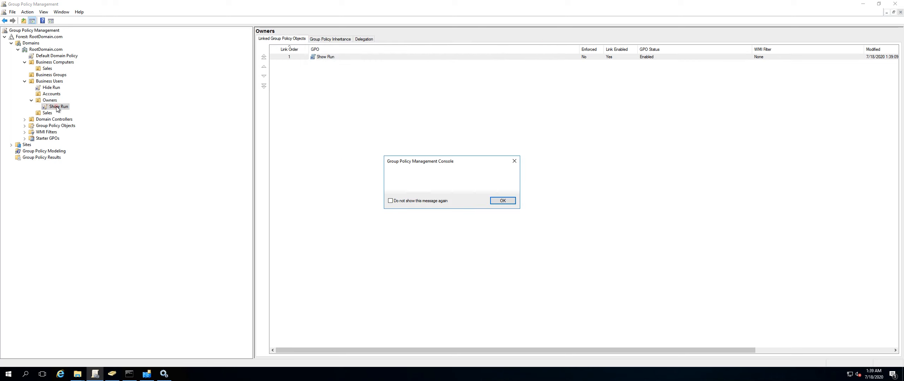
pyautogui.click(500, 200)
pyautogui.click(320, 166)
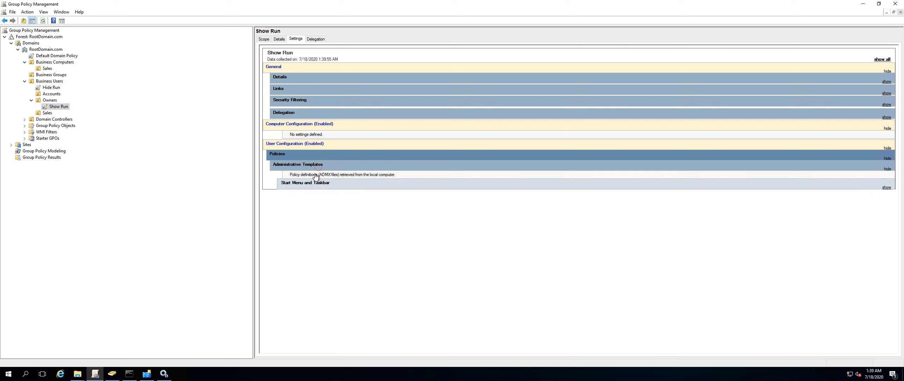
pyautogui.click(323, 185)
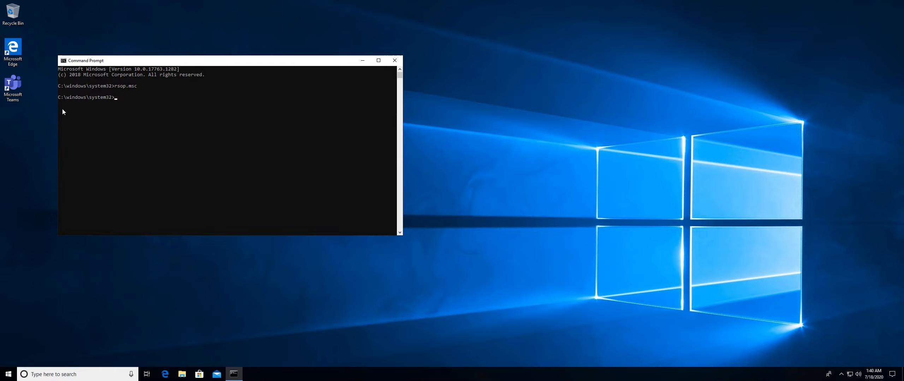
# View the Default Domain Policy's settings report and expand its Security Settings sections.
pyautogui.hotkey('ctrl', 'Left')
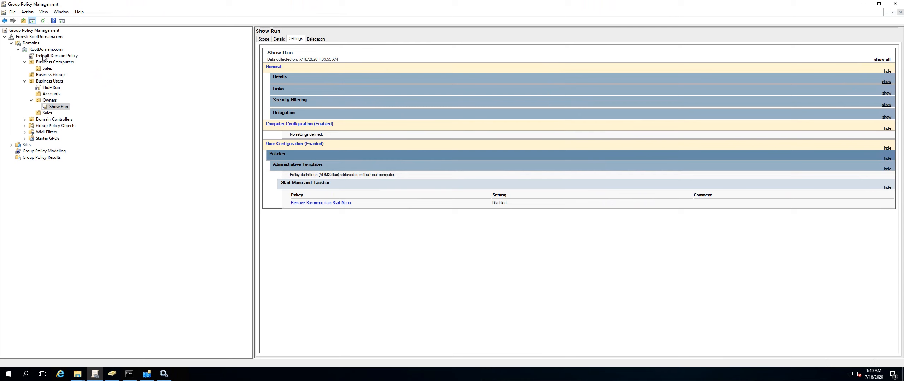
pyautogui.click(46, 58)
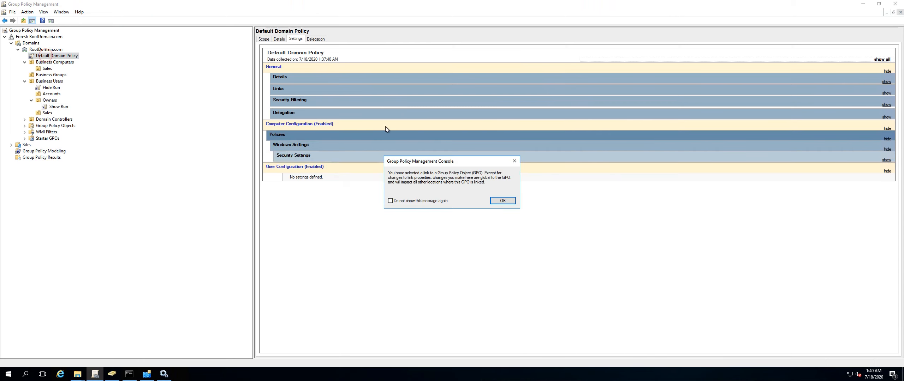
pyautogui.click(504, 203)
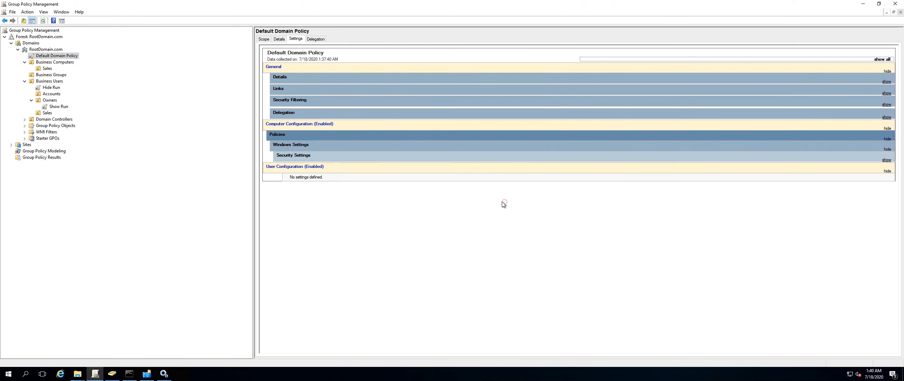
pyautogui.click(387, 156)
pyautogui.click(393, 148)
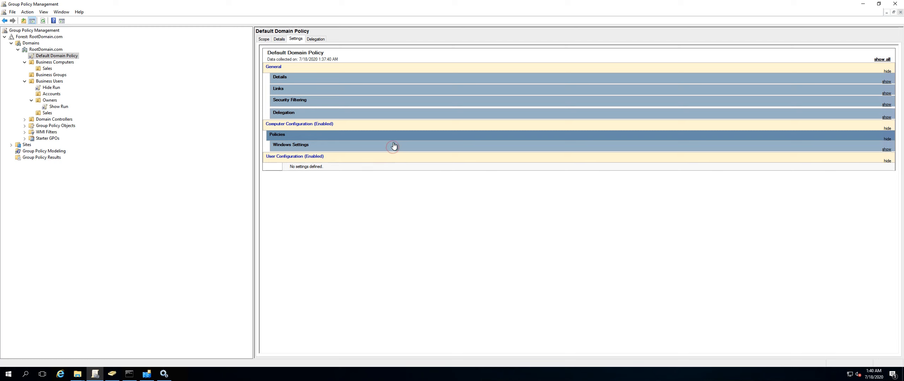
pyautogui.click(394, 146)
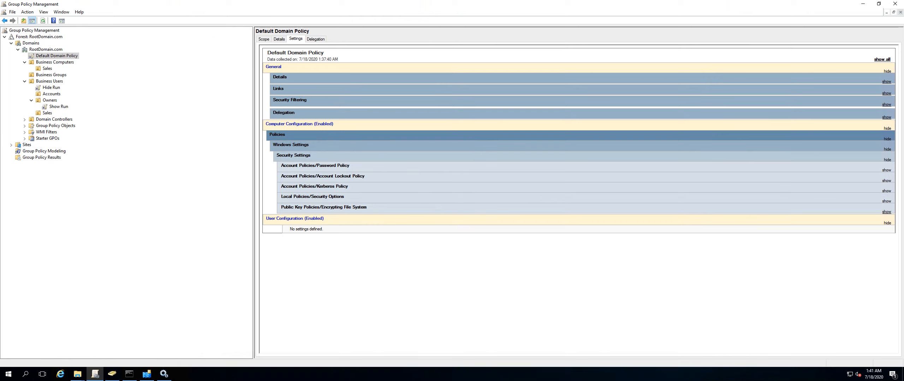
# Force replication now on the connections under both the PDC and ADC NTDS Settings in Active Directory Sites and Services.
pyautogui.click(143, 375)
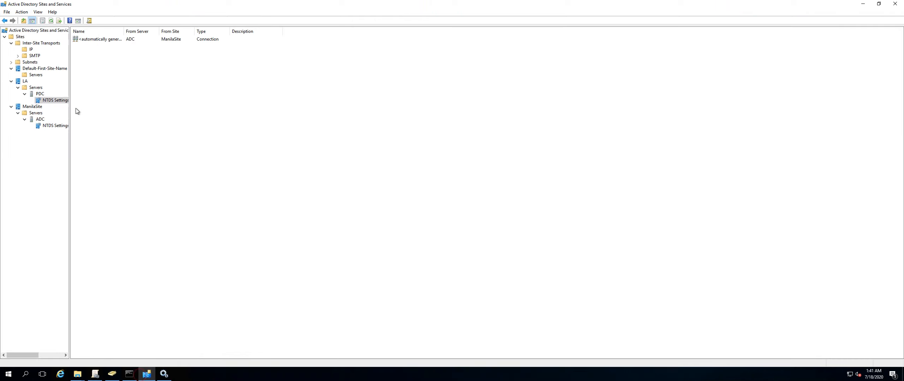
pyautogui.rightClick(96, 38)
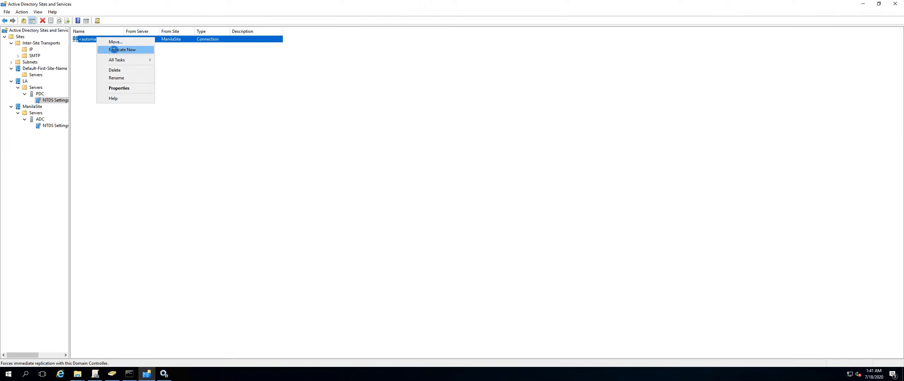
pyautogui.click(118, 50)
pyautogui.click(512, 219)
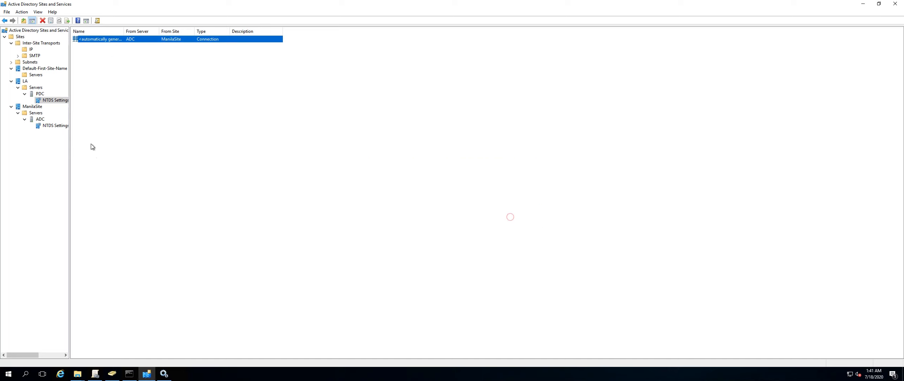
pyautogui.click(60, 126)
pyautogui.rightClick(103, 39)
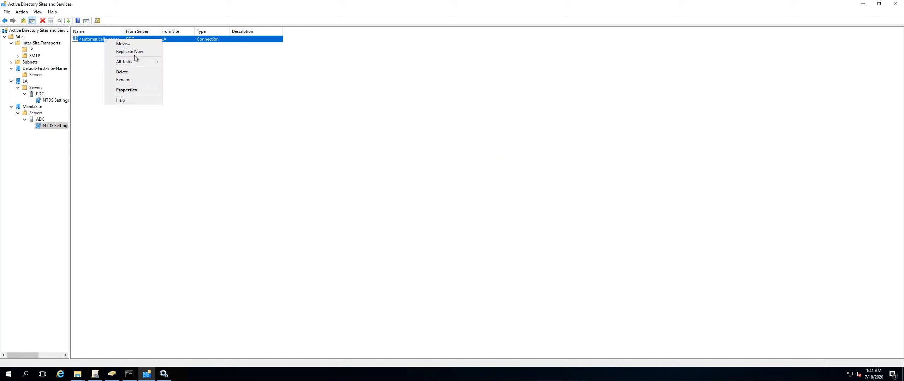
pyautogui.click(132, 54)
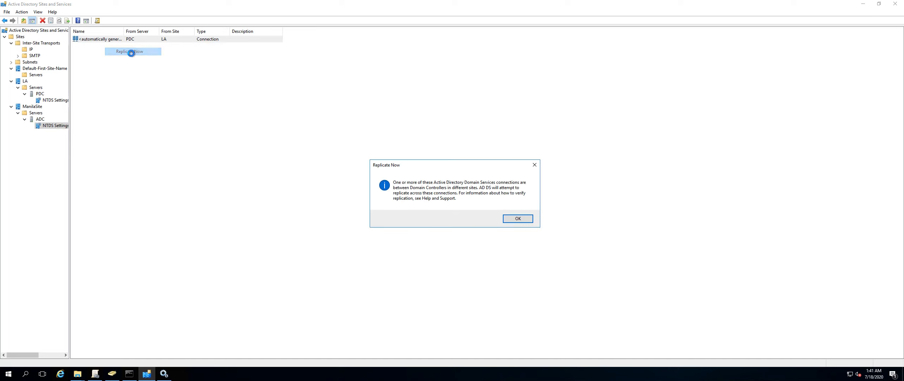
pyautogui.click(518, 219)
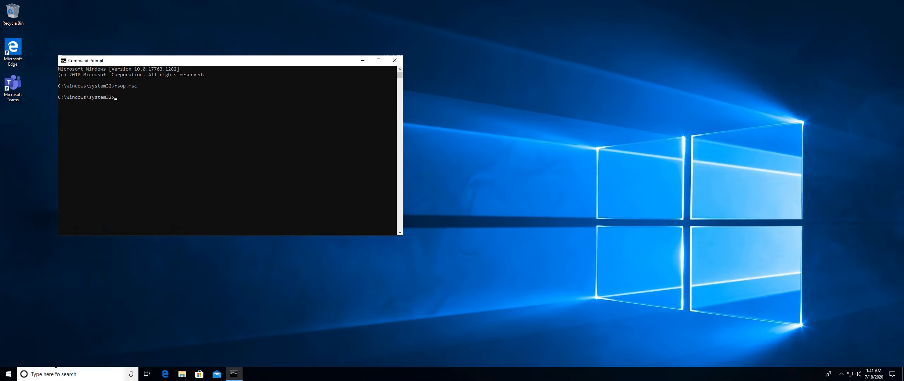
# Check the client's Start menu and its context menu for the Run command.
pyautogui.click(9, 375)
pyautogui.rightClick(9, 377)
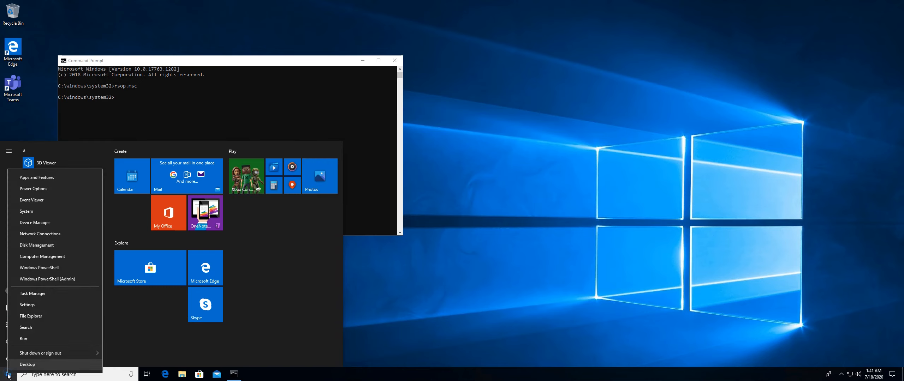
pyautogui.click(9, 377)
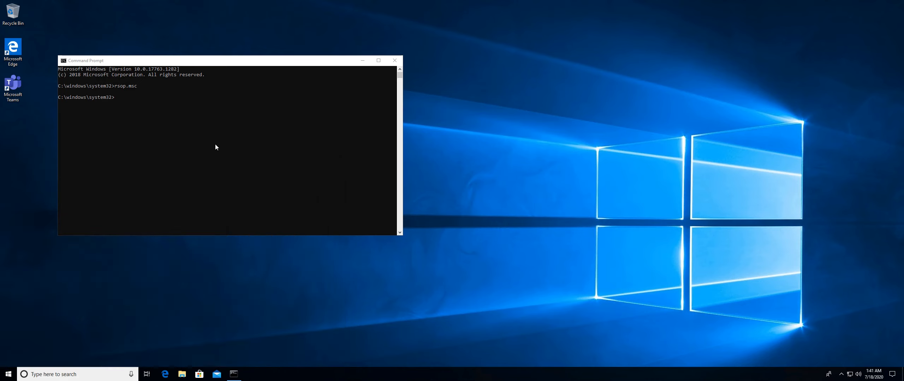
# Run gpedit.msc from the client's Command Prompt, dismiss the permission error and reposition the Local Group Policy Editor window.
pyautogui.click(215, 144)
pyautogui.write('Gp')
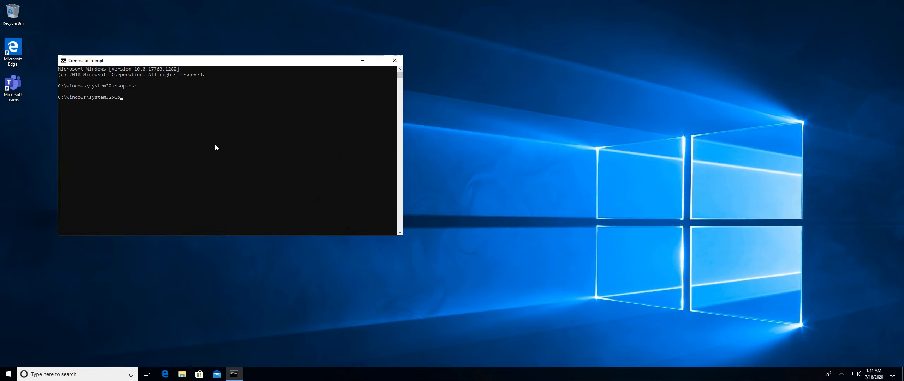
pyautogui.write('edit.msc')
pyautogui.press('Return')
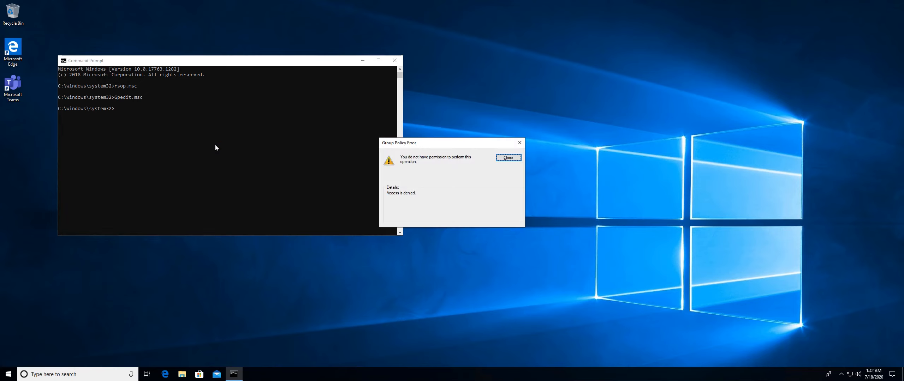
pyautogui.click(511, 159)
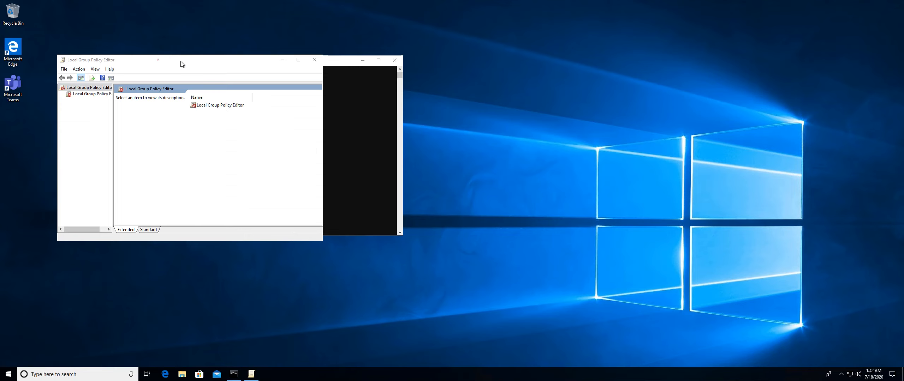
pyautogui.moveTo(181, 64); pyautogui.dragTo(262, 68)
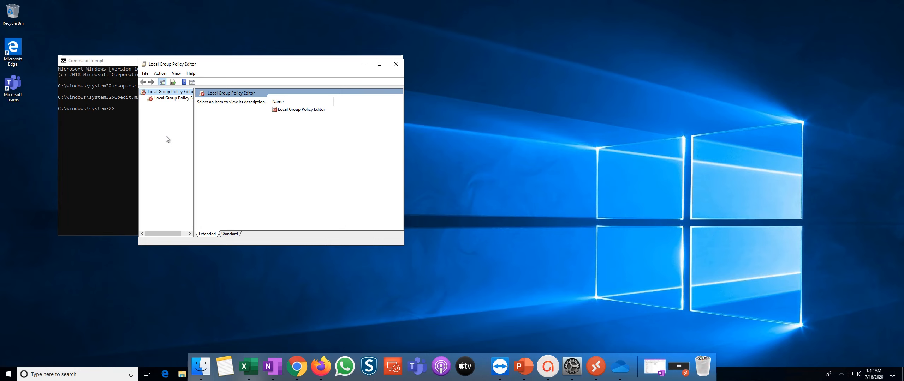
pyautogui.hotkey('ctrl', 'Left')
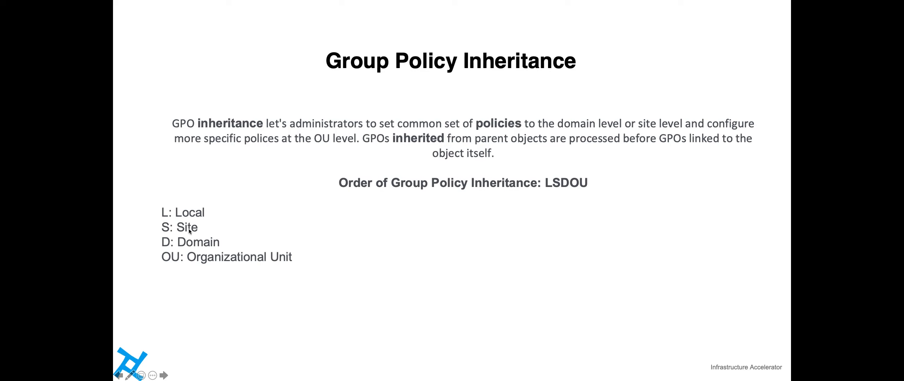
pyautogui.hotkey('ctrl', 'Right')
pyautogui.hotkey('ctrl', 'Right')
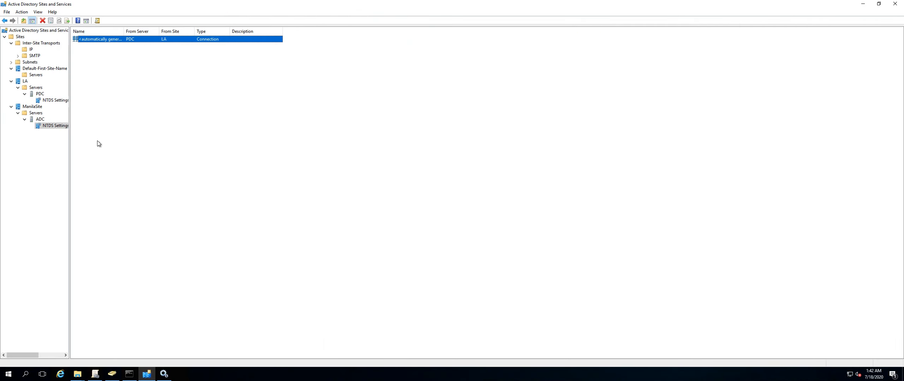
# Show all three sites, Default-First-Site-Name, LA and ManilaSite, under the Sites node of Group Policy Management.
pyautogui.click(95, 374)
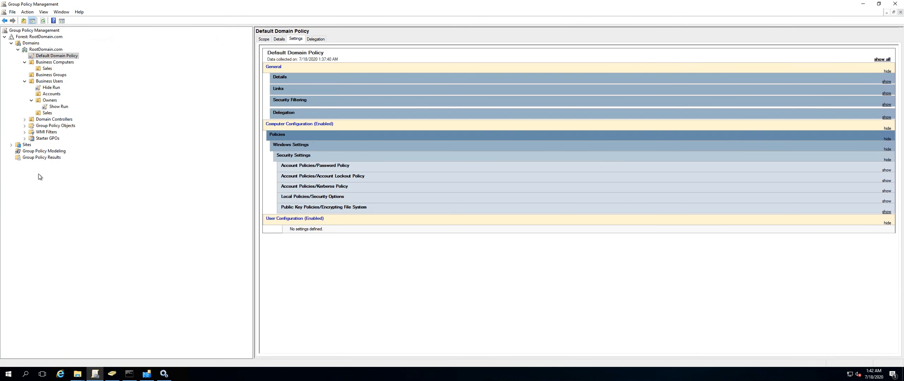
pyautogui.click(10, 145)
pyautogui.click(24, 145)
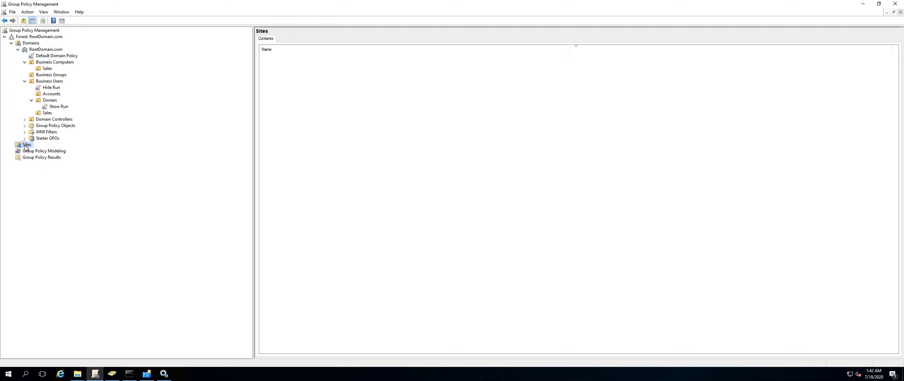
pyautogui.rightClick(24, 147)
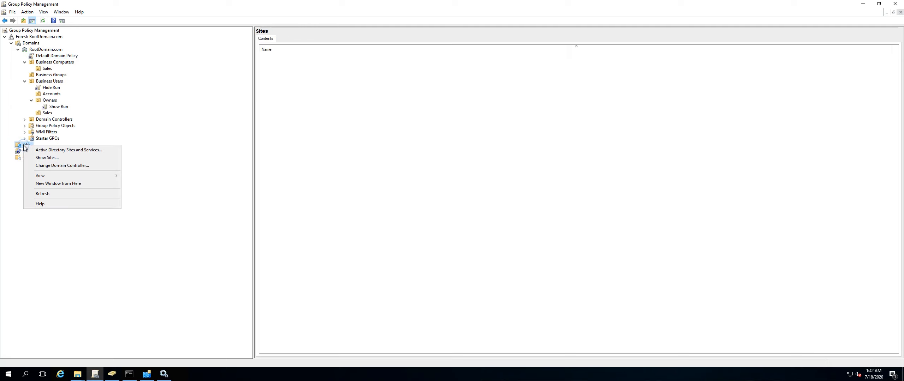
pyautogui.click(42, 158)
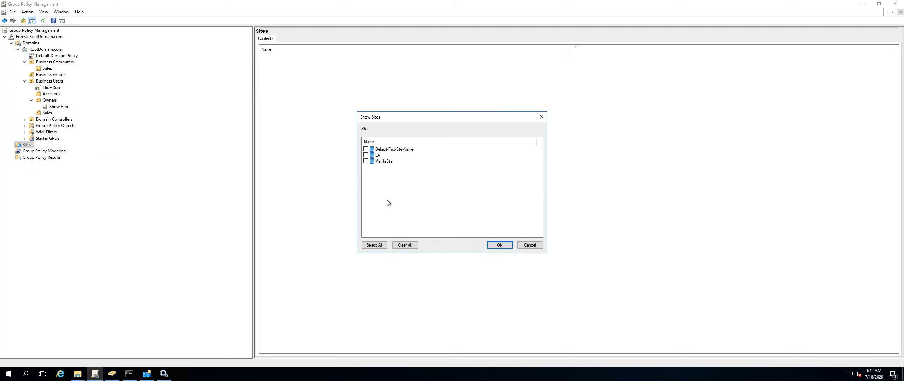
pyautogui.click(366, 149)
pyautogui.click(366, 155)
pyautogui.click(366, 162)
pyautogui.click(499, 246)
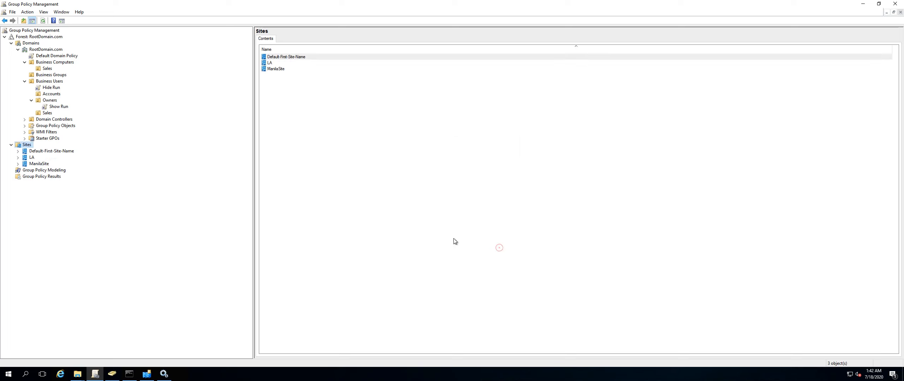
pyautogui.click(18, 151)
pyautogui.rightClick(32, 164)
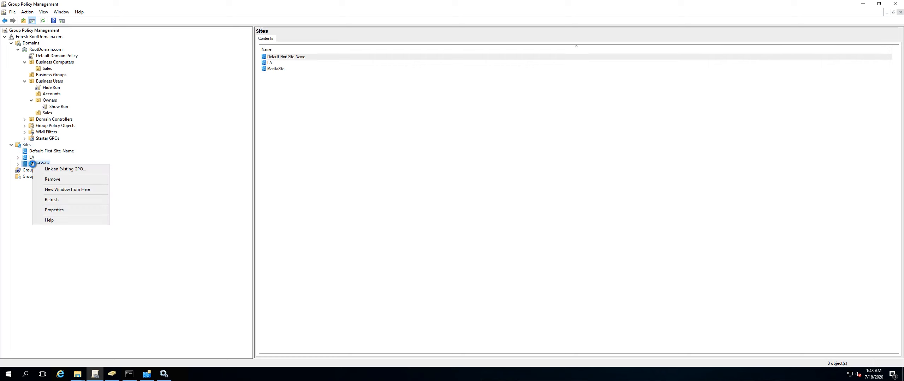
pyautogui.click(77, 170)
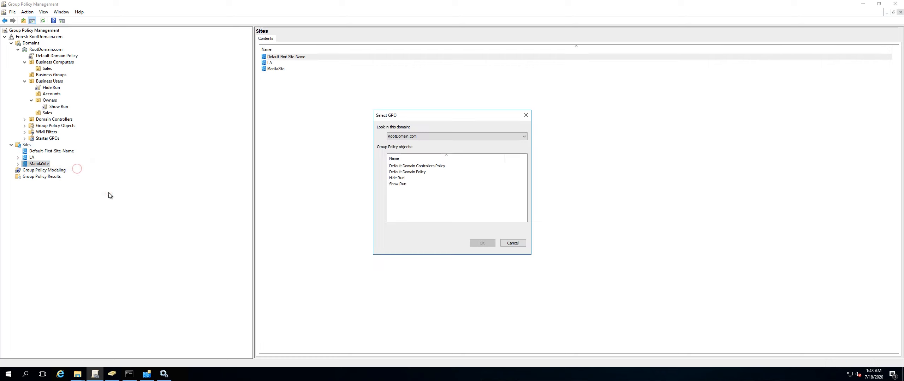
pyautogui.click(403, 178)
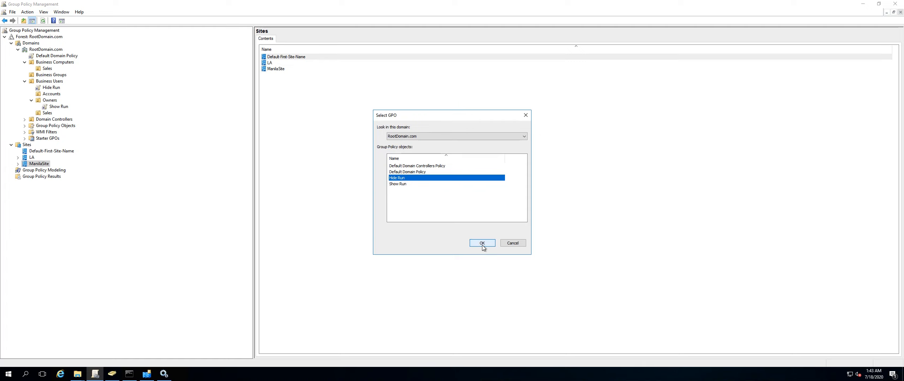
pyautogui.click(520, 244)
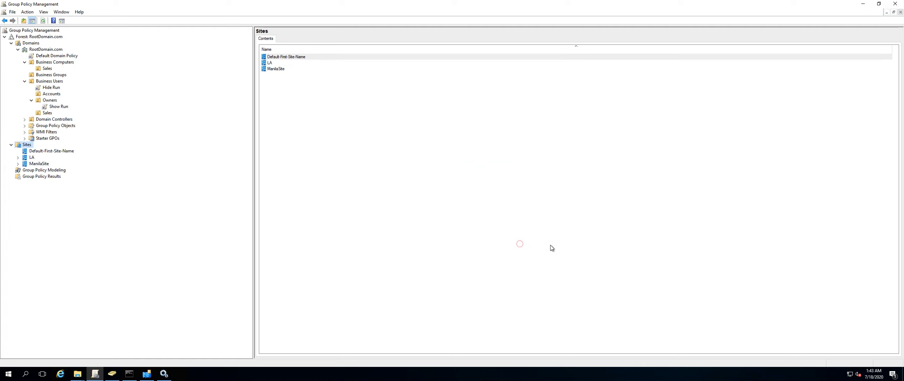
pyautogui.hotkey('ctrl', 'Left')
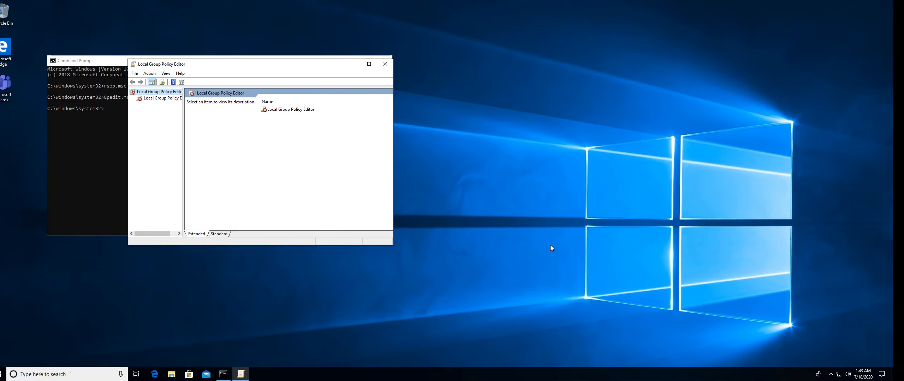
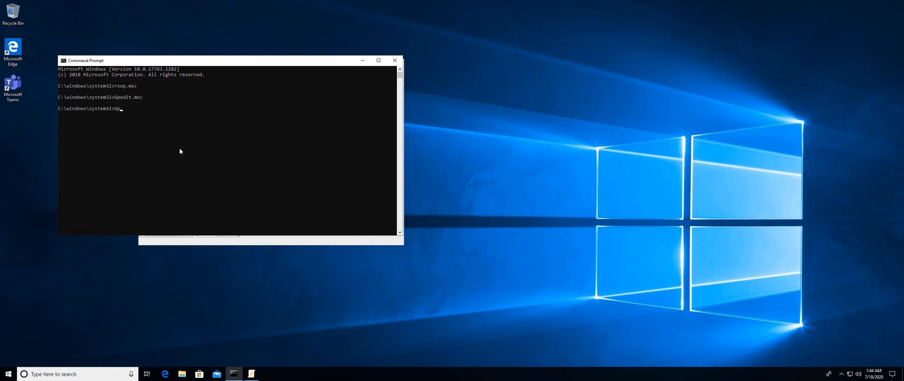
# Run gpupdate /force in the client's Command Prompt.
pyautogui.write('update /force')
pyautogui.press('Return')
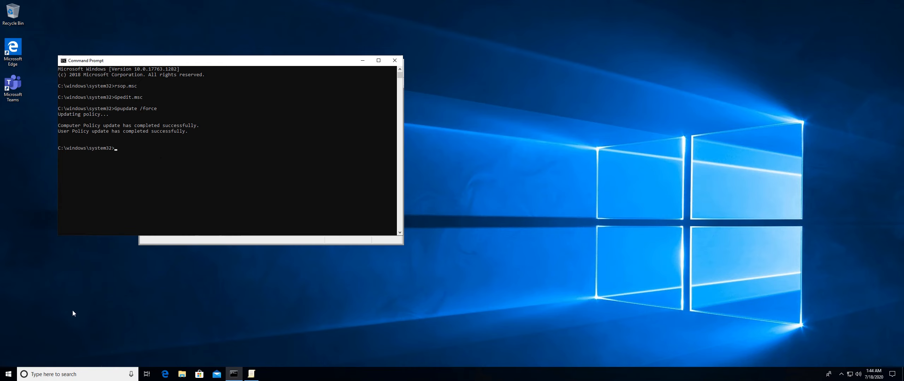
# Open Run from the client's Start context menu to test whether it is available.
pyautogui.rightClick(8, 374)
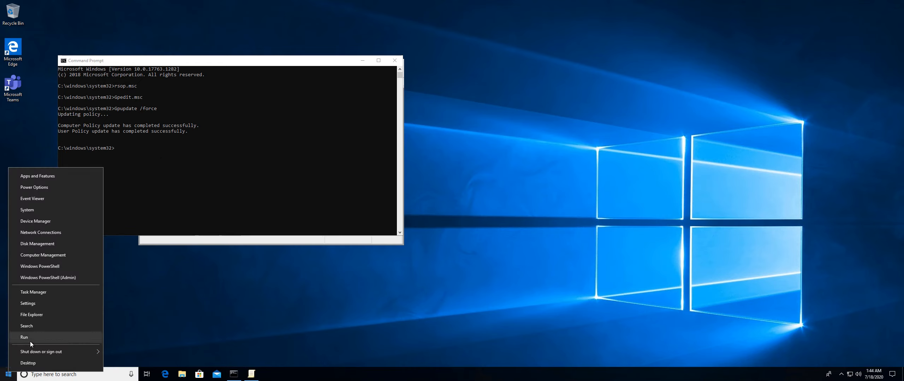
pyautogui.click(30, 341)
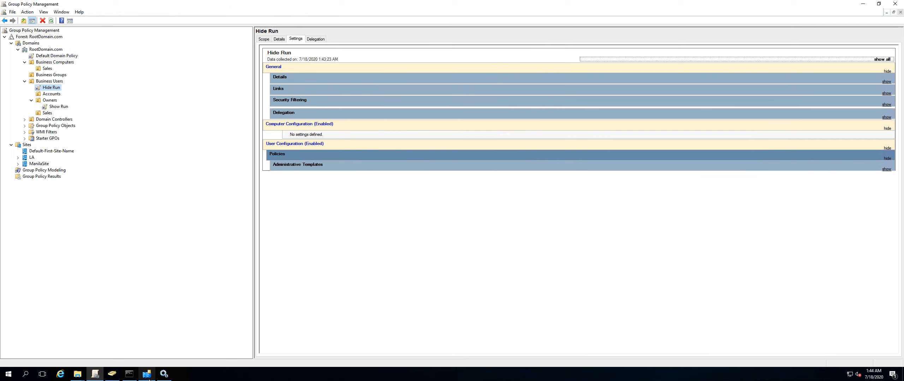
# Check which user belongs to the Owners OU in Active Directory Users and Computers on the server.
pyautogui.click(112, 374)
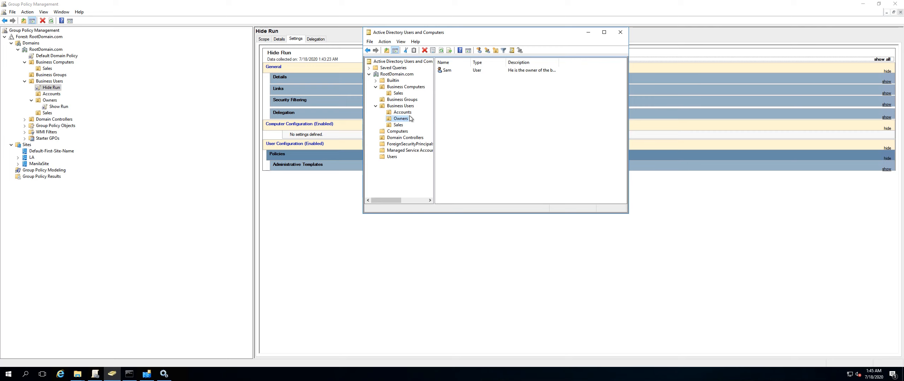
pyautogui.click(398, 125)
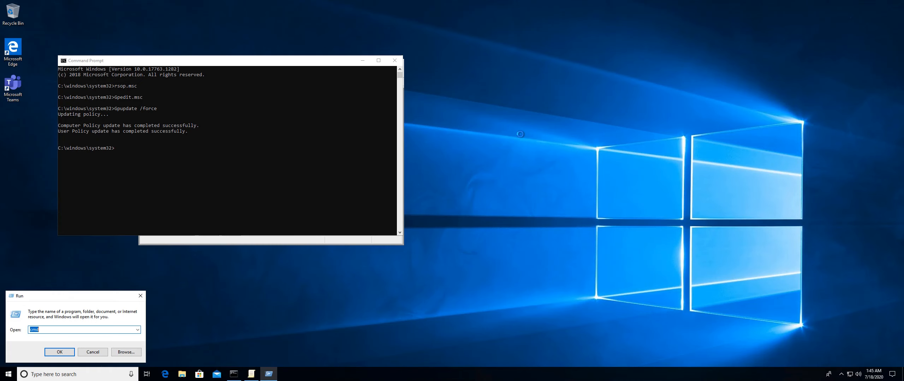
# Sign out of the client from the Start context menu.
pyautogui.rightClick(10, 376)
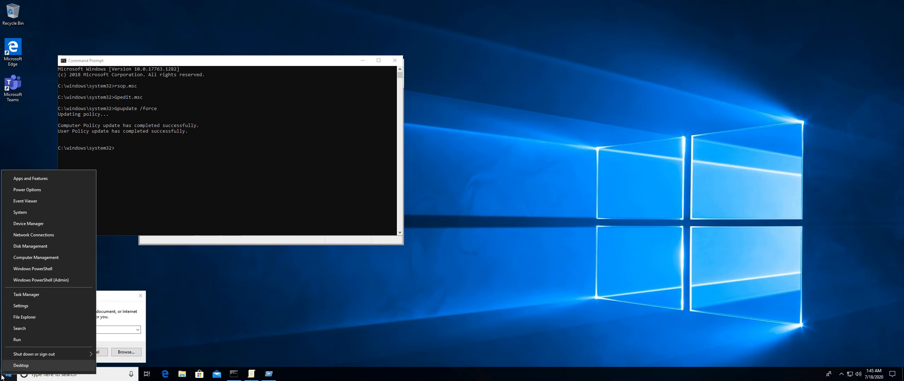
pyautogui.moveTo(75, 354)
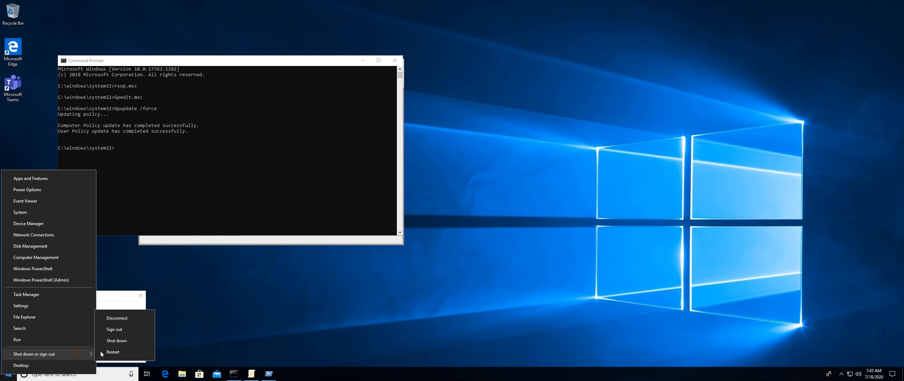
pyautogui.click(122, 331)
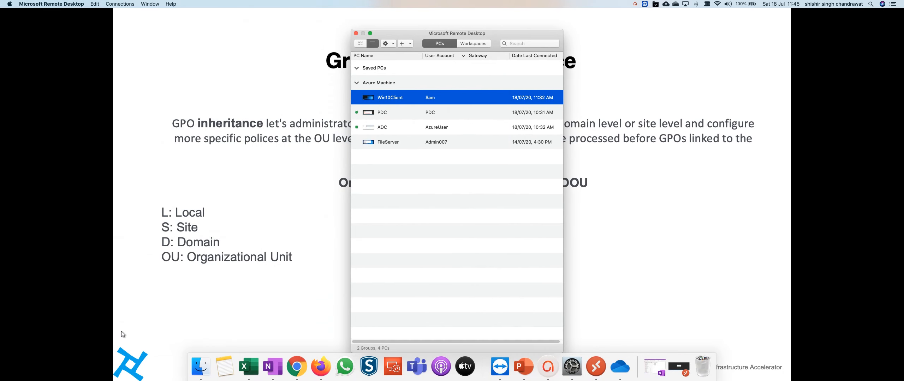
# Switch the Win10Client remote connection to the Sales user's account, save it, and connect, accepting the certificate warning.
pyautogui.rightClick(417, 98)
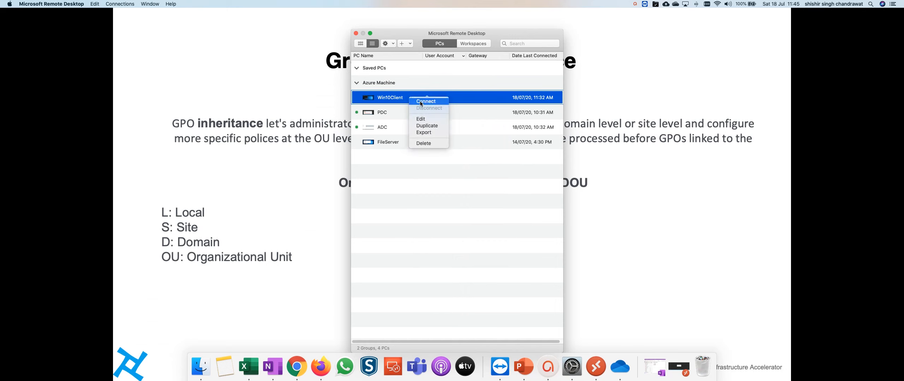
pyautogui.click(426, 120)
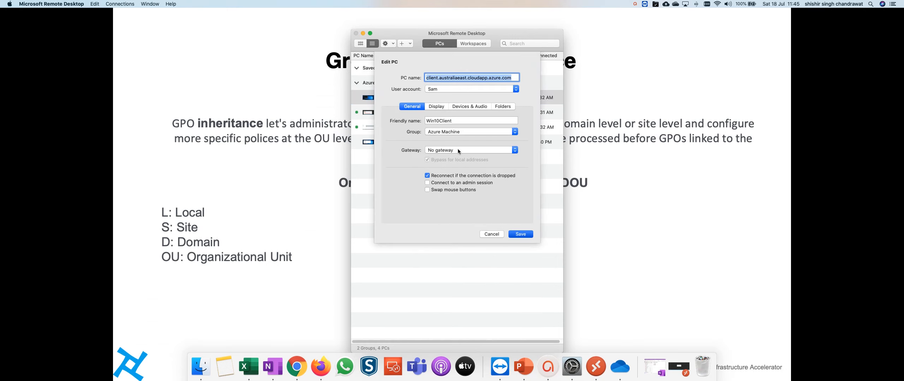
pyautogui.click(442, 90)
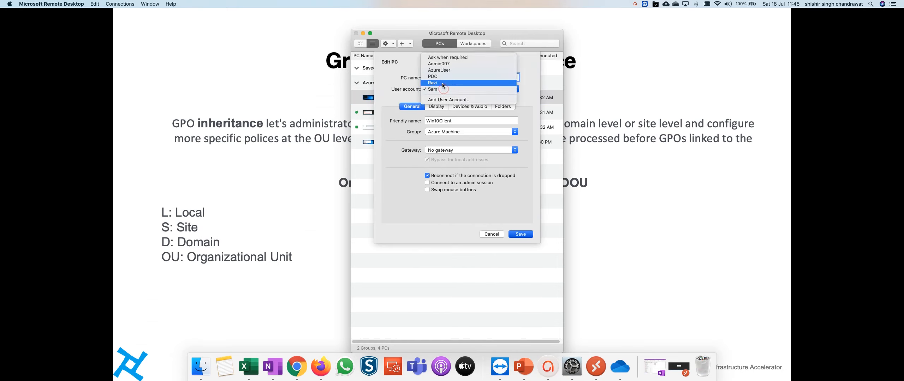
pyautogui.click(444, 82)
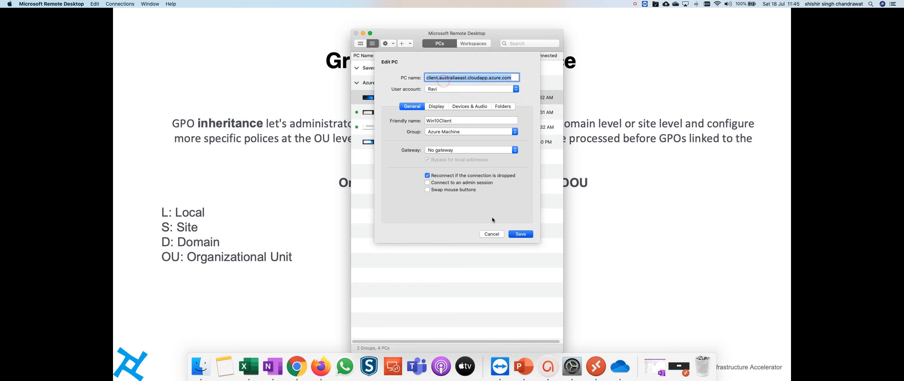
pyautogui.click(521, 233)
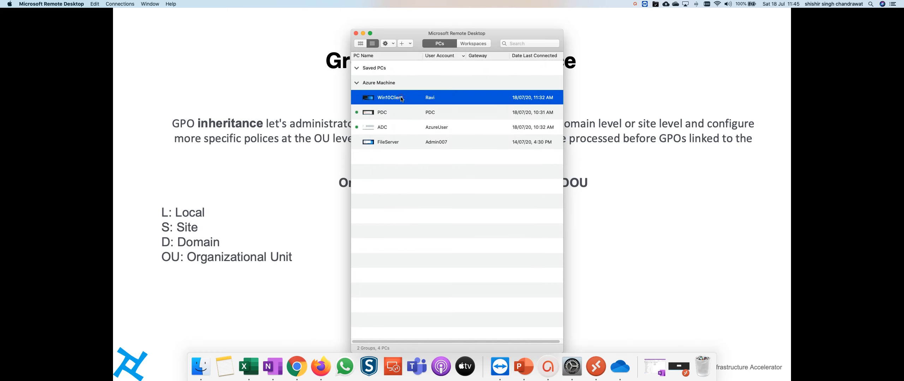
pyautogui.doubleClick(401, 98)
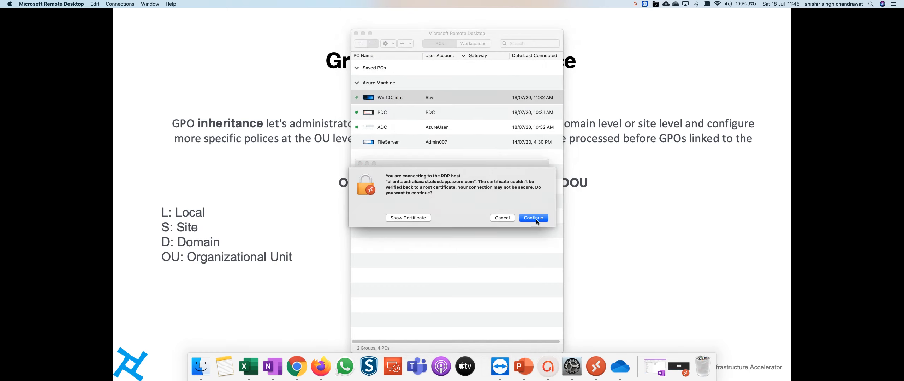
pyautogui.click(534, 219)
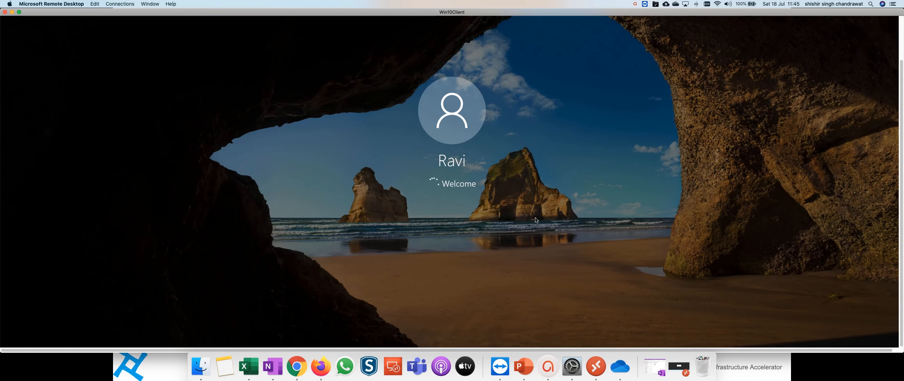
# Check the Business Users OUs and the Sales OU's user in Active Directory Users and Computers.
pyautogui.hotkey('ctrl', 'Right')
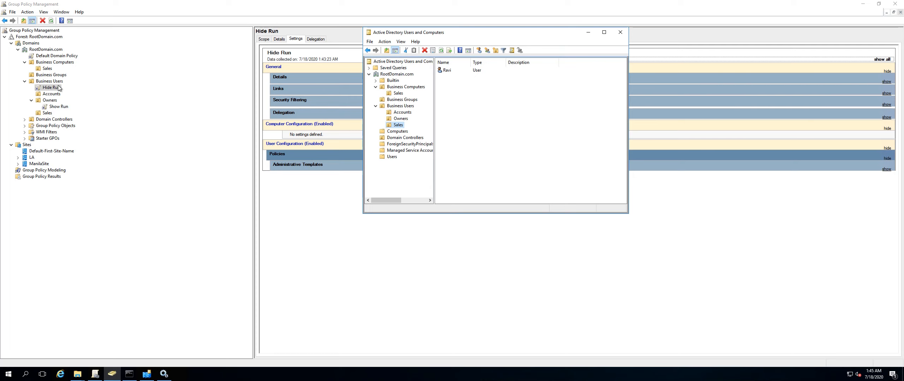
pyautogui.click(400, 106)
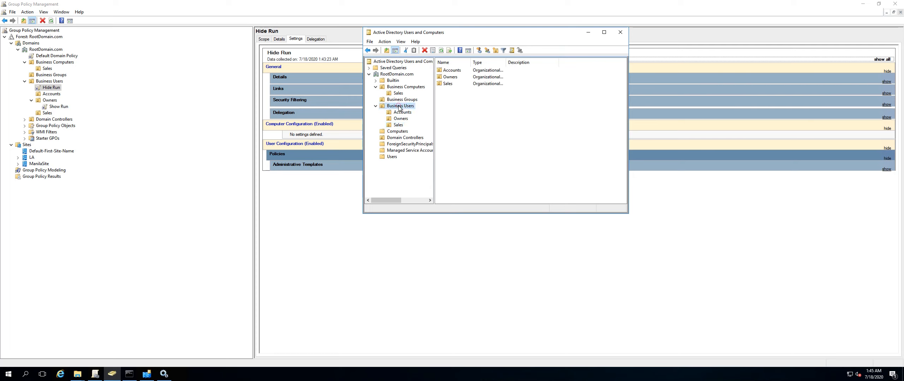
pyautogui.click(400, 126)
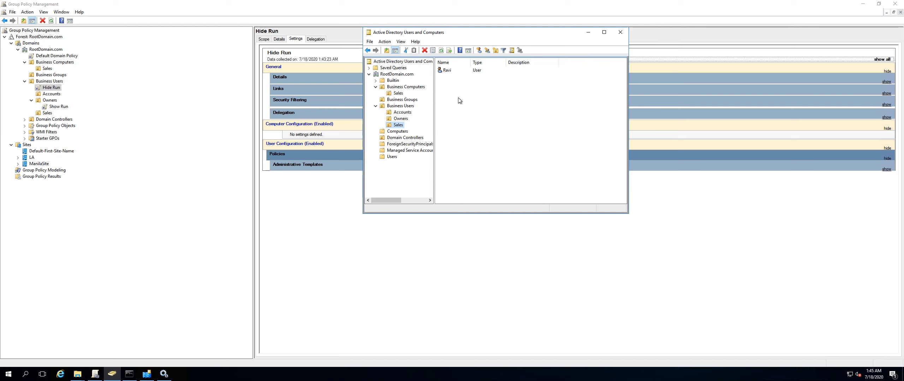
# Try to open Run from the client's Start context menu and dismiss the restriction message.
pyautogui.hotkey('ctrl', 'Left')
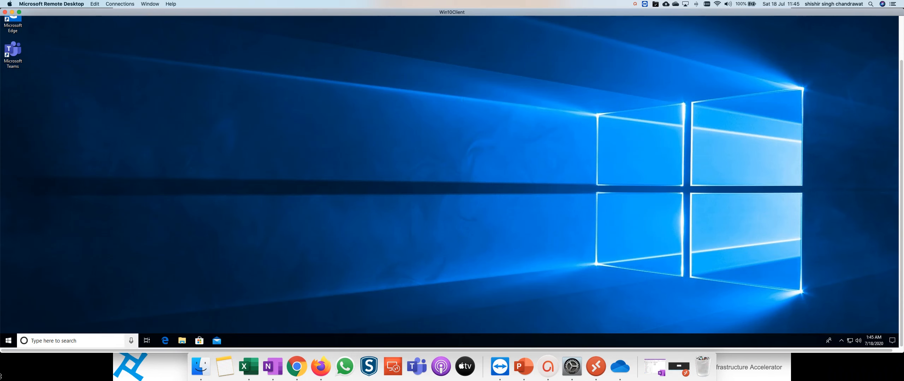
pyautogui.rightClick(8, 342)
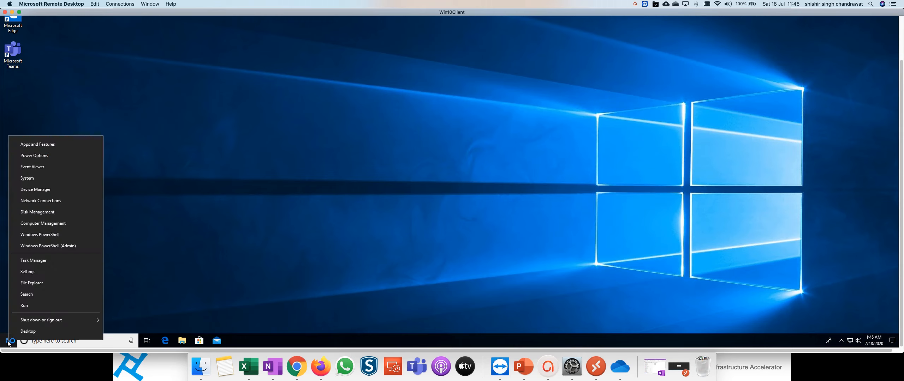
pyautogui.click(28, 306)
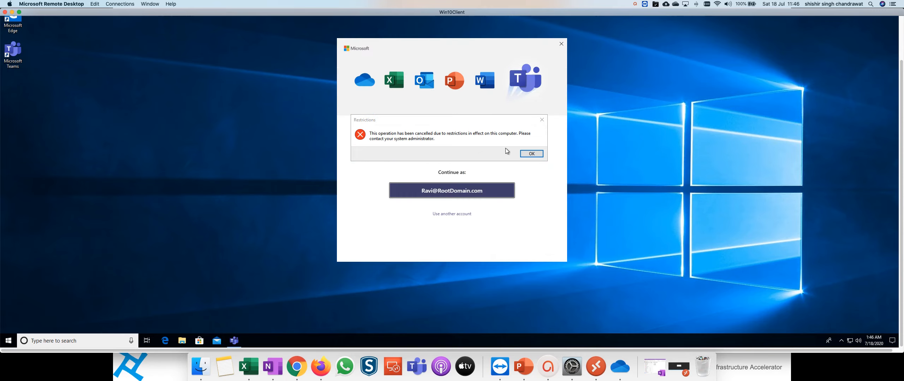
pyautogui.click(525, 156)
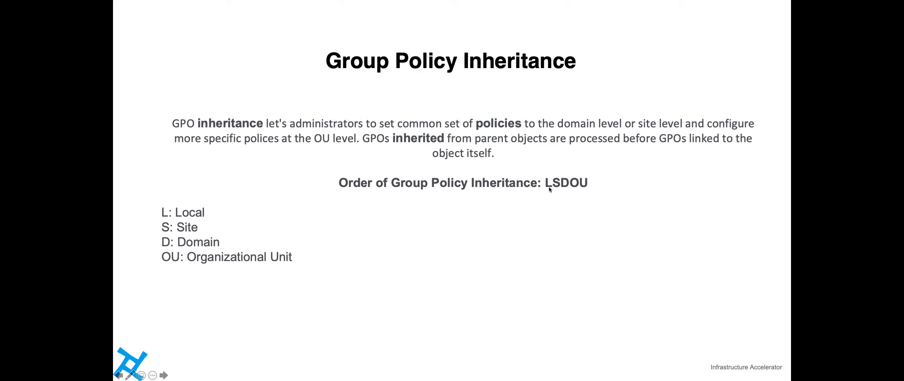
pyautogui.click(593, 191)
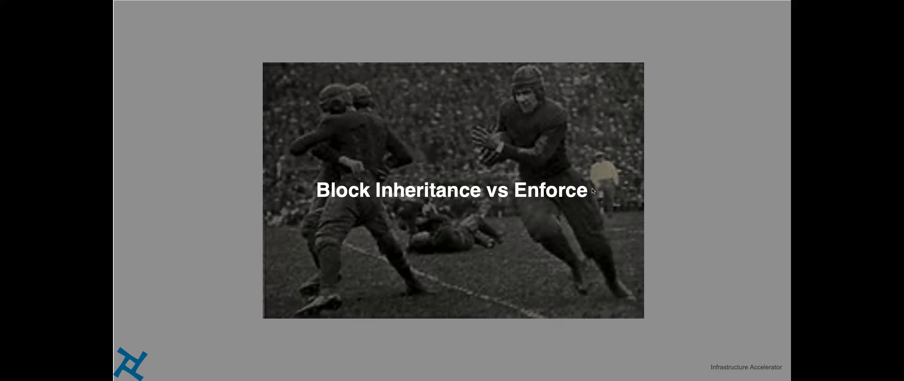
pyautogui.click(592, 191)
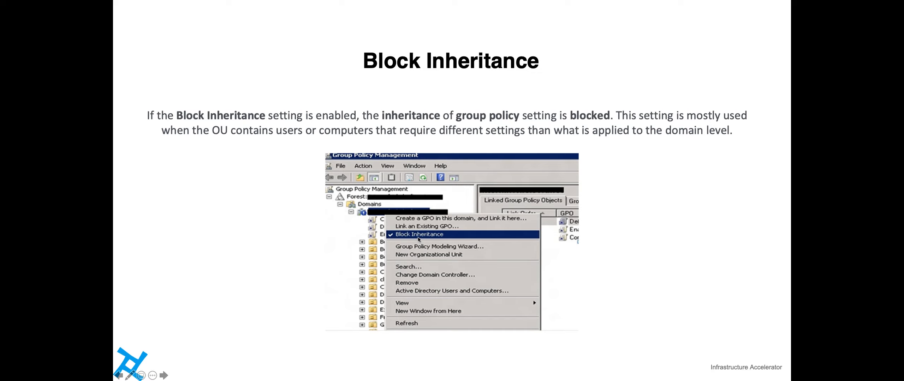
# Delete the Show Run GPO link from the Owners OU in Group Policy Management.
pyautogui.hotkey('ctrl', 'Right')
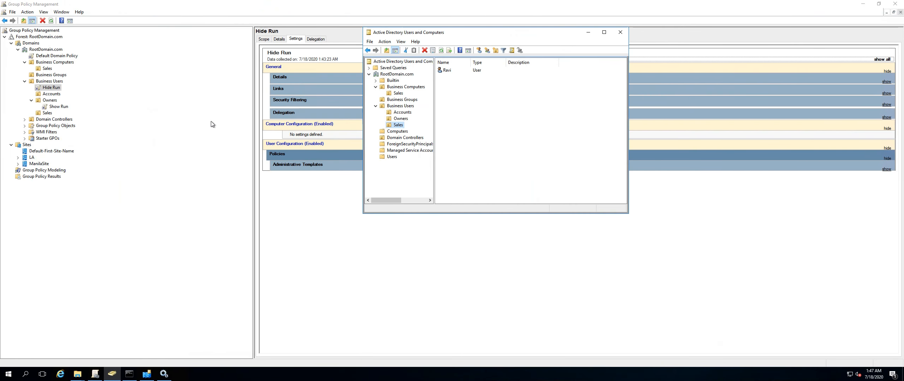
pyautogui.click(55, 107)
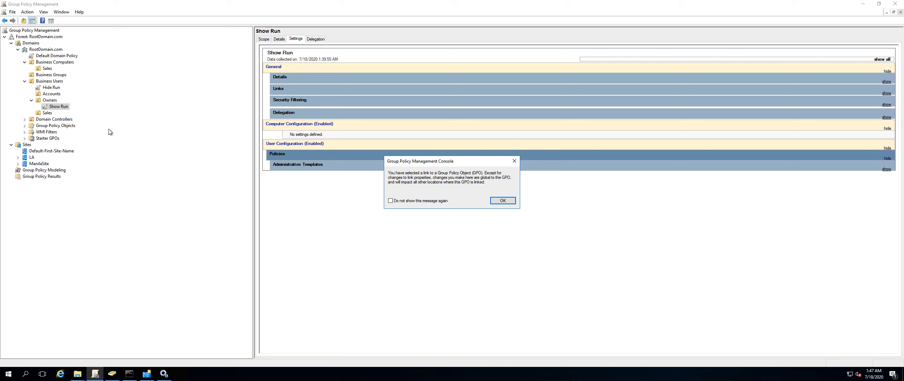
pyautogui.click(498, 202)
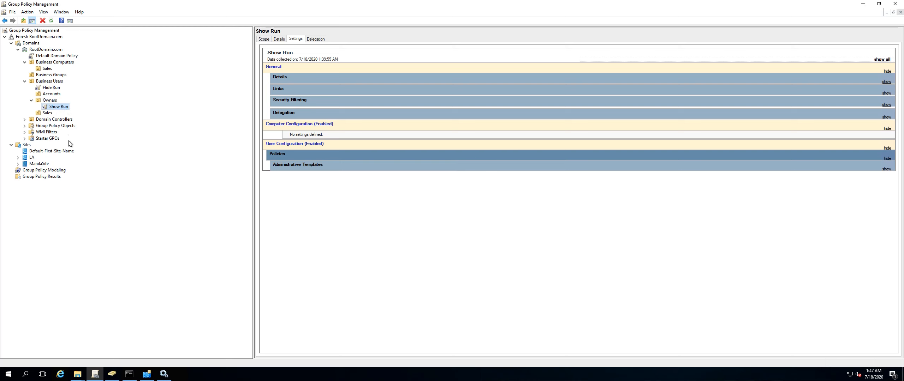
pyautogui.rightClick(59, 110)
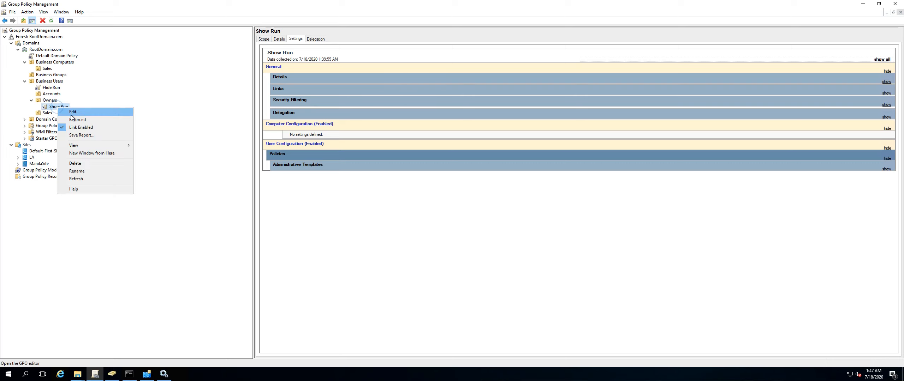
pyautogui.click(79, 163)
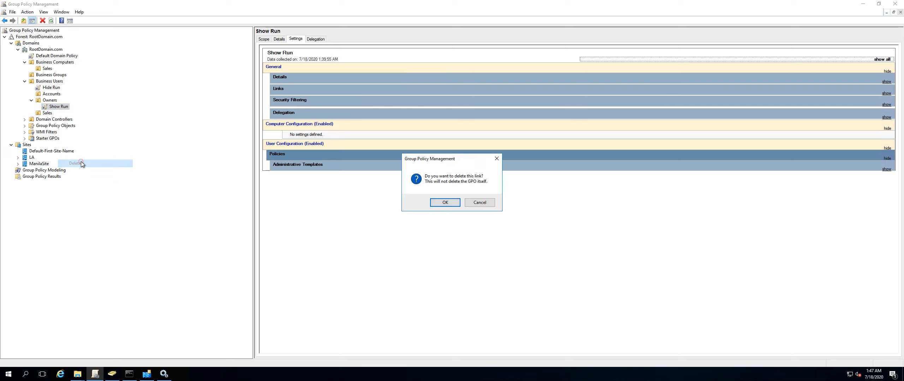
pyautogui.click(444, 203)
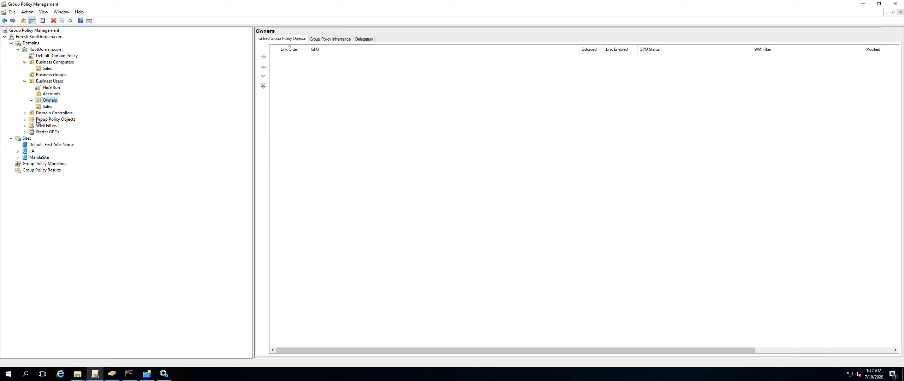
# Inspect the Group Policy Objects container, the Show Run GPO, the Accounts OU and the Owners OU's members.
pyautogui.click(25, 120)
pyautogui.click(51, 145)
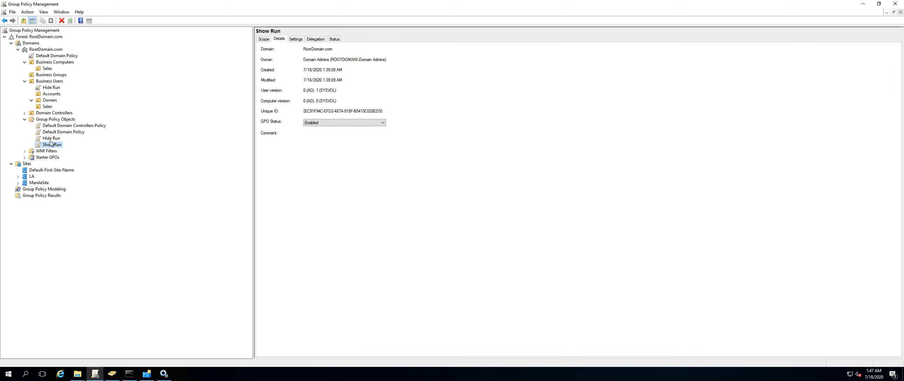
pyautogui.click(50, 94)
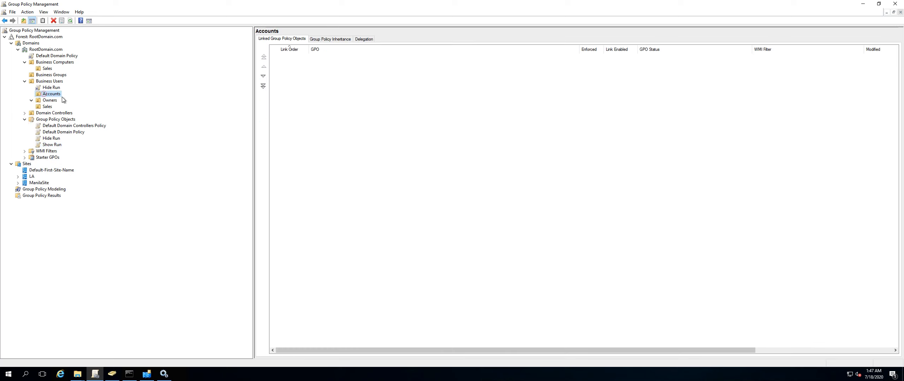
pyautogui.click(112, 375)
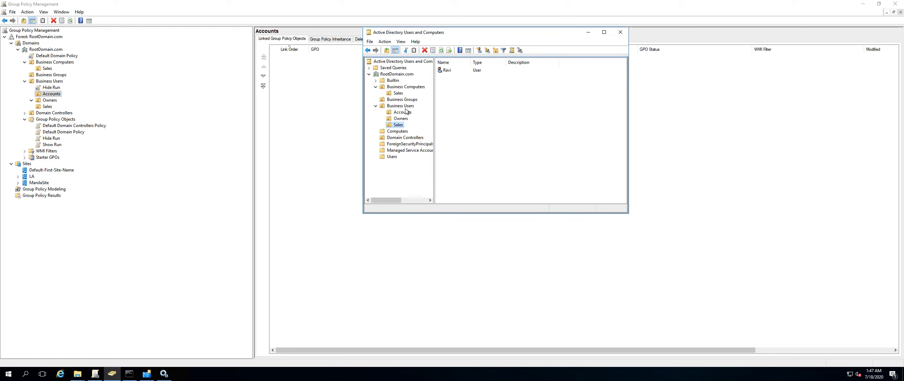
pyautogui.click(402, 119)
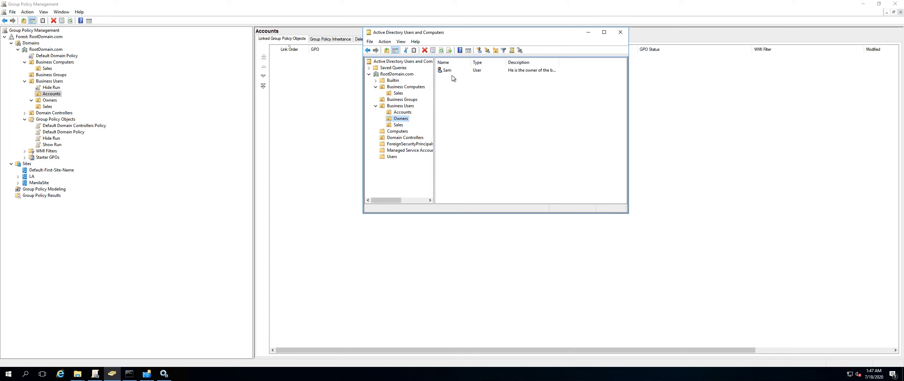
# Turn Block Inheritance on for the Owners OU and switch it back off.
pyautogui.click(49, 100)
pyautogui.rightClick(49, 101)
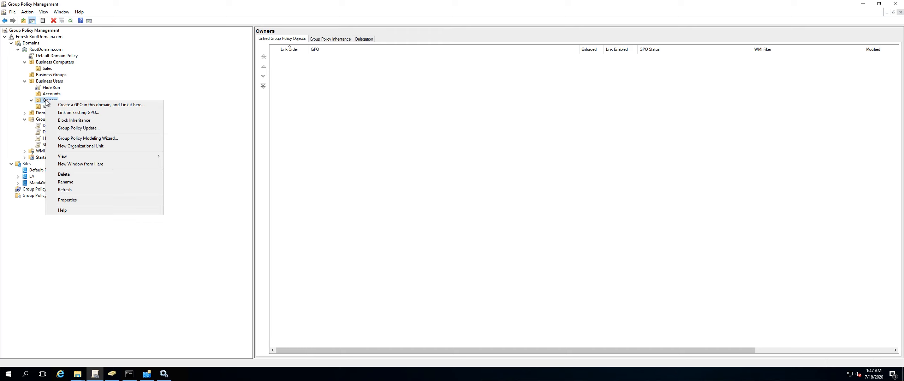
pyautogui.click(68, 120)
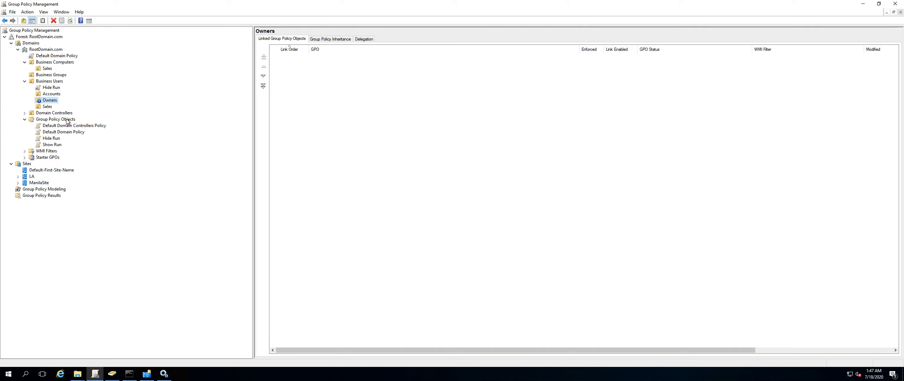
pyautogui.rightClick(49, 101)
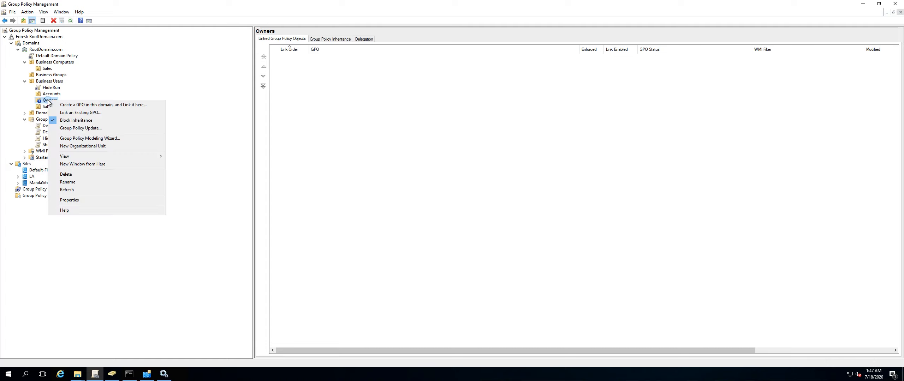
pyautogui.click(72, 121)
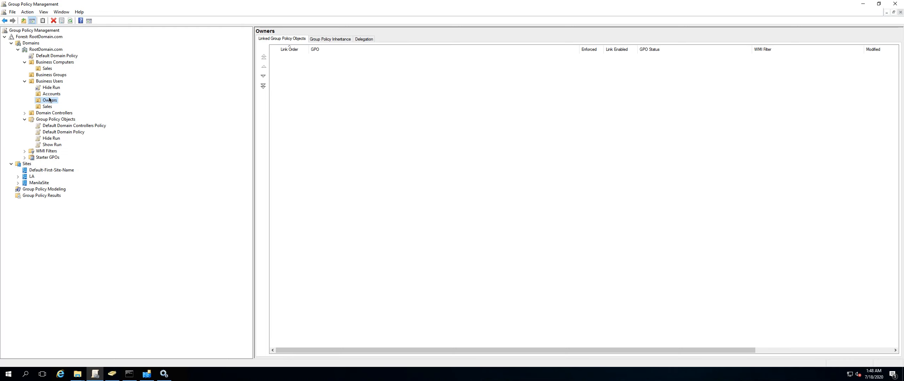
pyautogui.hotkey('ctrl', 'Right')
pyautogui.hotkey('ctrl', 'Left')
pyautogui.hotkey('ctrl', 'Left')
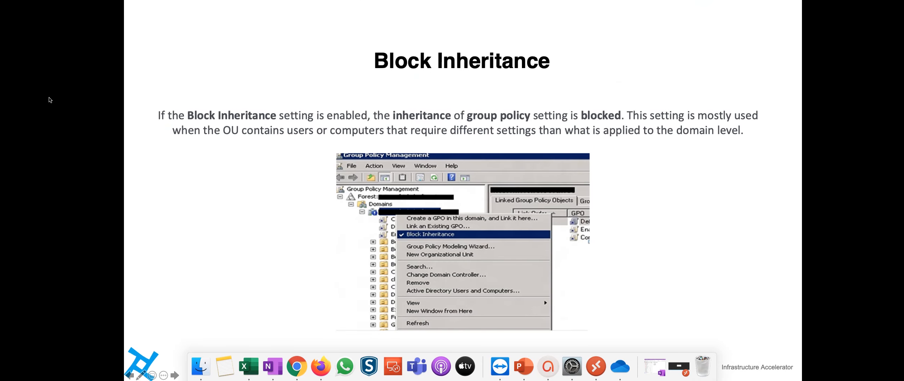
pyautogui.hotkey('ctrl', 'Right')
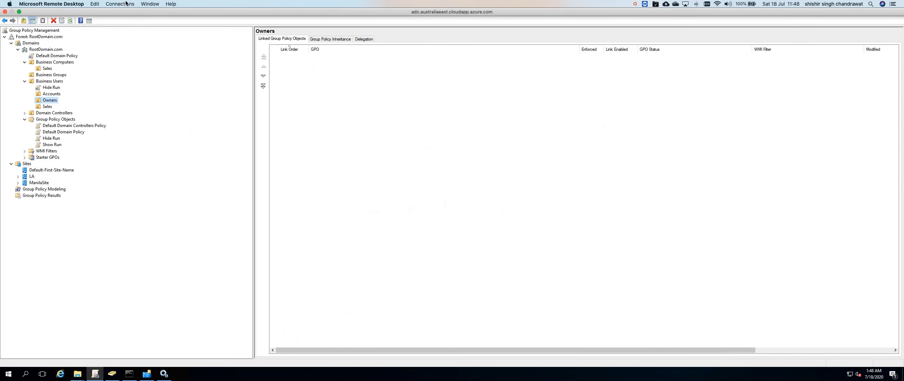
# Switch to the Win10Client remote session and sign out of it.
pyautogui.click(150, 4)
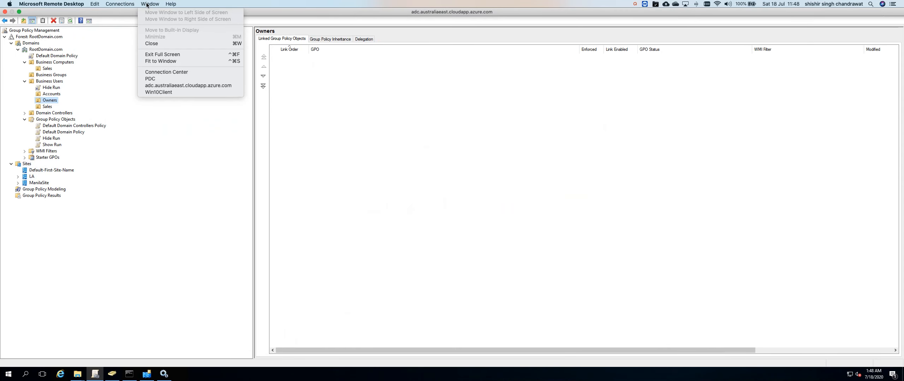
pyautogui.click(150, 92)
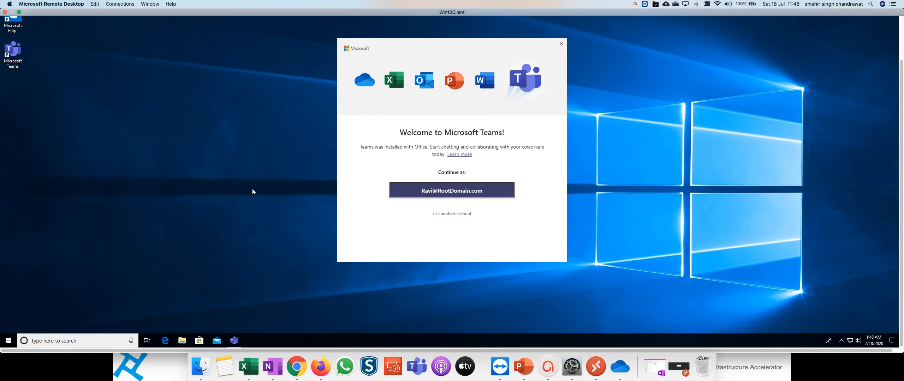
pyautogui.rightClick(8, 341)
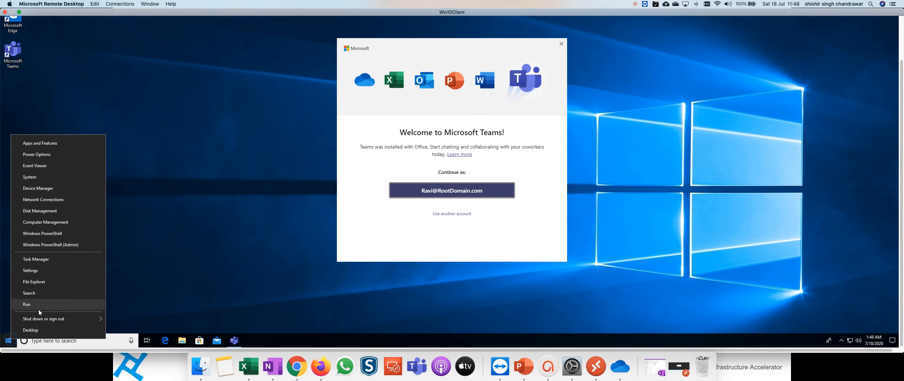
pyautogui.moveTo(83, 320)
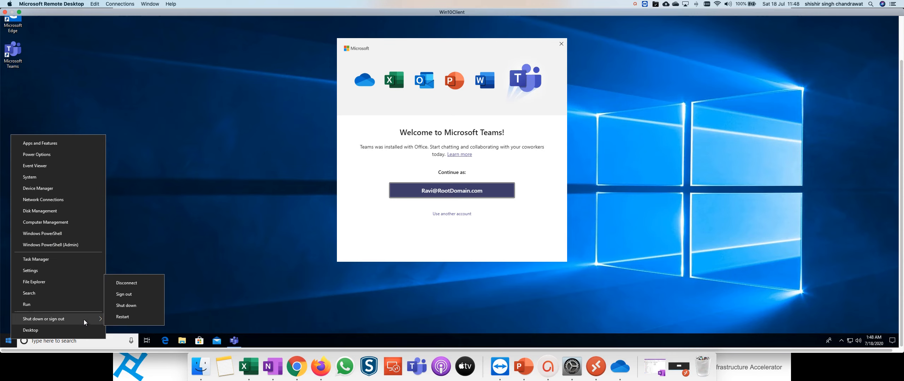
pyautogui.click(133, 296)
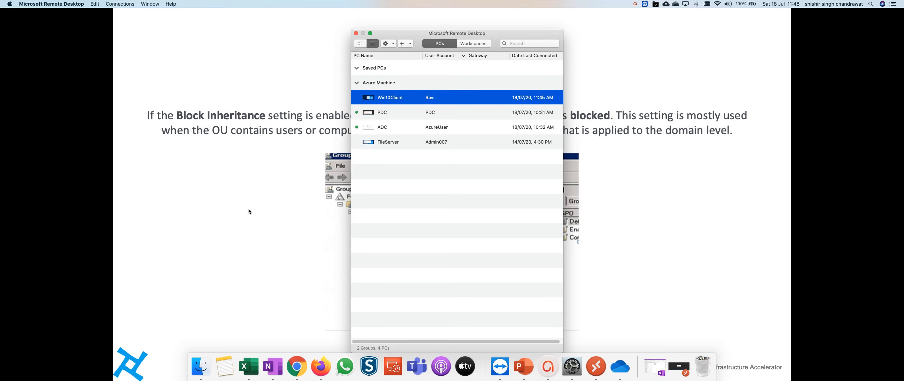
# Edit the saved Win10Client connection so it uses the Owners OU user's account, and save it.
pyautogui.rightClick(393, 98)
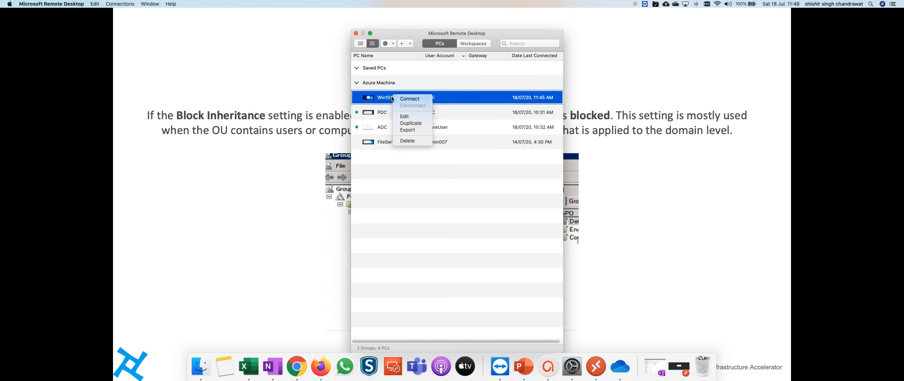
pyautogui.click(407, 120)
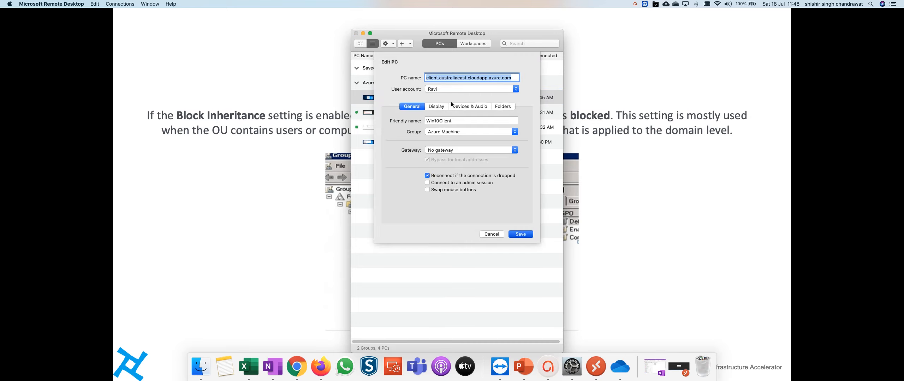
pyautogui.click(447, 90)
pyautogui.click(445, 95)
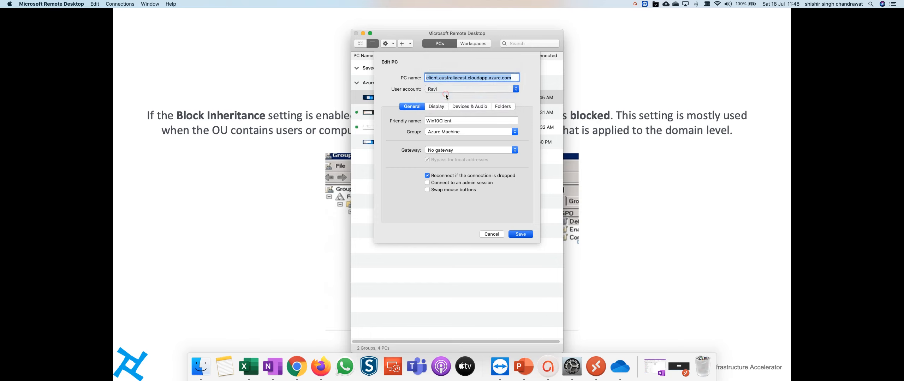
pyautogui.click(521, 233)
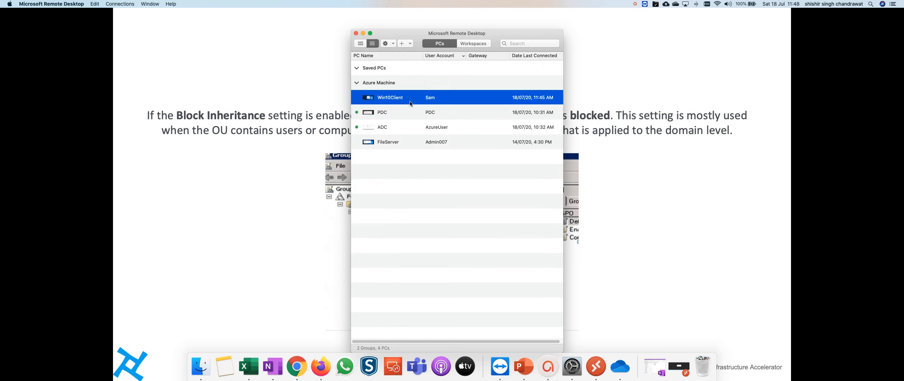
# Connect to Win10Client with the new account, accepting the certificate, and close the open Edge window.
pyautogui.doubleClick(400, 101)
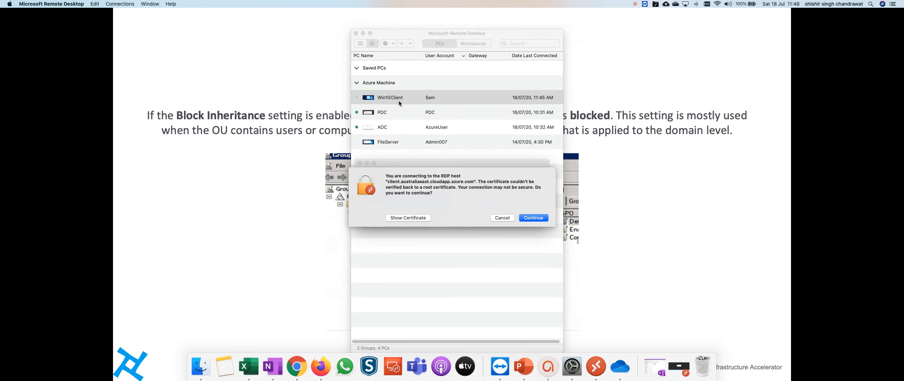
pyautogui.press('Return')
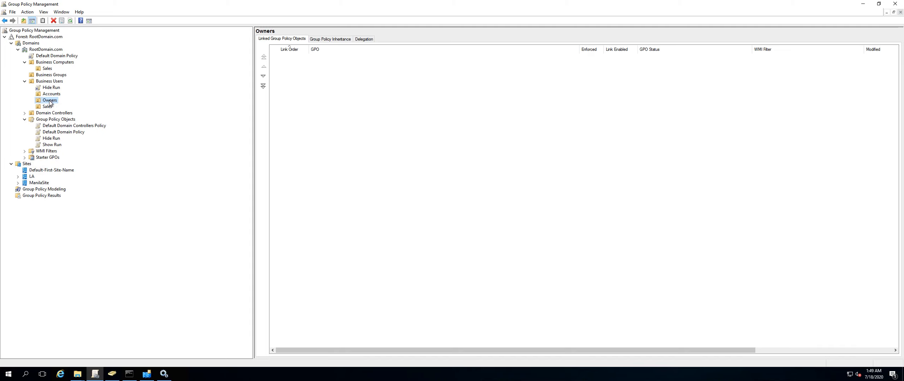
pyautogui.hotkey('ctrl', 'Left')
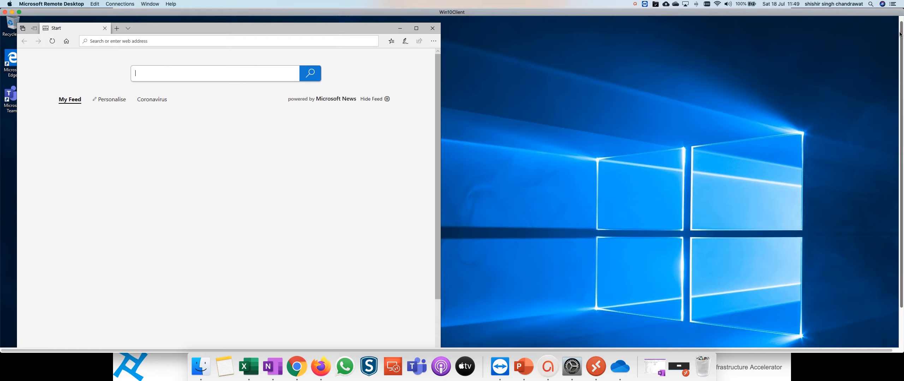
pyautogui.click(432, 34)
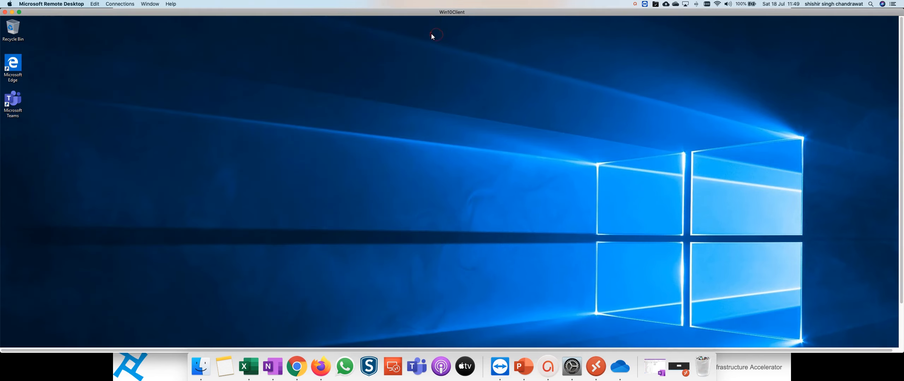
pyautogui.click(900, 322)
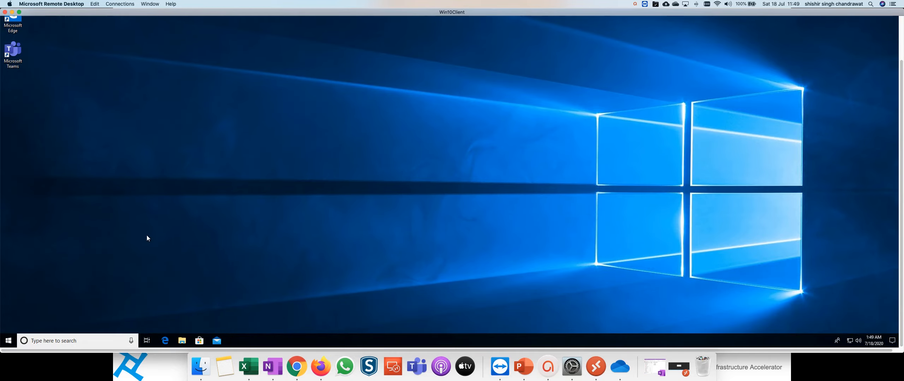
# Attempt to open Run from the client's Start context menu and close the restriction message.
pyautogui.rightClick(9, 341)
pyautogui.click(23, 307)
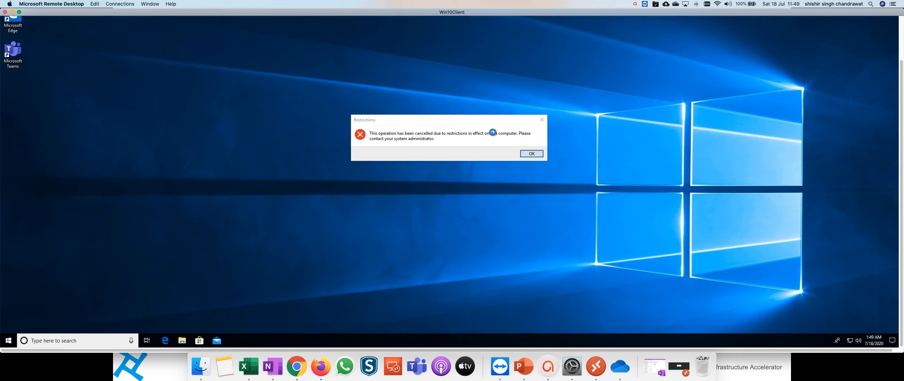
pyautogui.click(532, 153)
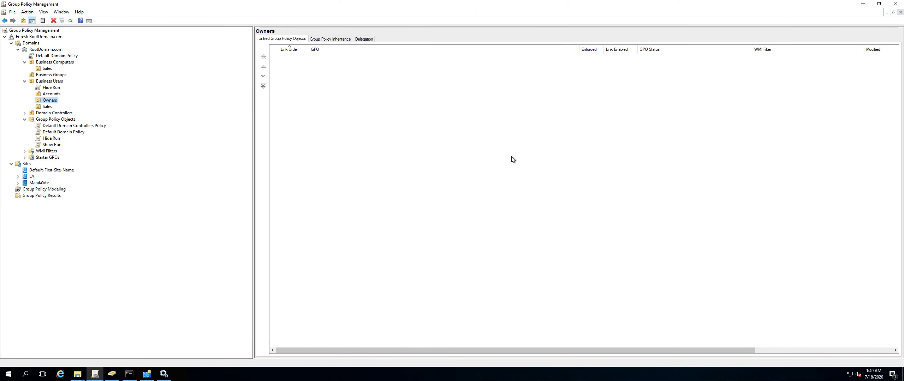
# Enable Block Inheritance on the Owners OU in Group Policy Management.
pyautogui.rightClick(54, 102)
pyautogui.click(76, 120)
pyautogui.hotkey('ctrl', 'Left')
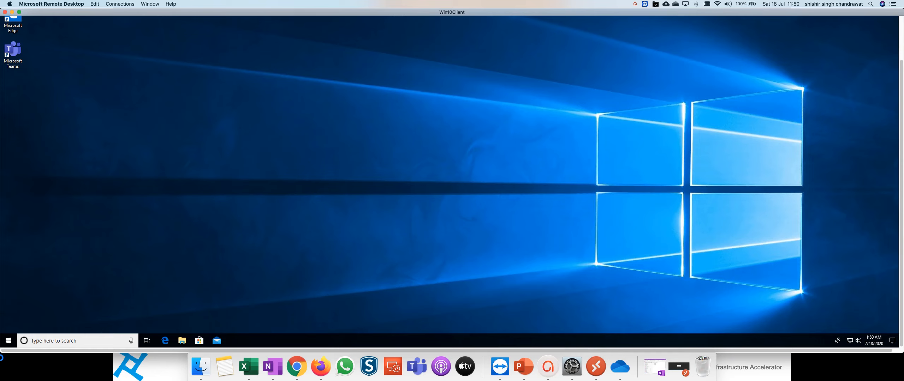
# Retry opening Run on the client and dismiss the restriction message.
pyautogui.rightClick(8, 341)
pyautogui.click(40, 307)
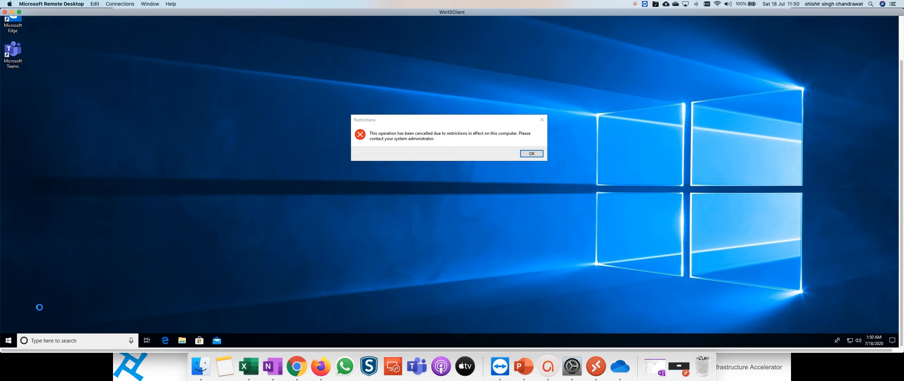
pyautogui.click(532, 154)
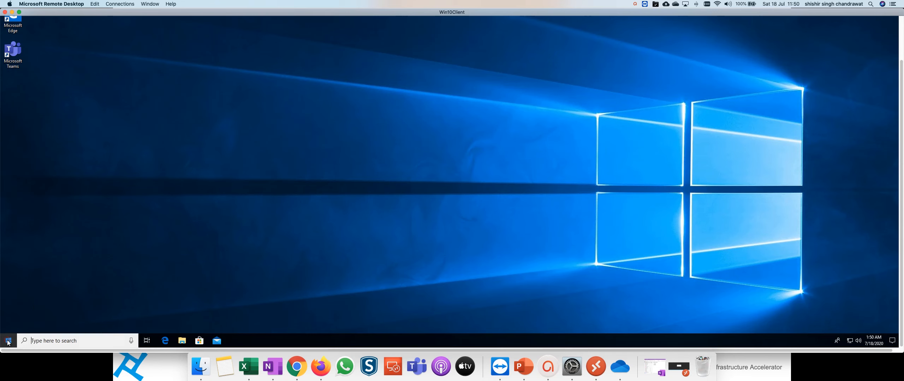
# Open Command Prompt, run gpupdate /force, and try opening Run from the Start context menu again.
pyautogui.click(8, 341)
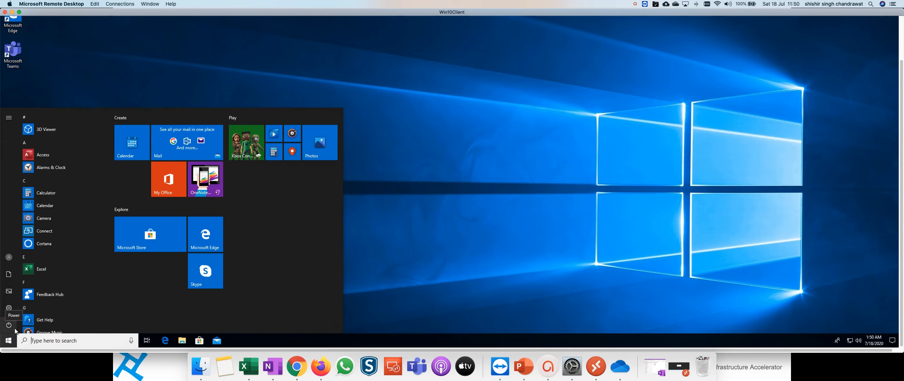
pyautogui.write('cmd')
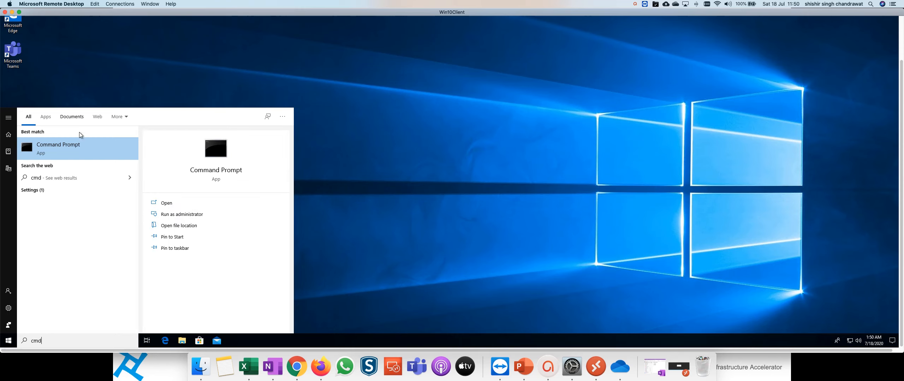
pyautogui.click(63, 147)
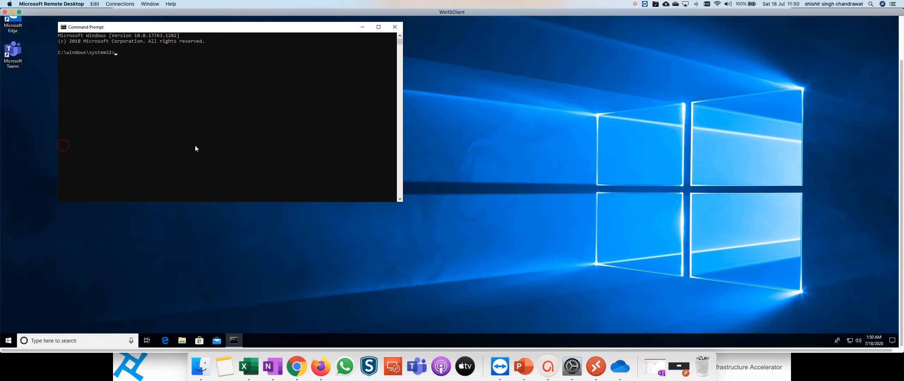
pyautogui.write('gpupdate /force')
pyautogui.press('Return')
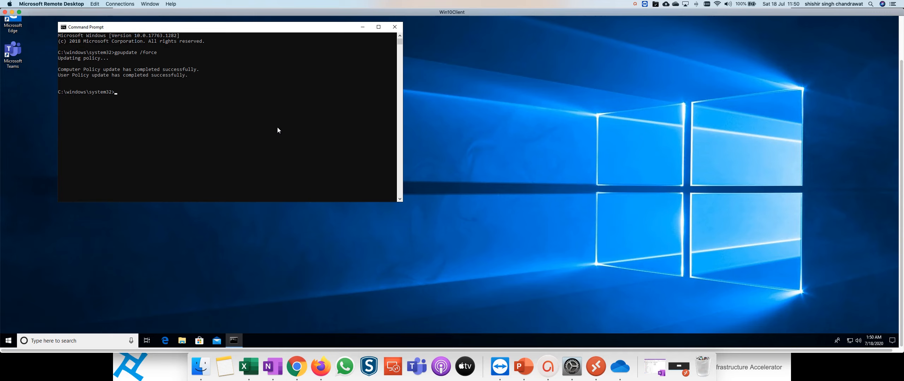
pyautogui.rightClick(9, 341)
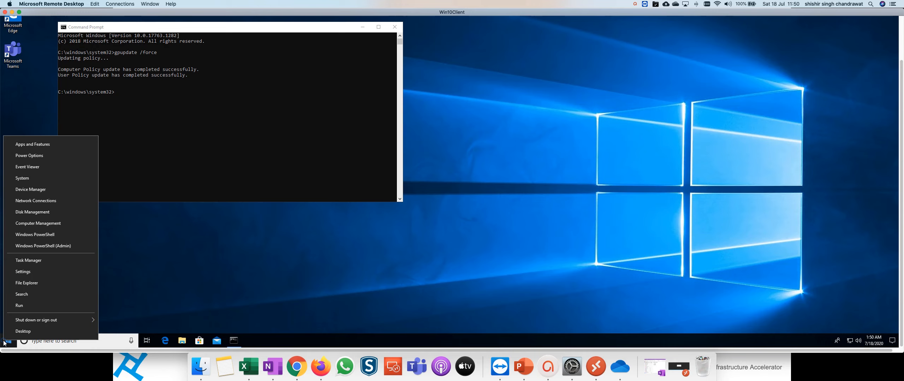
pyautogui.click(24, 306)
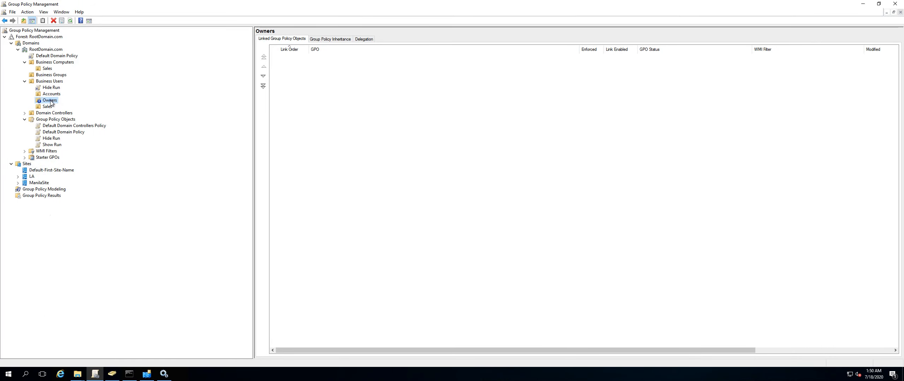
# Review the Block Inheritance option in the Owners OU's context menu.
pyautogui.rightClick(50, 102)
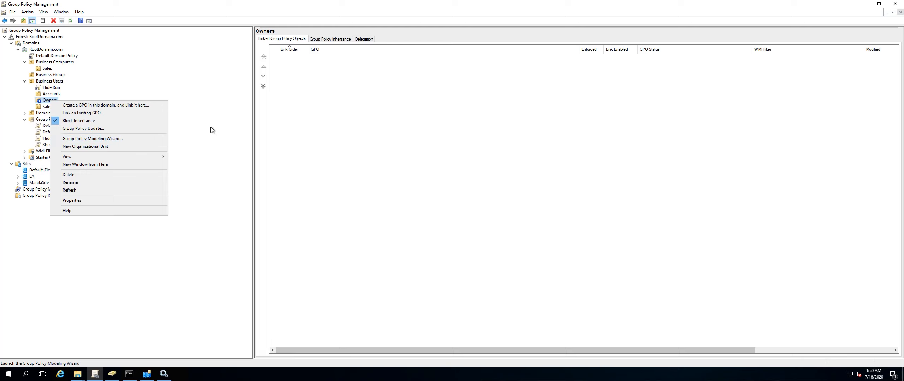
pyautogui.click(180, 79)
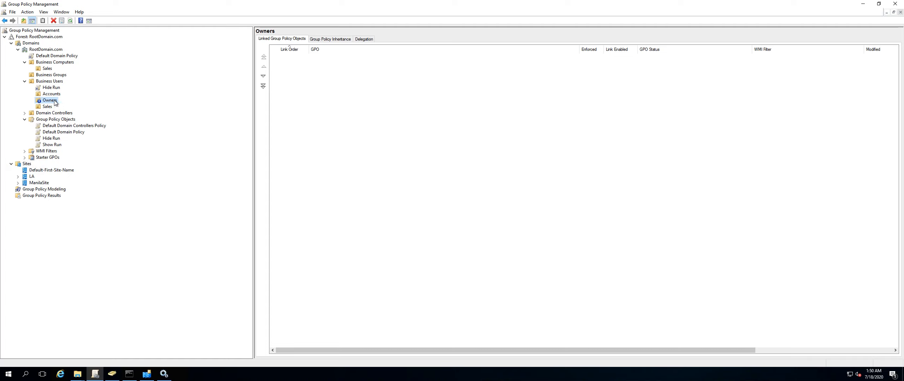
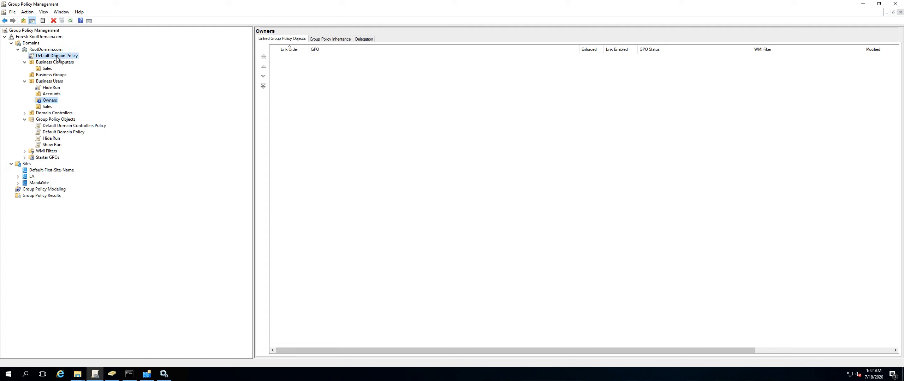
# Enforce the Hide Run GPO link on the Business Users OU.
pyautogui.click(75, 68)
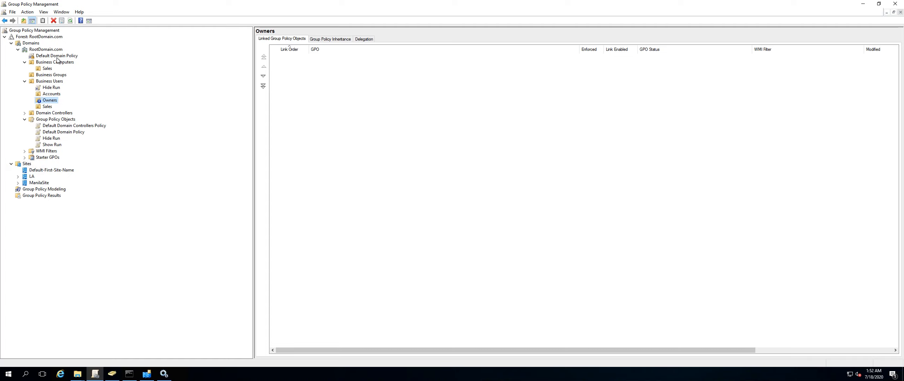
pyautogui.rightClick(50, 88)
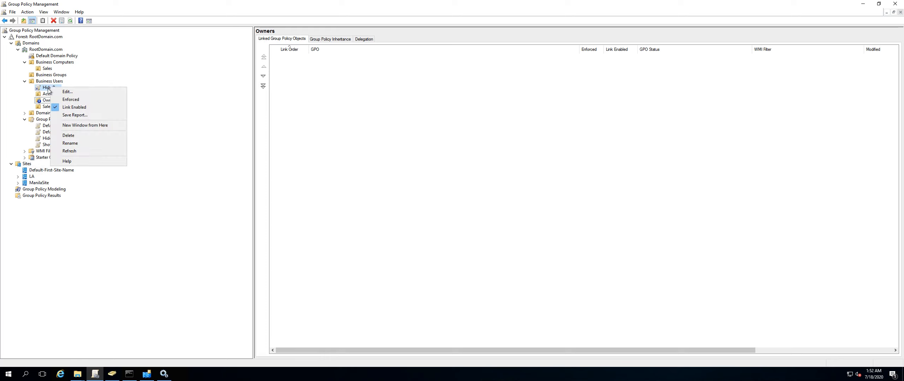
pyautogui.click(65, 102)
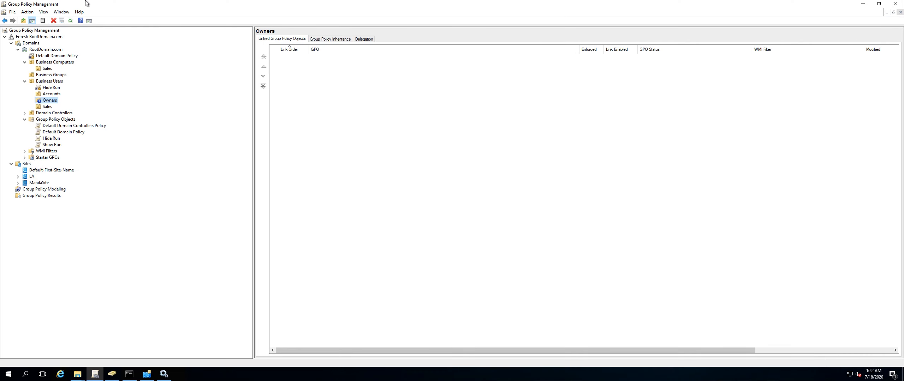
# Switch to the Win10Client remote session and cancel the open Run dialog.
pyautogui.moveTo(86, 3)
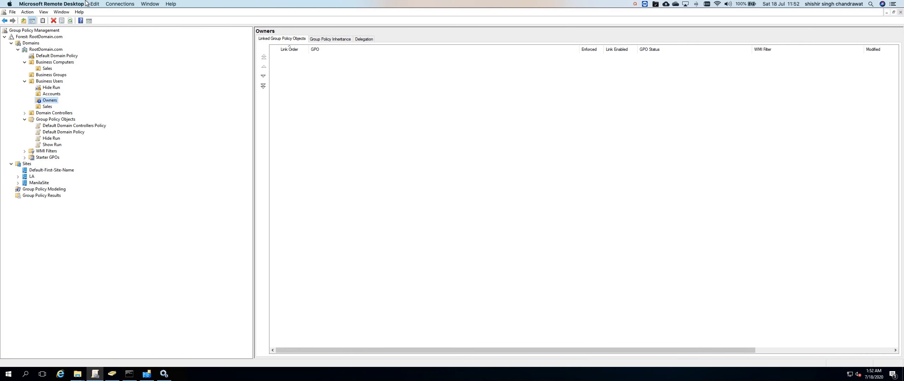
pyautogui.click(149, 3)
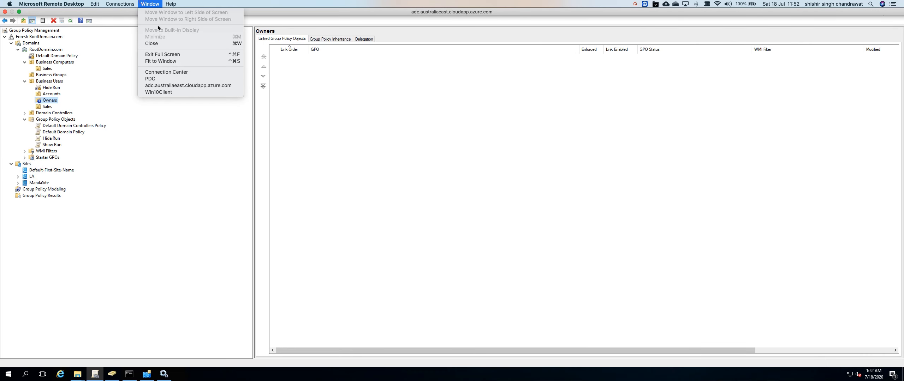
pyautogui.click(165, 92)
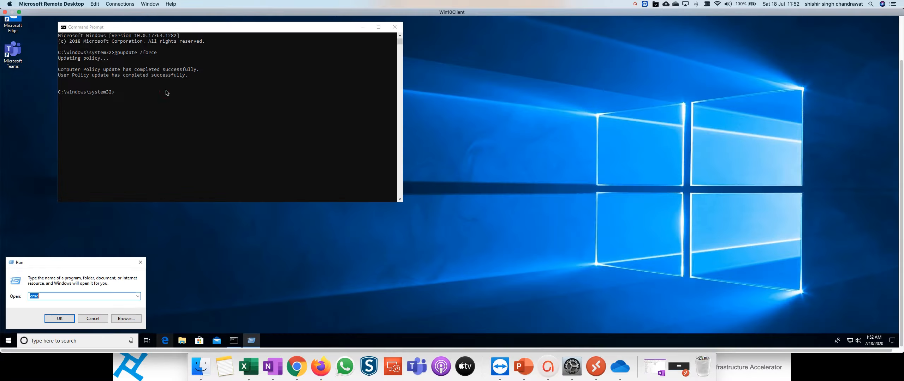
pyautogui.click(89, 320)
# Rerun gpupdate /force in Command Prompt and try opening Run from the Start context menu.
pyautogui.click(147, 104)
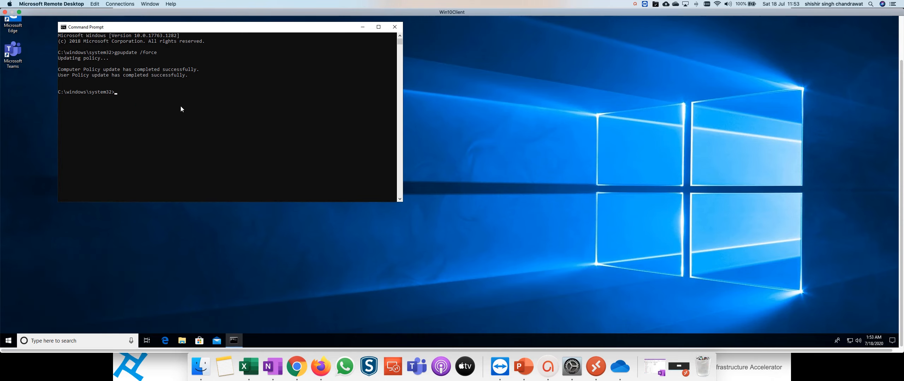
pyautogui.write('Gpupdate /forve')
pyautogui.press('Up')
pyautogui.press('Return')
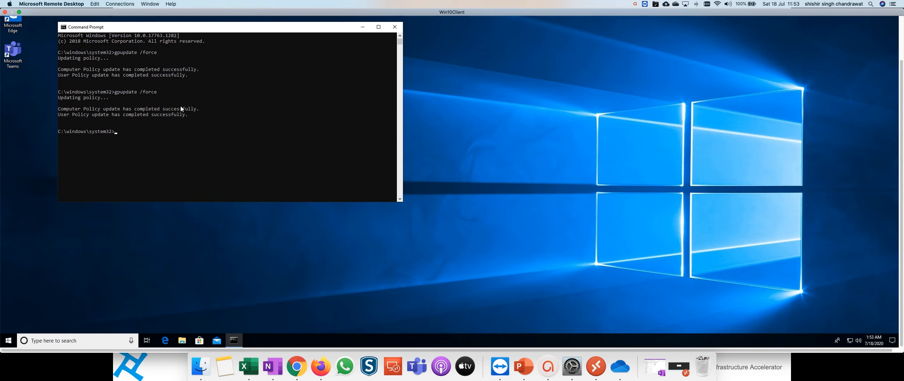
pyautogui.rightClick(9, 341)
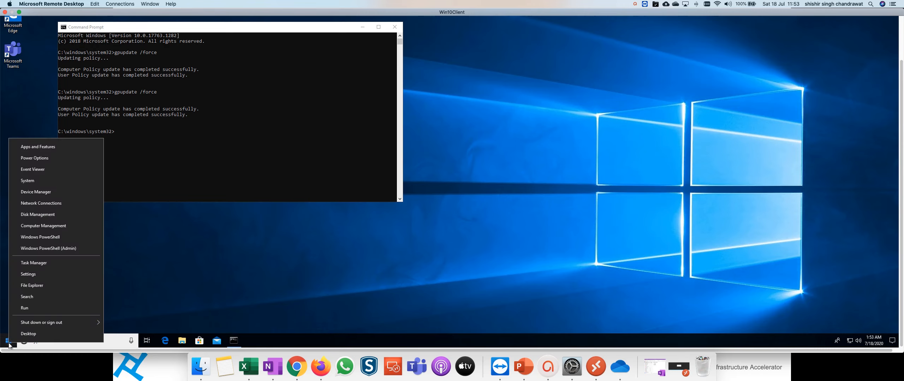
pyautogui.click(27, 311)
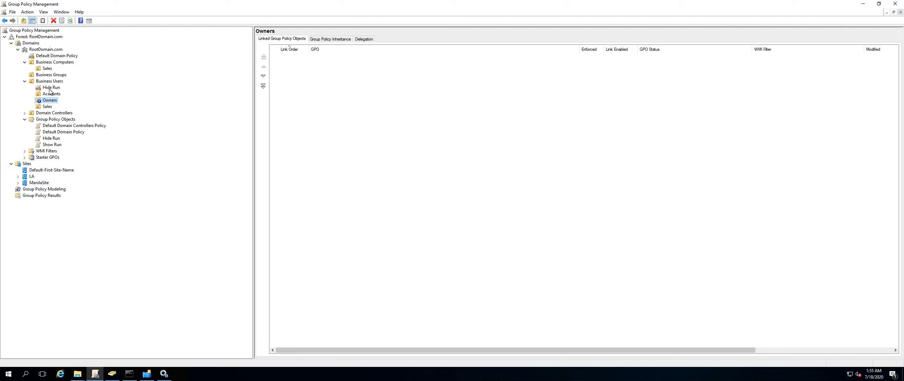
# Review the context menu options of the Default Domain Policy link.
pyautogui.rightClick(62, 57)
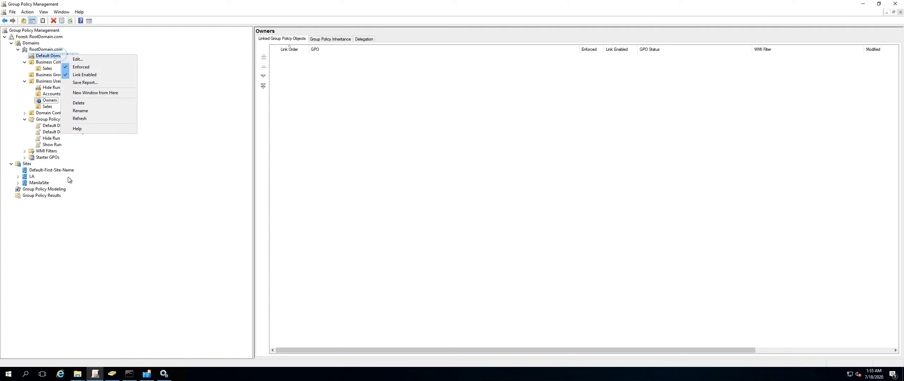
pyautogui.click(99, 180)
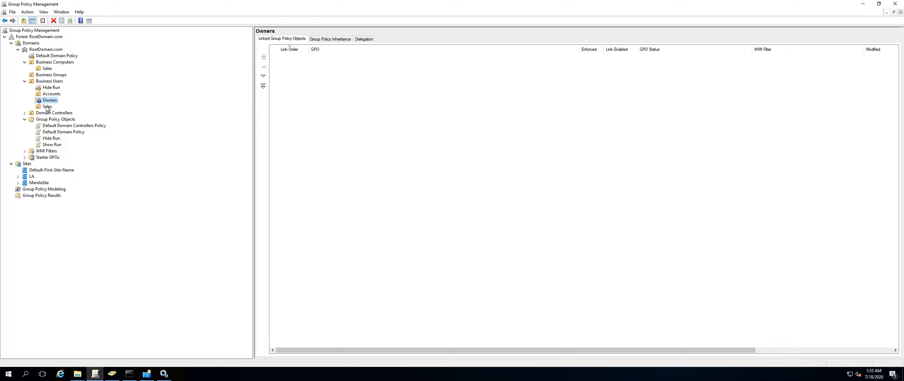
pyautogui.hotkey('ctrl', 'Left')
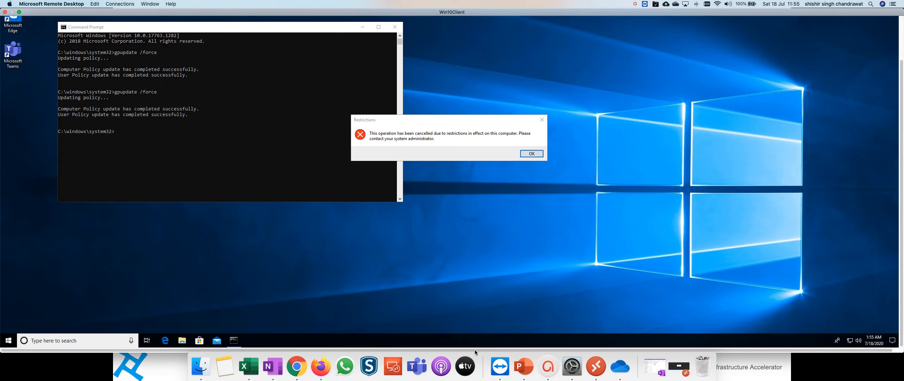
pyautogui.click(525, 367)
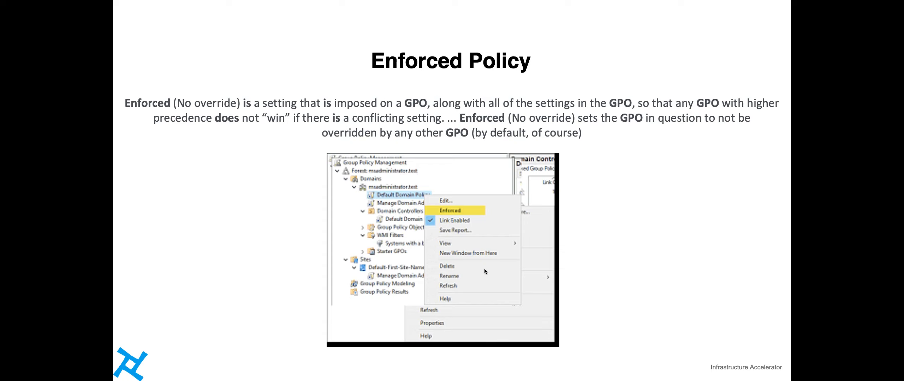
pyautogui.press('Right')
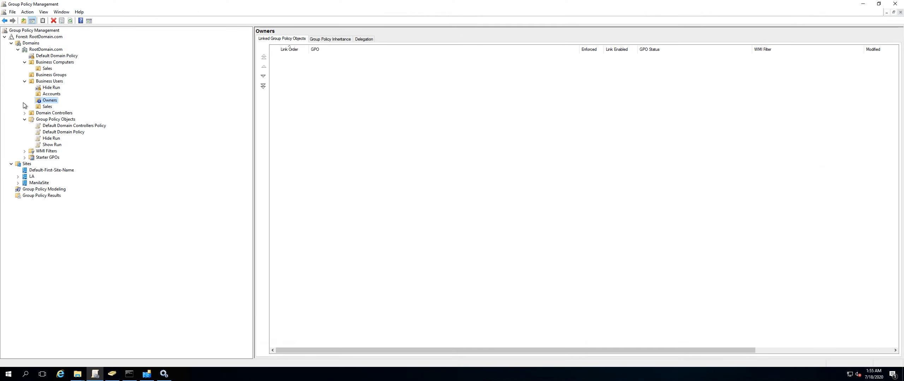
# Create a new GPO named Password Policy in the Group Policy Objects container.
pyautogui.click(24, 81)
pyautogui.click(24, 62)
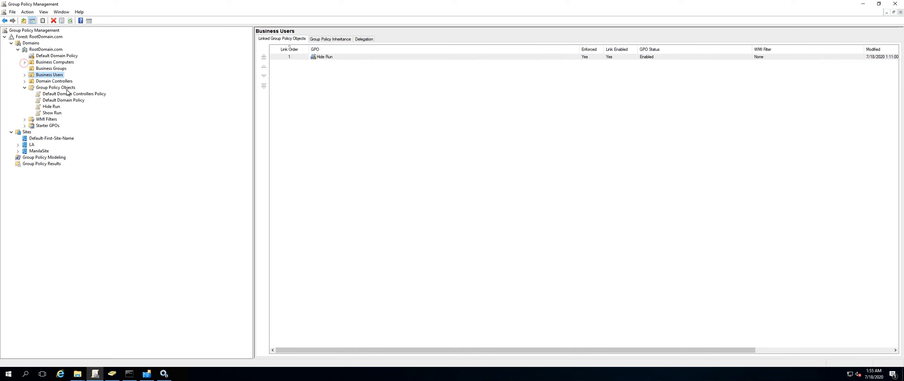
pyautogui.click(24, 88)
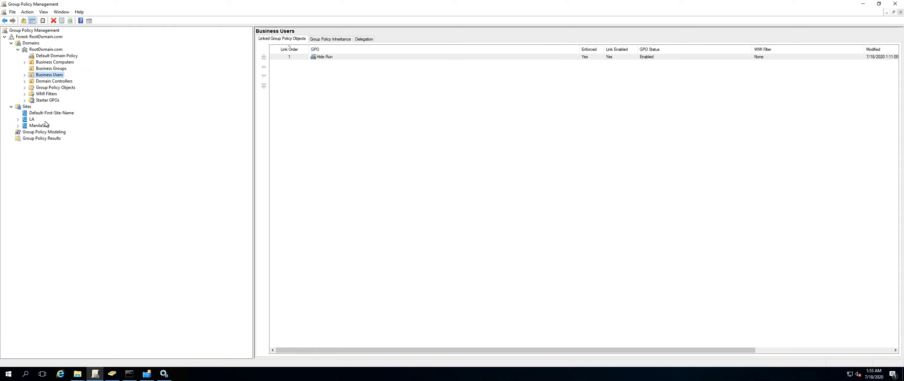
pyautogui.click(37, 101)
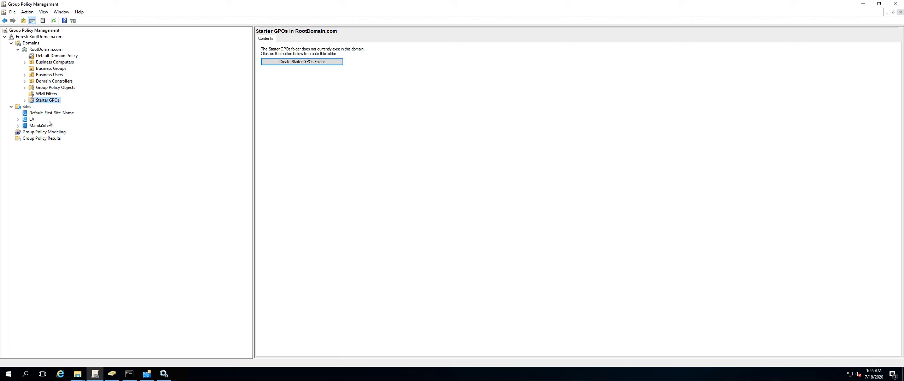
pyautogui.click(32, 88)
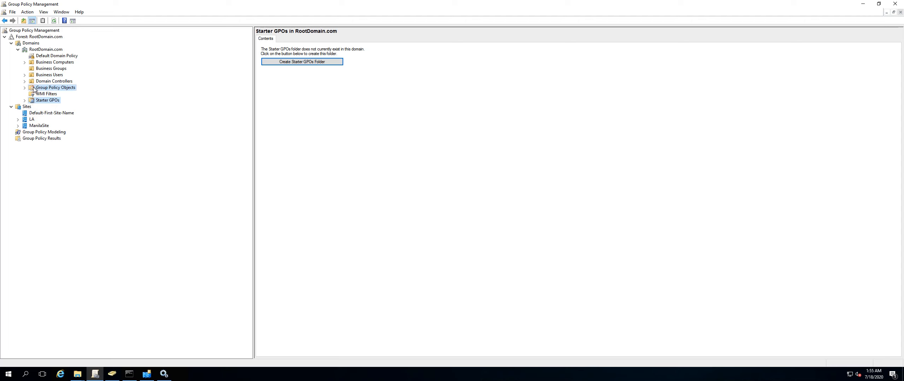
pyautogui.rightClick(63, 90)
pyautogui.click(76, 93)
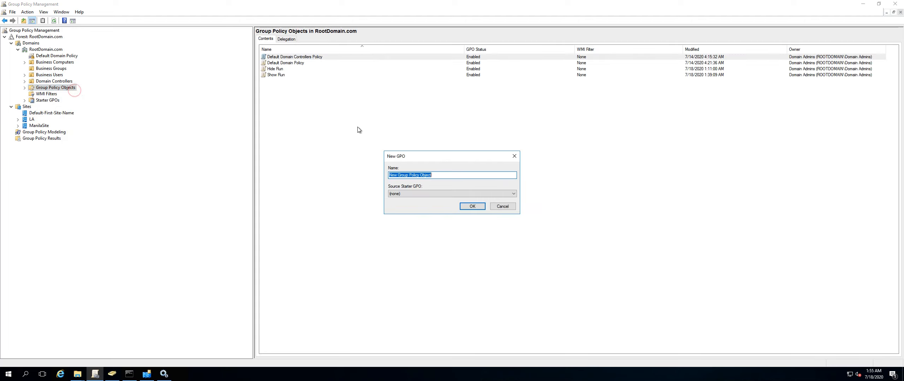
pyautogui.write('Password Policy')
pyautogui.click(466, 207)
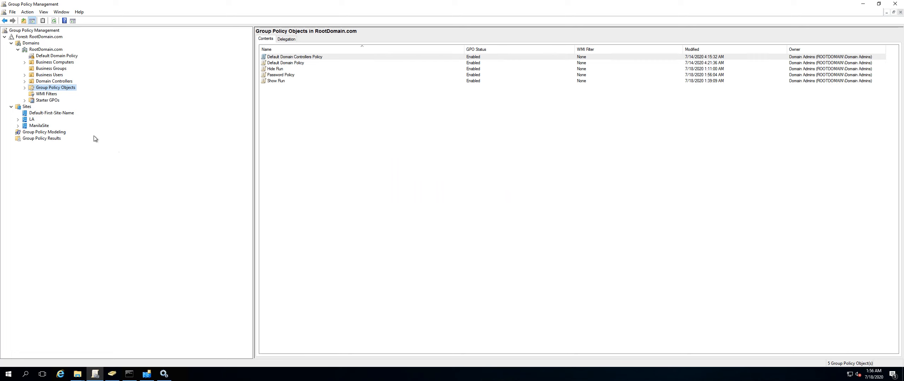
# Link the Password Policy GPO to the RootDomain.com domain.
pyautogui.rightClick(43, 52)
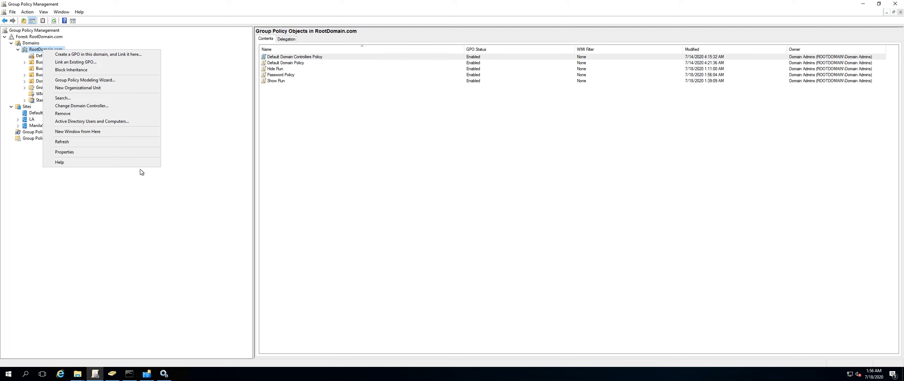
pyautogui.click(130, 191)
pyautogui.click(38, 69)
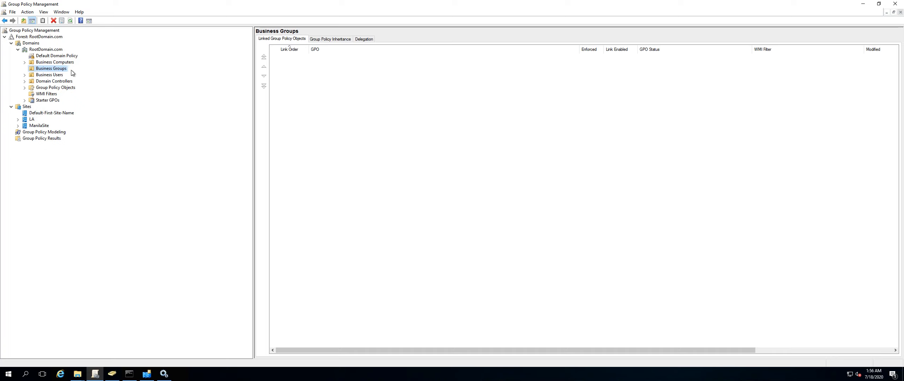
pyautogui.click(53, 81)
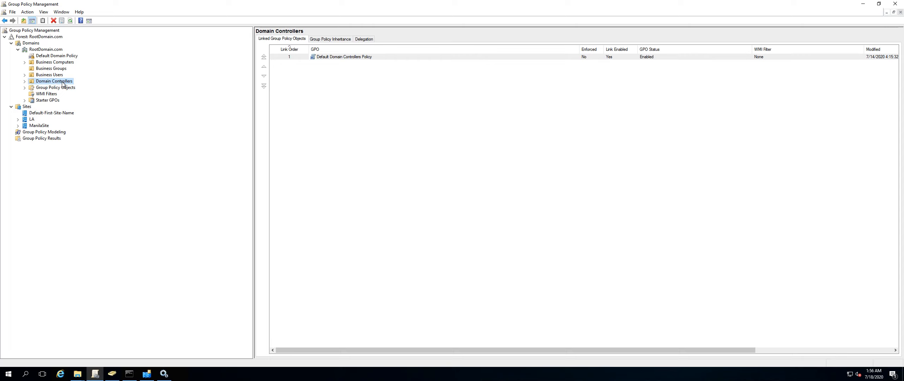
pyautogui.rightClick(53, 52)
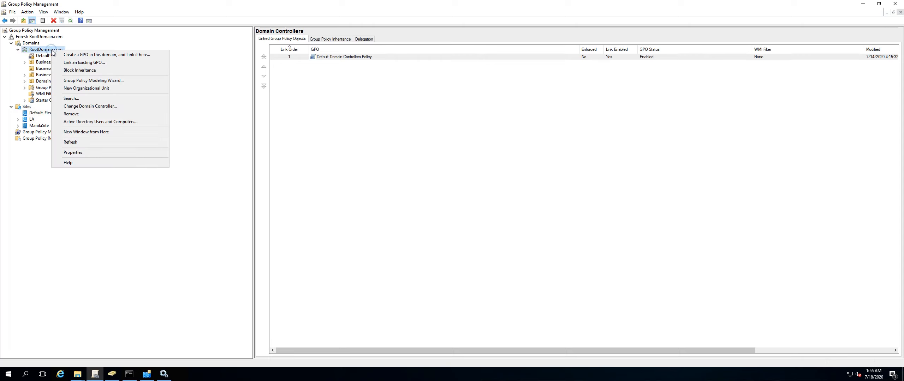
pyautogui.click(85, 62)
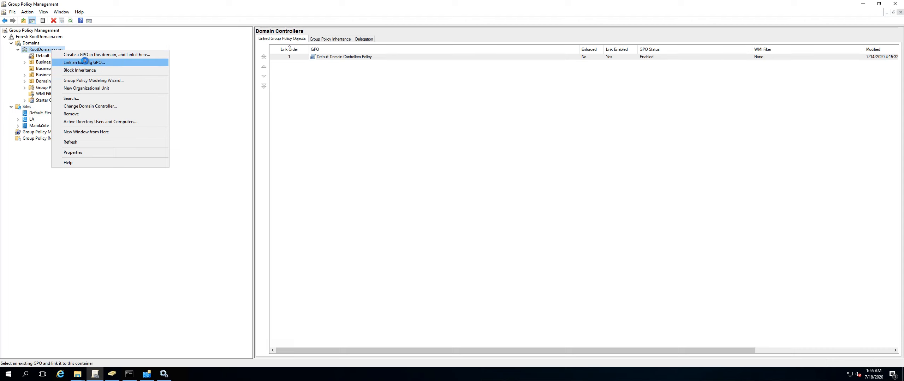
pyautogui.click(410, 184)
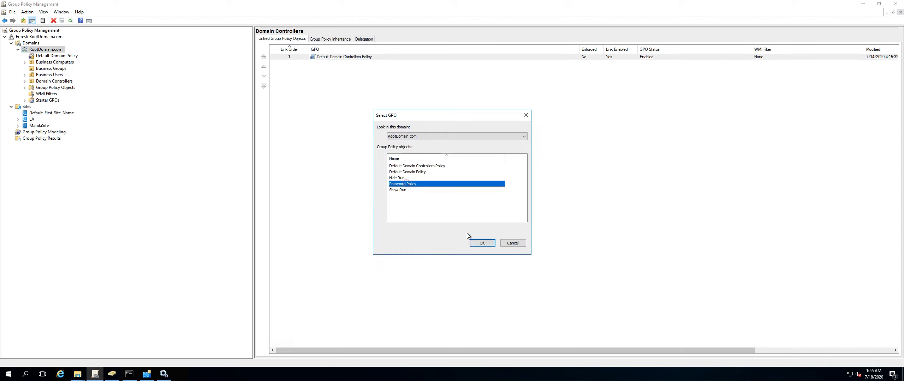
pyautogui.click(479, 243)
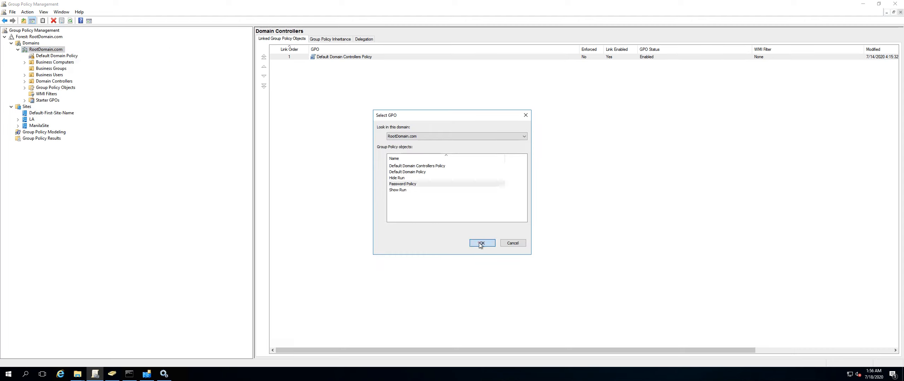
# Open the Default Domain Policy for editing and navigate to its Account Policies > Password Policy settings.
pyautogui.rightClick(55, 58)
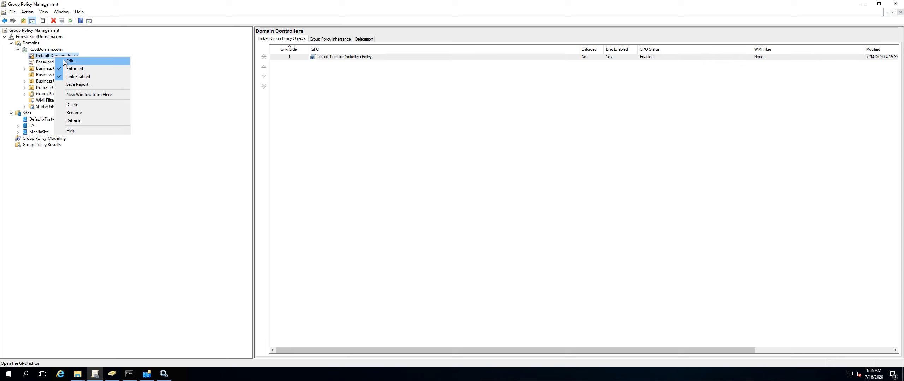
pyautogui.click(63, 60)
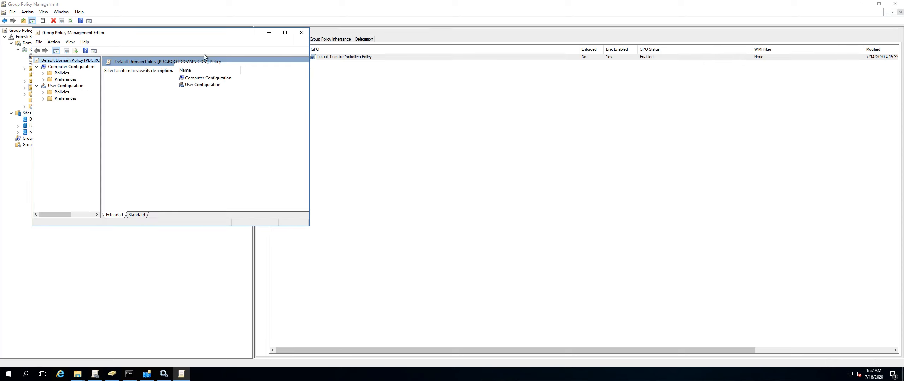
pyautogui.doubleClick(223, 37)
pyautogui.doubleClick(29, 43)
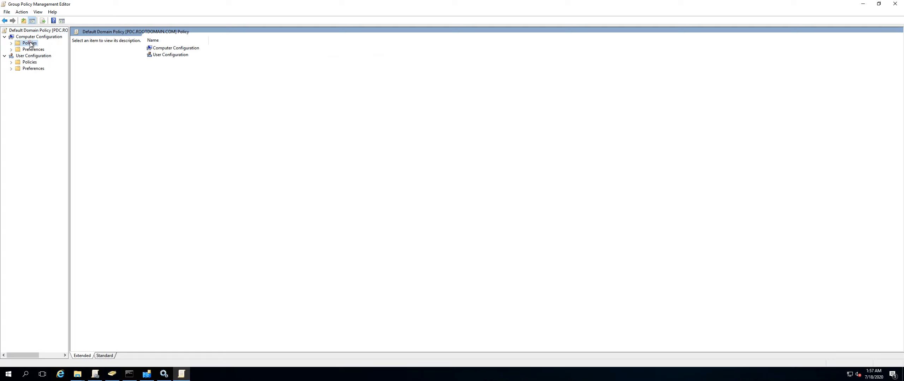
pyautogui.doubleClick(37, 55)
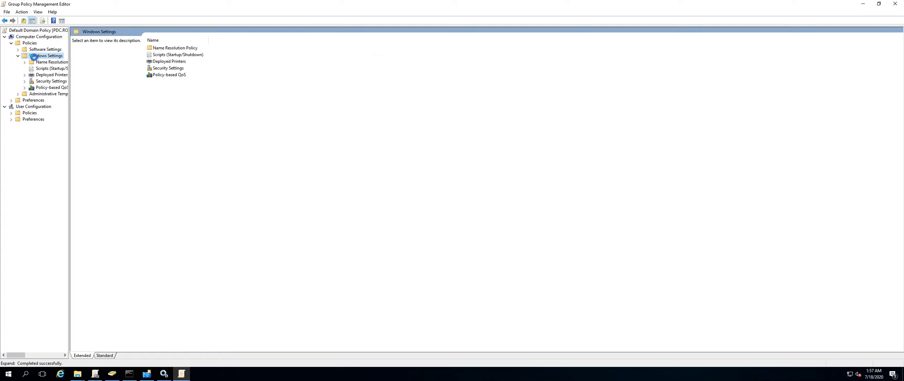
pyautogui.doubleClick(46, 82)
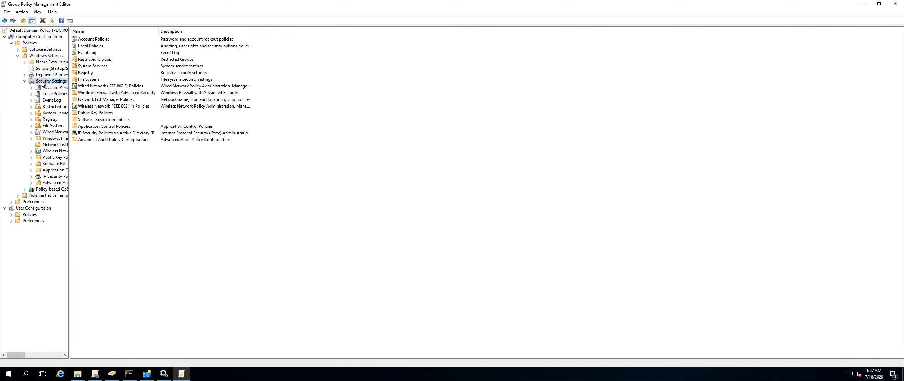
pyautogui.doubleClick(51, 88)
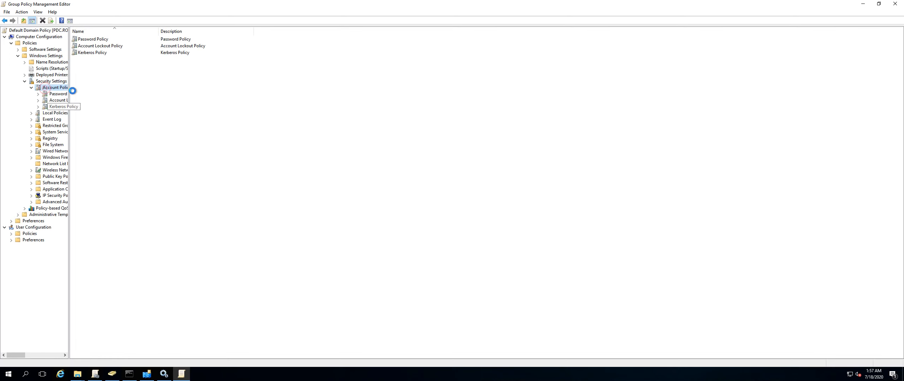
pyautogui.click(58, 94)
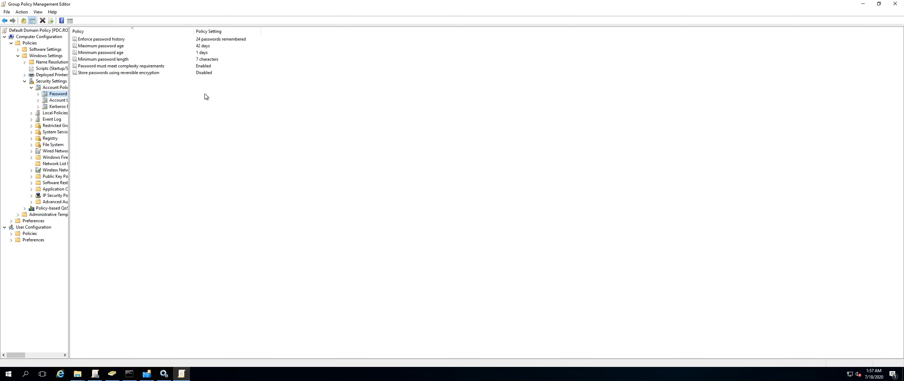
# Open the Enforce password history setting and read its explanation without changing it.
pyautogui.doubleClick(110, 41)
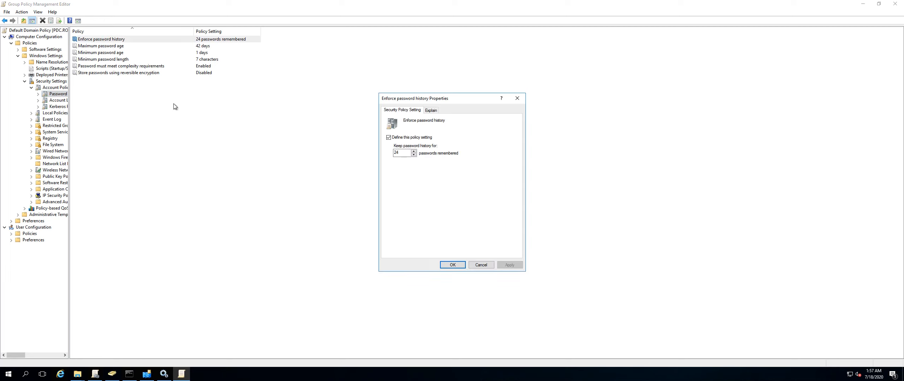
pyautogui.click(430, 111)
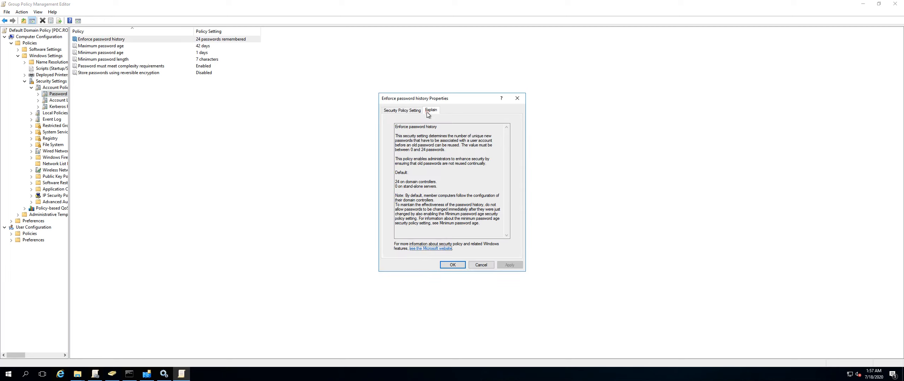
pyautogui.click(478, 265)
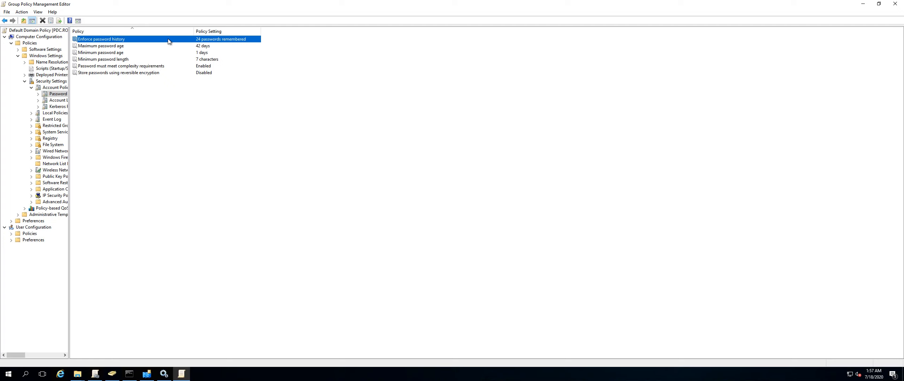
# Try setting the Minimum password age to 0 days, discarding the change.
pyautogui.click(142, 47)
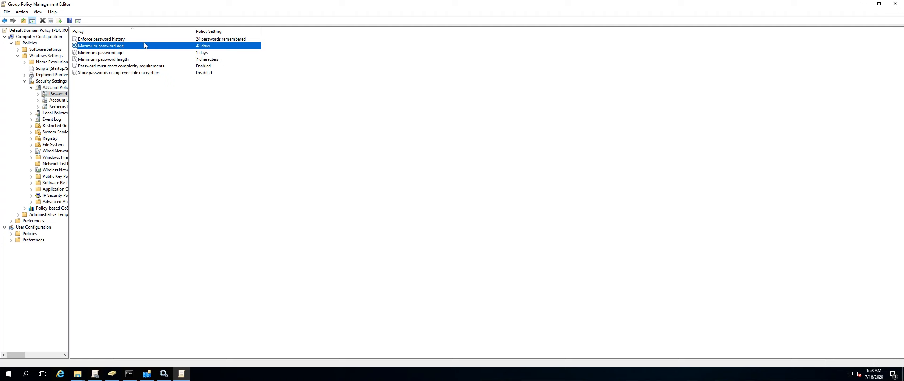
pyautogui.click(142, 54)
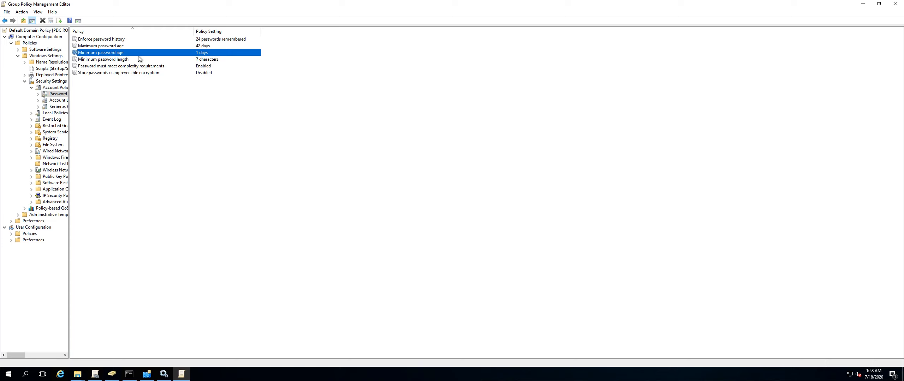
pyautogui.doubleClick(138, 53)
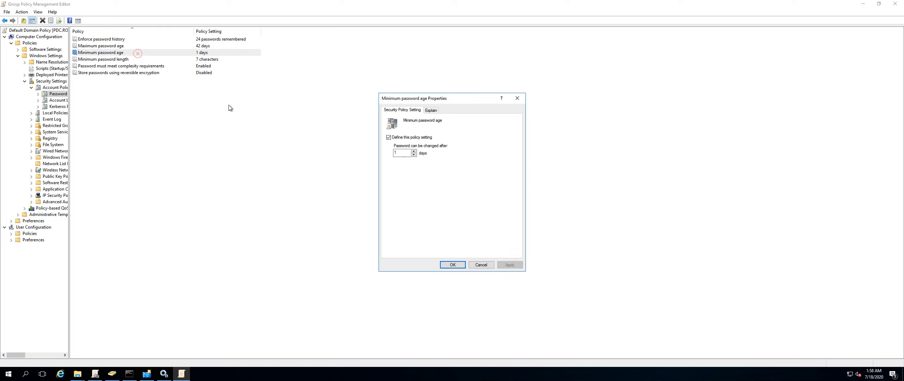
pyautogui.click(414, 155)
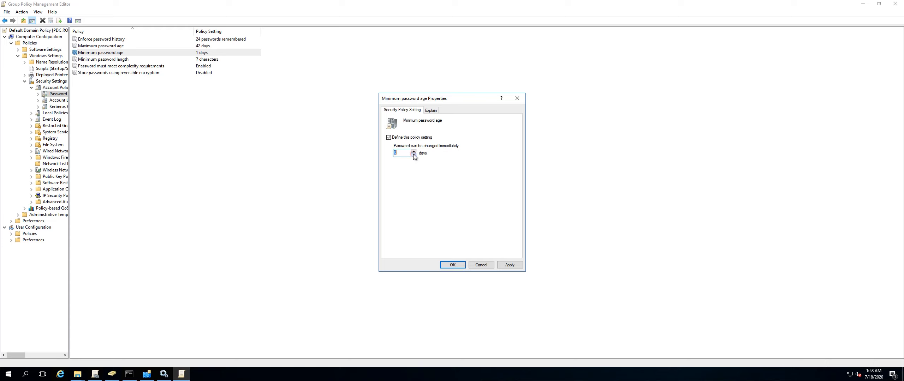
pyautogui.click(477, 265)
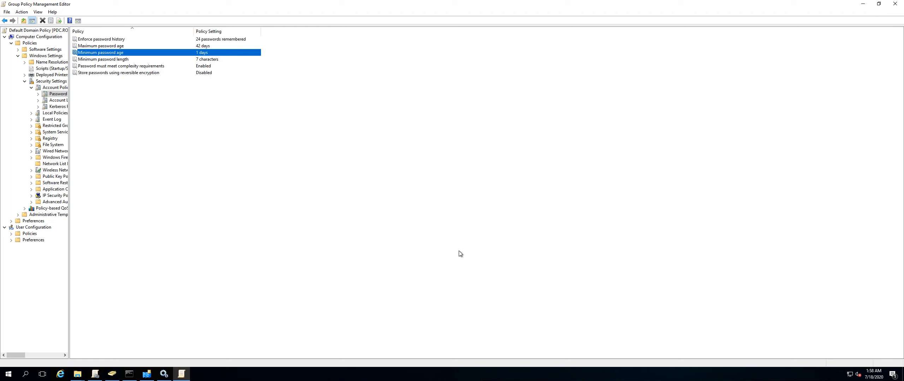
# Try setting the Minimum password length to 20 characters, discarding the change.
pyautogui.doubleClick(111, 61)
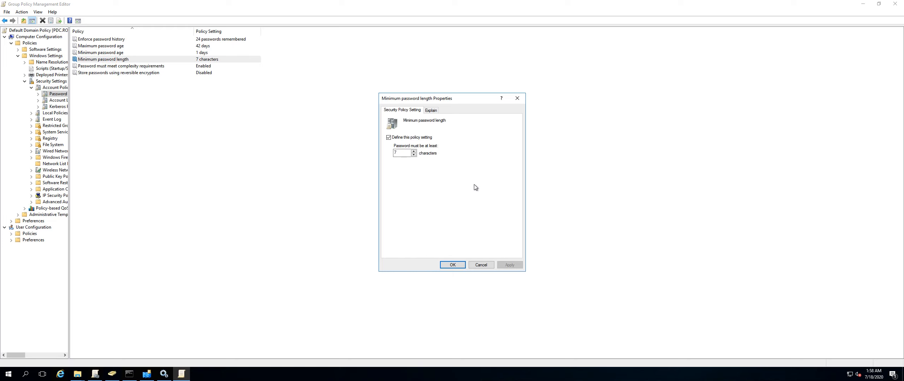
pyautogui.doubleClick(405, 153)
pyautogui.write('20')
pyautogui.click(481, 265)
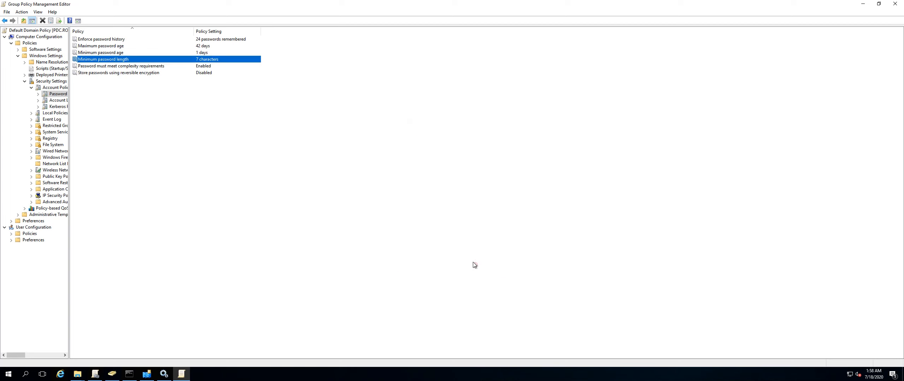
# Open the Password must meet complexity requirements setting and read its explanation.
pyautogui.doubleClick(133, 66)
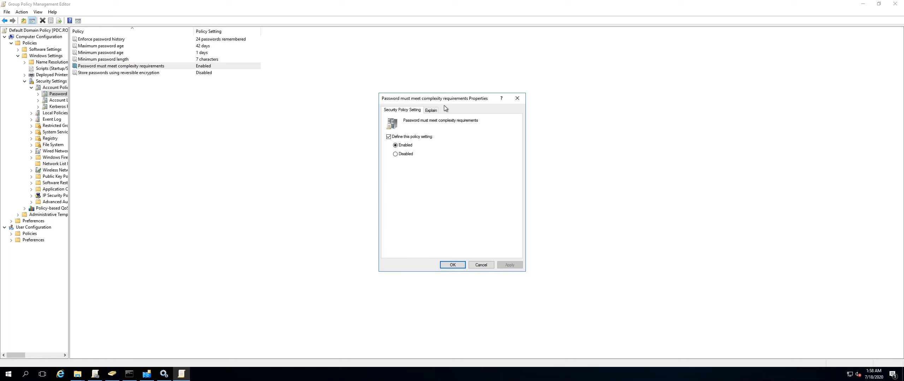
pyautogui.click(431, 111)
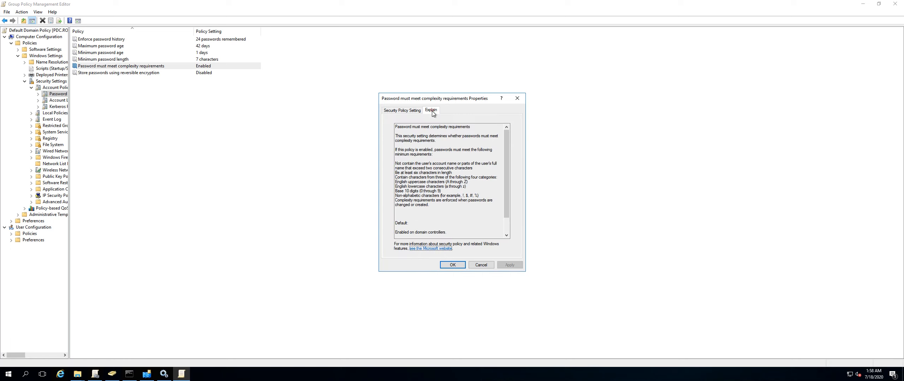
pyautogui.moveTo(398, 171); pyautogui.dragTo(467, 208)
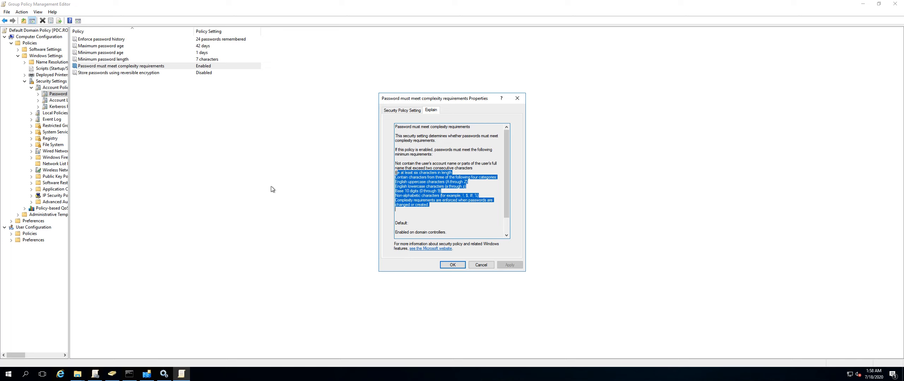
# Open the Store passwords using reversible encryption setting and read its explanation without changing it.
pyautogui.click(115, 73)
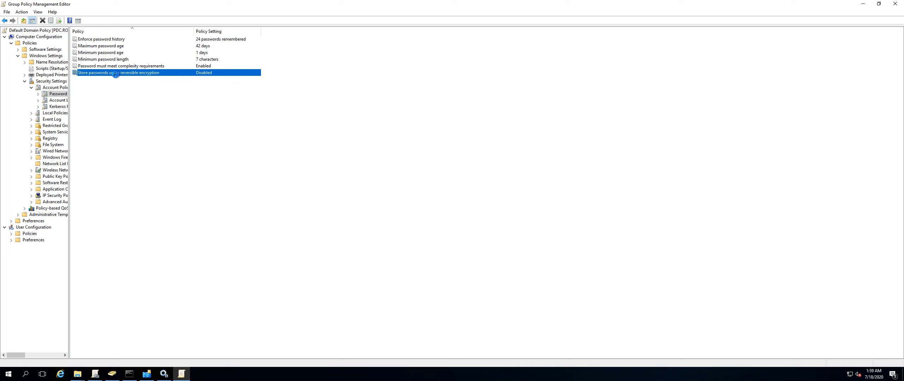
pyautogui.doubleClick(115, 73)
pyautogui.click(432, 111)
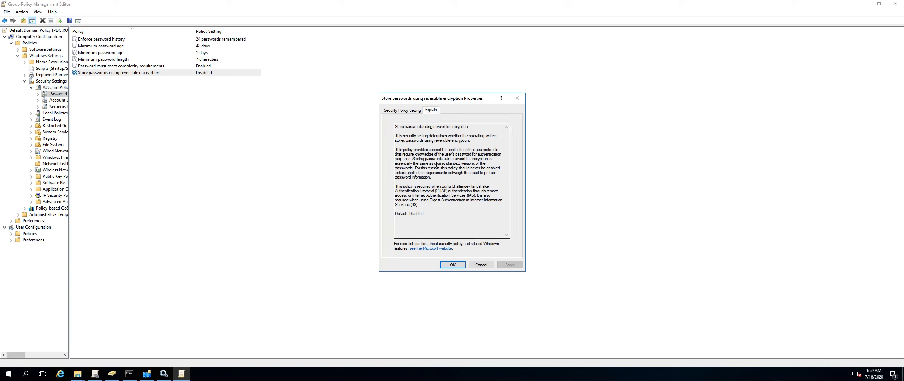
pyautogui.moveTo(416, 145); pyautogui.dragTo(426, 215)
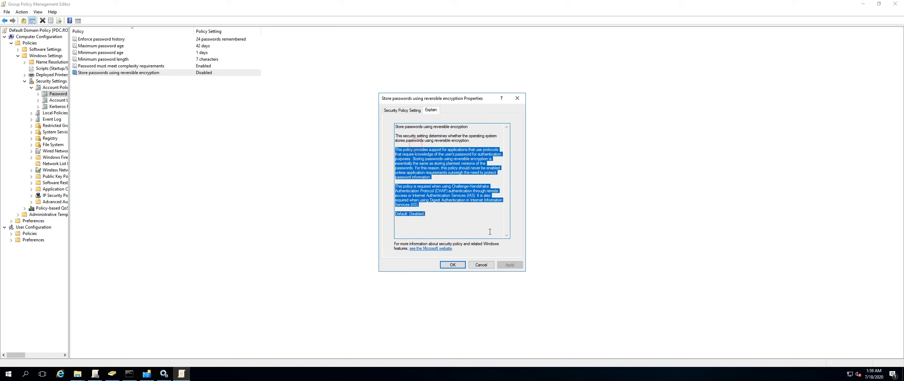
pyautogui.click(479, 264)
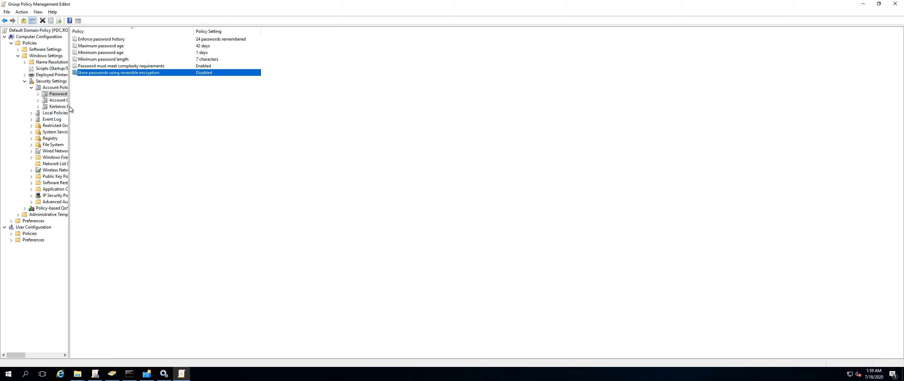
# In Account Lockout Policy, set the Account lockout threshold to 3 invalid logon attempts and accept the suggested value changes.
pyautogui.moveTo(69, 107); pyautogui.dragTo(116, 105)
pyautogui.click(85, 100)
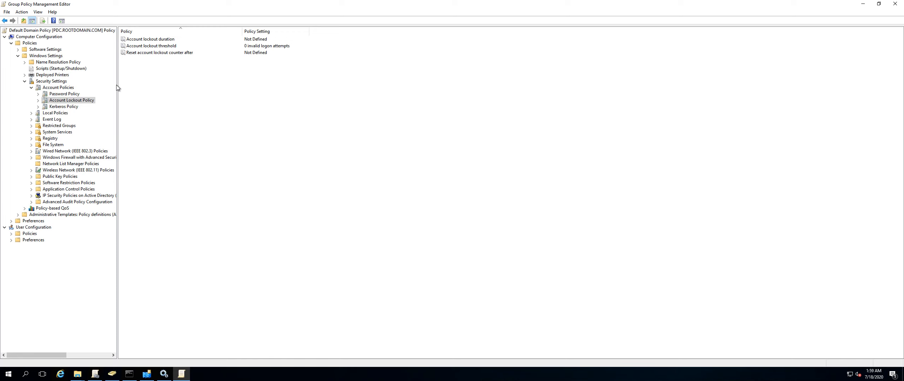
pyautogui.click(159, 46)
pyautogui.doubleClick(158, 46)
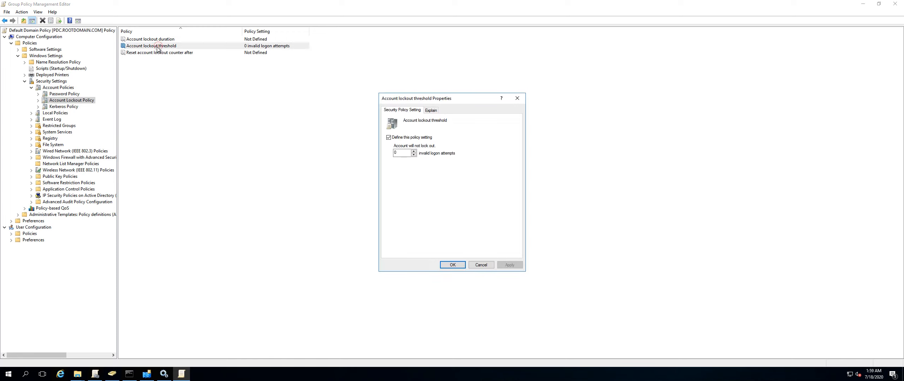
pyautogui.doubleClick(404, 153)
pyautogui.press('BackSpace')
pyautogui.write('3')
pyautogui.click(452, 265)
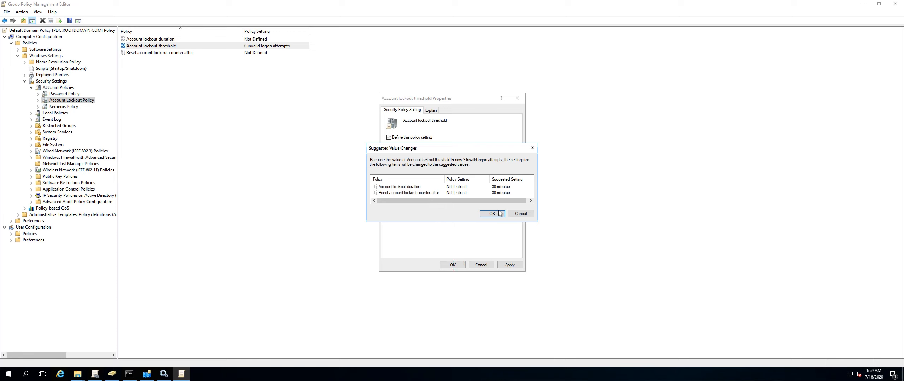
pyautogui.click(492, 214)
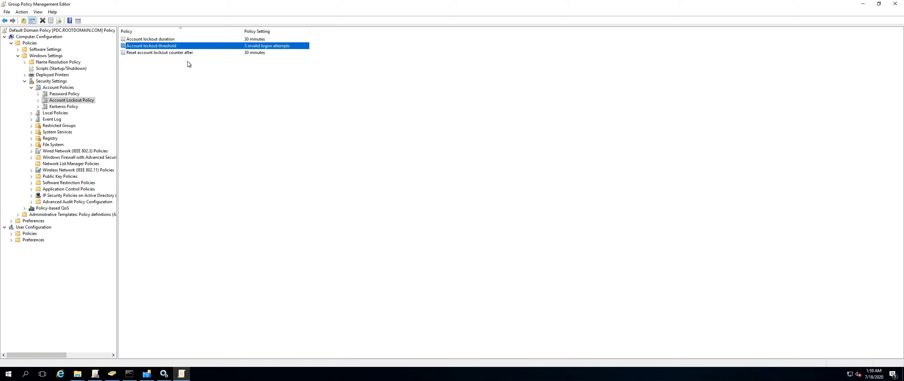
# Try changing the Account lockout duration, discarding the change.
pyautogui.doubleClick(151, 39)
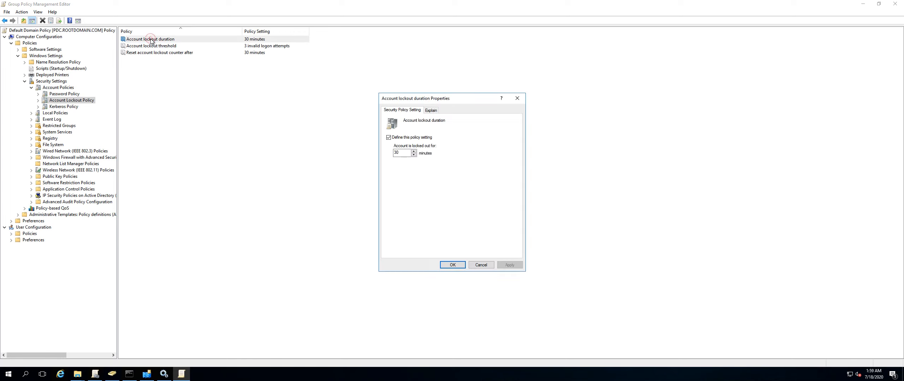
pyautogui.click(397, 152)
pyautogui.write('00')
pyautogui.click(487, 267)
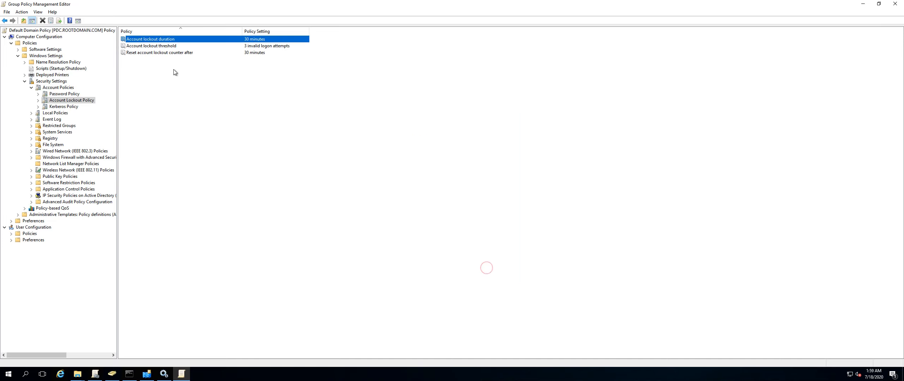
# Try changing the Reset account lockout counter after value, discarding the change.
pyautogui.click(173, 54)
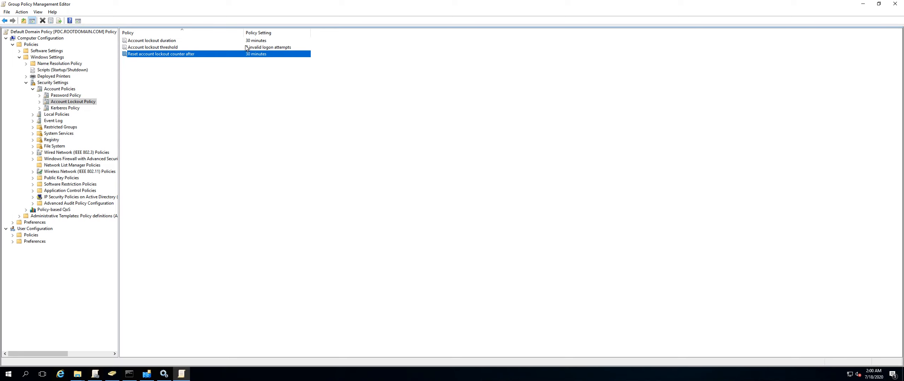
pyautogui.doubleClick(177, 55)
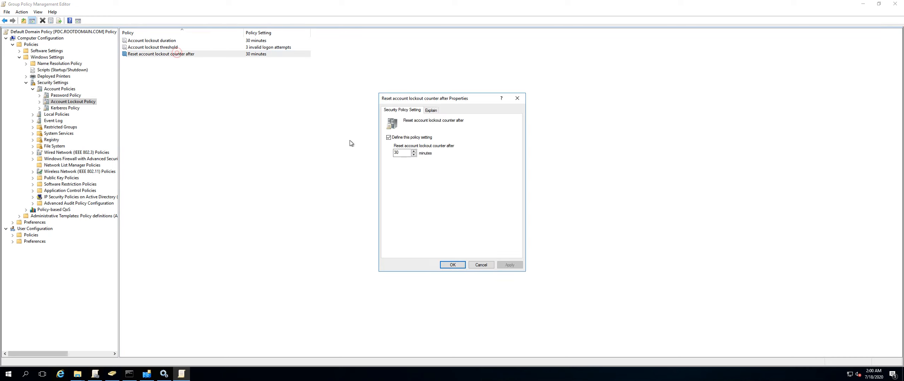
pyautogui.click(405, 153)
pyautogui.write('0')
pyautogui.click(483, 267)
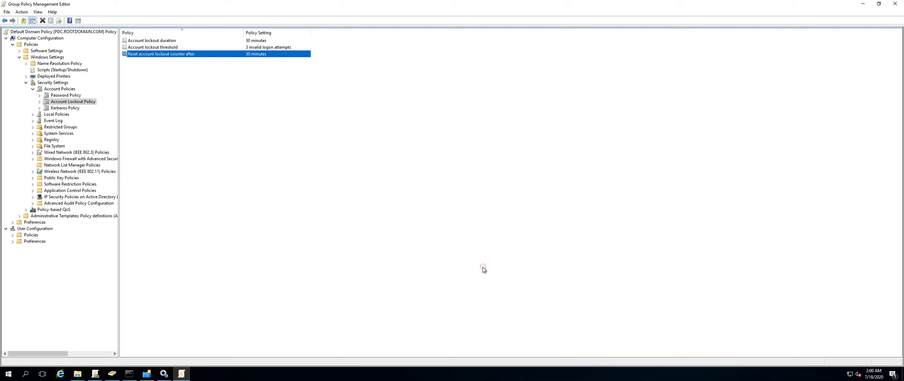
# Open the Reset account lockout counter after setting and read its explanation.
pyautogui.doubleClick(212, 54)
pyautogui.click(433, 111)
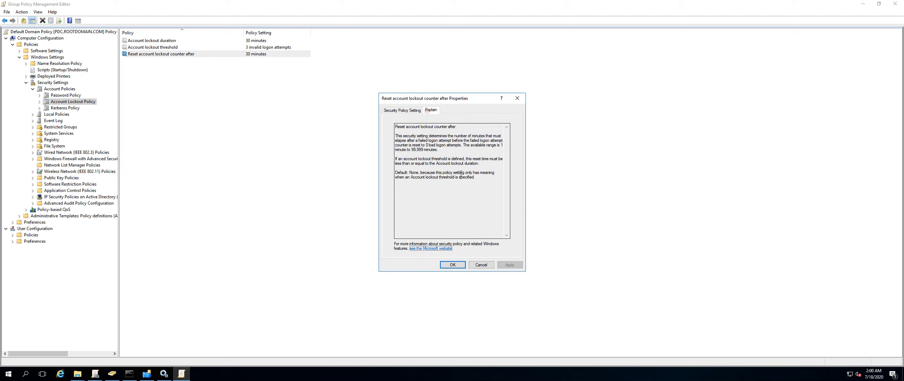
pyautogui.click(477, 265)
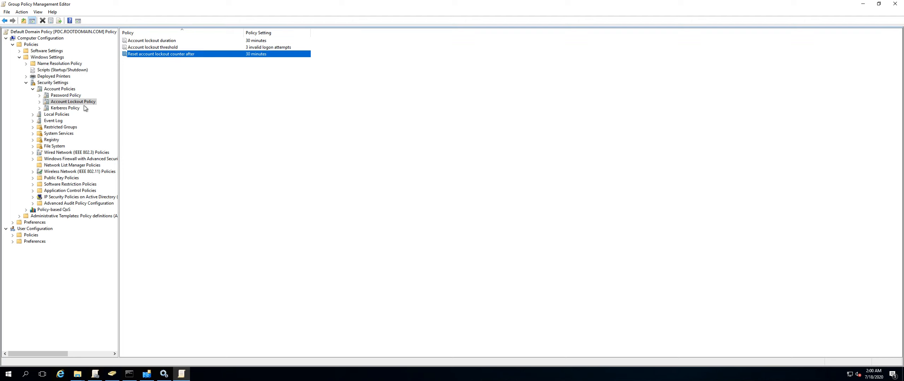
# Open Kerberos Policy and try setting the maximum lifetime for service ticket to 3 minutes, discarding the change.
pyautogui.click(74, 109)
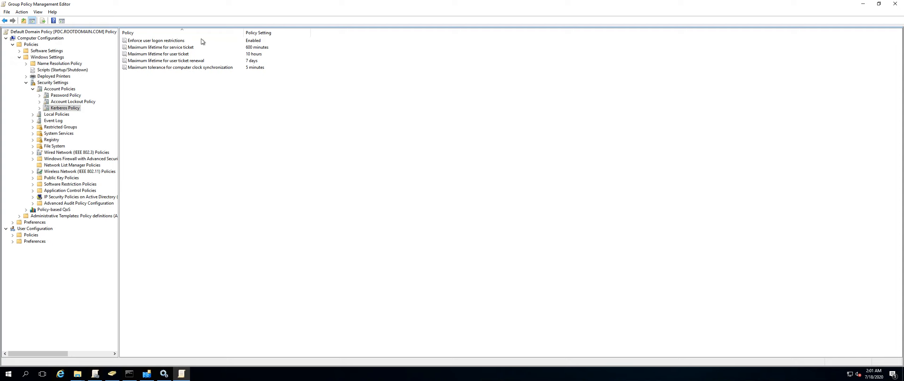
pyautogui.doubleClick(178, 48)
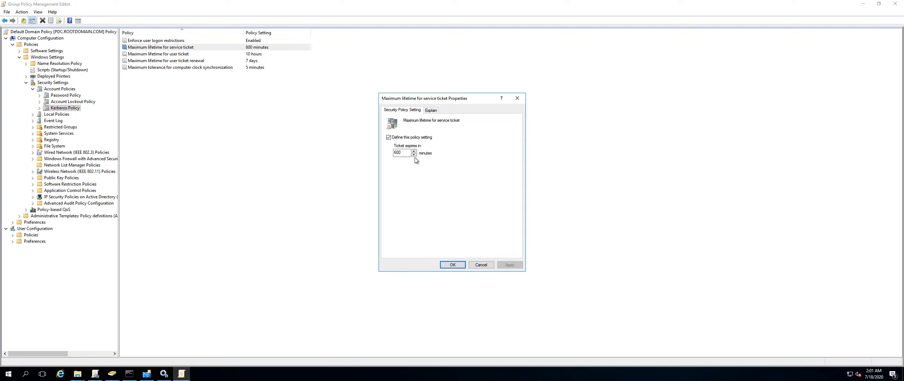
pyautogui.click(406, 152)
pyautogui.write('3')
pyautogui.press('BackSpace')
pyautogui.press('BackSpace')
pyautogui.press('BackSpace')
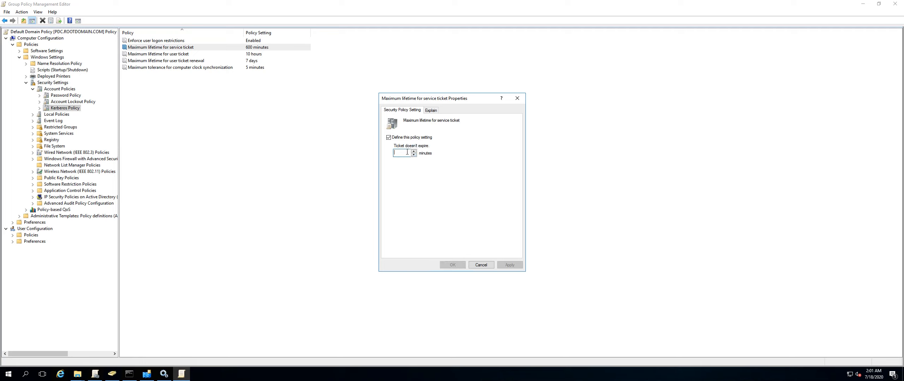
pyautogui.write('3')
pyautogui.click(481, 265)
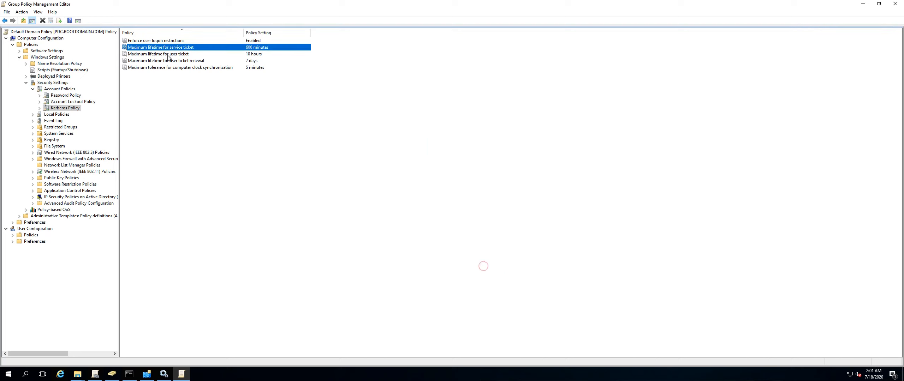
# Review the Kerberos Policy settings, then compare the Password Policy and Account Lockout Policy settings.
pyautogui.click(165, 55)
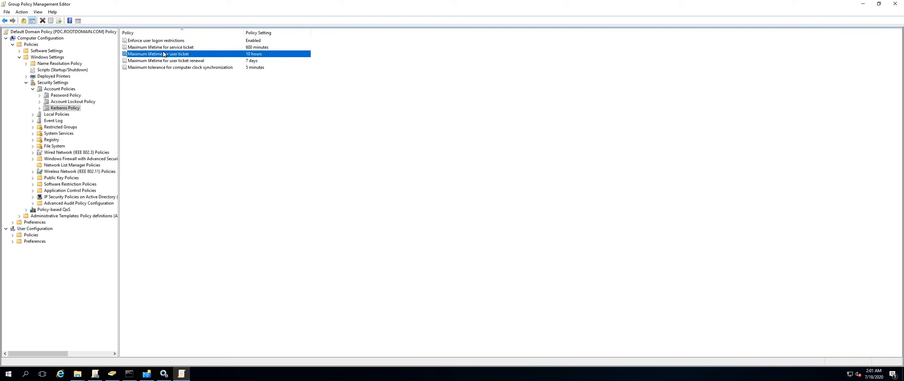
pyautogui.click(172, 68)
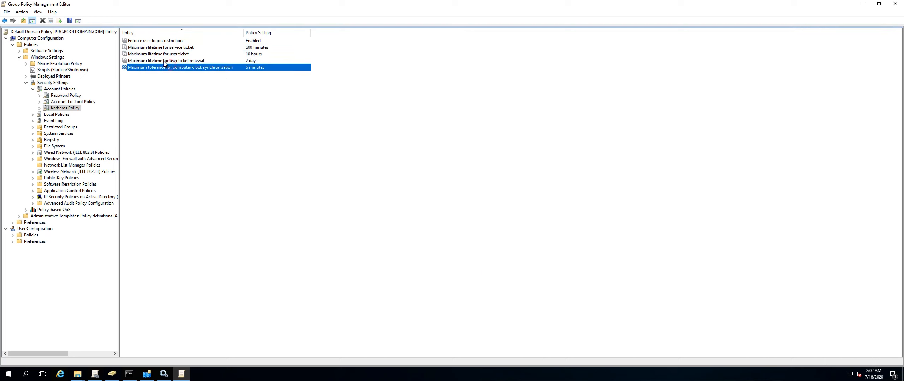
pyautogui.click(162, 40)
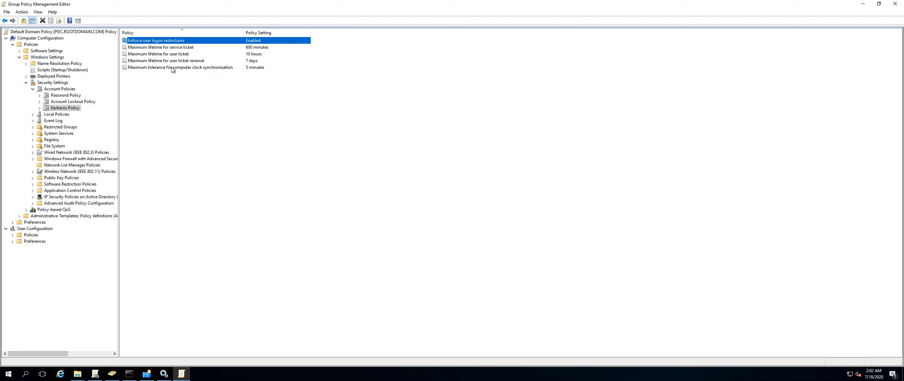
pyautogui.click(172, 67)
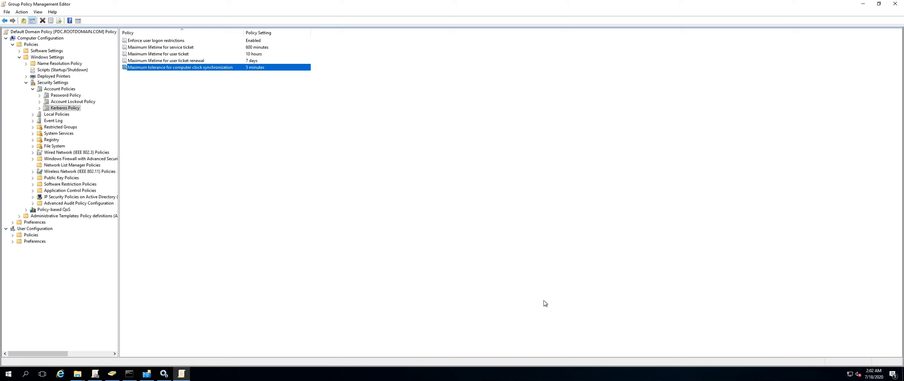
pyautogui.moveTo(872, 375)
pyautogui.click(192, 61)
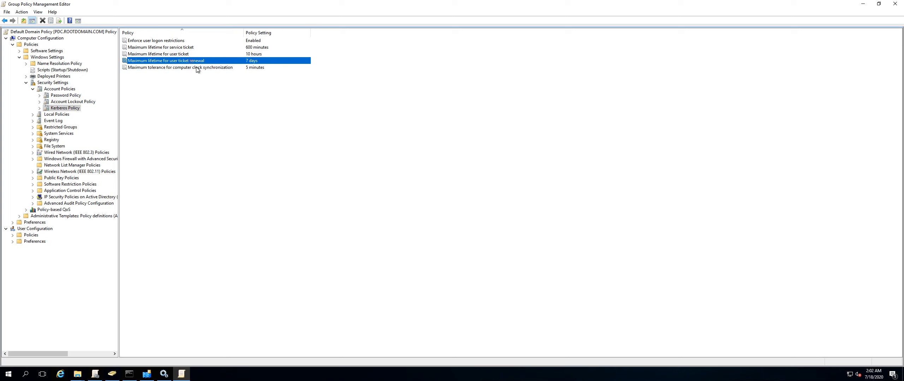
pyautogui.click(165, 35)
pyautogui.click(68, 96)
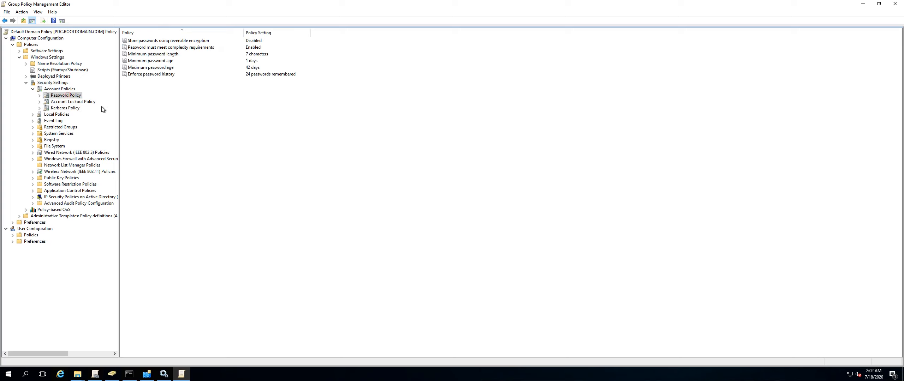
pyautogui.click(73, 102)
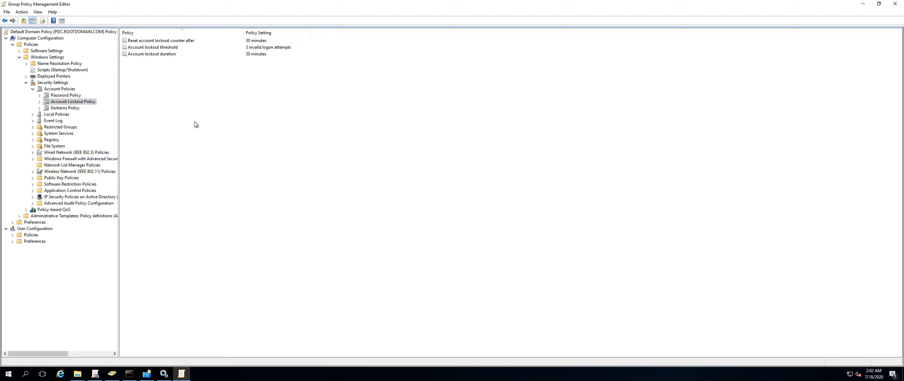
pyautogui.click(66, 95)
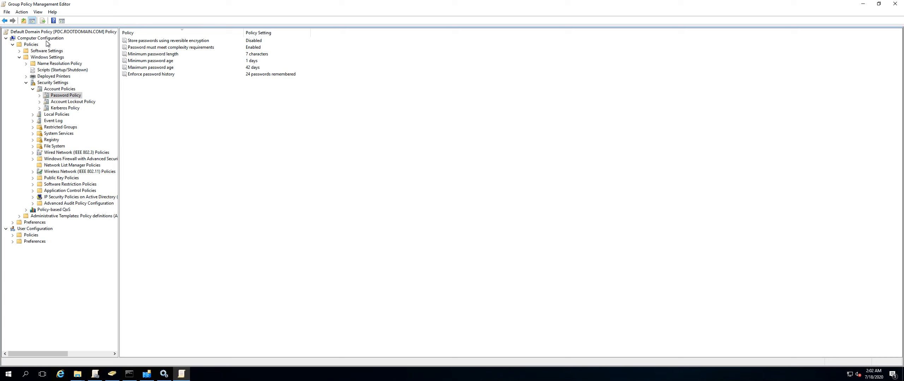
# Close the policy editor and delete the Password Policy GPO and its links from the domain.
pyautogui.click(896, 4)
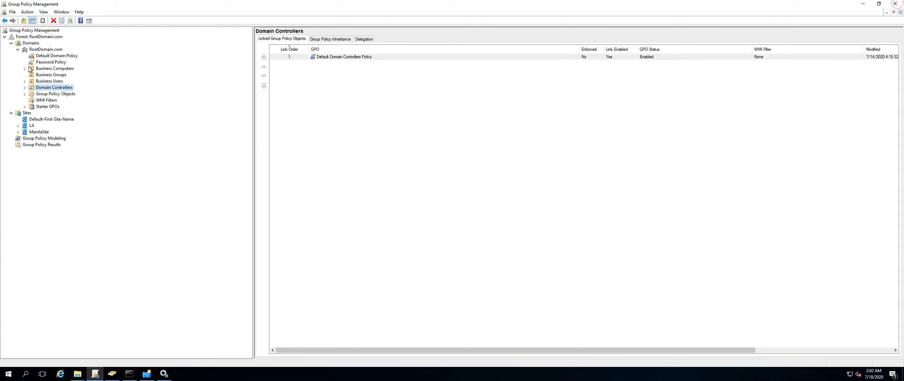
pyautogui.click(49, 63)
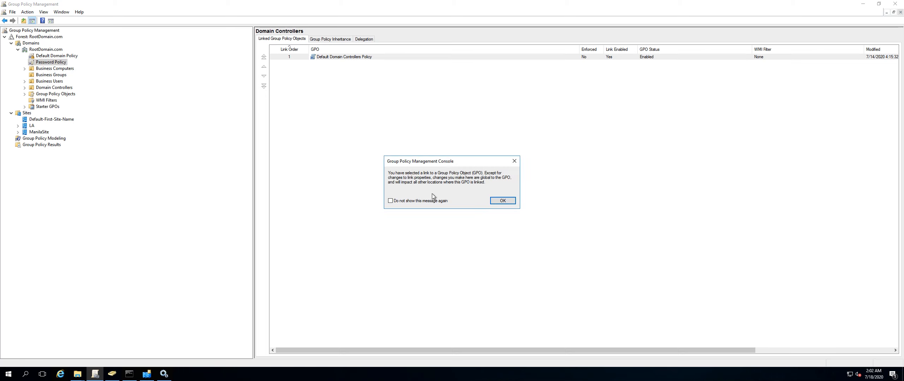
pyautogui.click(495, 201)
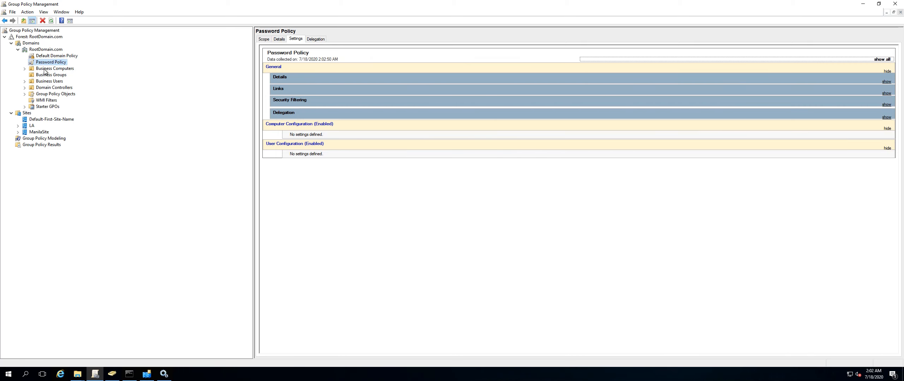
pyautogui.click(25, 94)
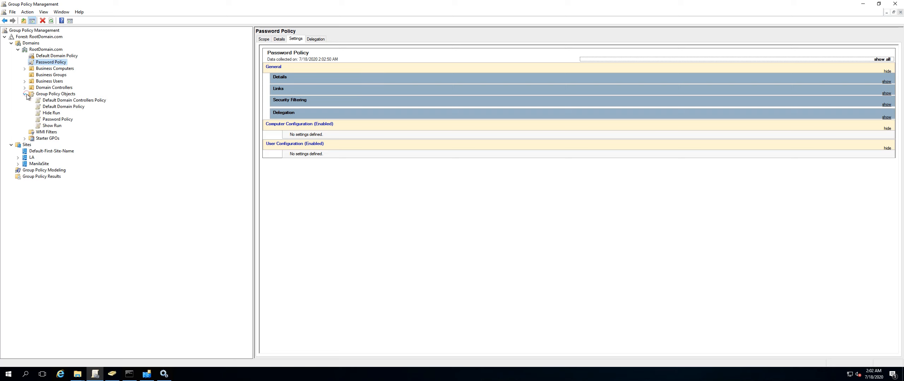
pyautogui.rightClick(62, 121)
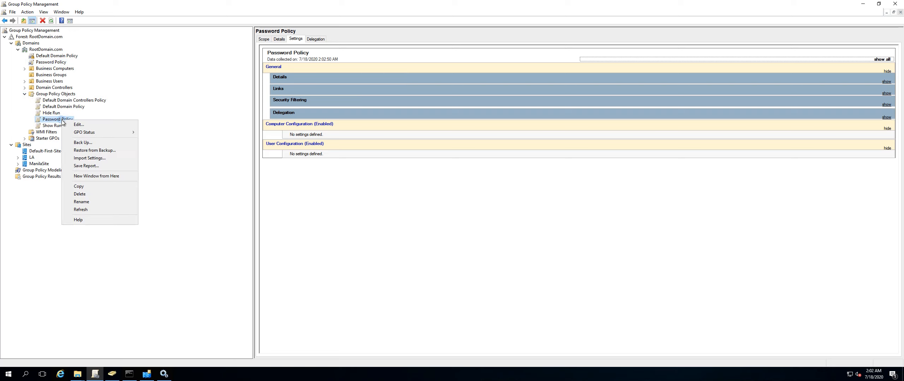
pyautogui.click(90, 193)
pyautogui.click(469, 189)
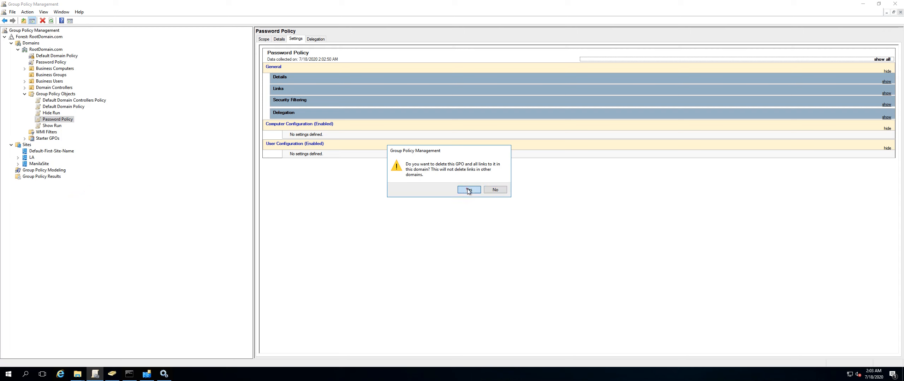